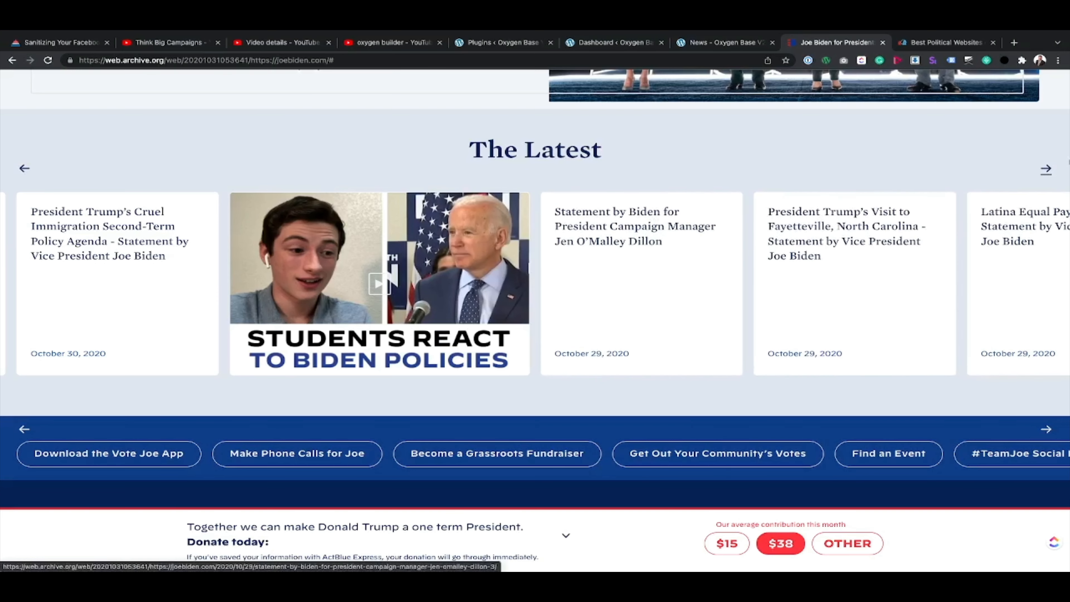
Step: Browse through the cards of The Latest carousel on the archived joebiden.com page
left_click(1047, 170)
left_click(1050, 170)
left_click(1050, 170)
left_click(1050, 170)
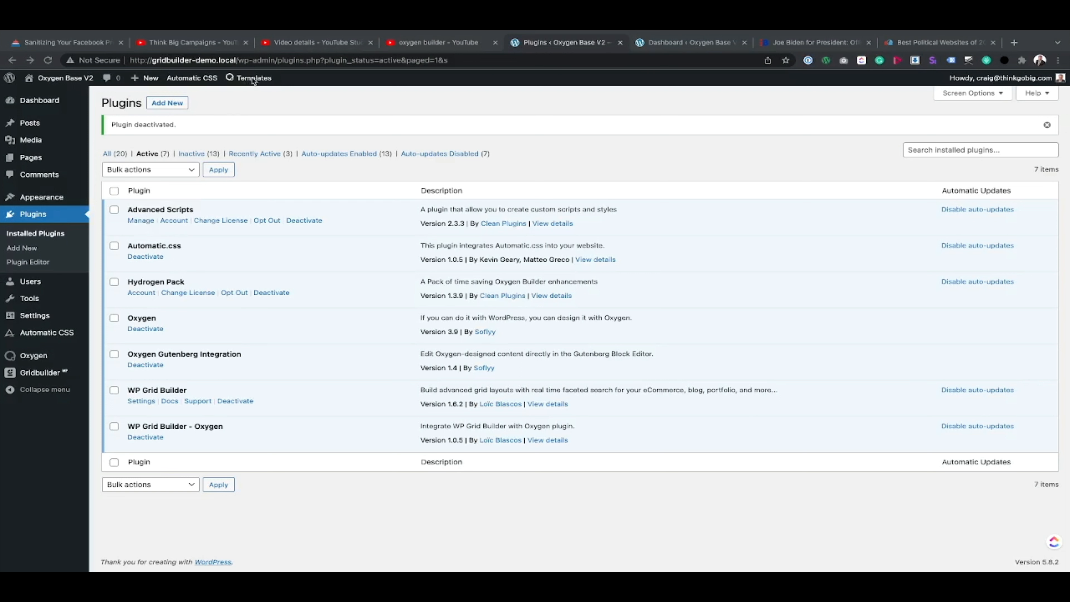
Step: Open the Gridbuilder plugin's dashboard in WordPress and close the Best Political Websites page
mouse_move(250, 80)
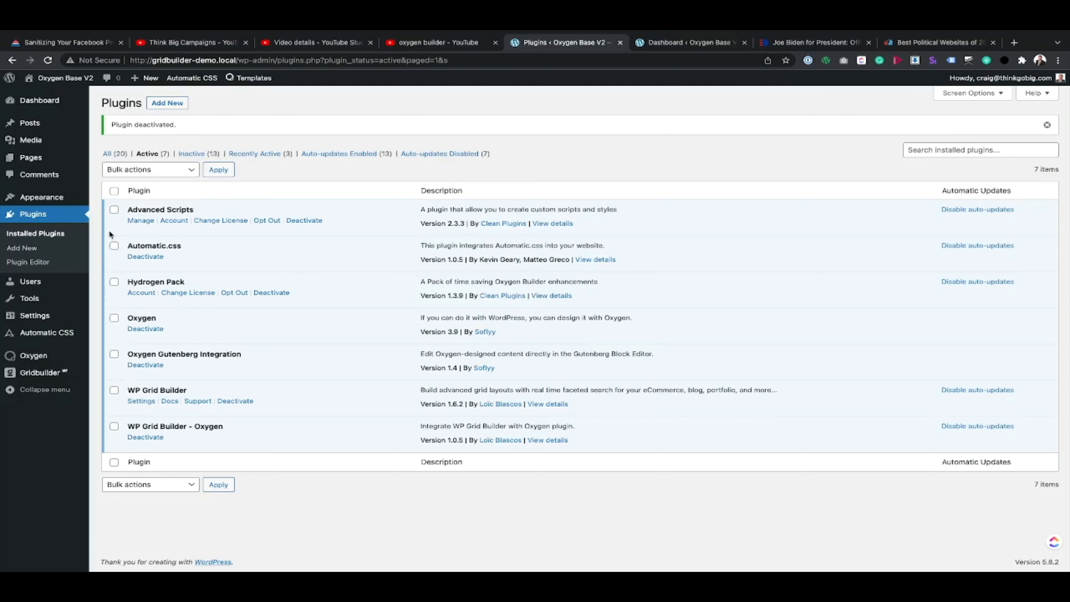
left_click(48, 373)
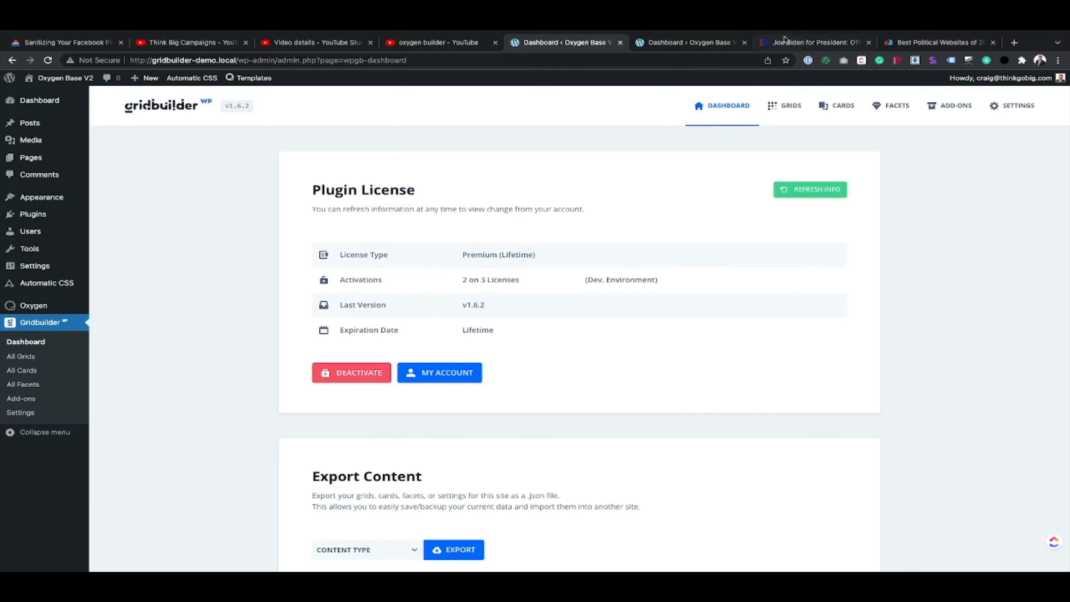
left_click(993, 42)
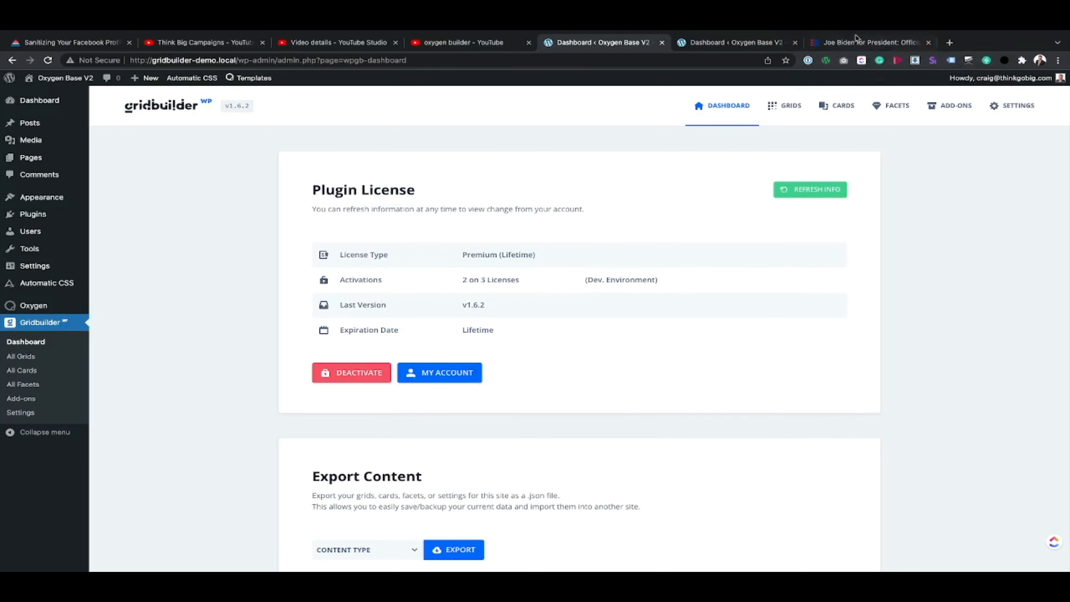
Step: Glance at the archived reference page, then open the list of all grids in Gridbuilder
left_click(866, 45)
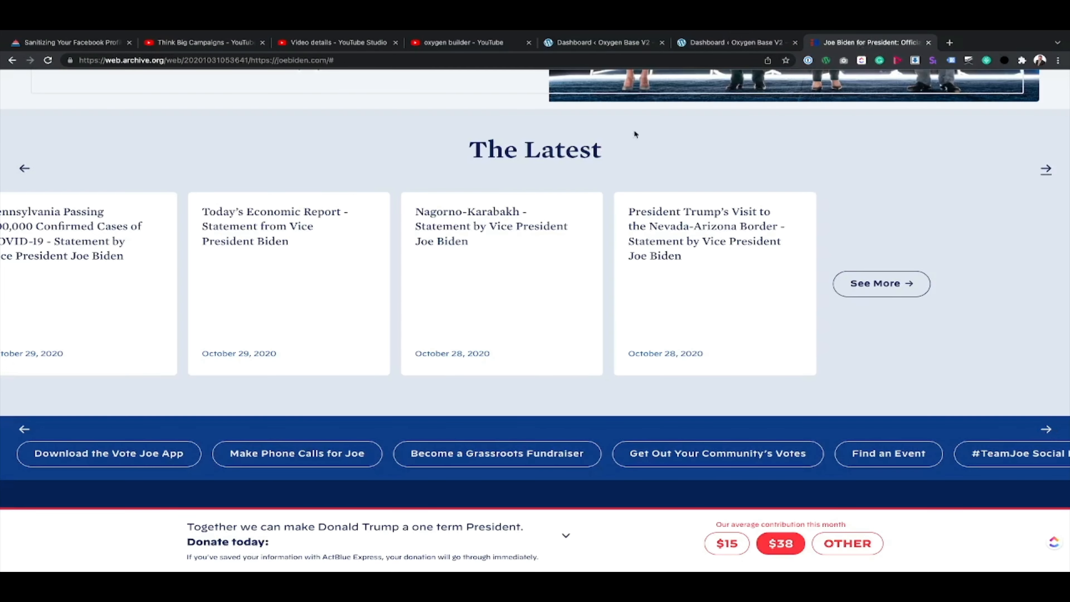
left_click(721, 45)
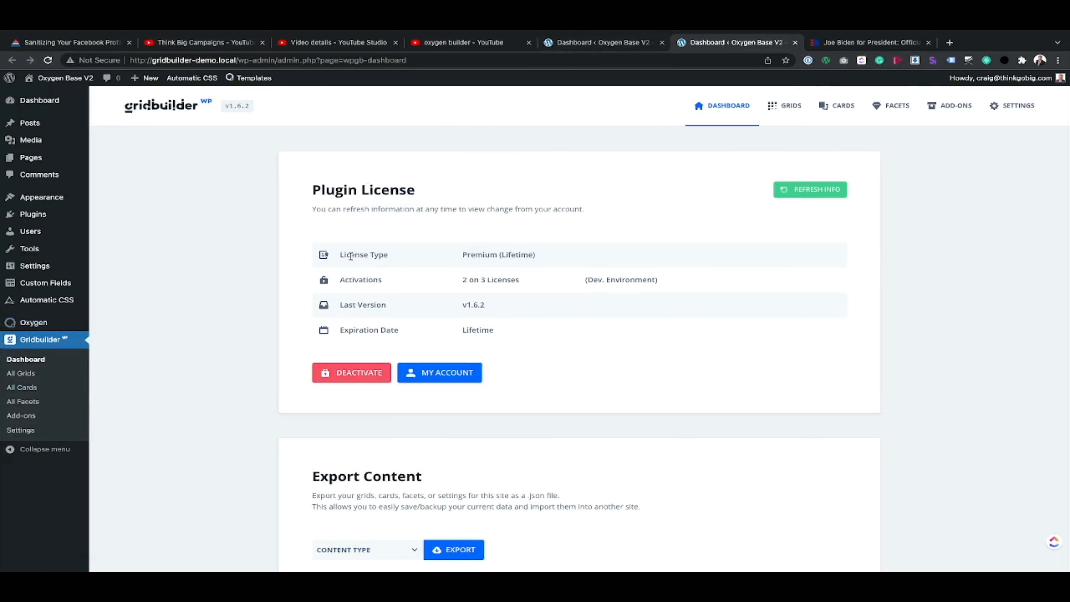
scroll(385, 183, "down", 1)
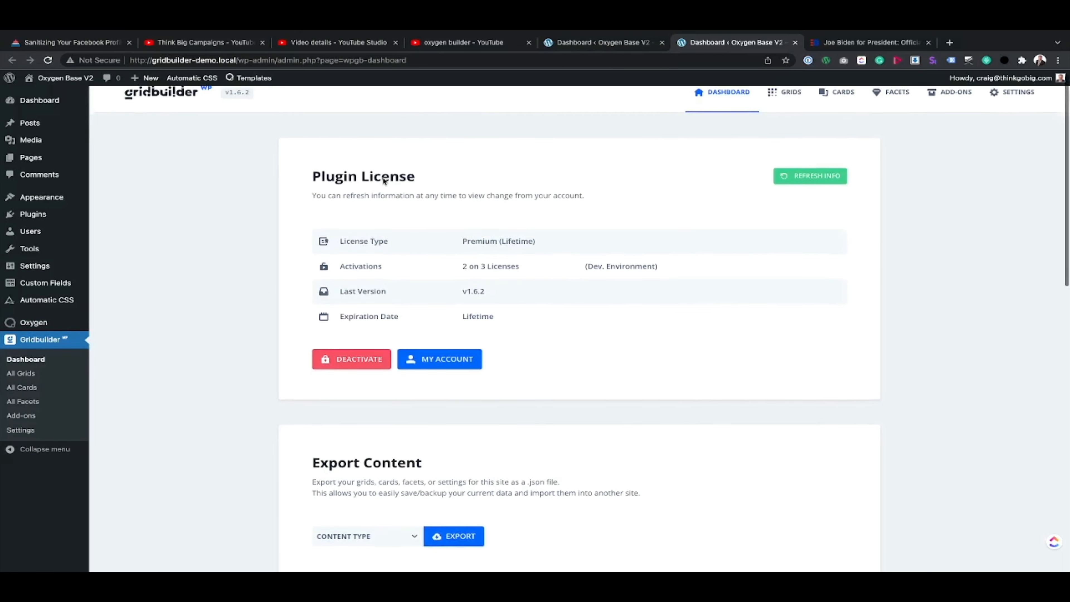
scroll(385, 181, "up", 1)
left_click(788, 107)
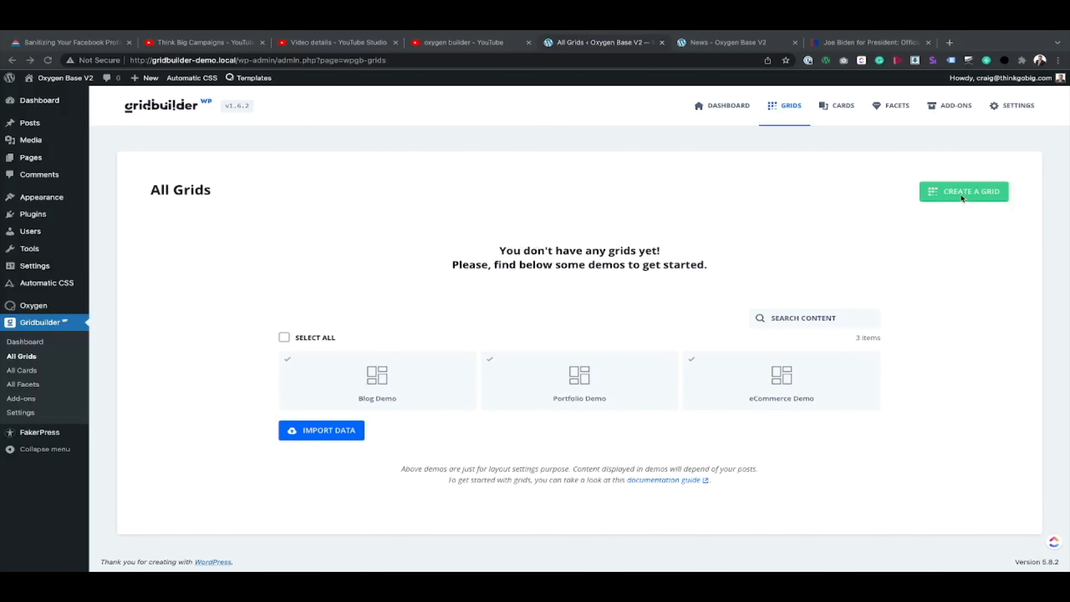
Step: Create a grid named "Biden Grid" with the custom CSS class biden-grid and save it
left_click(960, 192)
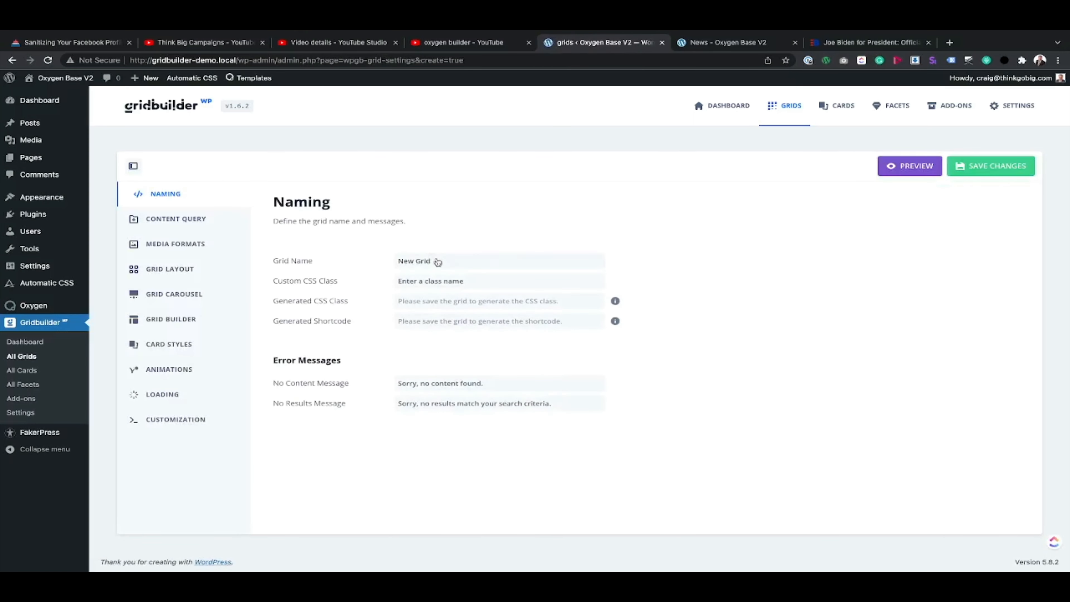
double_click(438, 262)
triple_click(437, 262)
type("B")
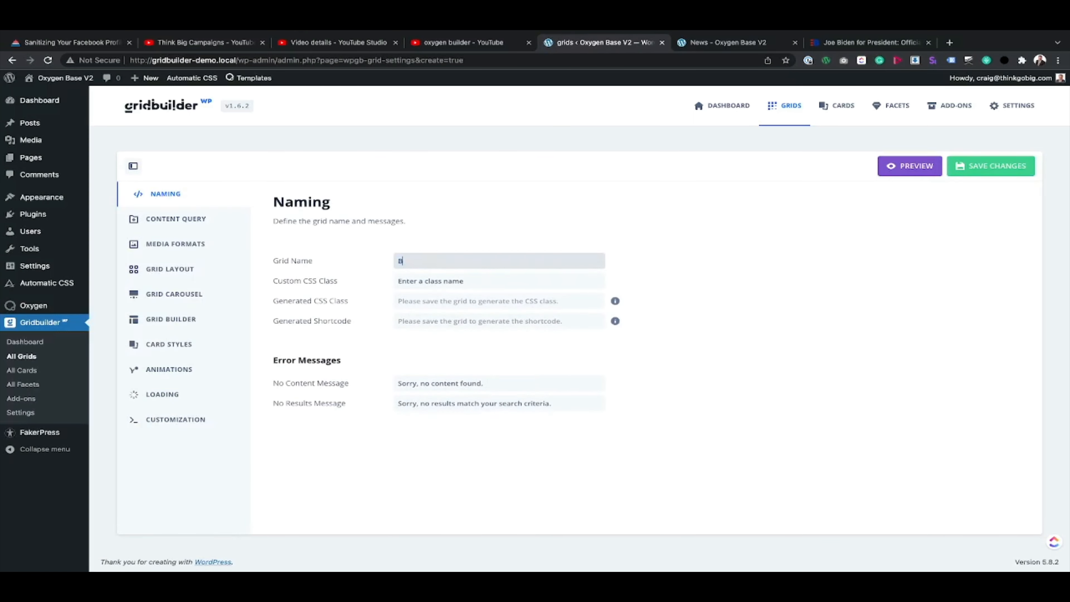
type("iden Grid")
key("Tab")
type("biden-grid")
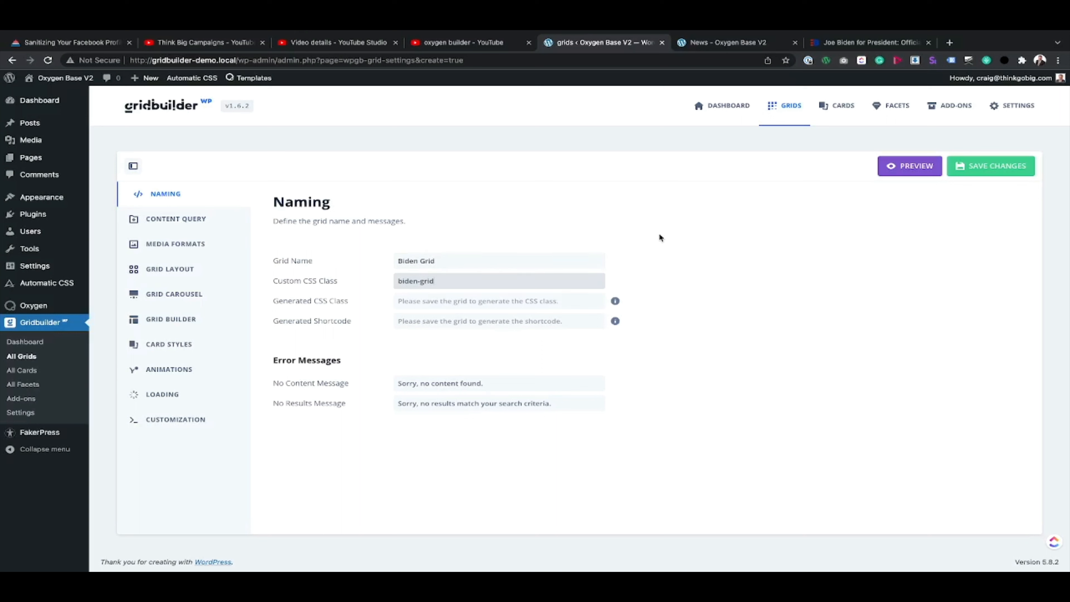
left_click(977, 168)
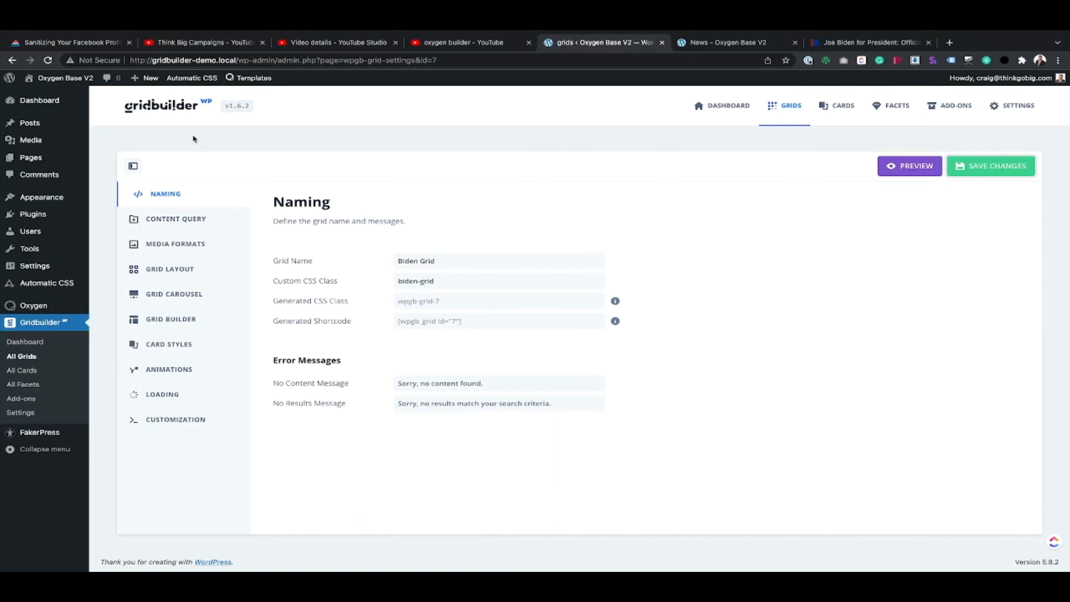
Step: Review the grid's Content Query settings, including content type, items number, ordering, post types and taxonomies
left_click(182, 220)
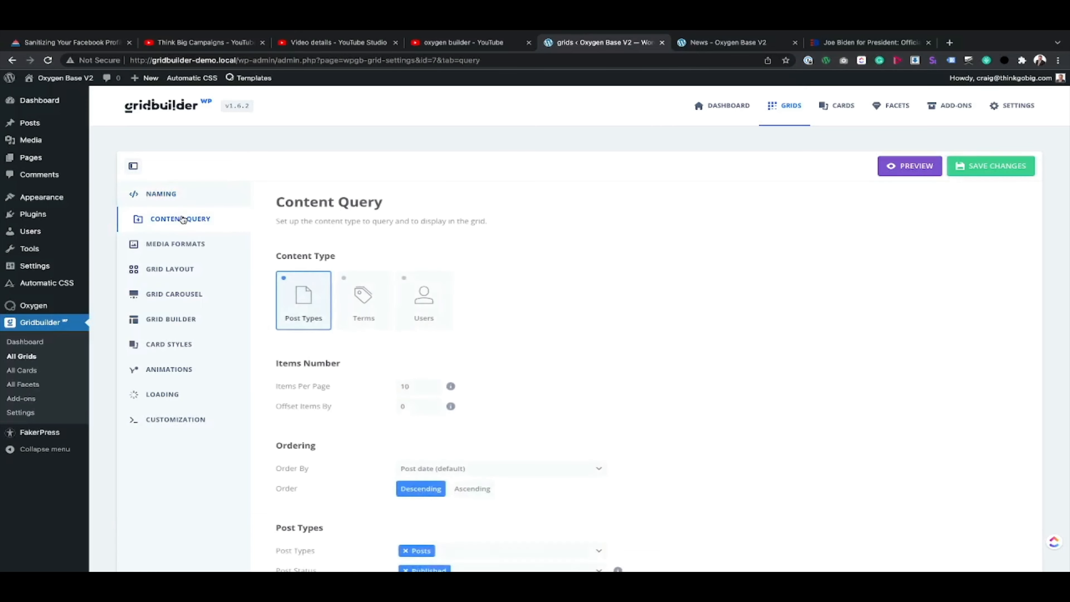
scroll(398, 257, "down", 3)
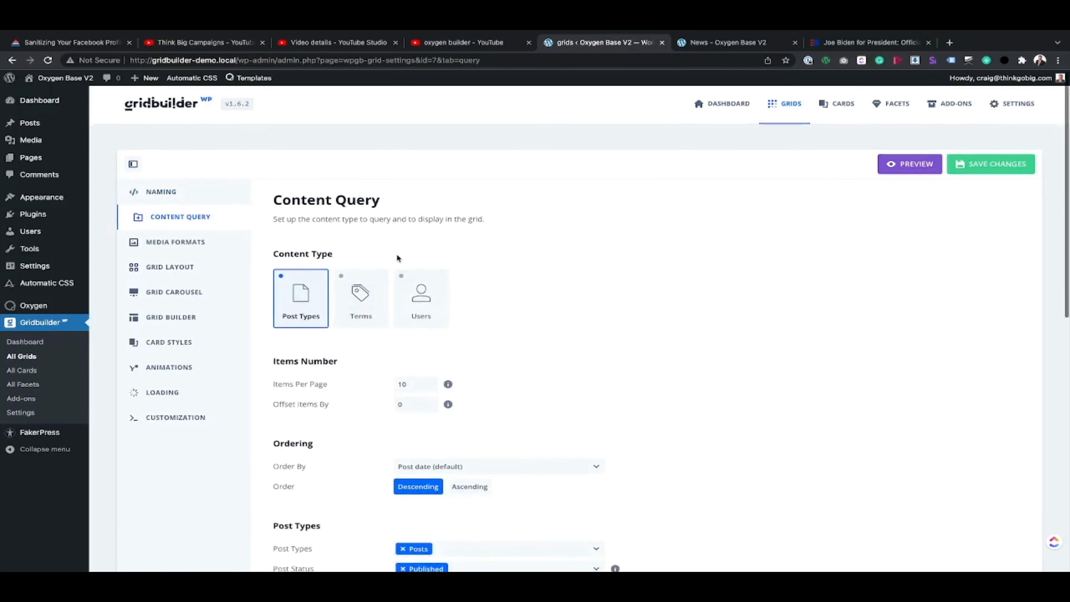
scroll(396, 258, "up", 5)
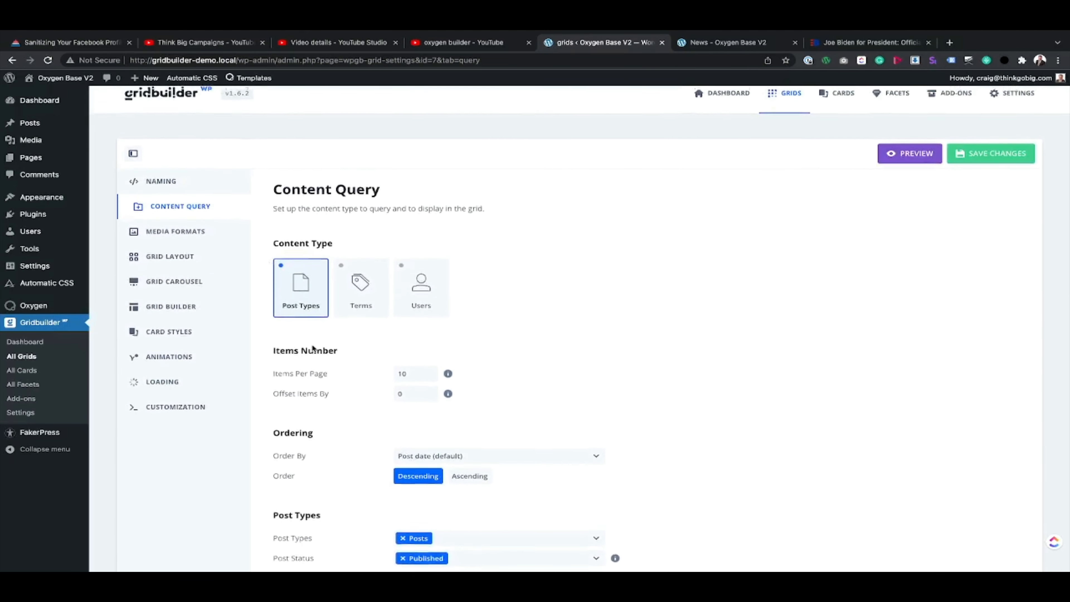
scroll(390, 276, "down", 3)
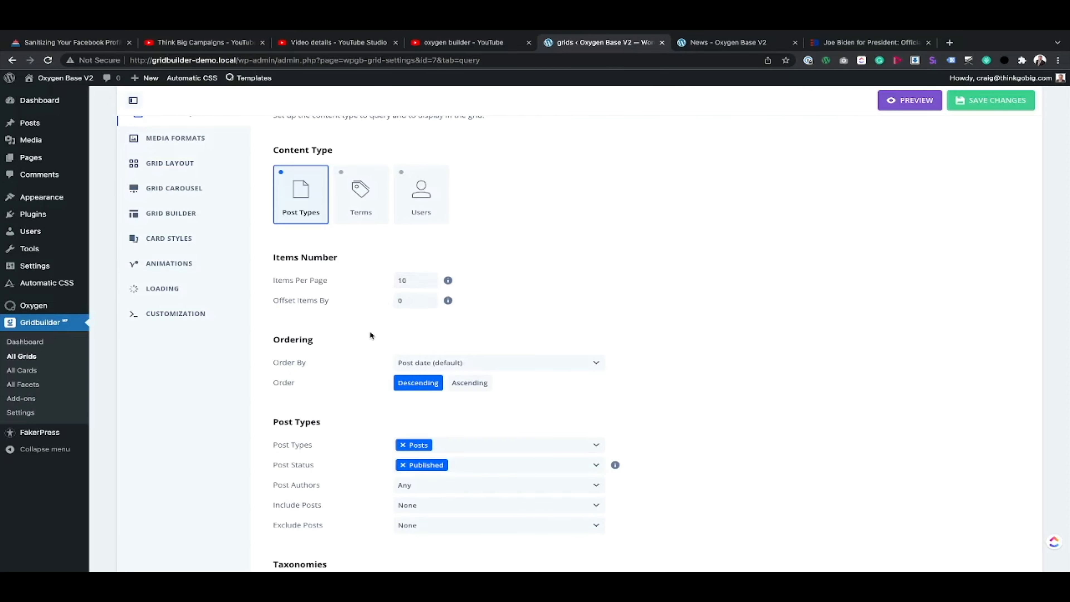
scroll(370, 332, "down", 5)
scroll(369, 335, "down", 2)
scroll(370, 335, "up", 9)
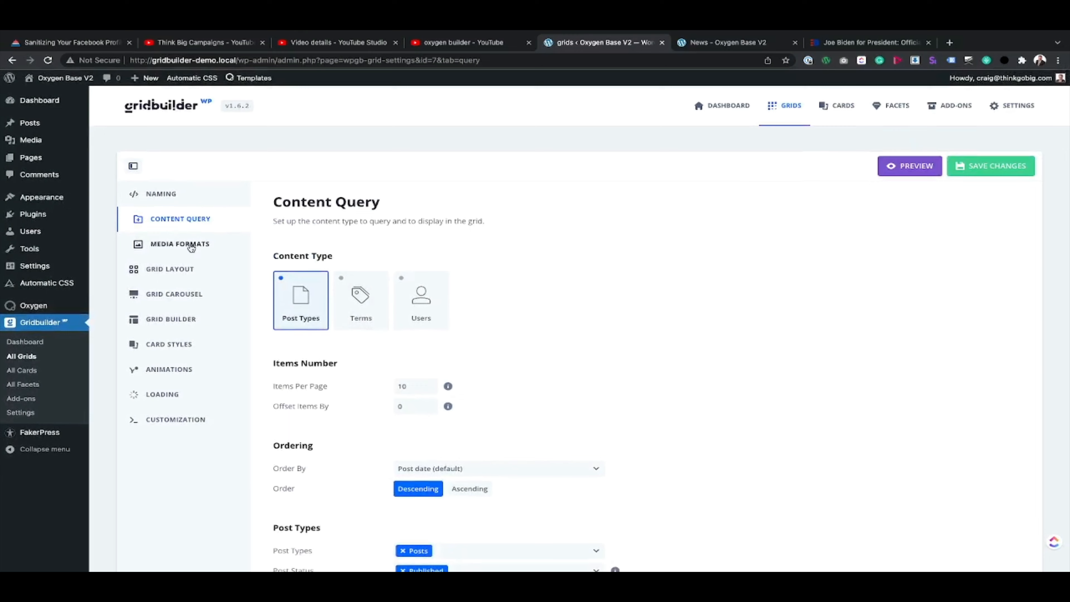
Step: Review the grid's Media Formats settings for supported formats, default thumbnail, thumbnail ratio and thumbnail sizes
left_click(191, 247)
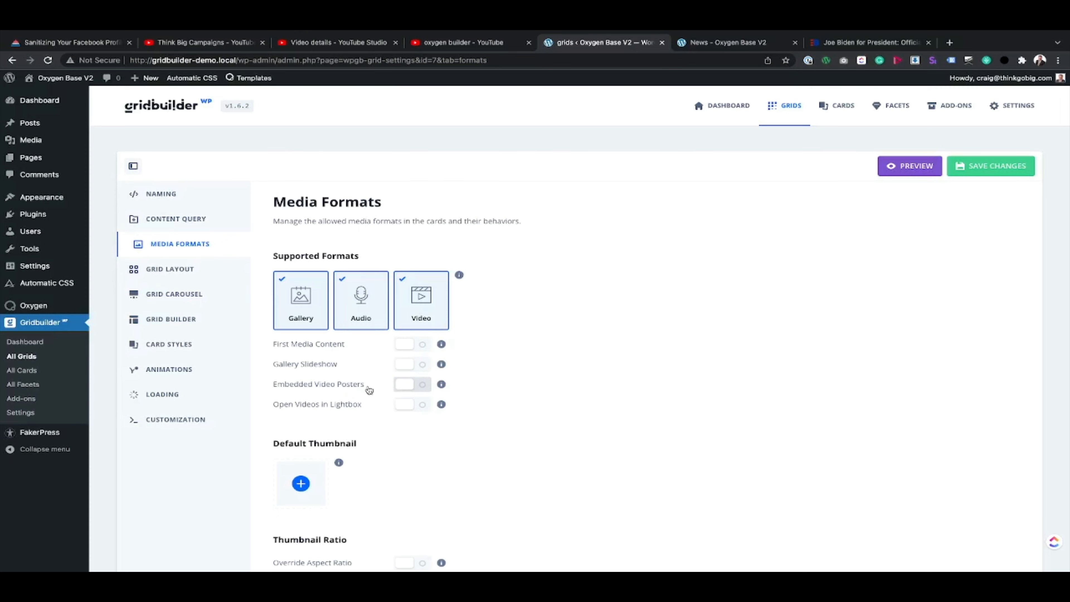
scroll(385, 436, "down", 2)
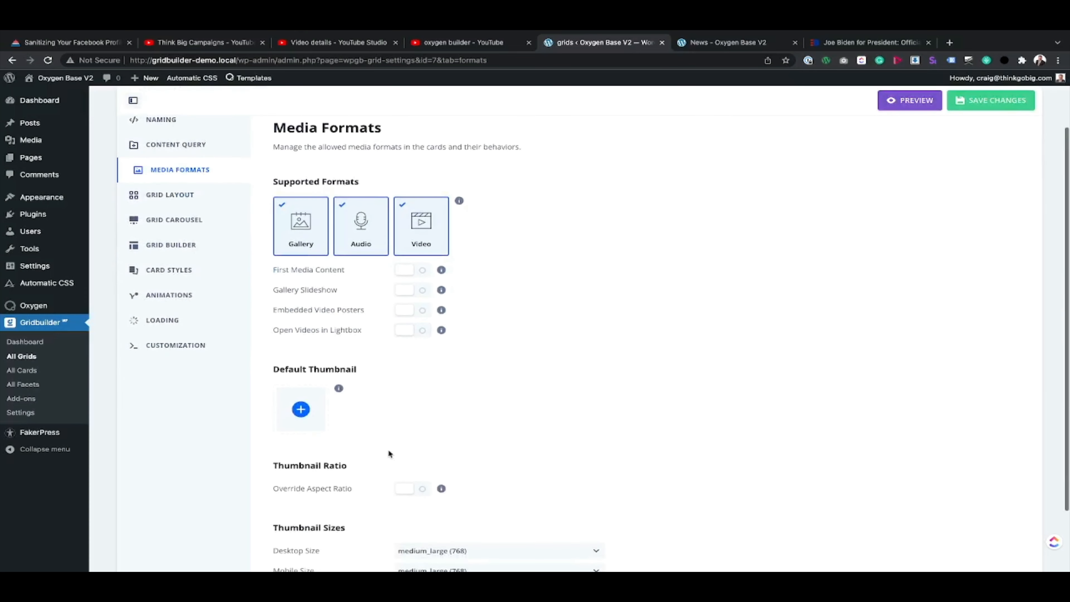
scroll(388, 453, "down", 2)
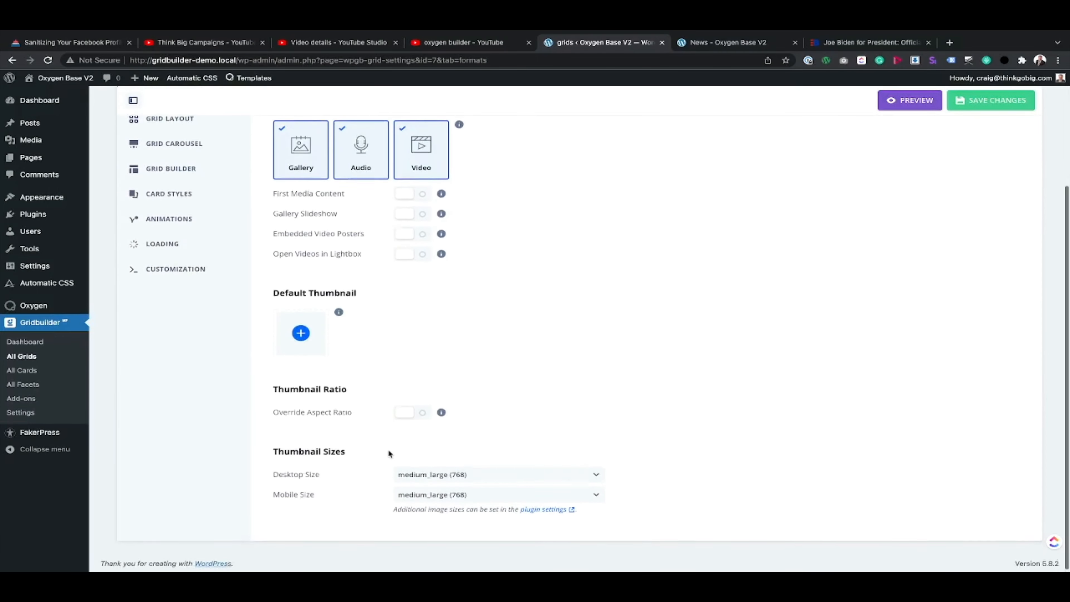
scroll(388, 449, "up", 5)
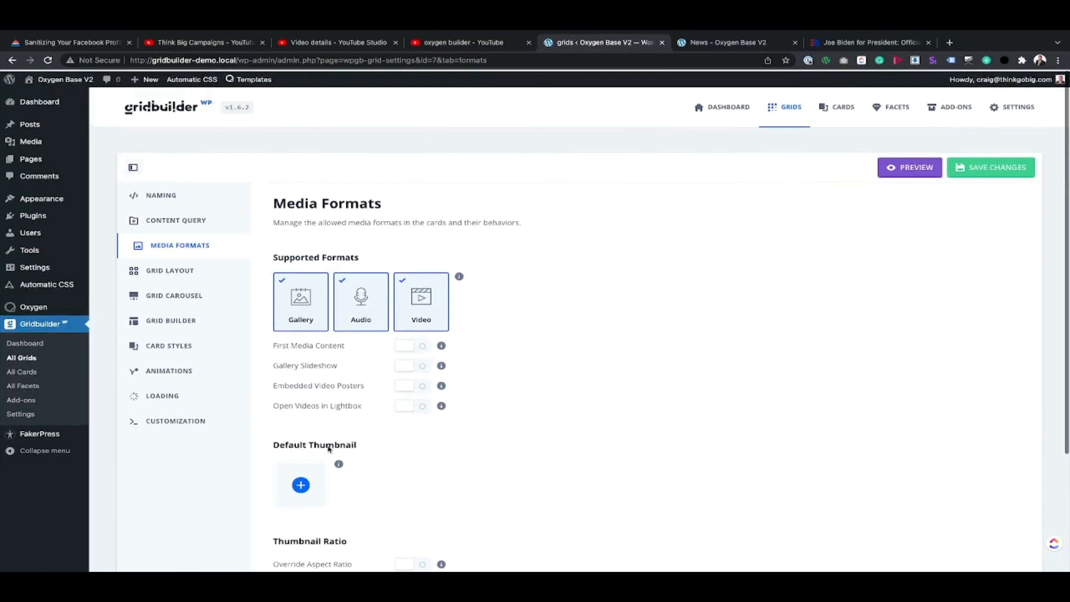
Step: Check the width of The Latest carousel on the reference page and enable Full Width in the grid's layout
left_click(186, 268)
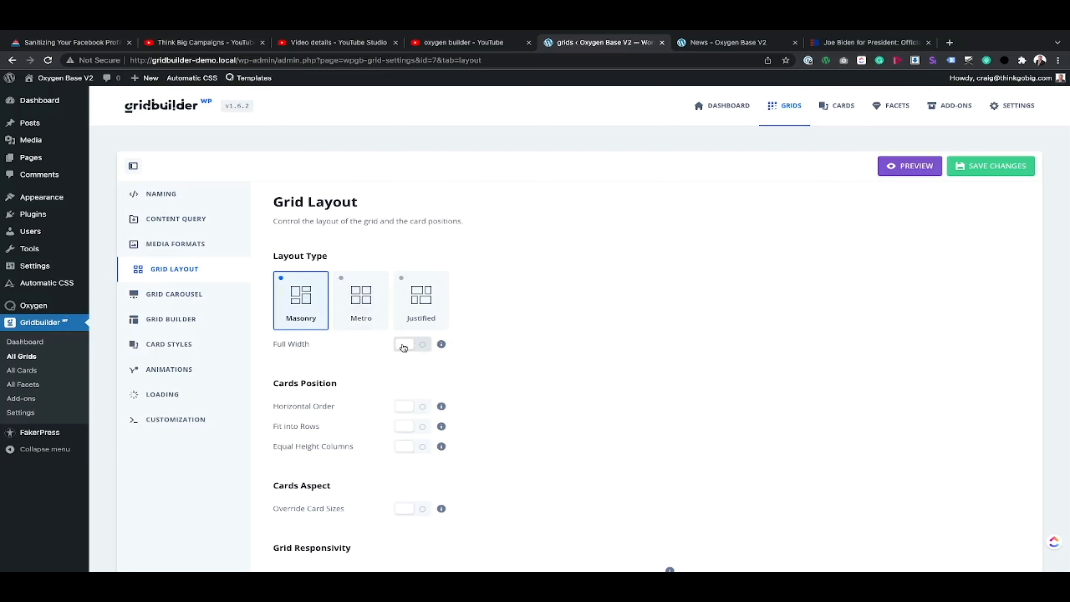
left_click(860, 42)
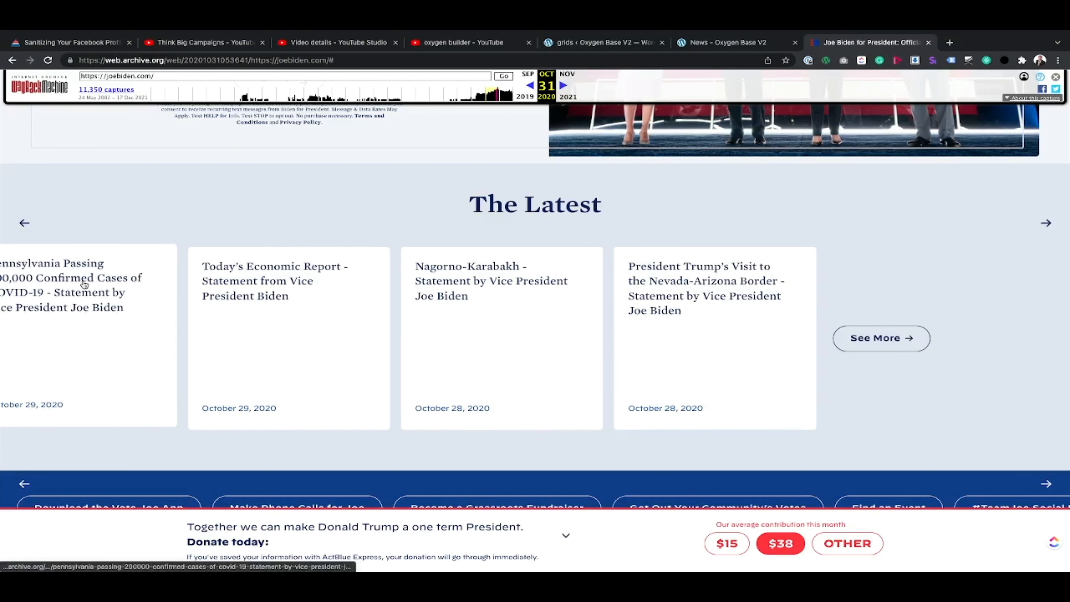
left_click(733, 43)
left_click(817, 42)
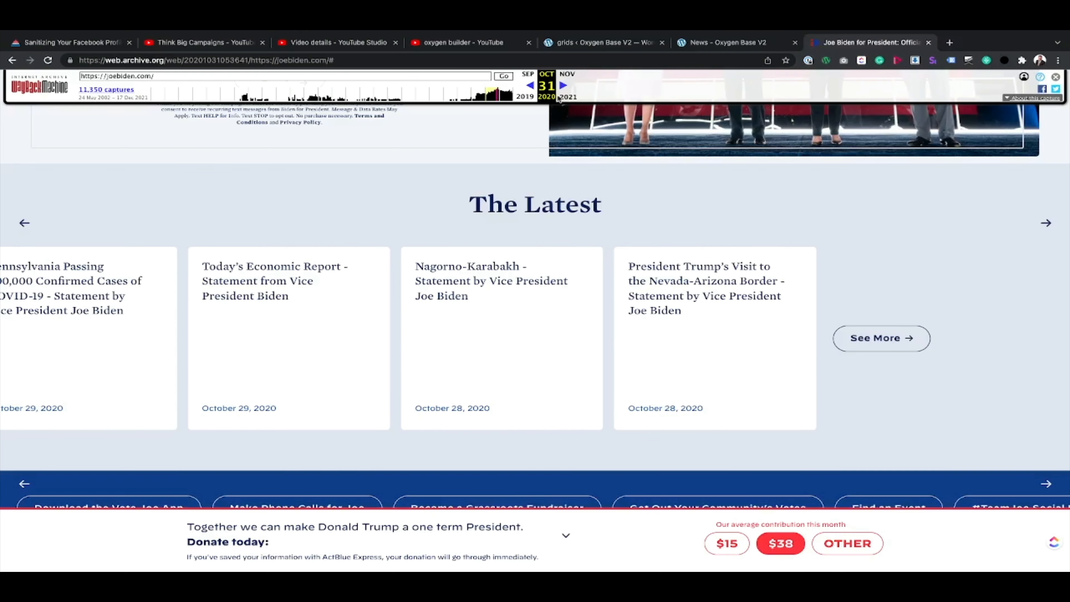
double_click(25, 222)
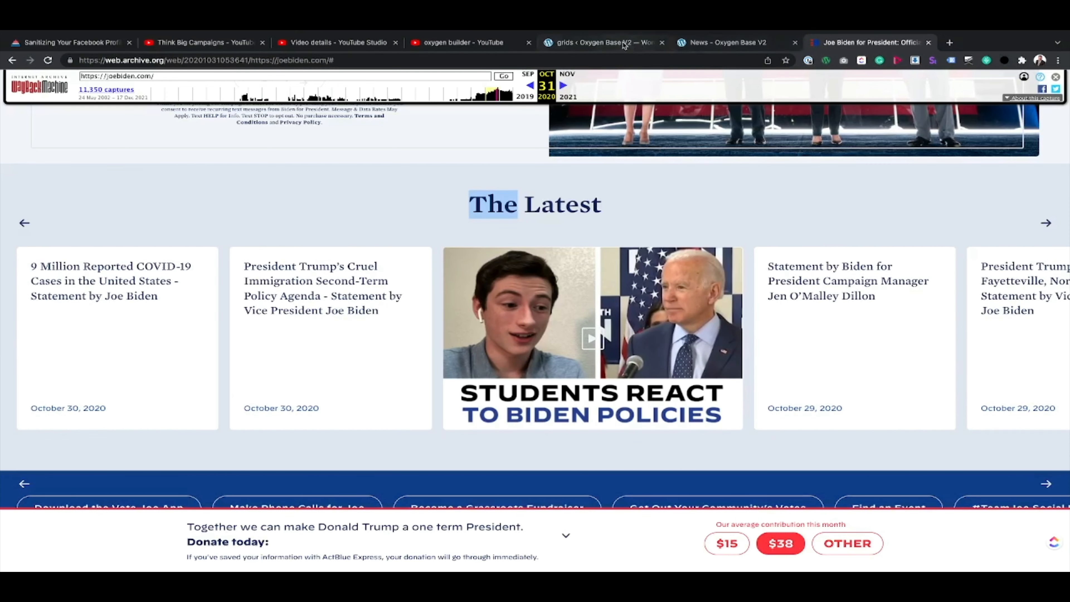
left_click(607, 42)
left_click(419, 344)
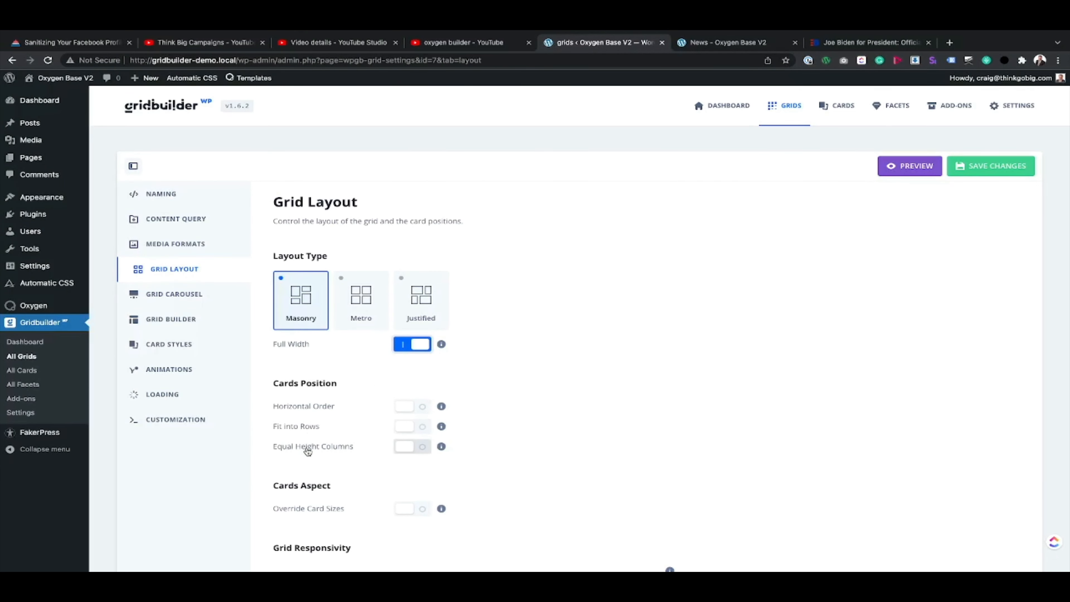
Step: Compare the reference carousel's card columns, set the grid's 9999 px desktop breakpoint to 5 columns, and save
scroll(308, 450, "down", 5)
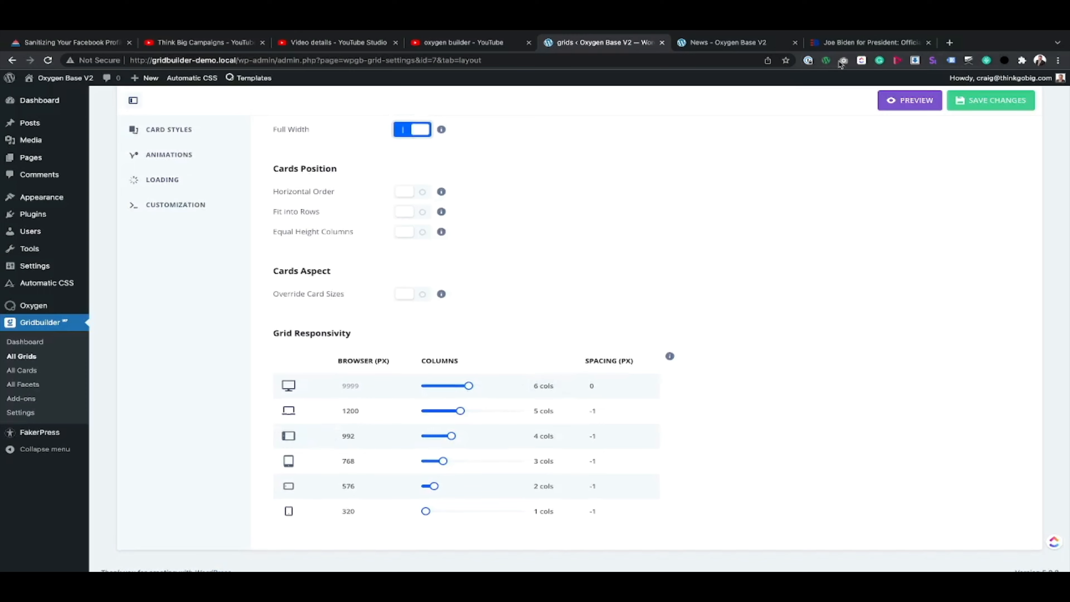
left_click(859, 42)
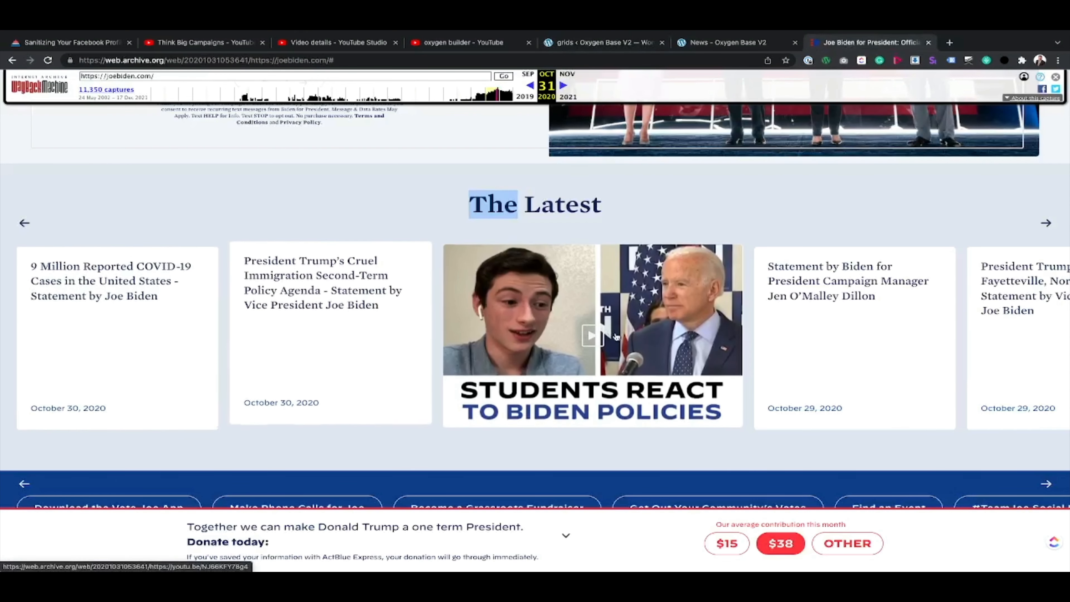
left_click(1047, 226)
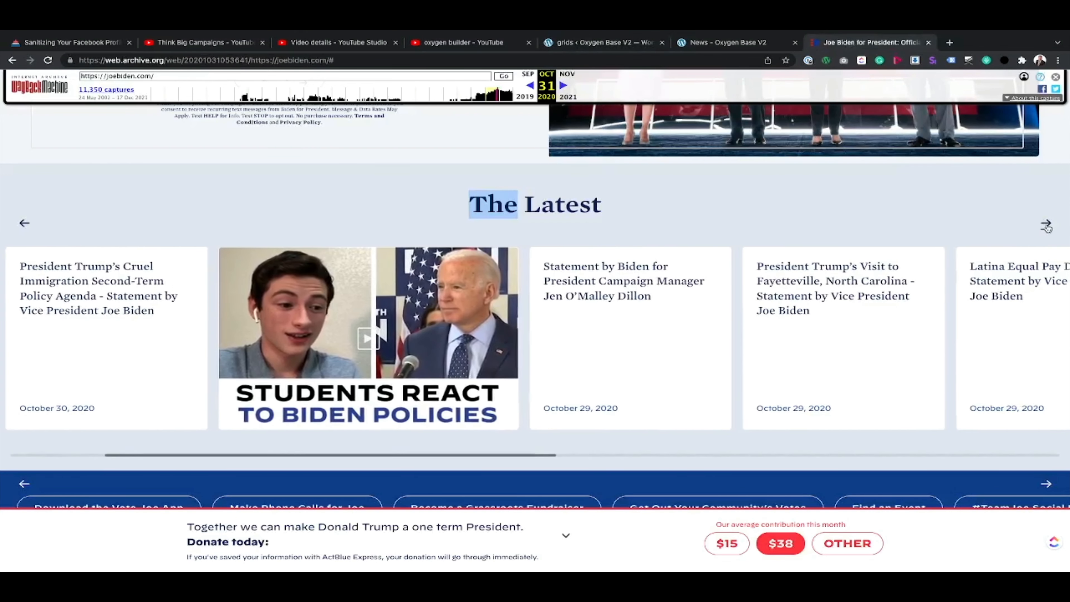
left_click(1046, 226)
left_click(1046, 226)
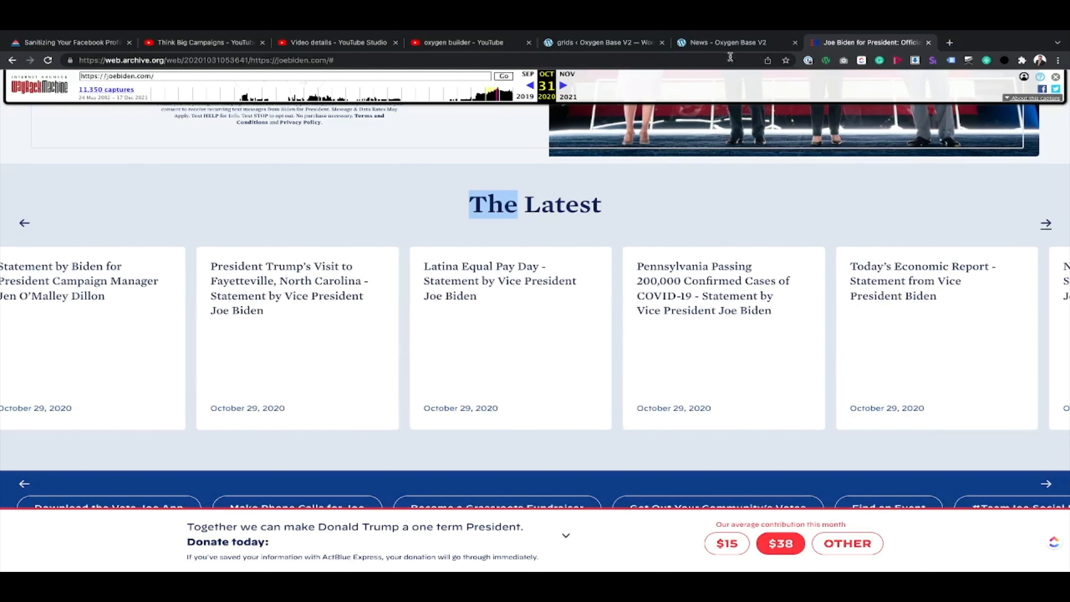
left_click(606, 42)
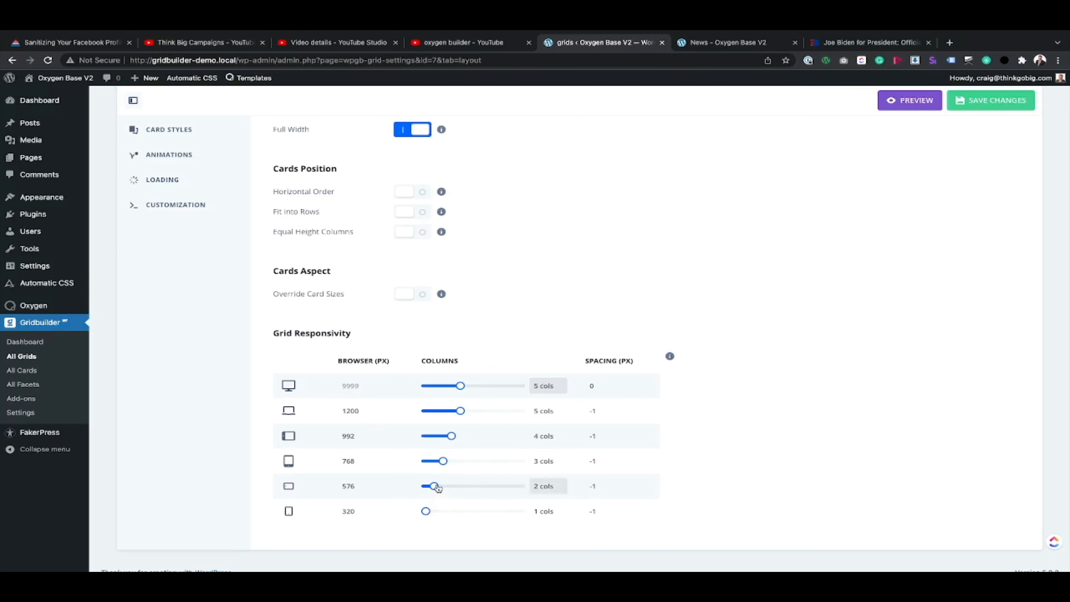
left_click_drag(434, 486, 433, 488)
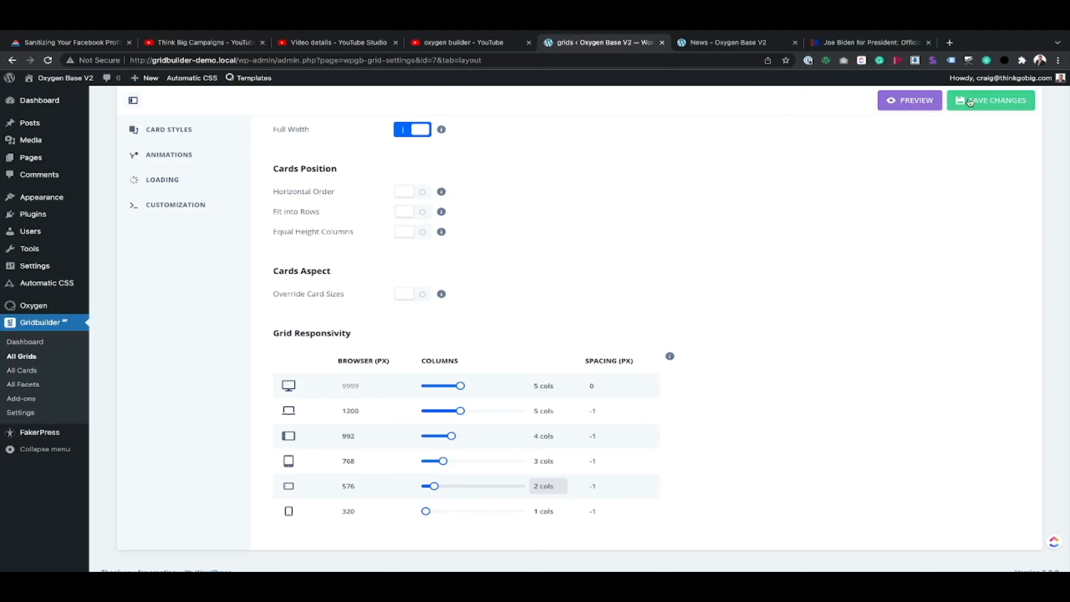
left_click(986, 101)
Step: Switch the grid's cards layout from Standard to Carousel
scroll(178, 152, "up", 5)
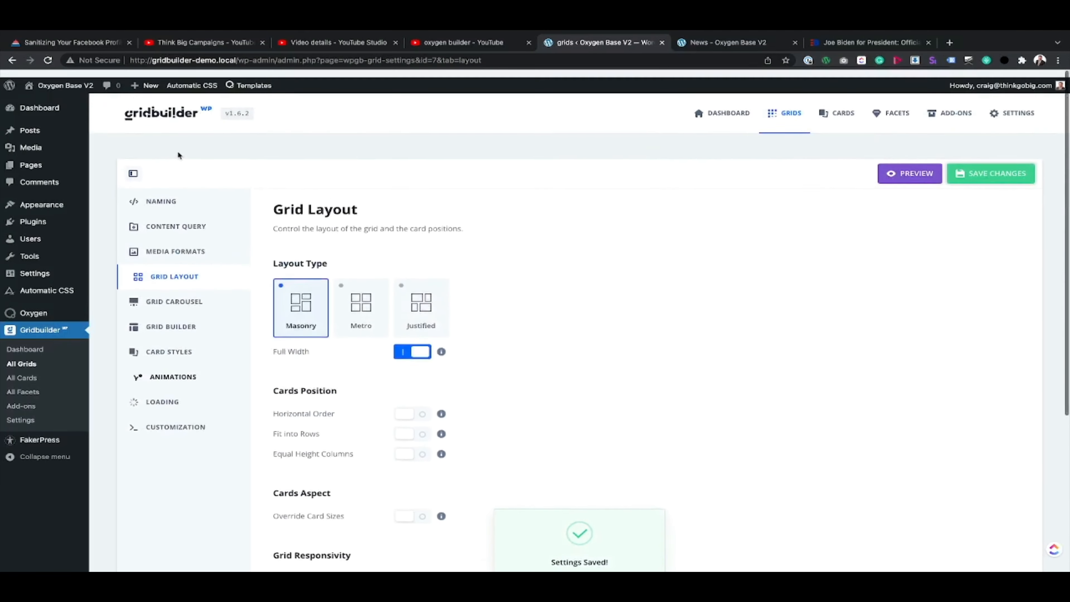
left_click(192, 294)
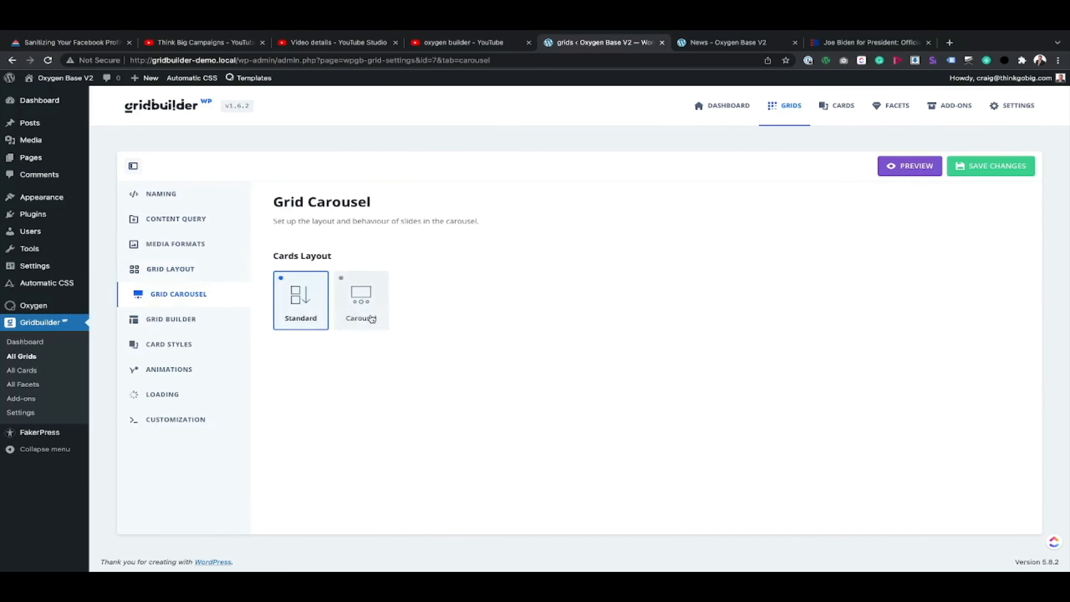
left_click(369, 300)
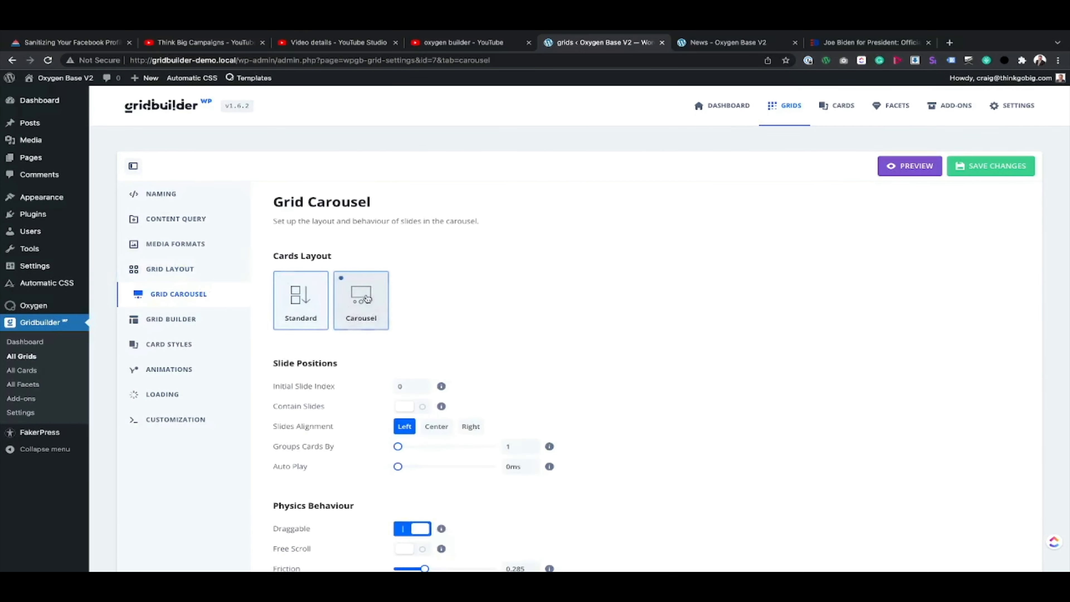
Step: Preview the grid with the Standard cards layout for comparison and switch it back to Carousel
left_click(300, 297)
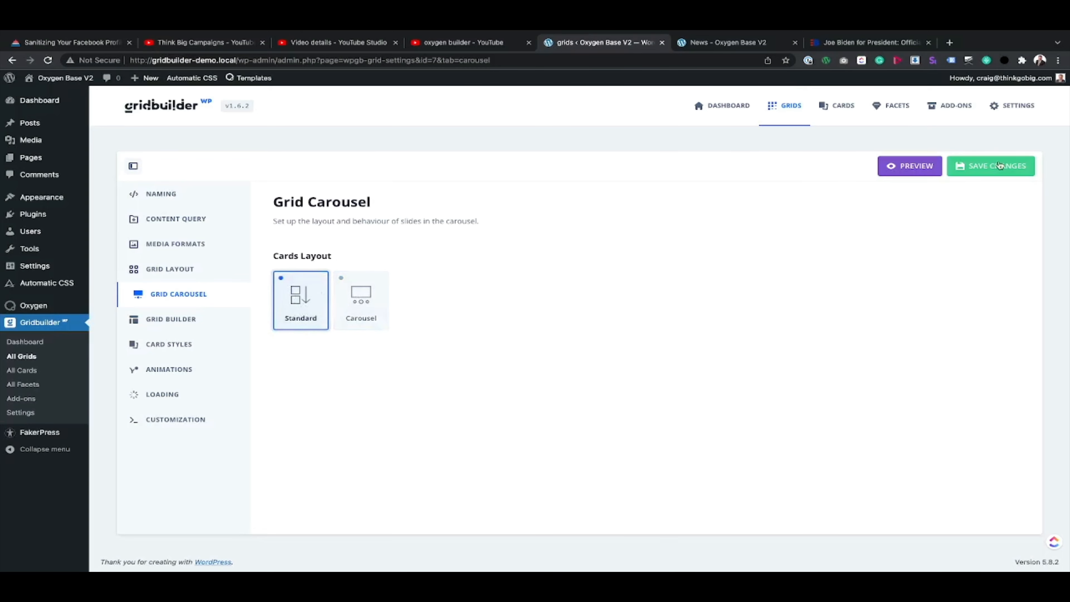
left_click(910, 165)
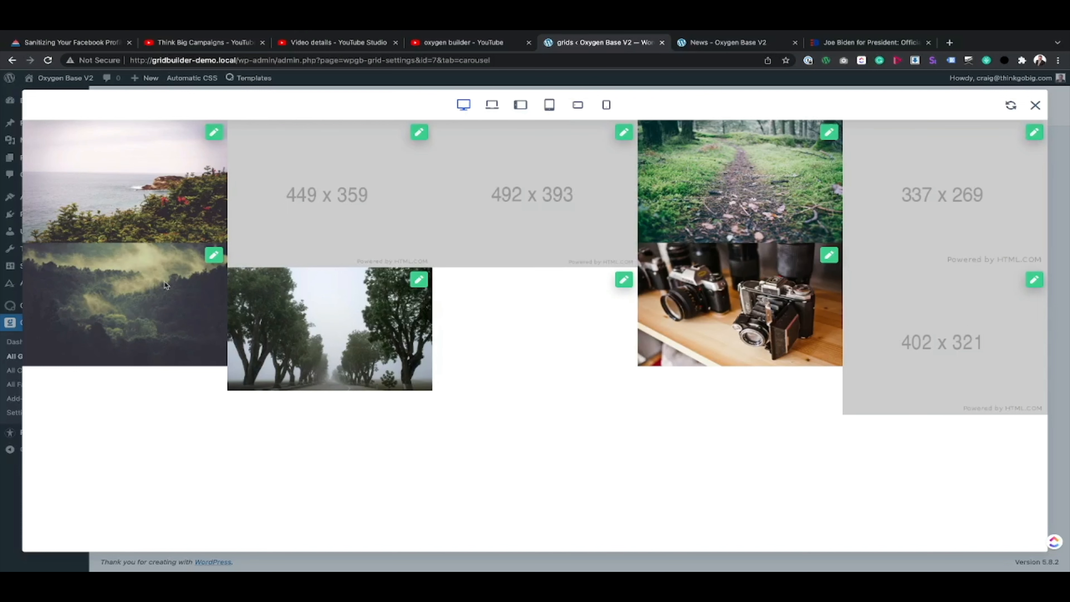
left_click(1035, 105)
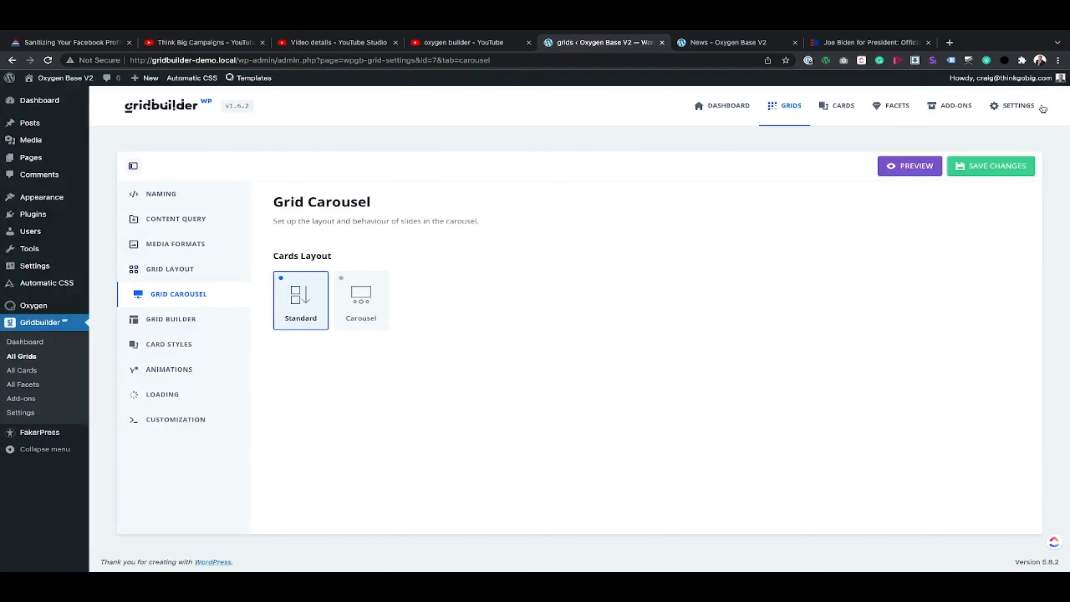
left_click(361, 300)
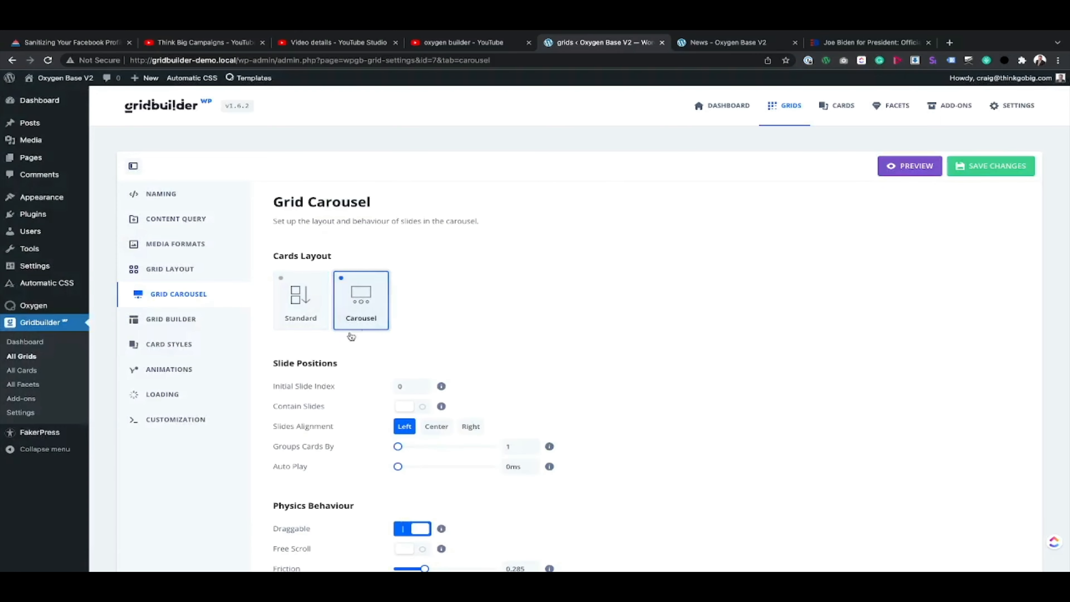
Step: Enable Contain Slides in the carousel's slide positions
scroll(524, 337, "down", 2)
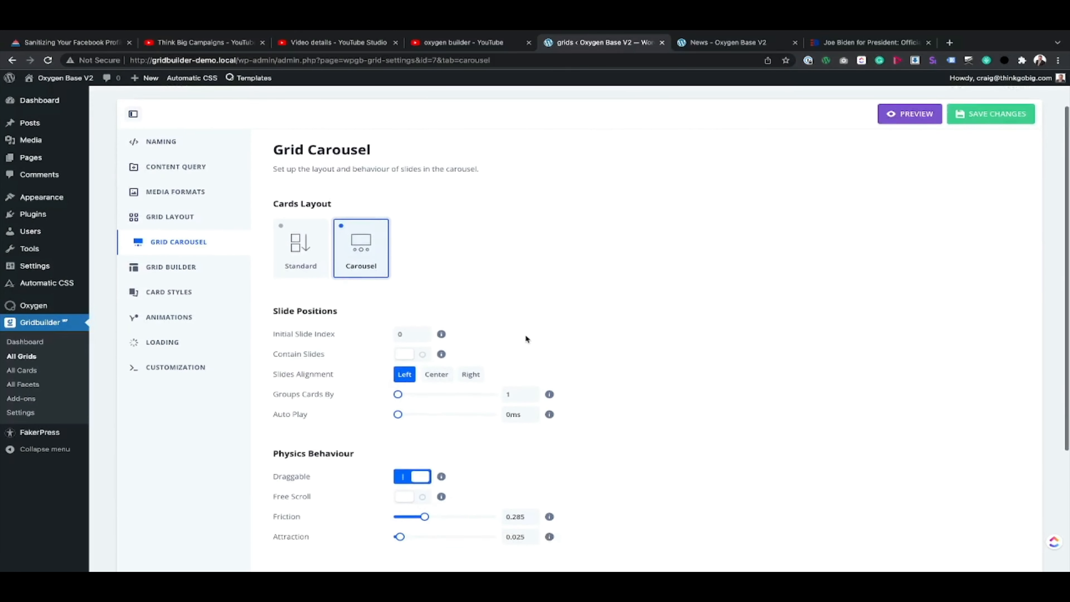
left_click(411, 357)
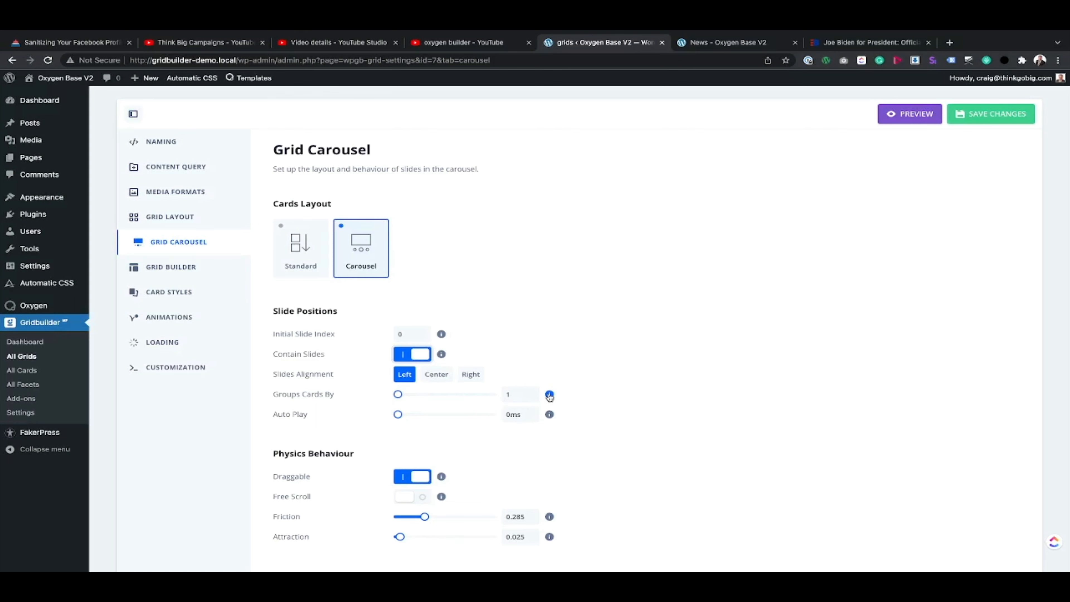
Step: Try Free Scroll in the carousel's physics behaviour, read its description, and turn it off again
left_click(412, 496)
scroll(486, 468, "down", 1)
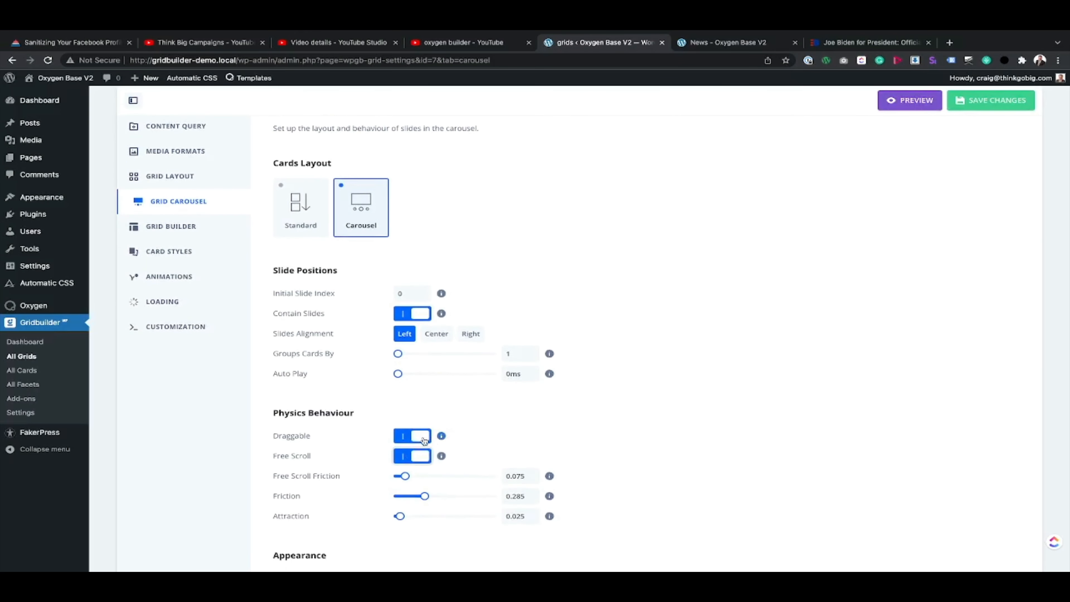
mouse_move(441, 458)
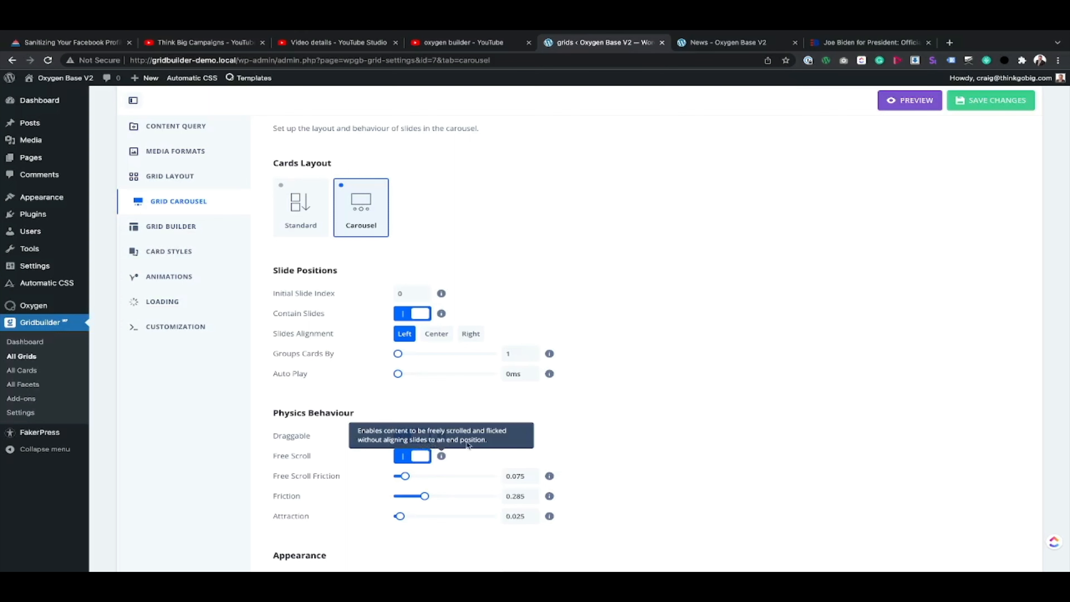
left_click(418, 457)
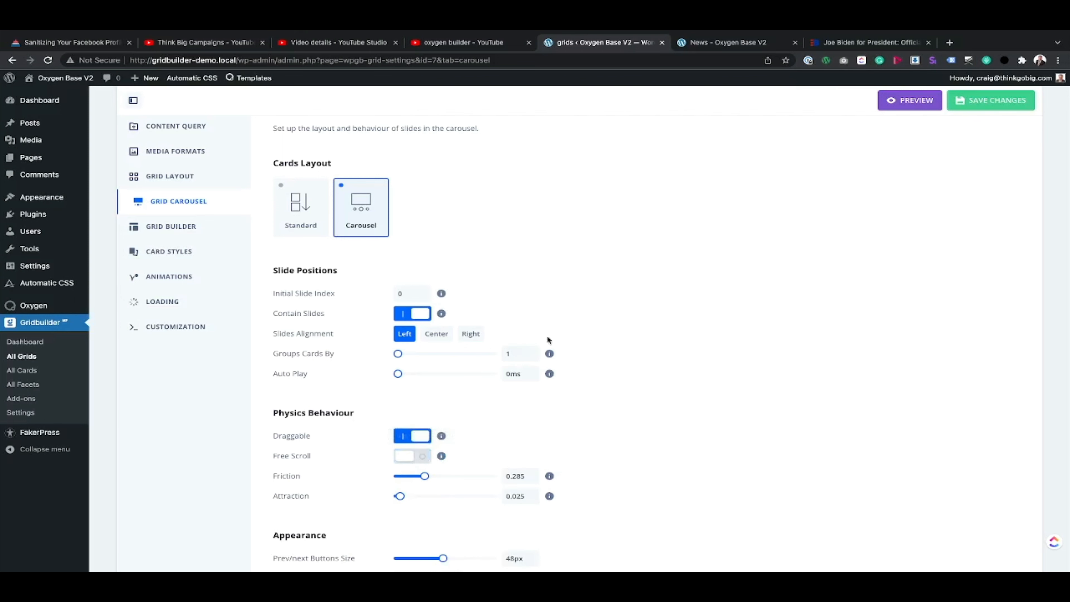
Step: Save the carousel settings and preview the resulting card row
left_click(960, 101)
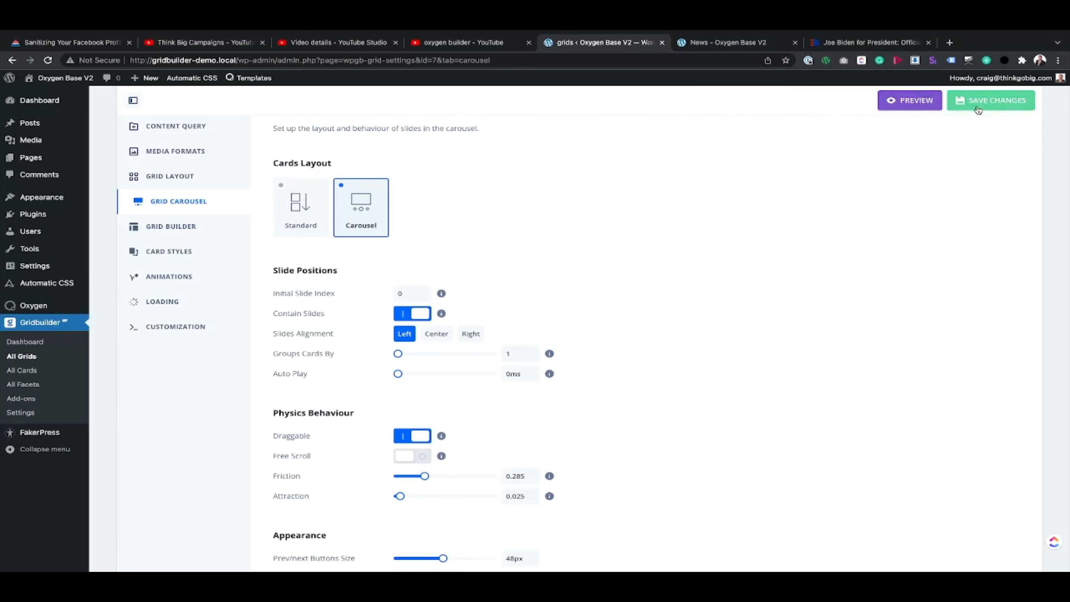
left_click(926, 101)
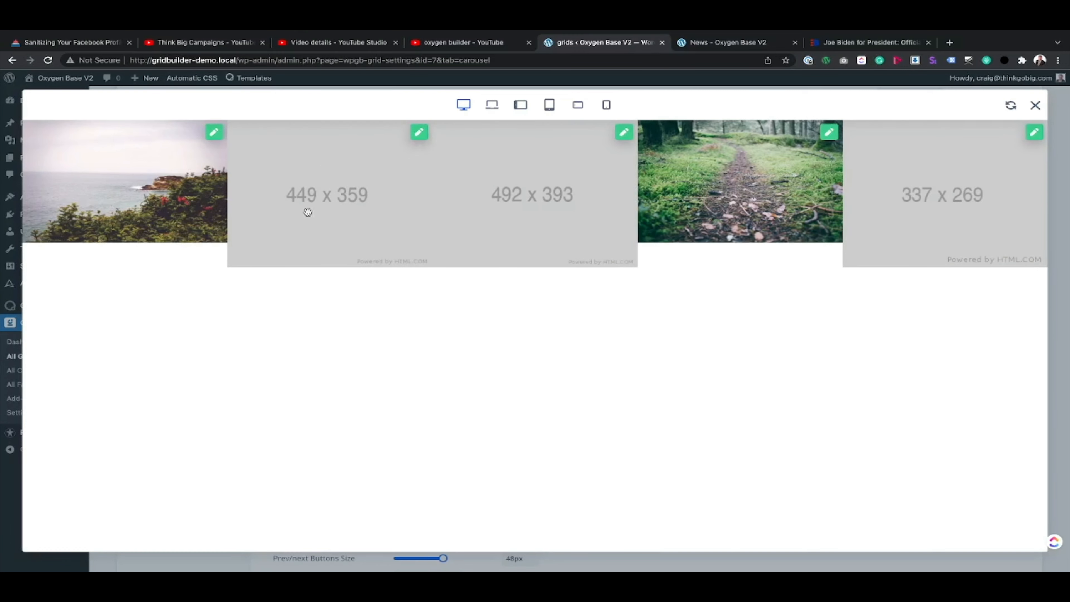
left_click(1036, 105)
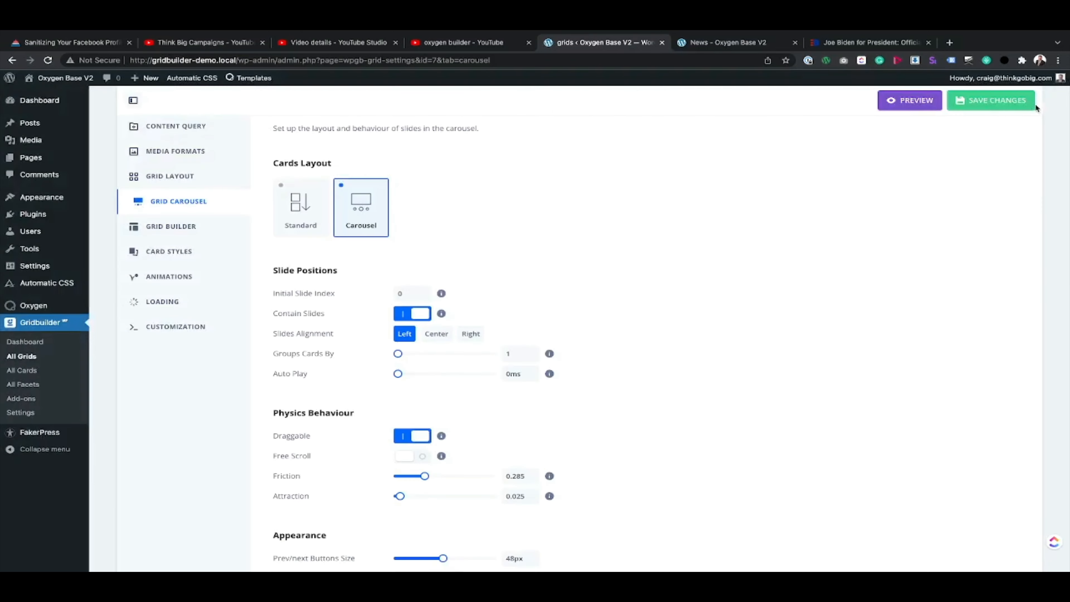
Step: Check the card heights in The Latest carousel on the reference page and enable Equal Height Columns in the grid's layout
left_click(844, 42)
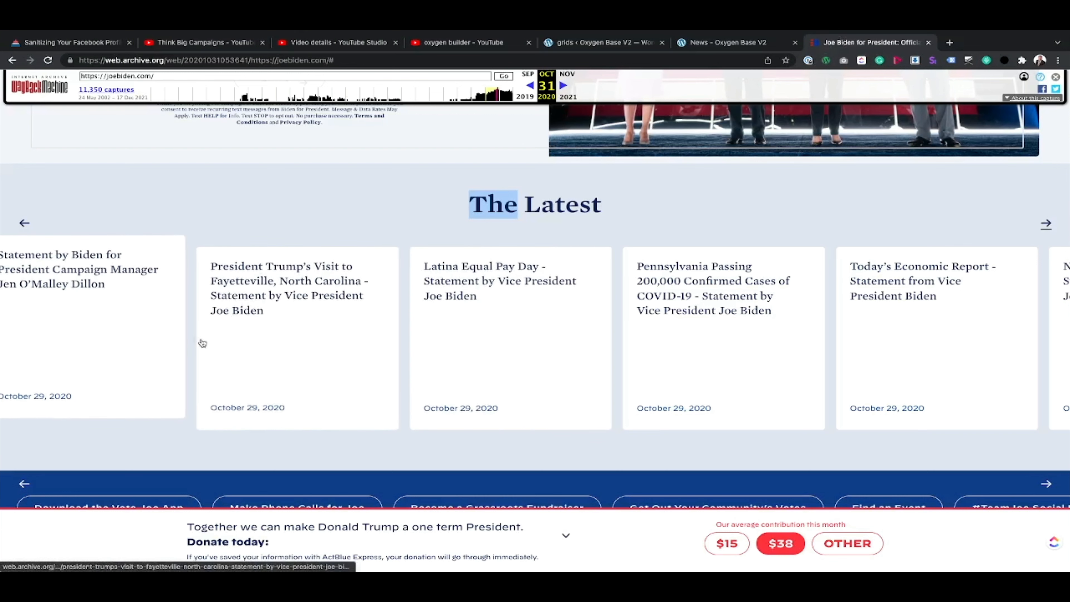
left_click(739, 46)
left_click(608, 44)
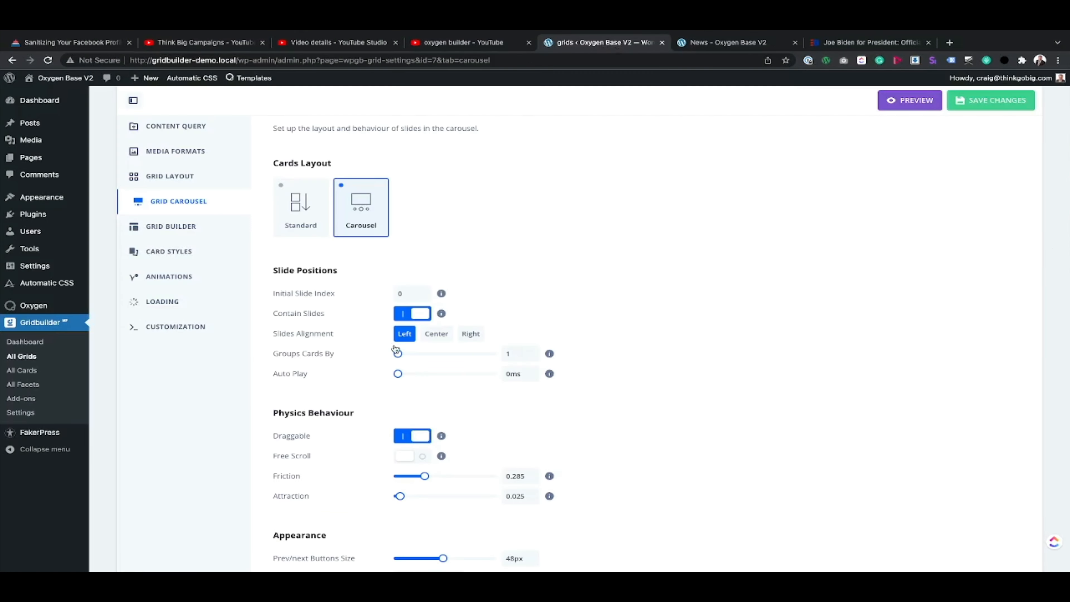
scroll(252, 236, "up", 3)
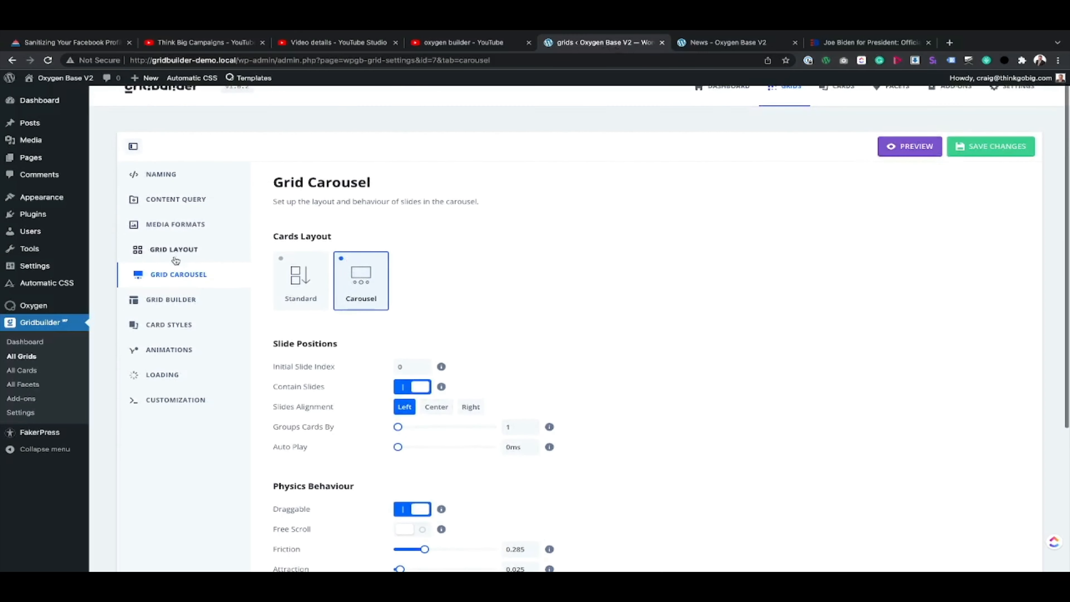
left_click(169, 249)
left_click(406, 427)
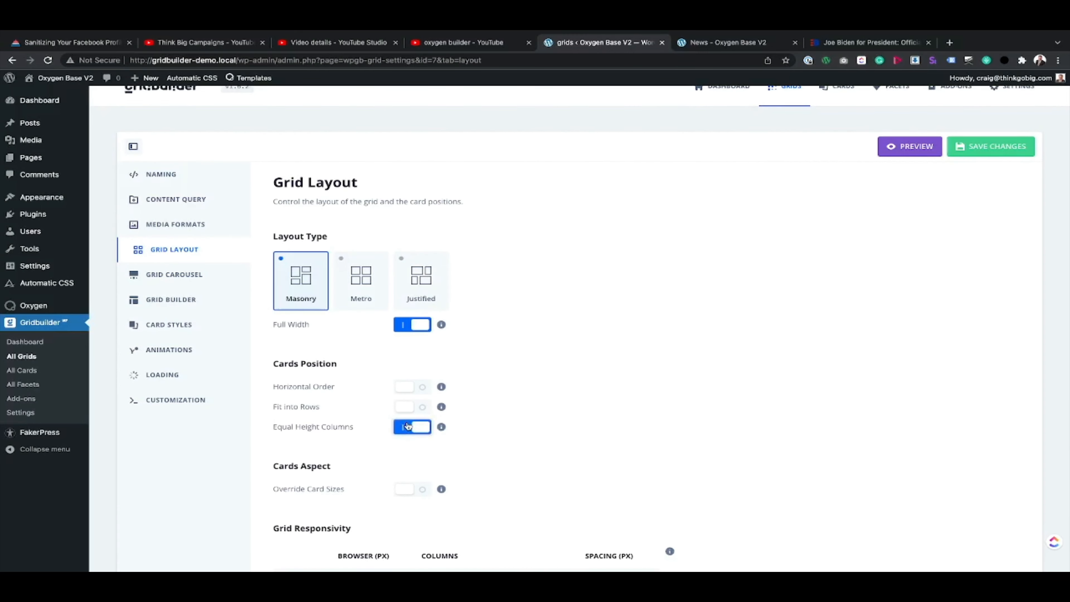
Step: Preview the grid with equal height columns and save the layout changes
left_click(908, 146)
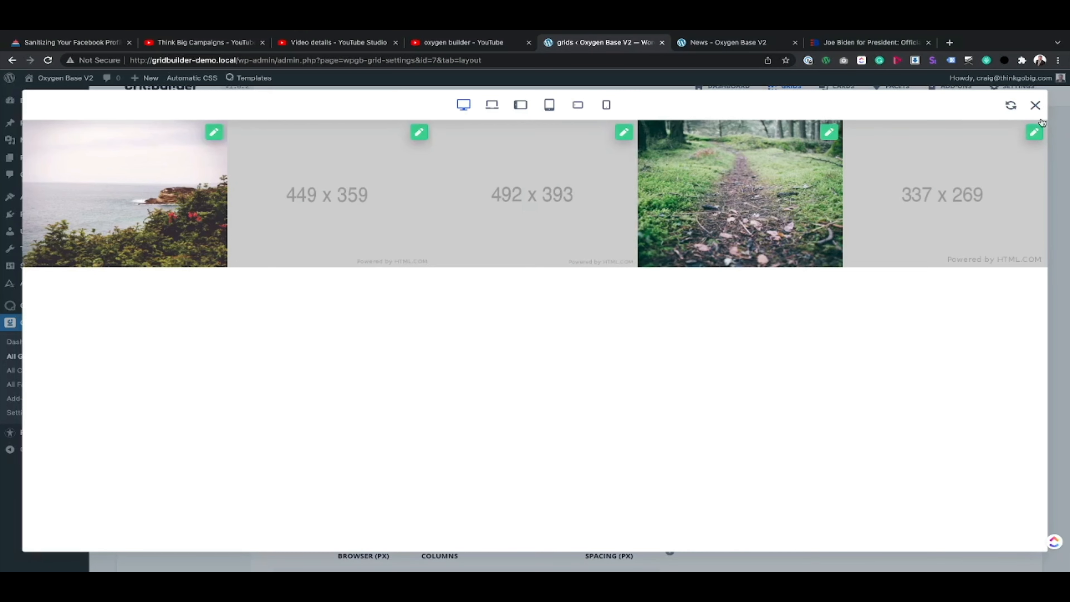
left_click(1035, 106)
scroll(377, 439, "down", 1)
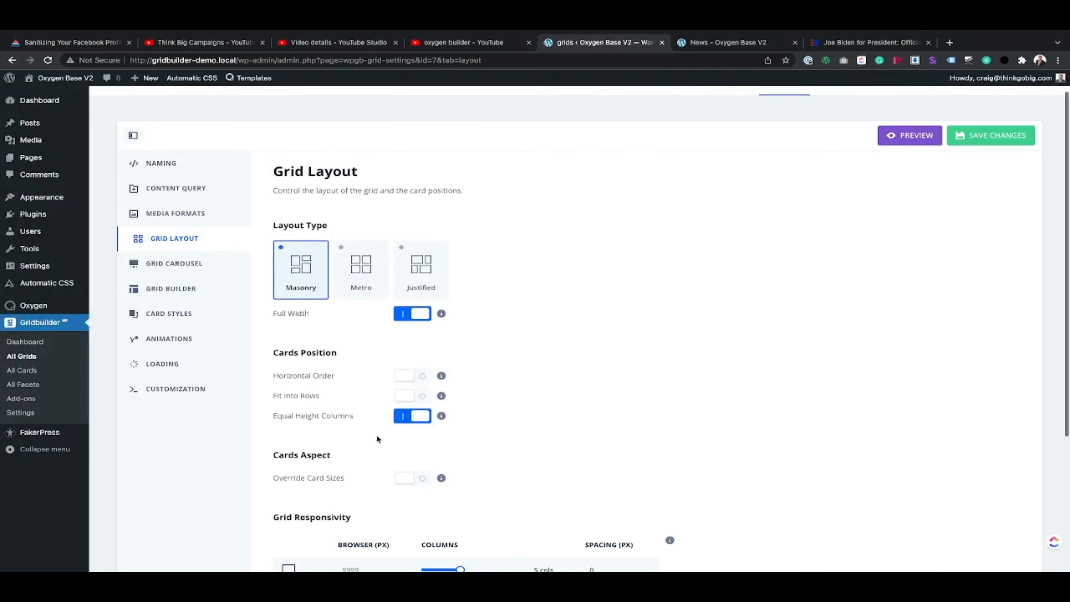
left_click(975, 138)
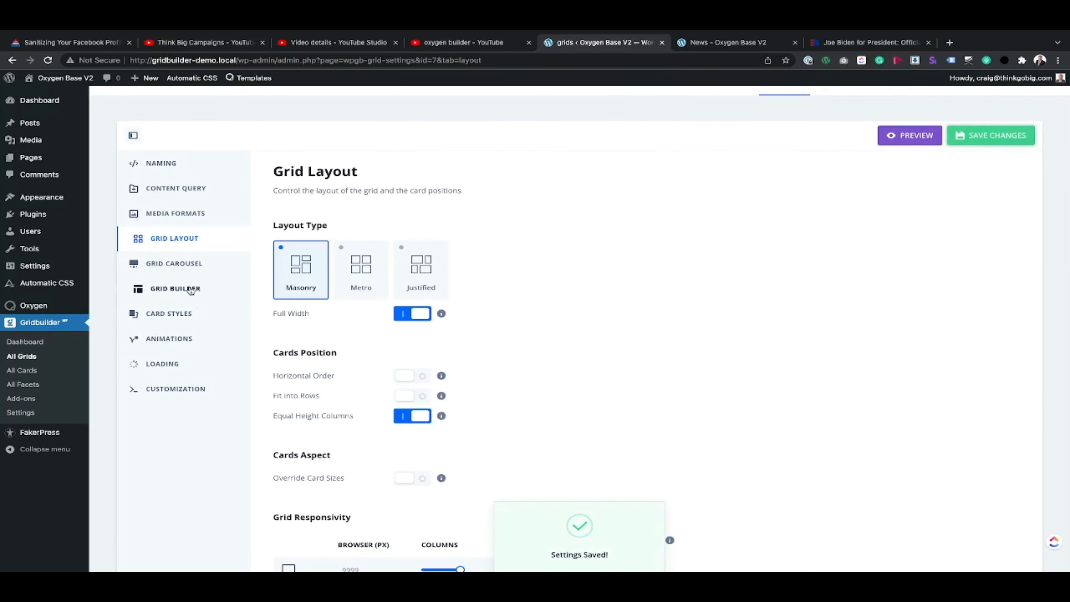
Step: Review the Grid Builder facets and carousel appearance settings, and check where the reference page places The Latest carousel's arrows
left_click(181, 289)
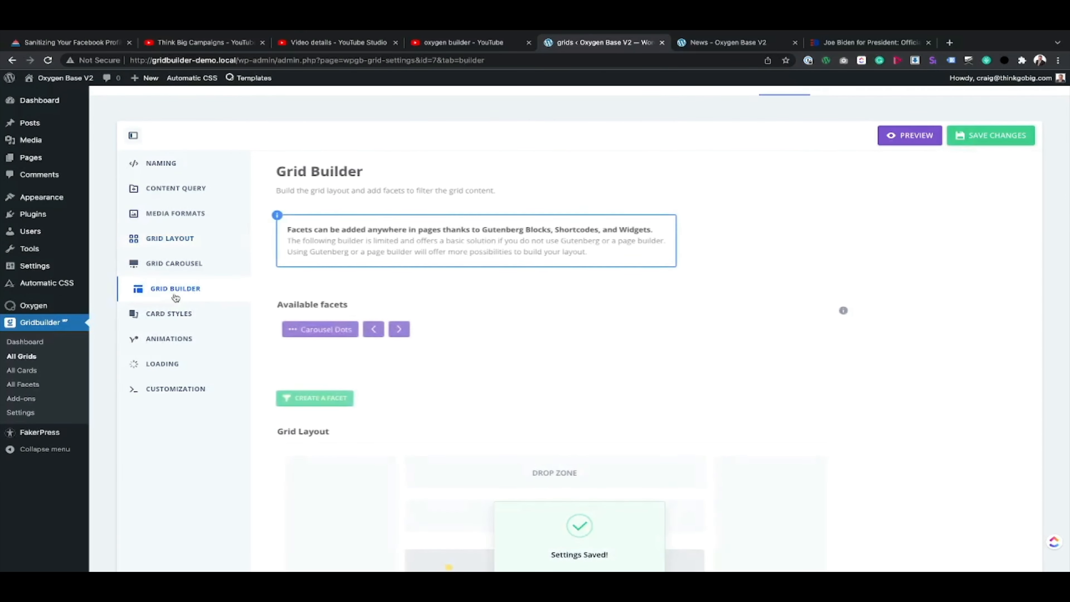
left_click(149, 260)
scroll(385, 338, "down", 4)
scroll(386, 338, "down", 1)
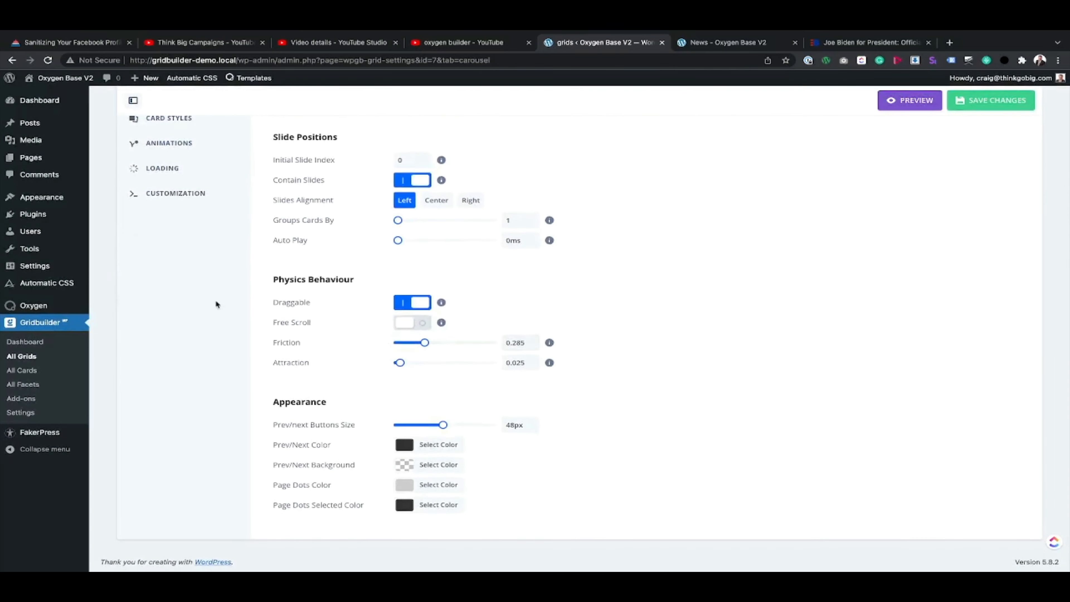
scroll(171, 210, "up", 3)
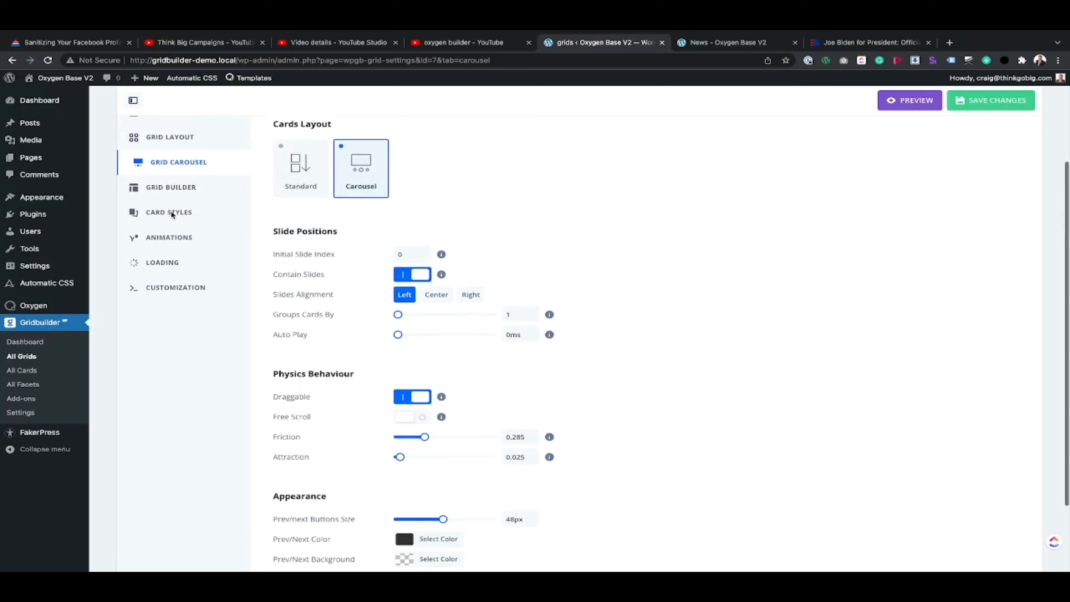
left_click(192, 191)
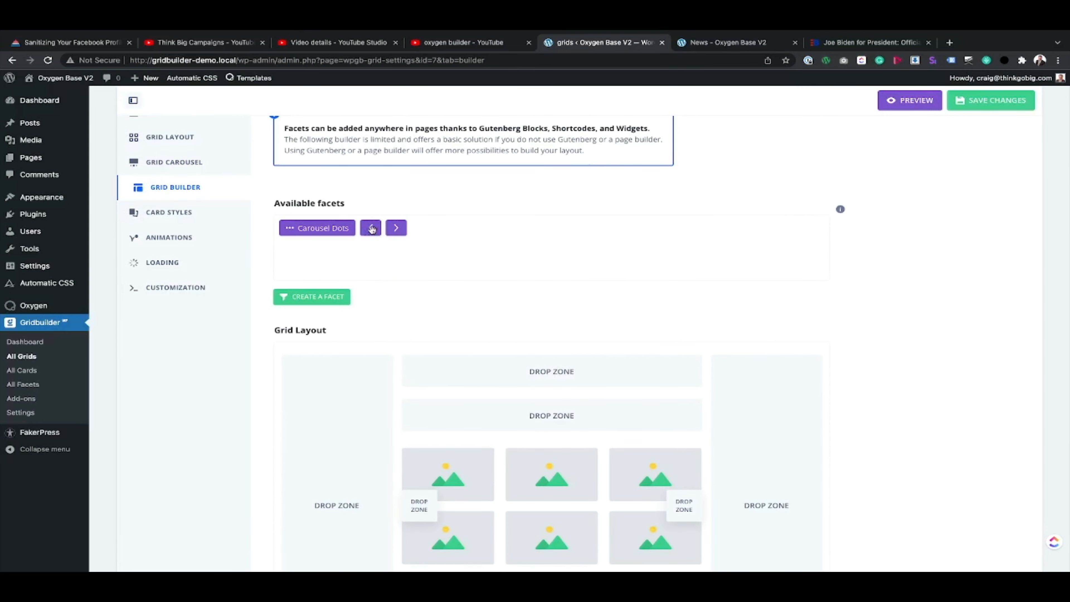
left_click(875, 42)
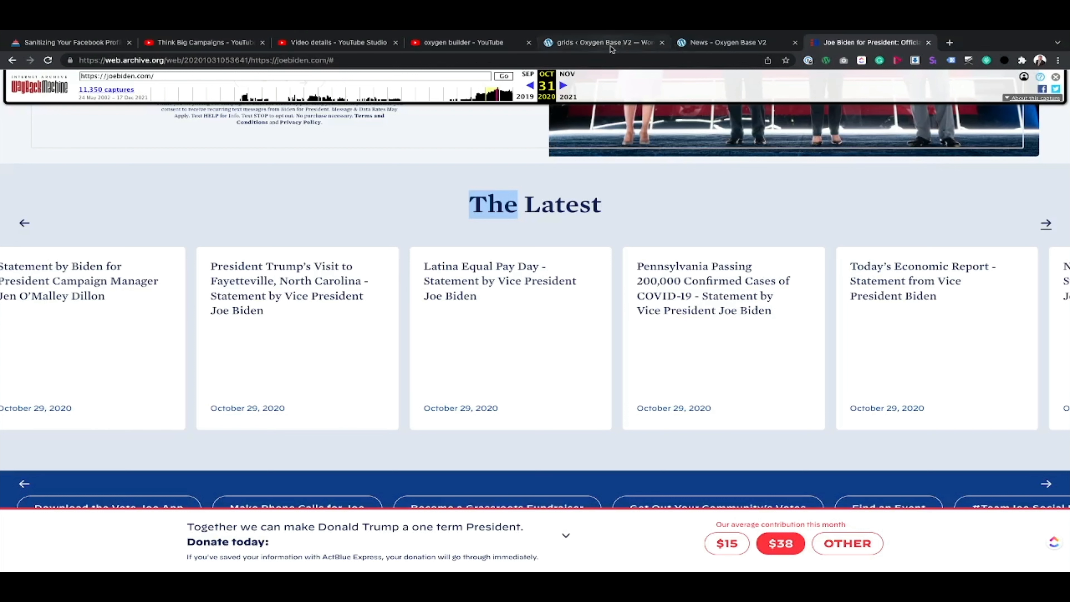
left_click(612, 49)
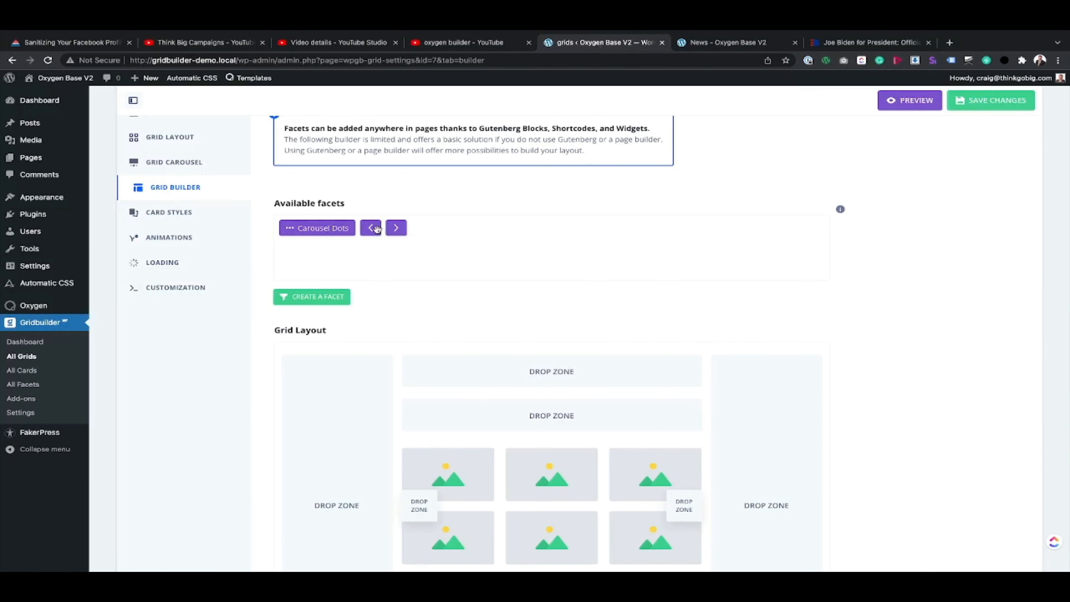
Step: Place the previous arrow facet in the left side drop zone and the next arrow in the right side drop zone, and save
left_click_drag(376, 228, 333, 370)
left_click_drag(370, 227, 762, 372)
scroll(599, 448, "down", 1)
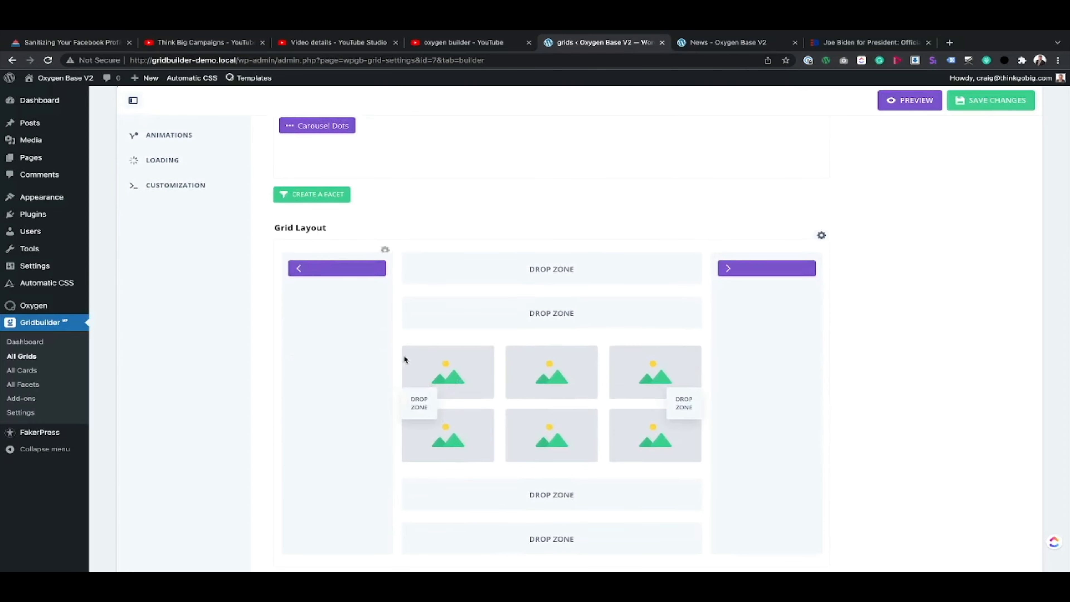
left_click(976, 107)
Step: Preview the grid and compare its side arrow placement with The Latest carousel on the reference page
left_click(914, 101)
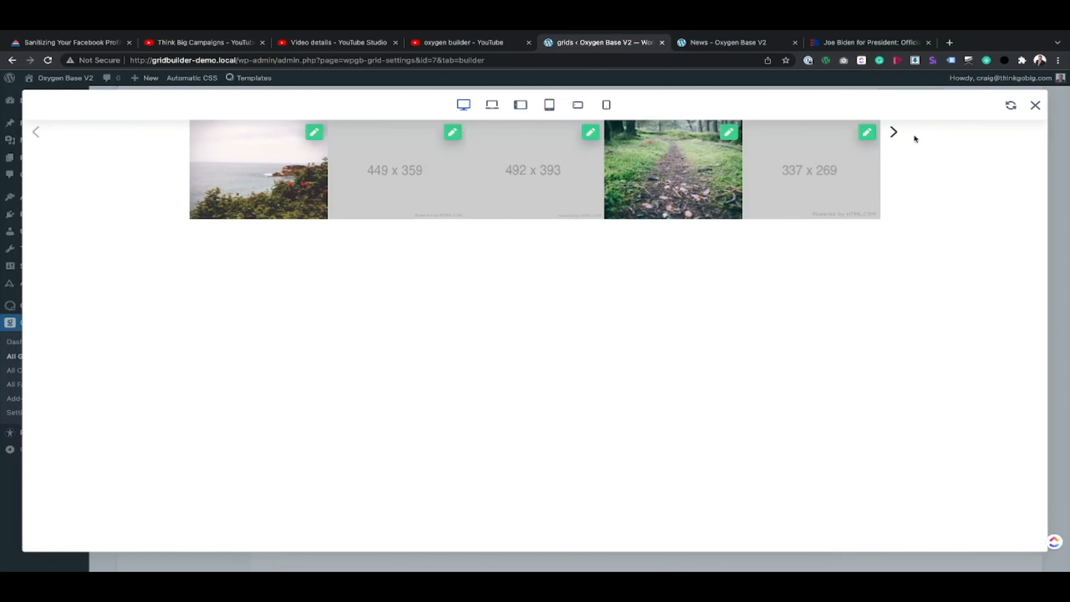
left_click(857, 43)
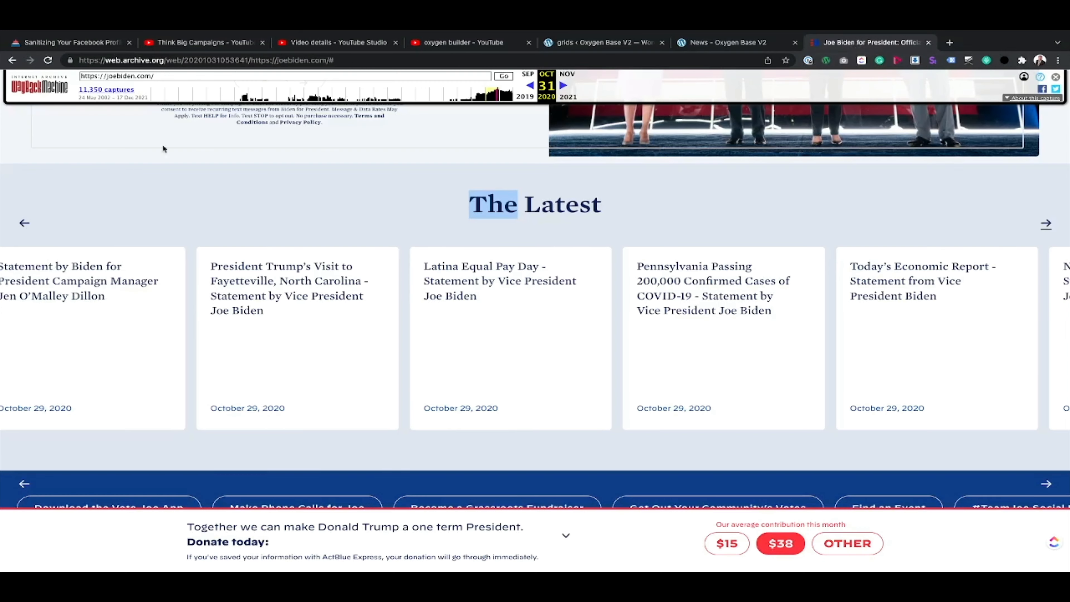
left_click(575, 42)
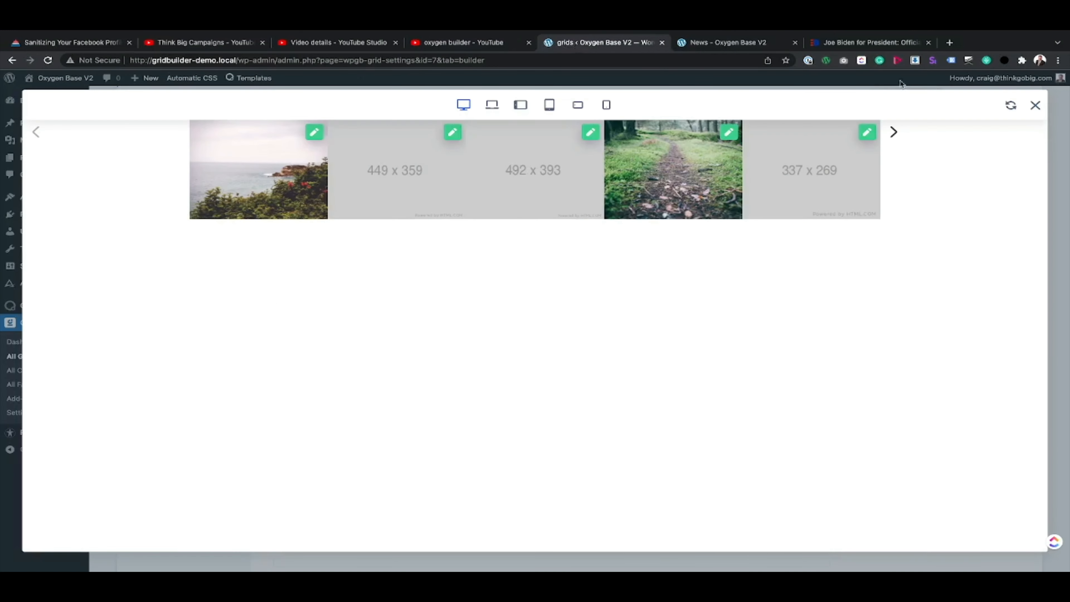
left_click(1035, 105)
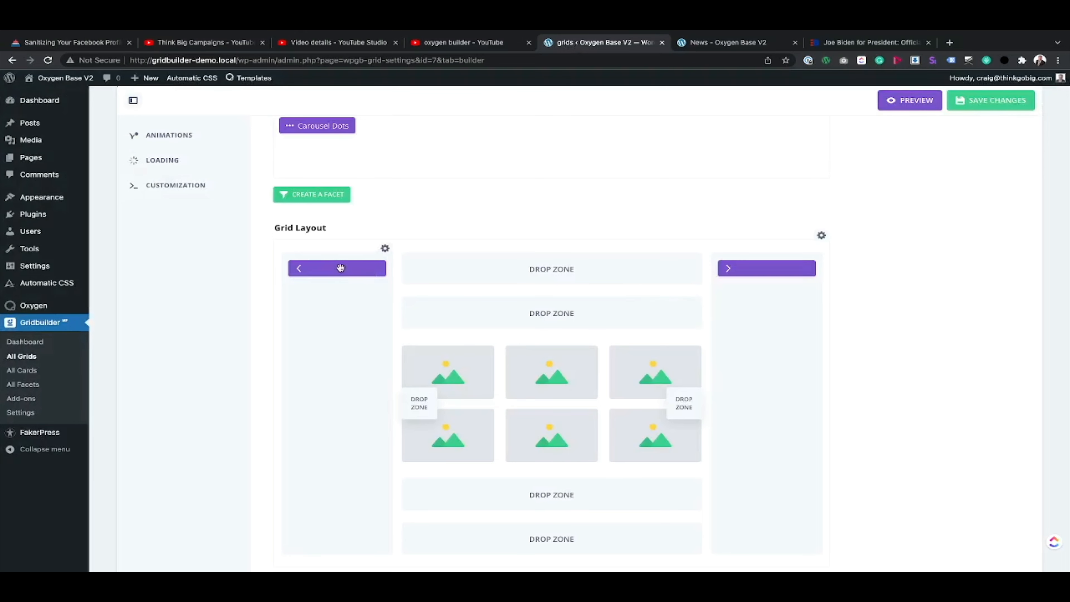
Step: Move the previous and next arrow facets into the uppermost drop zone above the cards and center them
left_click_drag(337, 268, 480, 268)
left_click_drag(777, 270, 669, 269)
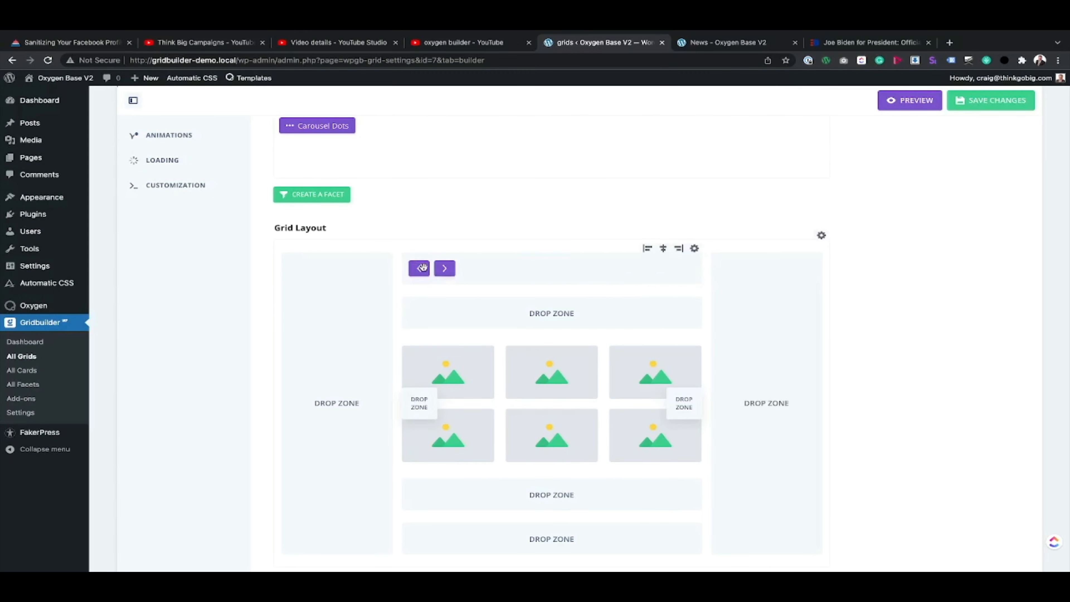
left_click(678, 248)
left_click(664, 248)
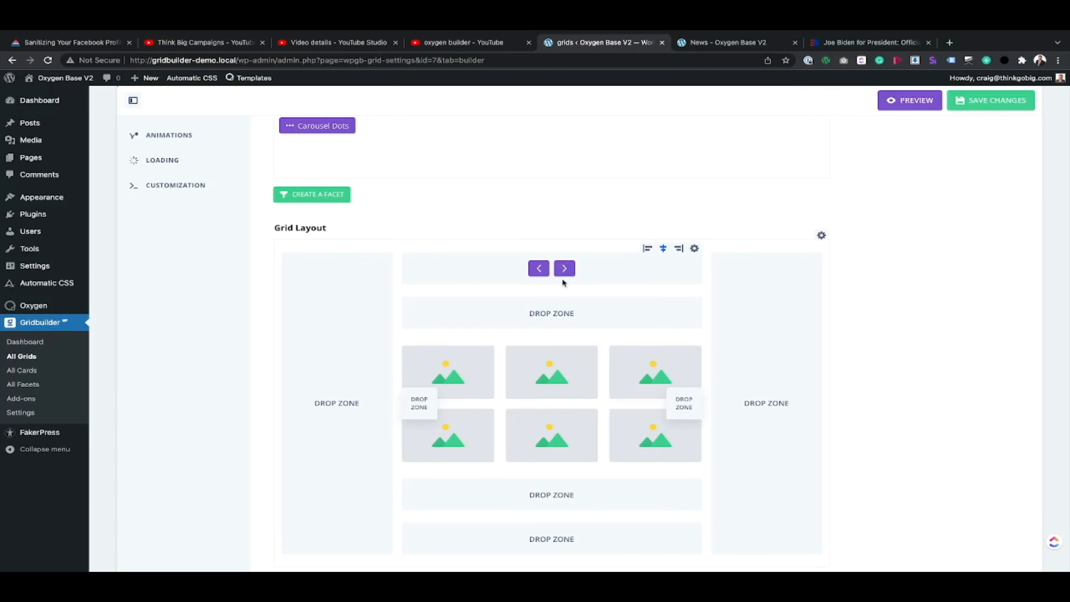
Step: Save the grid and preview the carousel with its arrows centered above the cards
left_click(982, 101)
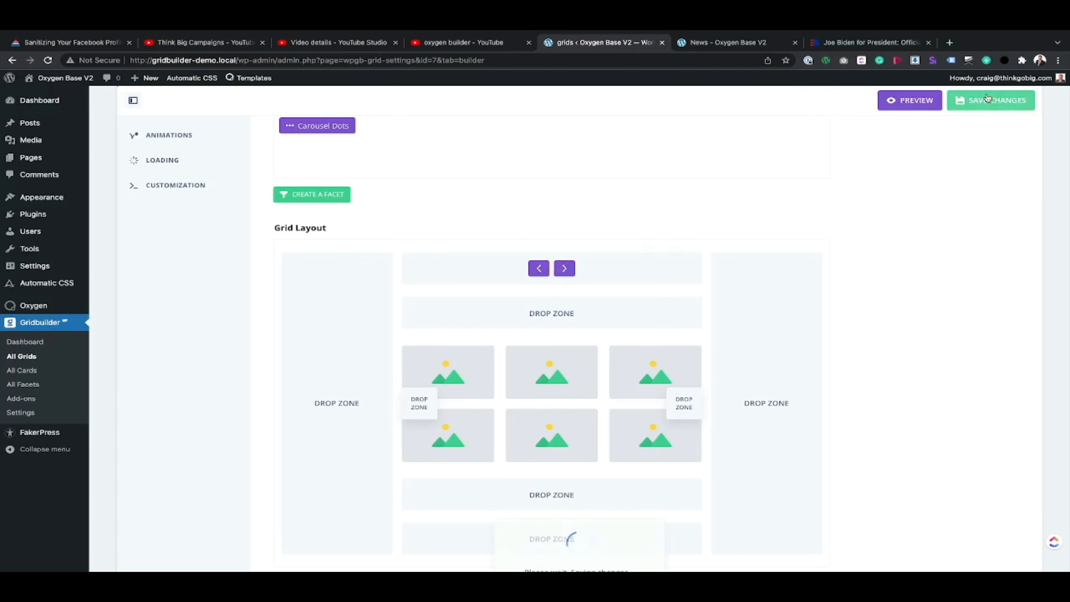
left_click(910, 100)
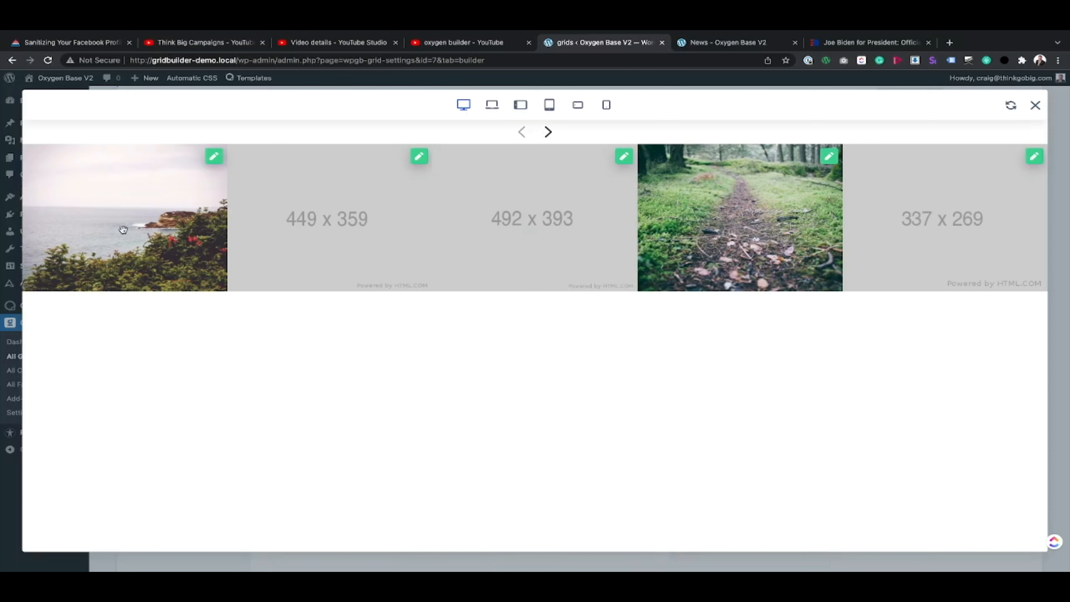
left_click(1035, 106)
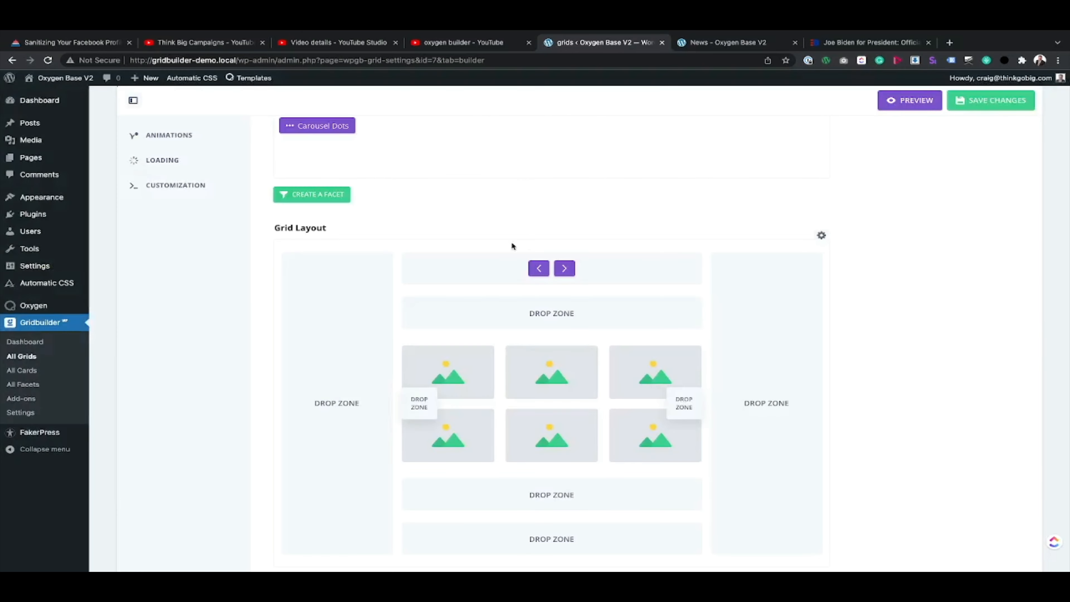
Step: Review the grid's card styles, card animation types, image and content loading options, and custom CSS and JavaScript settings
scroll(252, 198, "up", 5)
left_click(173, 304)
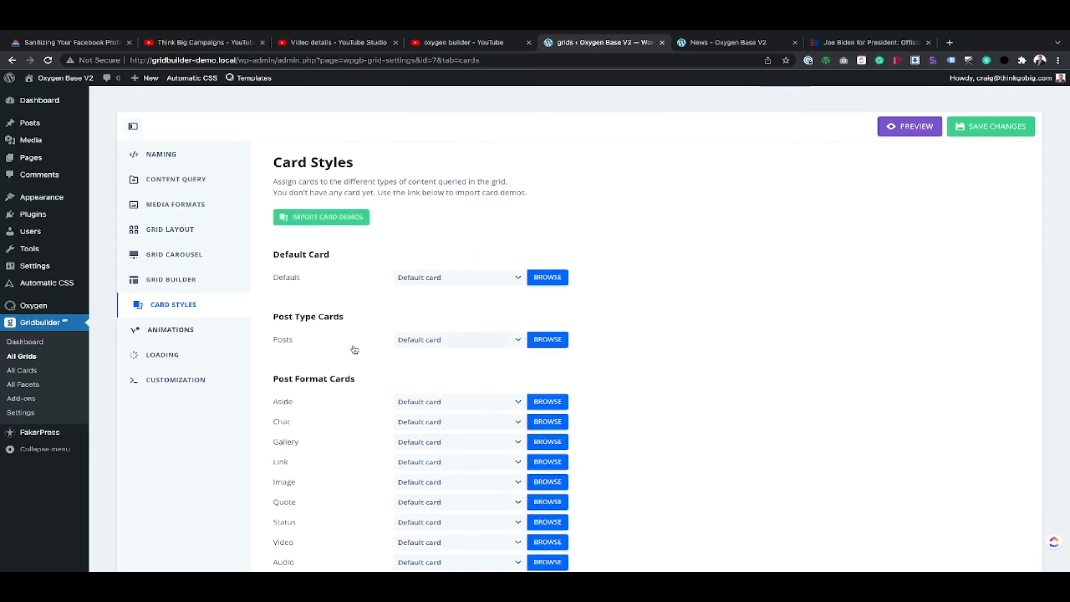
left_click(177, 330)
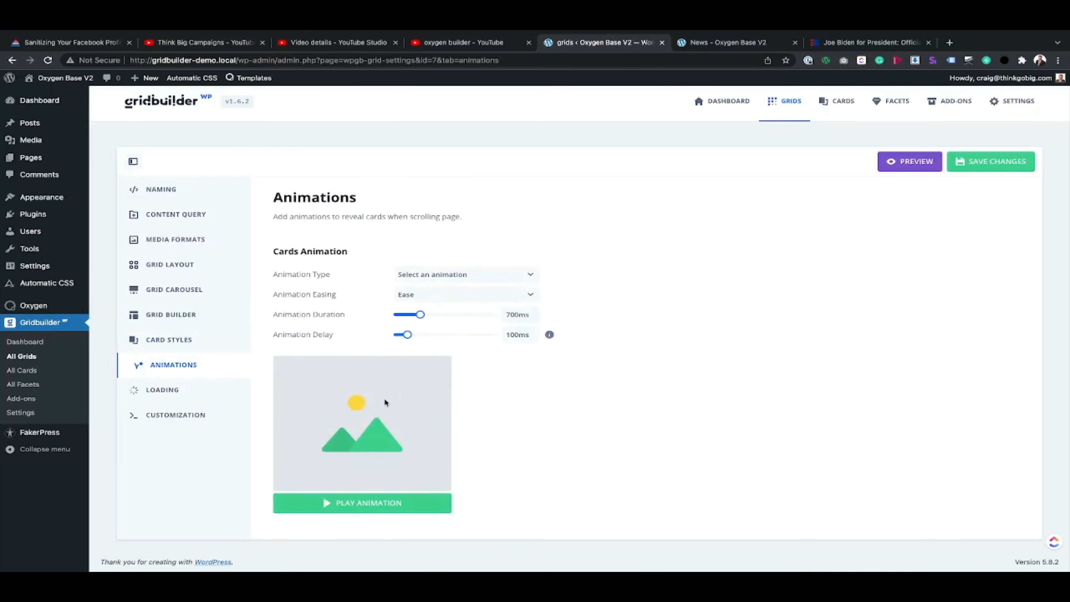
left_click(440, 274)
left_click(497, 236)
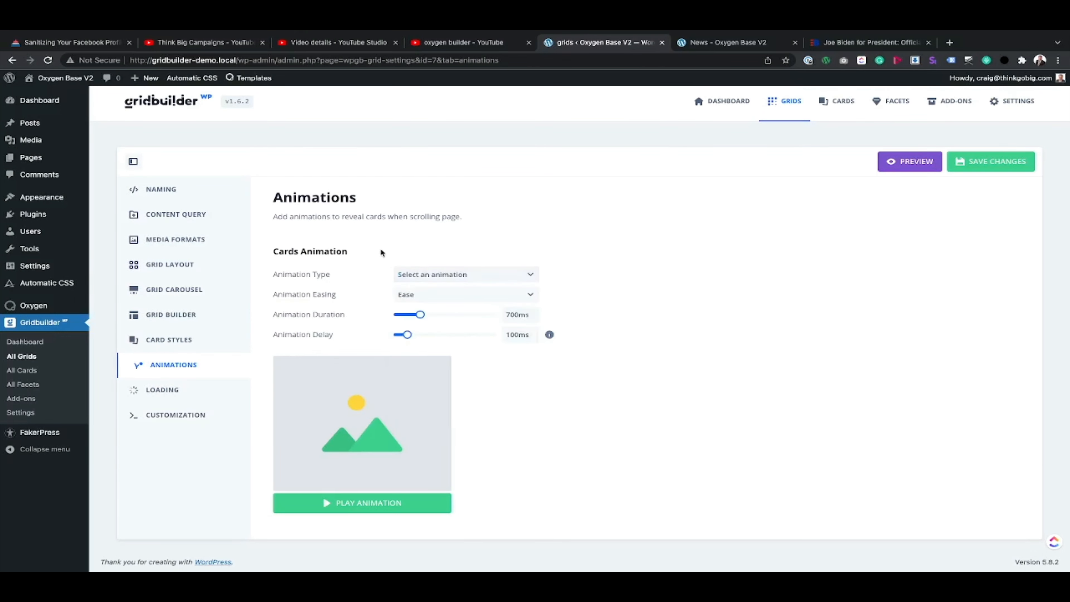
left_click(446, 274)
left_click(541, 241)
left_click(163, 390)
scroll(421, 380, "down", 2)
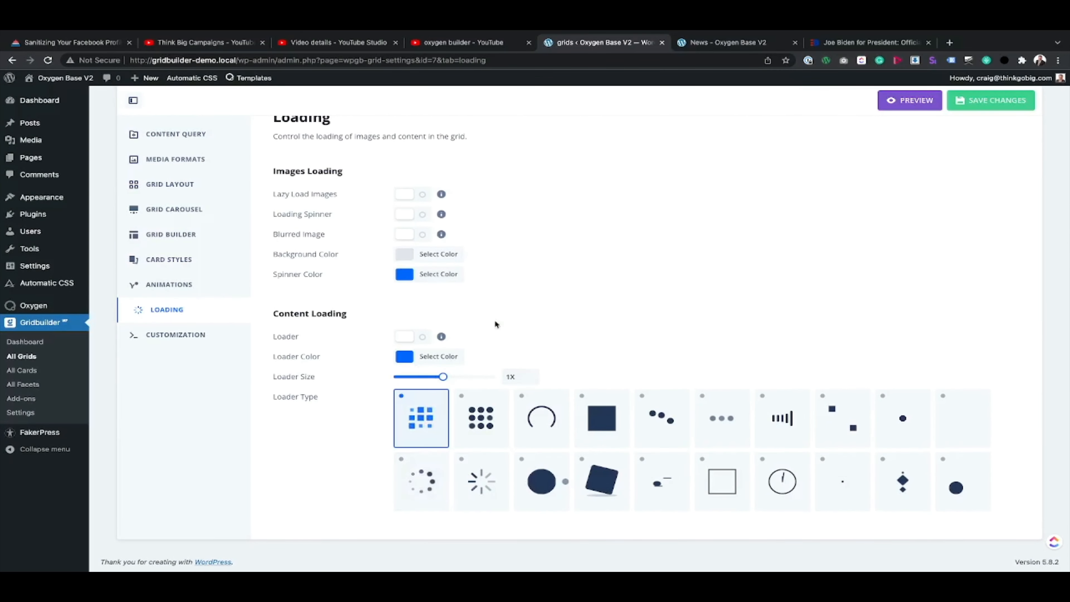
scroll(549, 235, "up", 2)
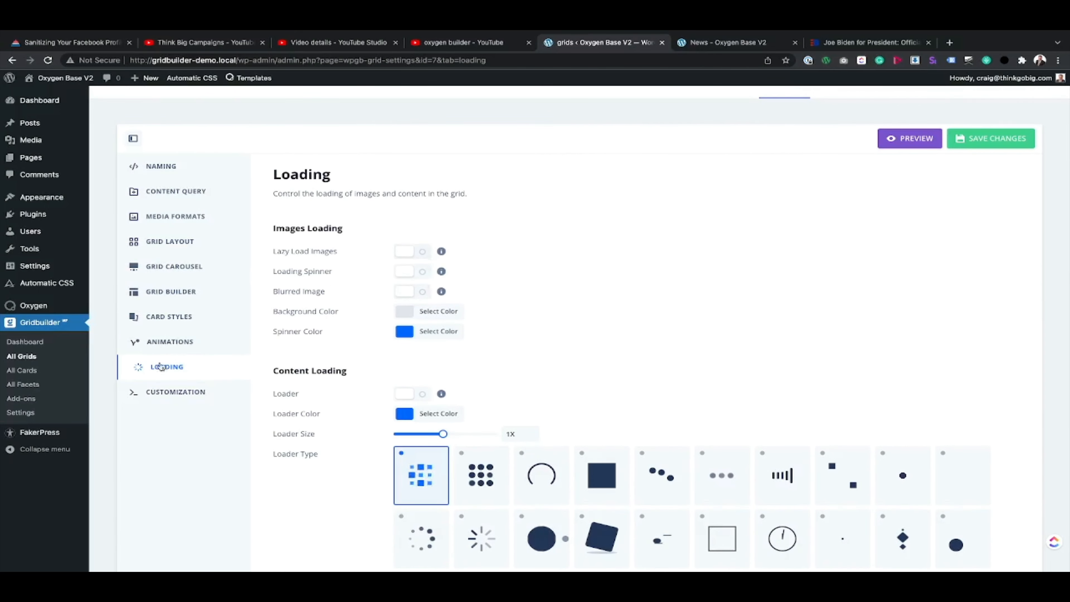
left_click(177, 391)
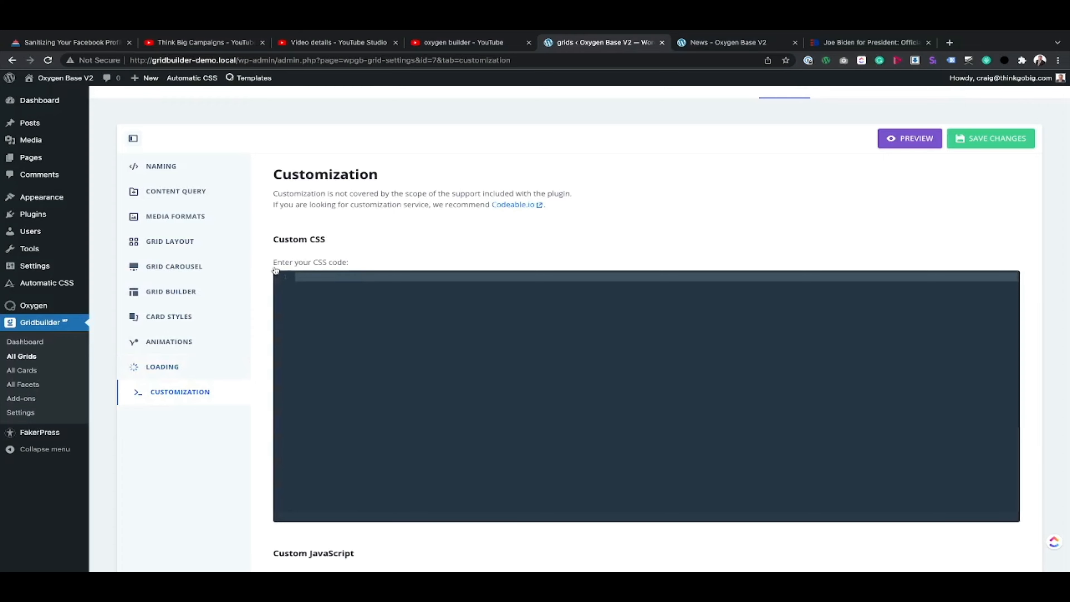
scroll(240, 353, "down", 2)
scroll(240, 349, "up", 3)
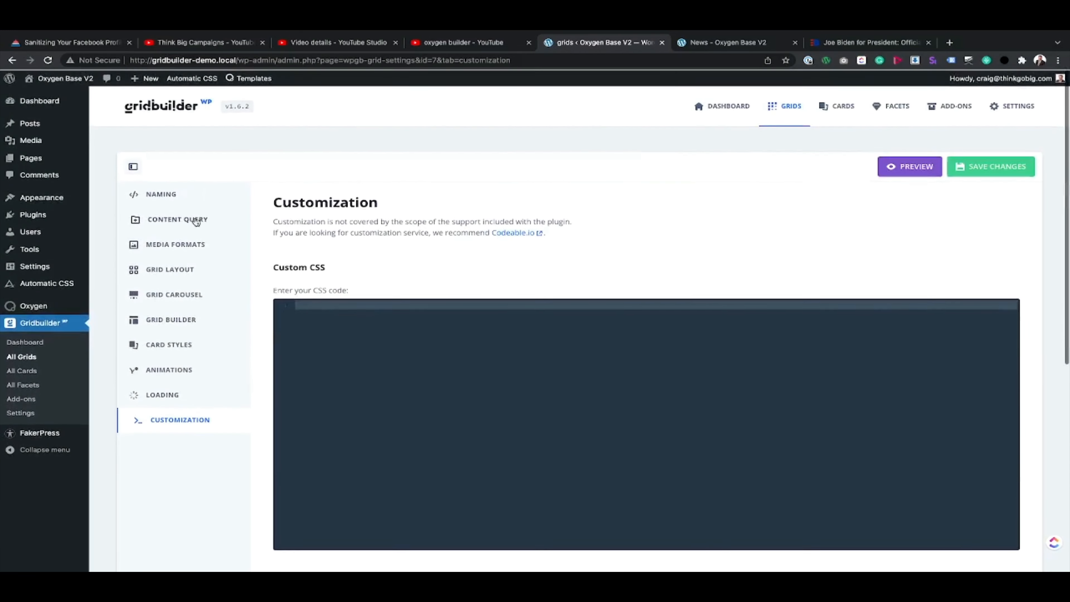
Step: Save the Biden Grid from its naming settings and reload the News page to check the grid there
left_click(165, 195)
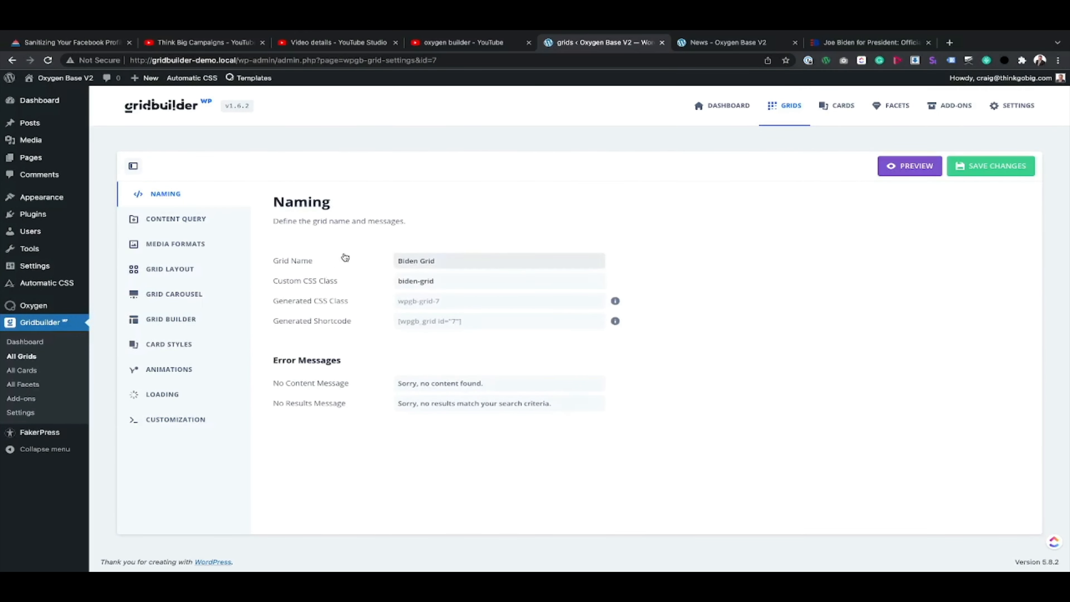
left_click(1010, 171)
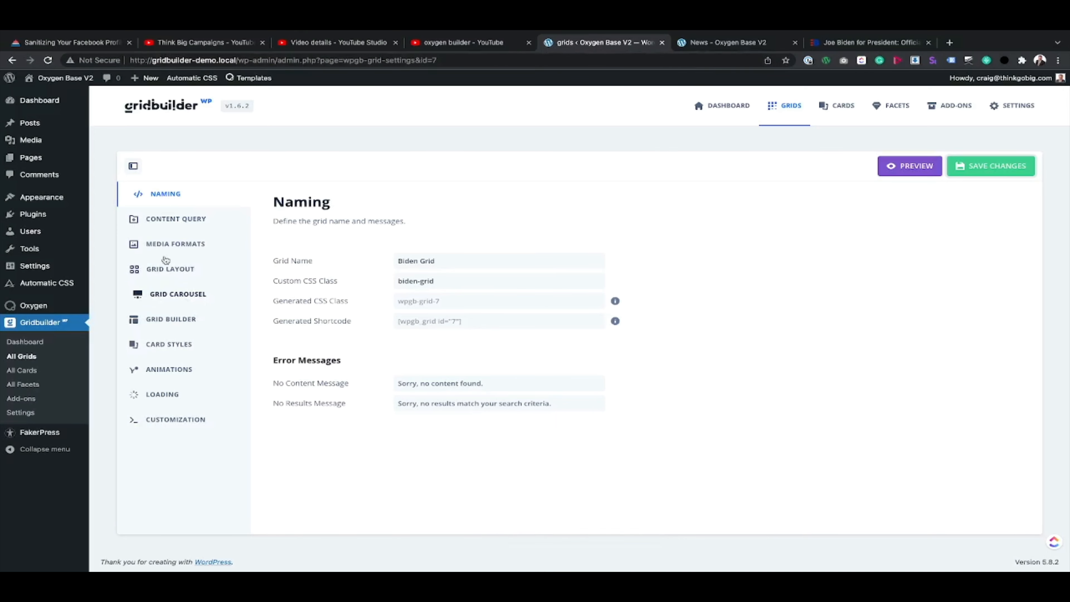
left_click(727, 44)
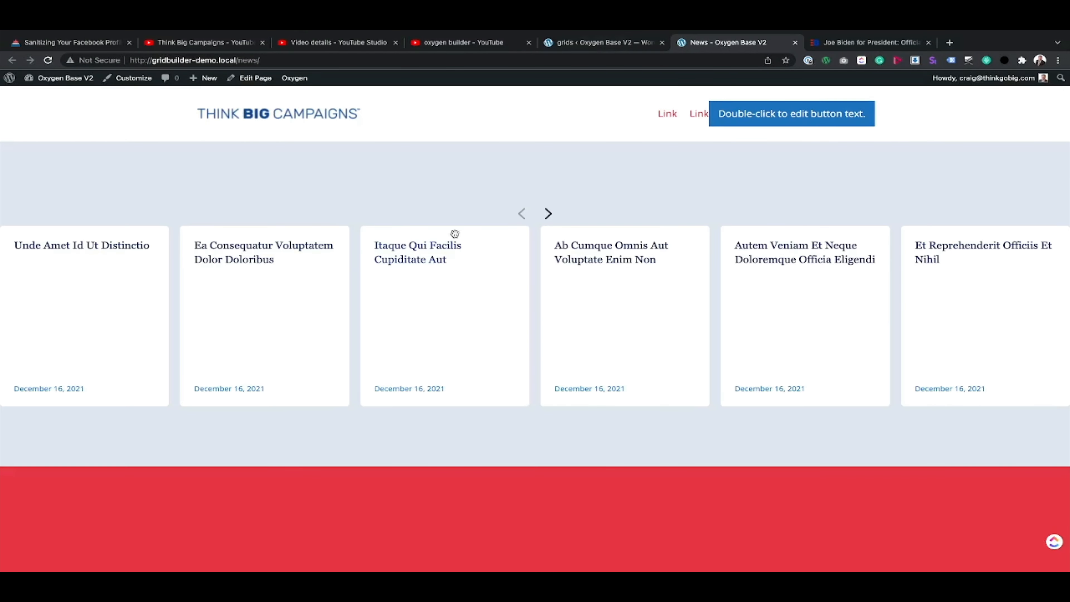
left_click(615, 42)
left_click(733, 44)
left_click(48, 60)
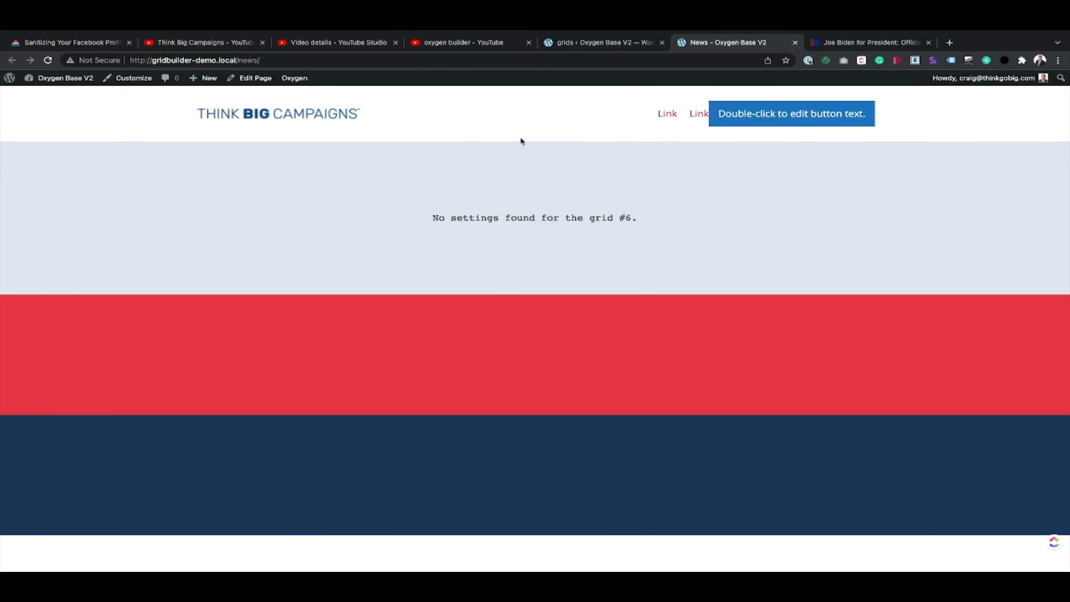
Step: Open the News page's Archive template in a new tab beside the grid settings and edit it with Oxygen
mouse_move(294, 84)
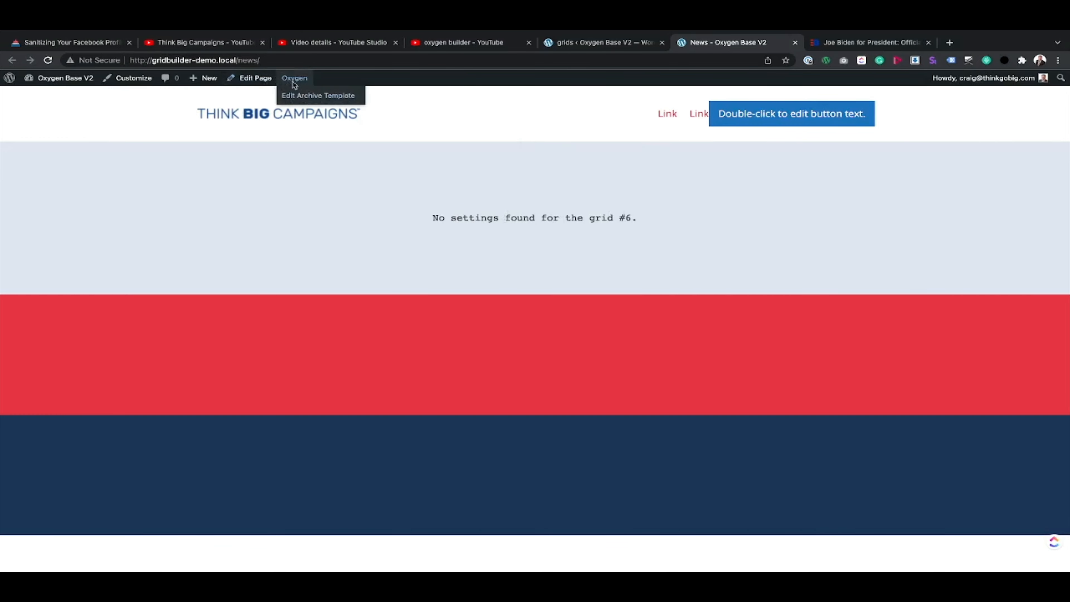
right_click(311, 98)
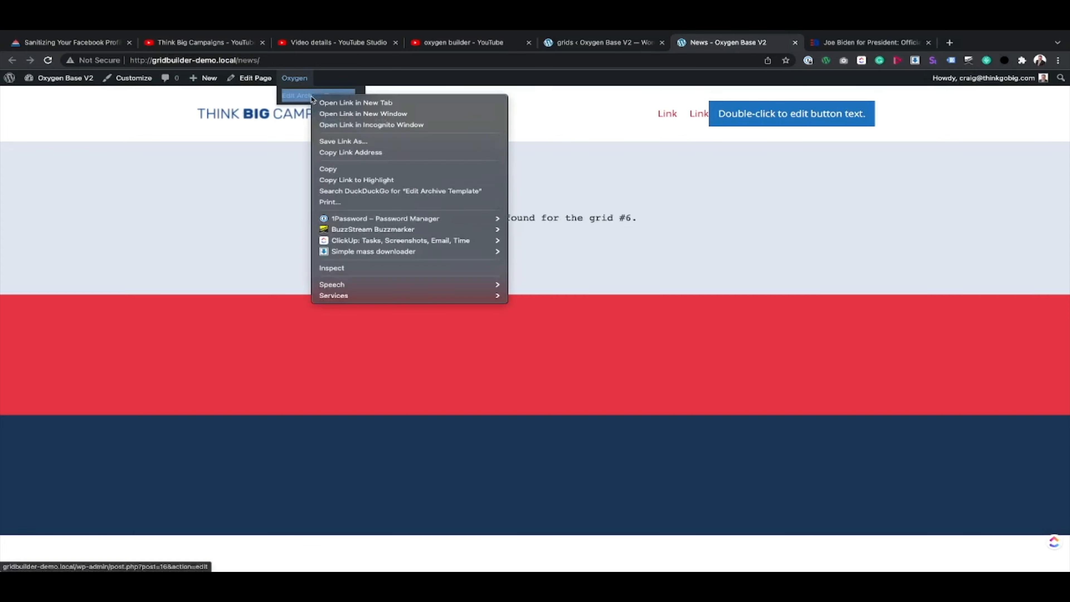
left_click(320, 102)
left_click_drag(788, 47, 671, 43)
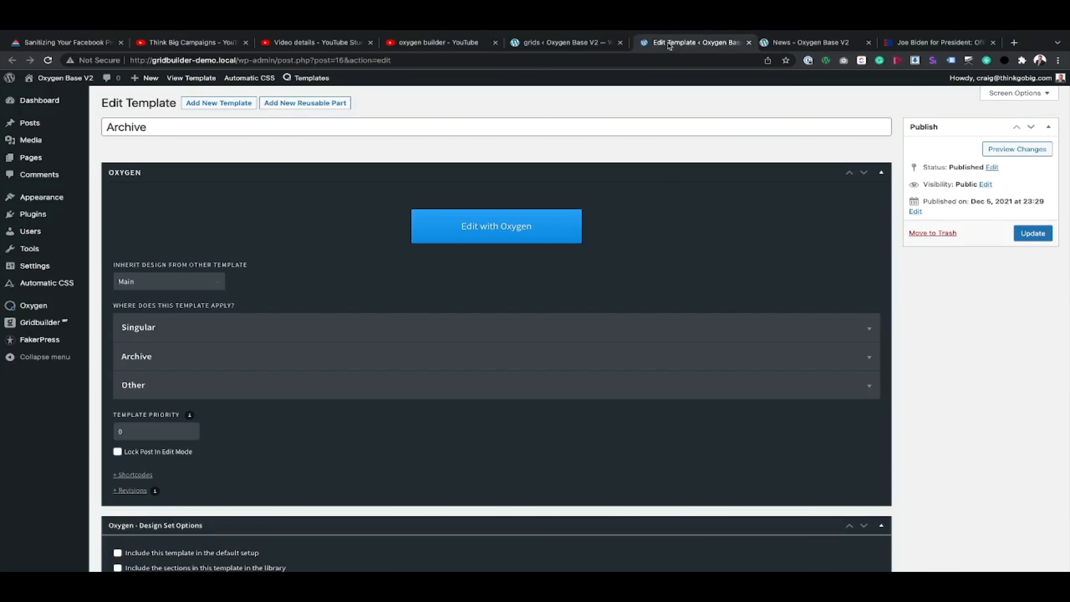
left_click(495, 227)
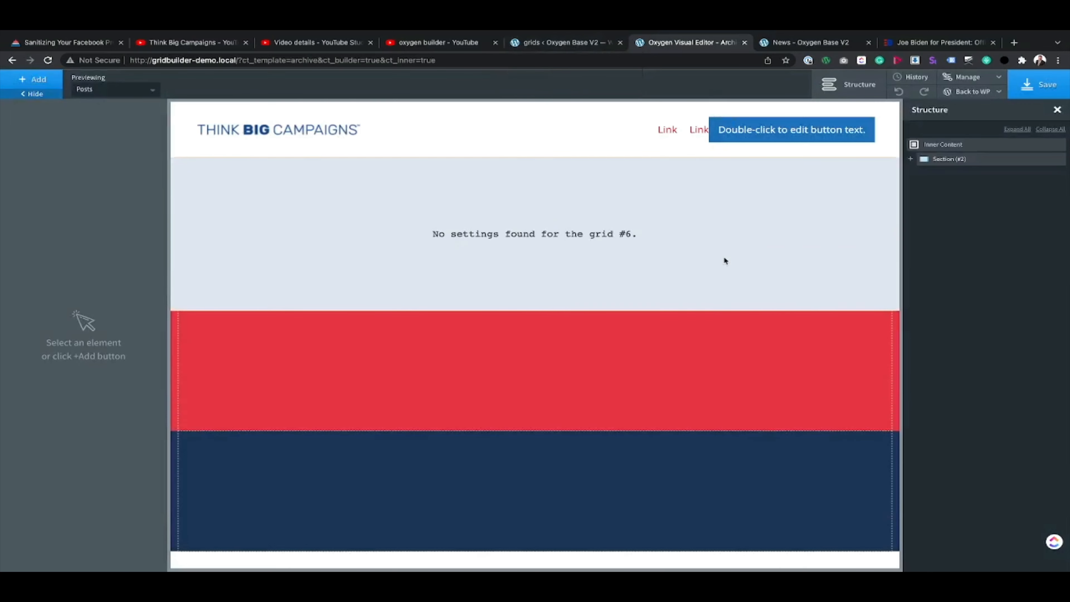
Step: Delete the section containing the old grid from the Archive template
left_click(911, 160)
left_click(950, 174)
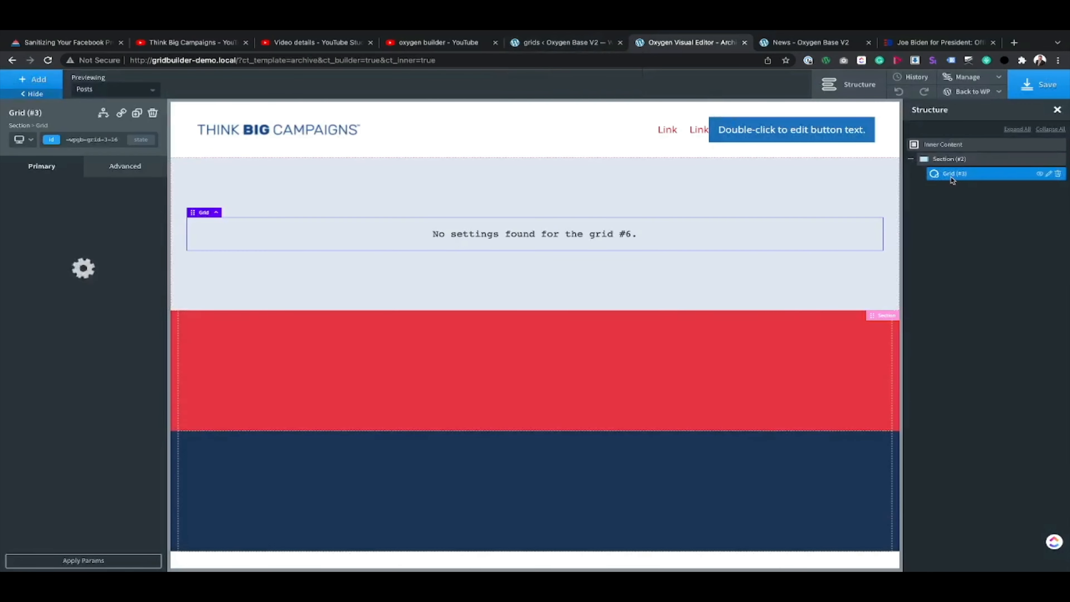
left_click(1059, 159)
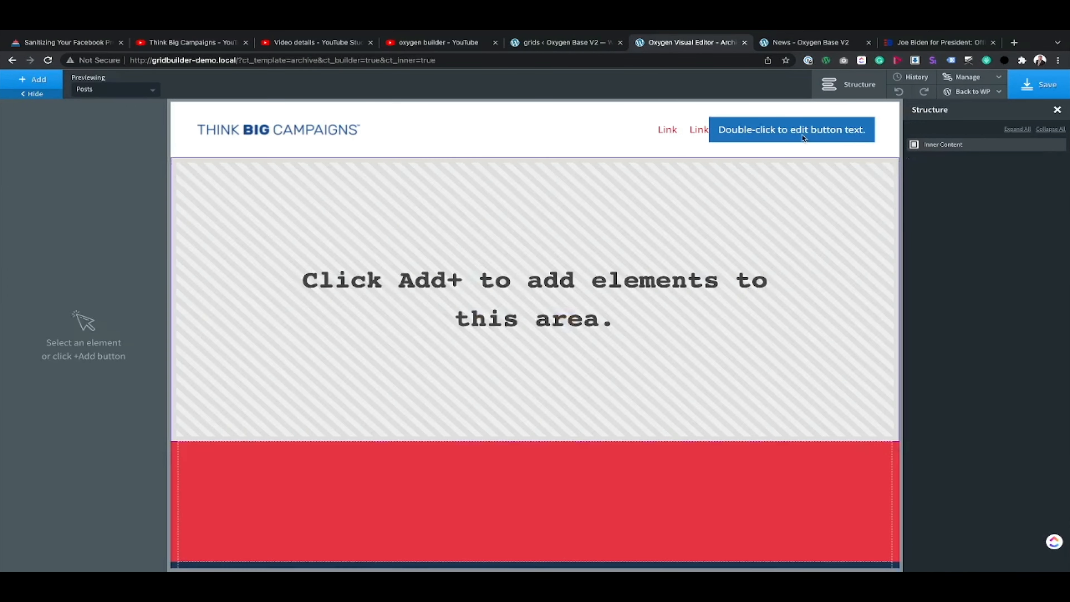
Step: Add a new section to the Archive template with a vertical child layout and centered horizontal item alignment
left_click(36, 79)
type("sec")
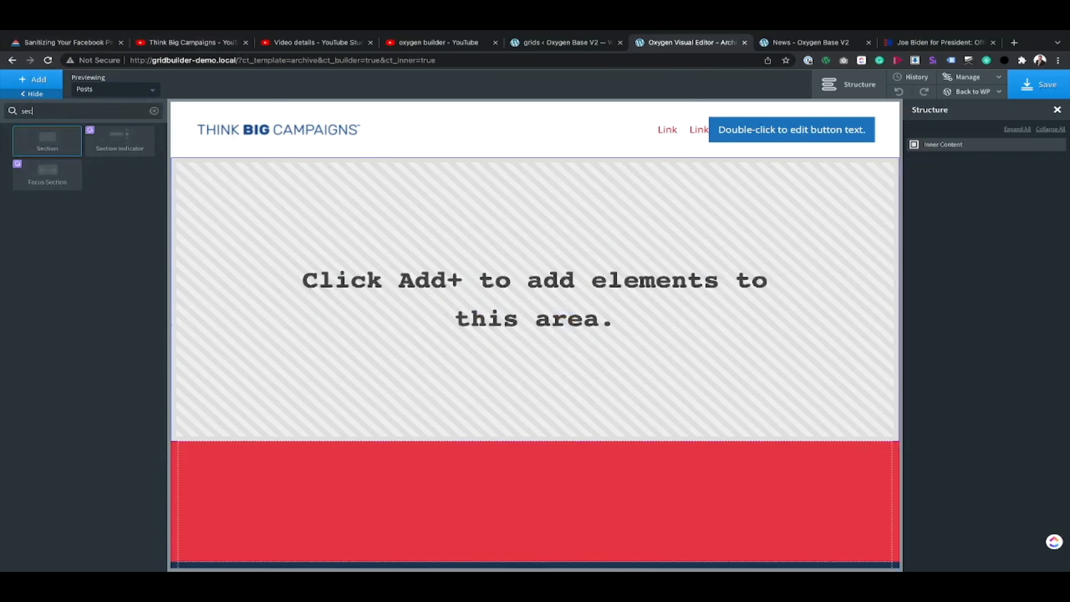
left_click(50, 141)
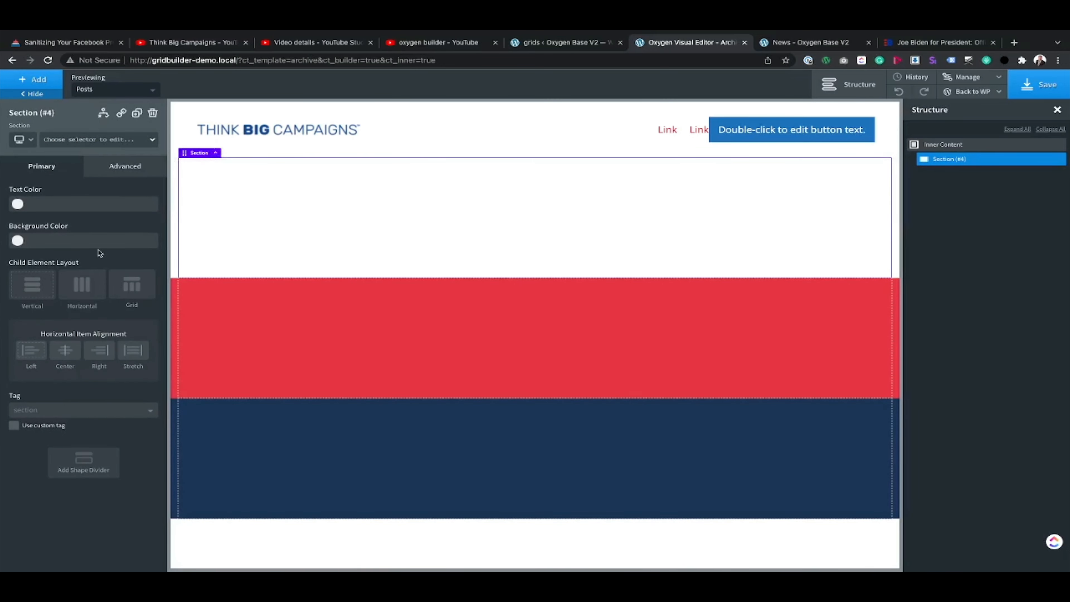
left_click(84, 285)
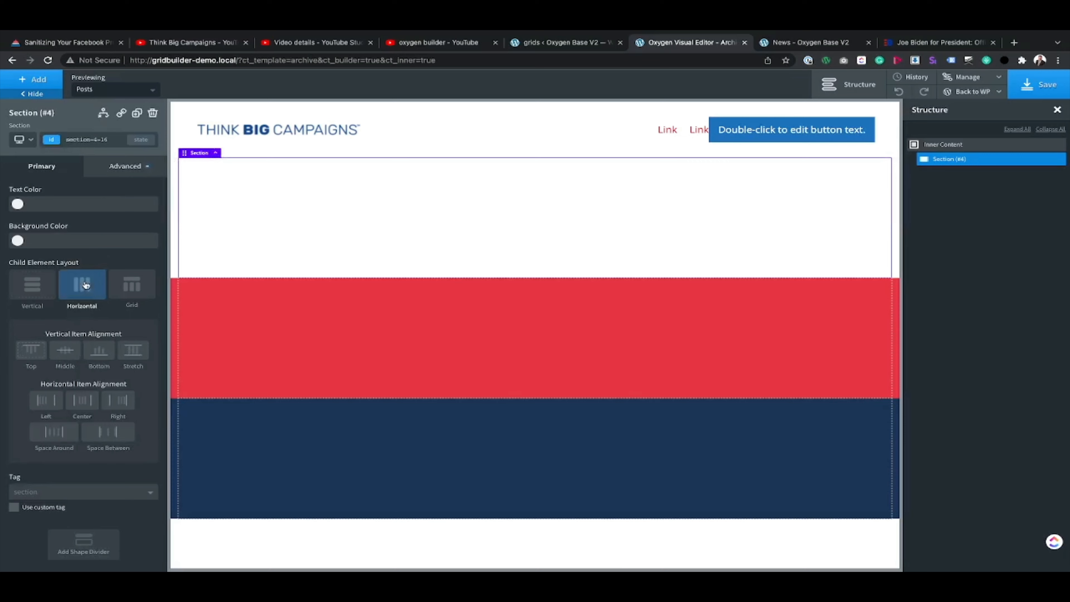
left_click(24, 280)
left_click(65, 353)
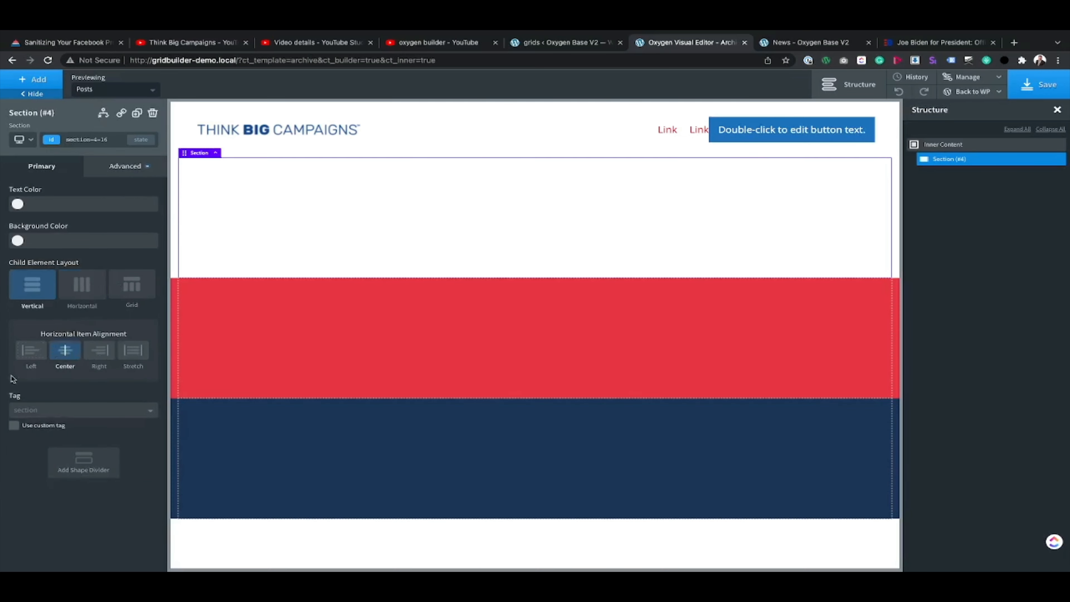
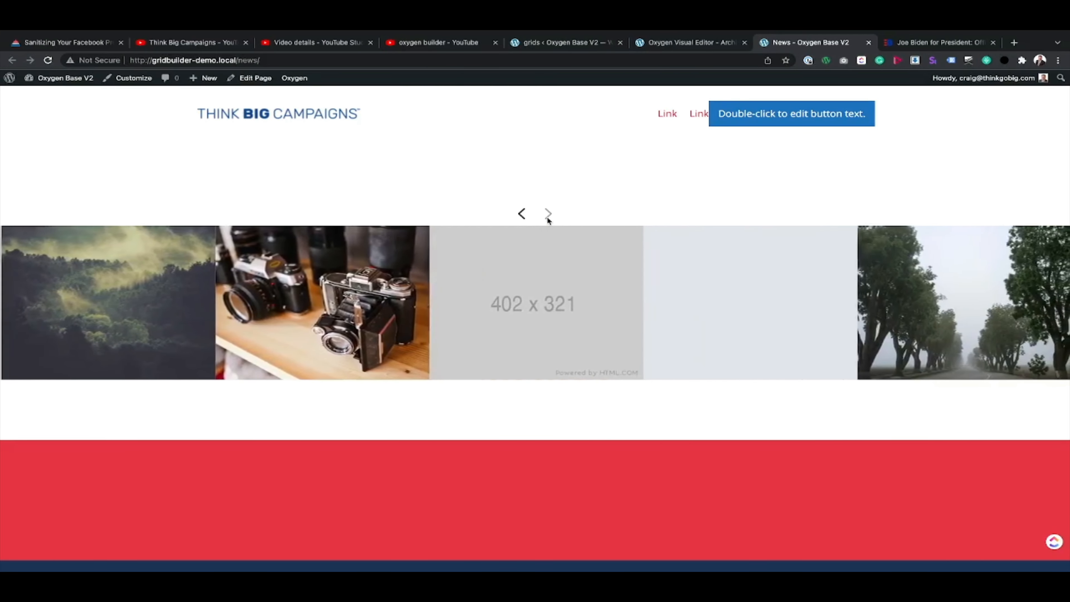
Step: Page the News page carousel back to its first posts to test its backward navigation
left_click(523, 214)
left_click(525, 215)
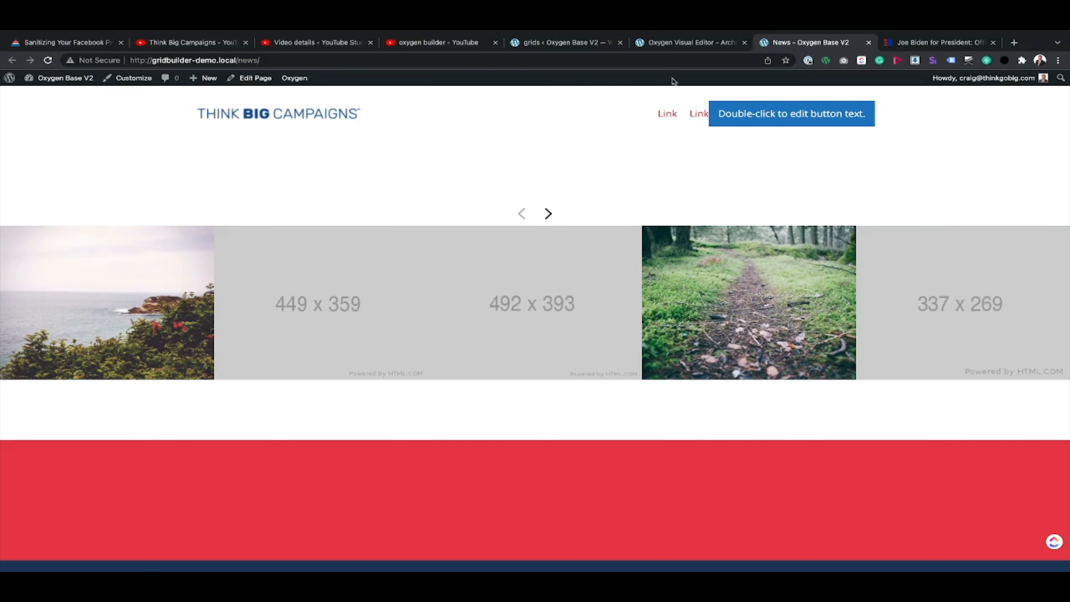
left_click(680, 43)
Step: Create a new WP Grid Builder card, name it Biden Card, and save it
left_click(578, 44)
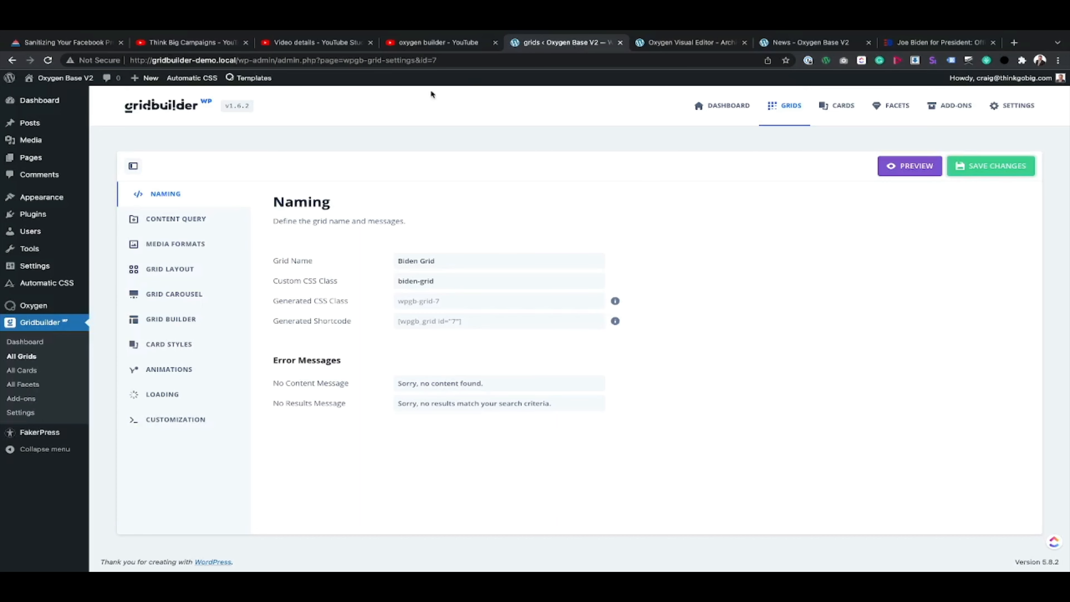
left_click(23, 370)
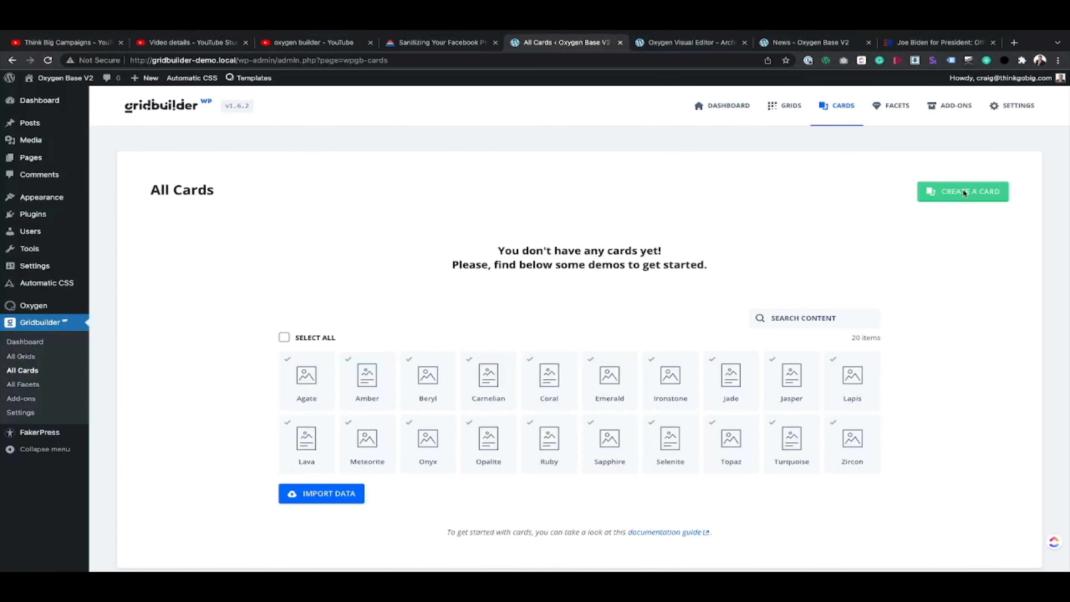
left_click(962, 190)
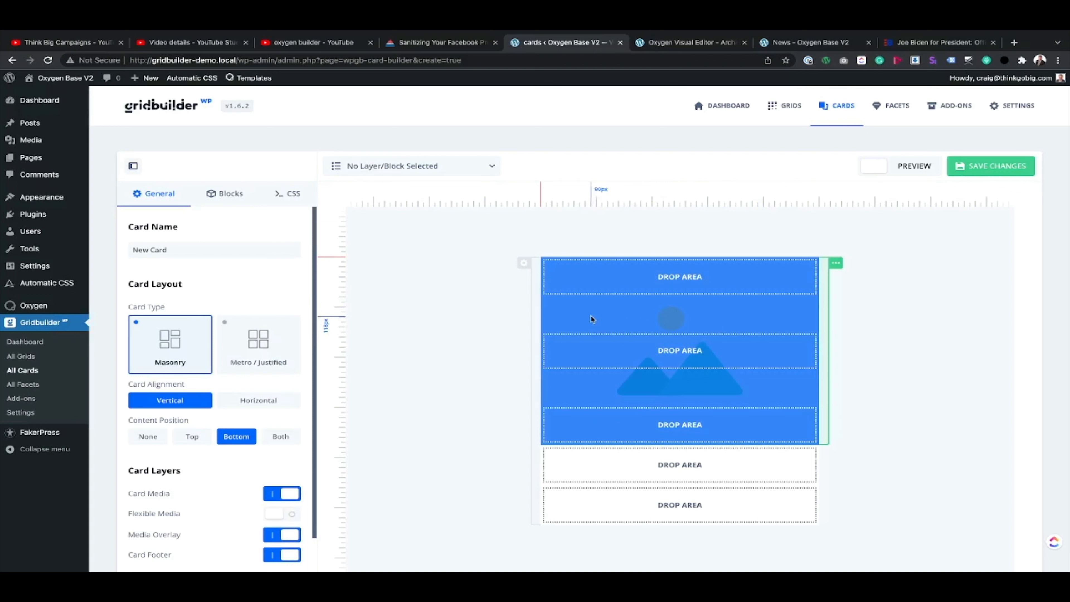
scroll(224, 385, "down", 2)
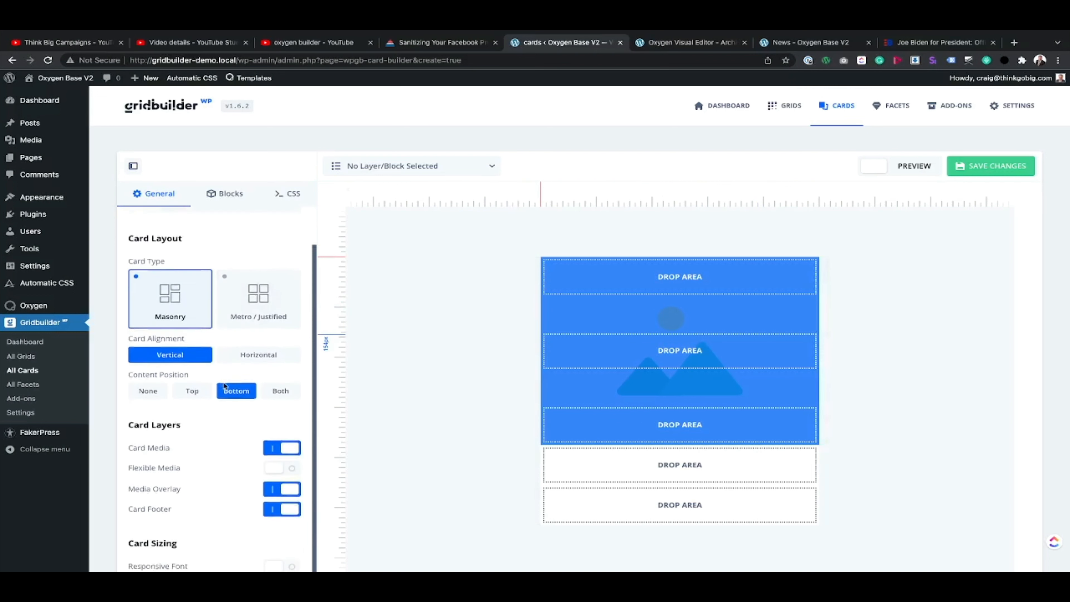
scroll(224, 385, "up", 2)
scroll(223, 386, "down", 1)
scroll(215, 375, "up", 1)
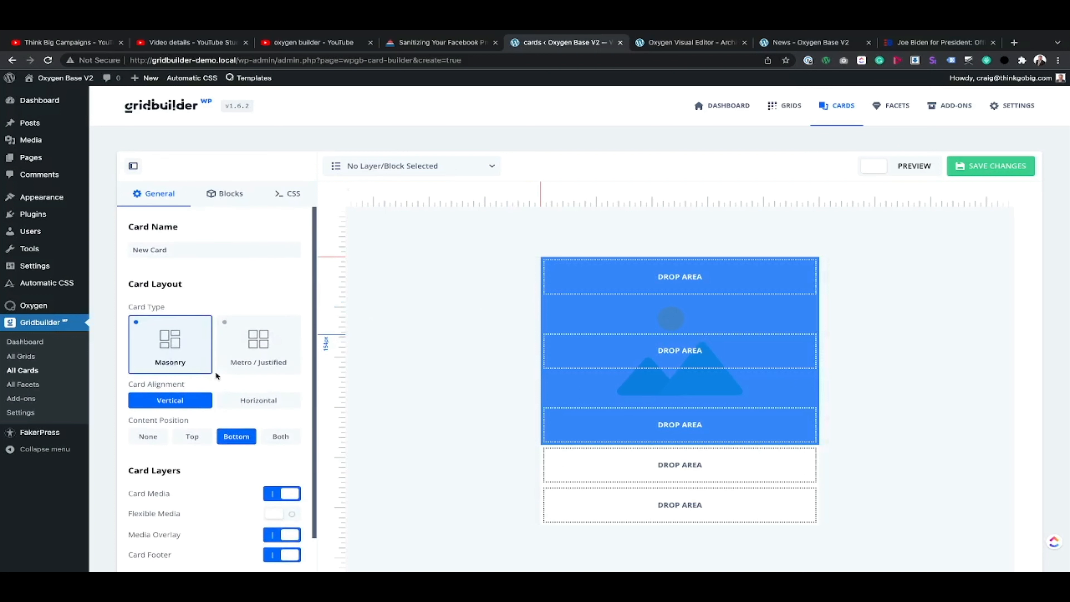
triple_click(143, 251)
type("BNd")
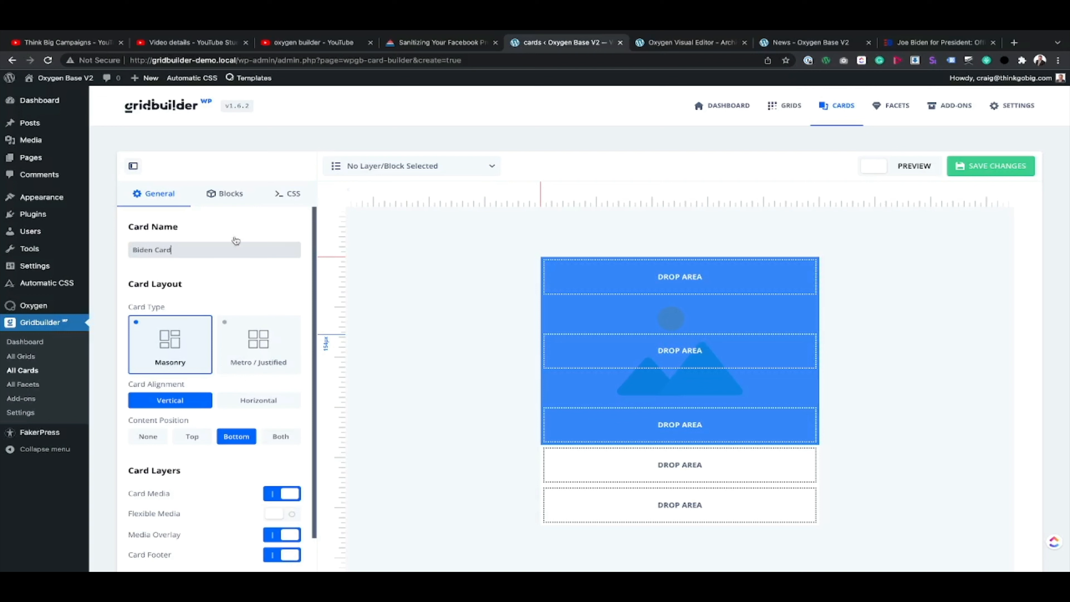
key("super+s")
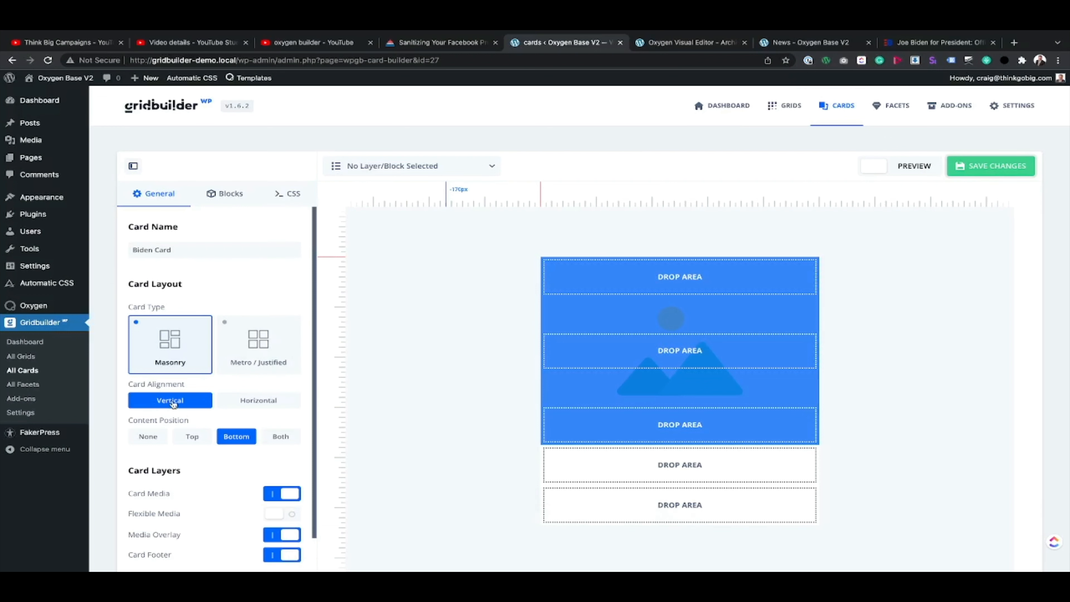
Step: Try a horizontal card alignment, toggling the media overlay, card footer and flexible media layers, and return to vertical
left_click(251, 401)
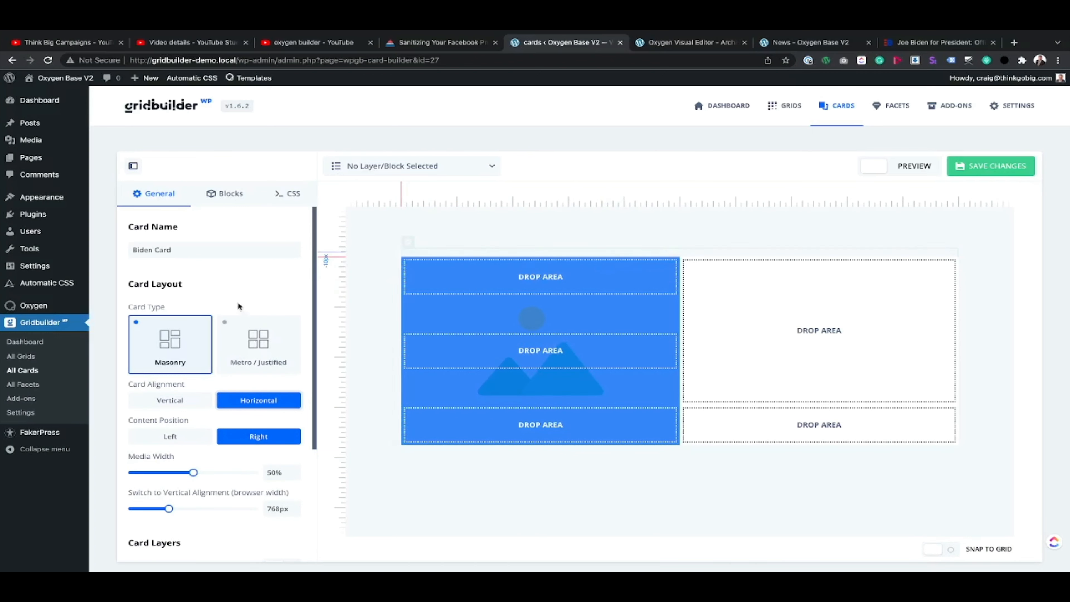
scroll(198, 493, "down", 4)
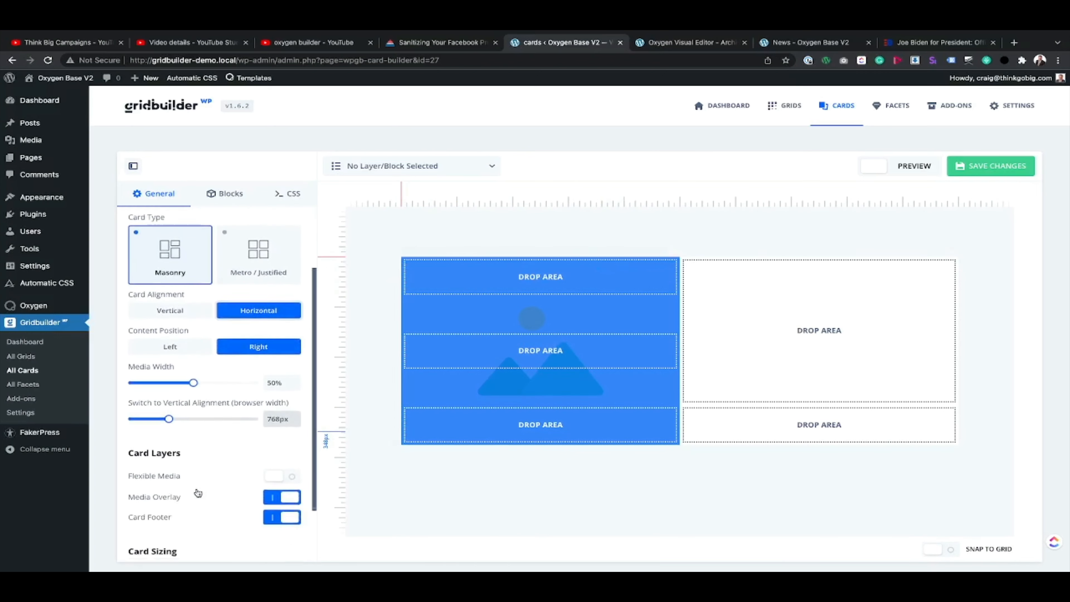
scroll(198, 493, "down", 1)
left_click(283, 407)
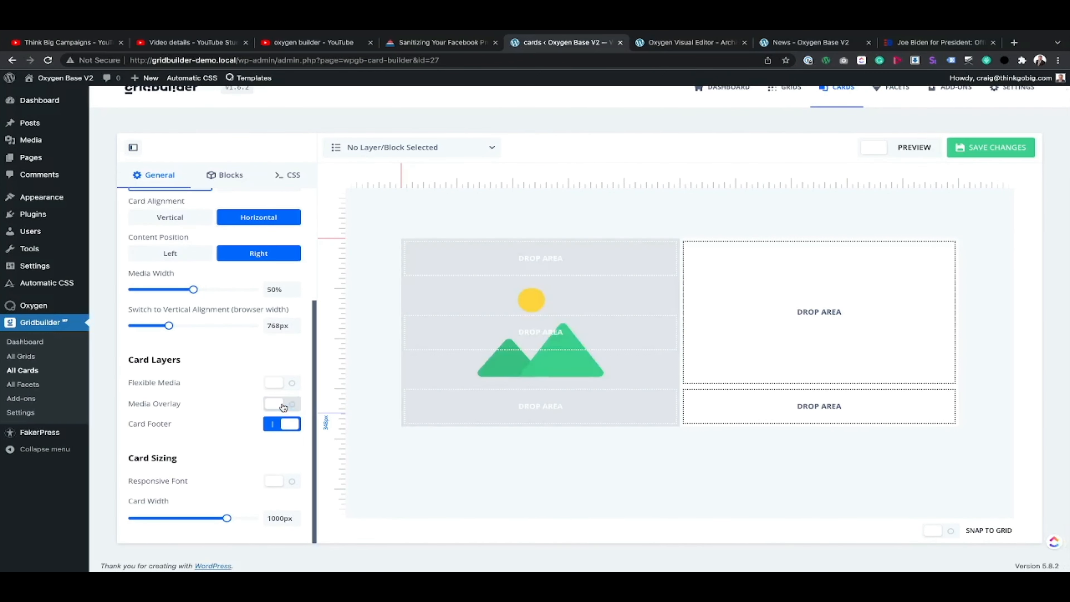
left_click(275, 426)
left_click(276, 426)
left_click(278, 404)
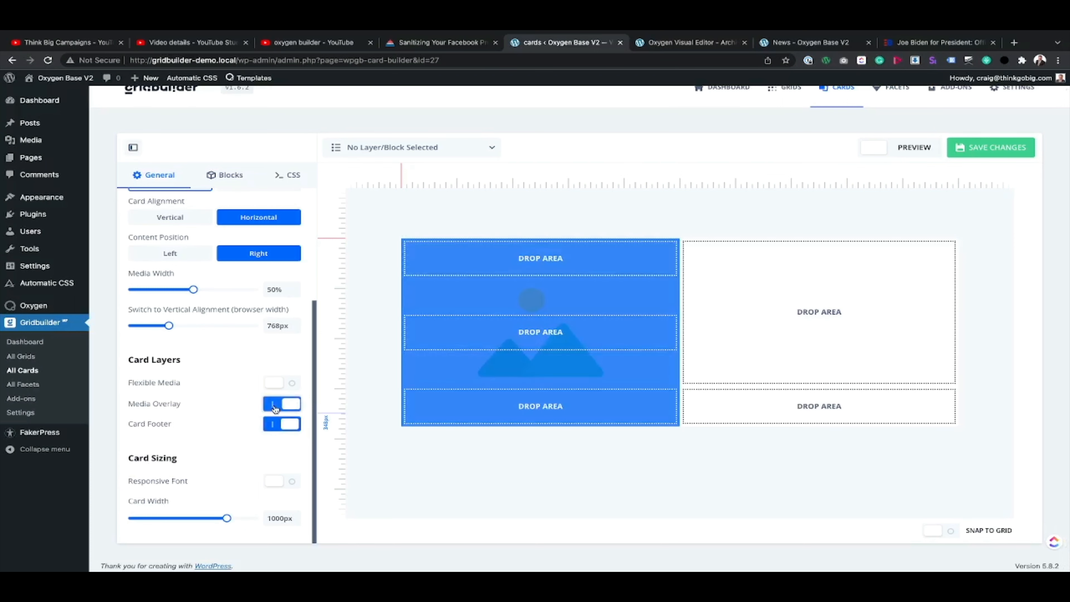
left_click(277, 384)
scroll(224, 348, "up", 4)
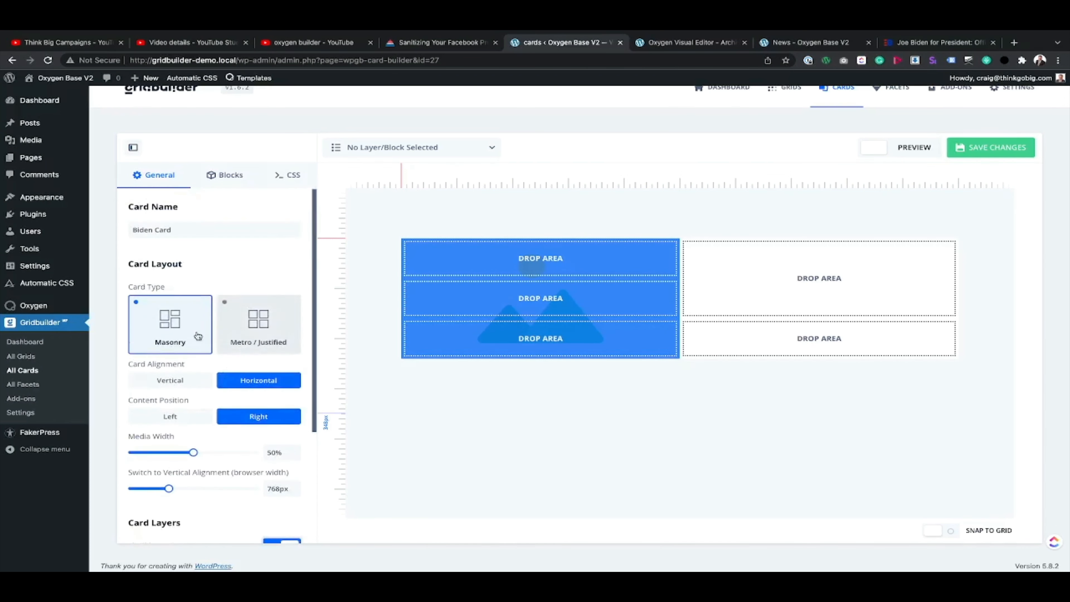
left_click(171, 380)
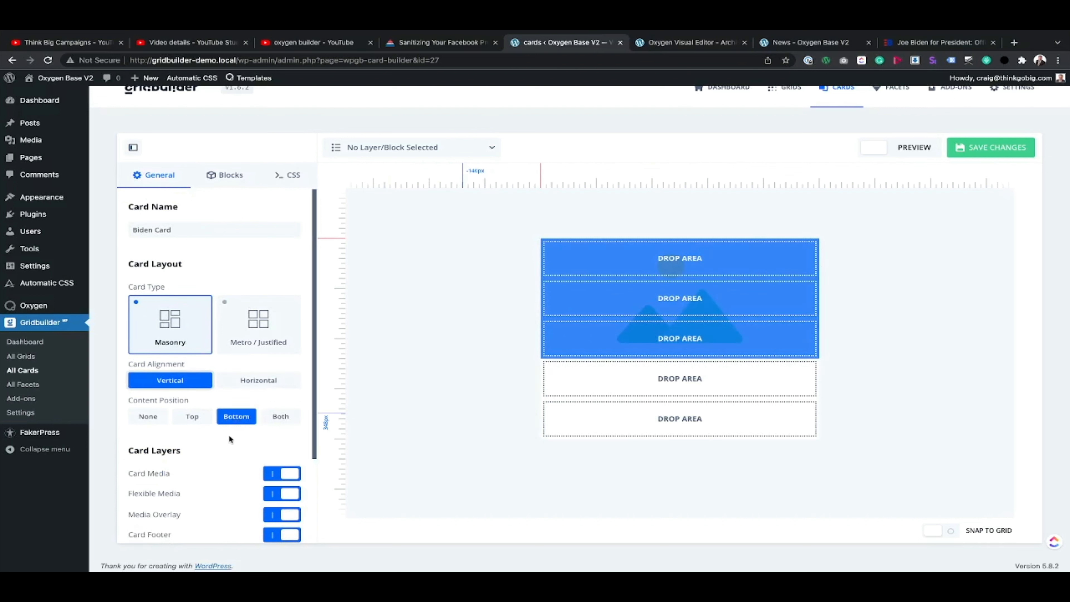
Step: Turn off the Card Media layer so the Biden Card holds only content and footer areas
scroll(229, 438, "down", 3)
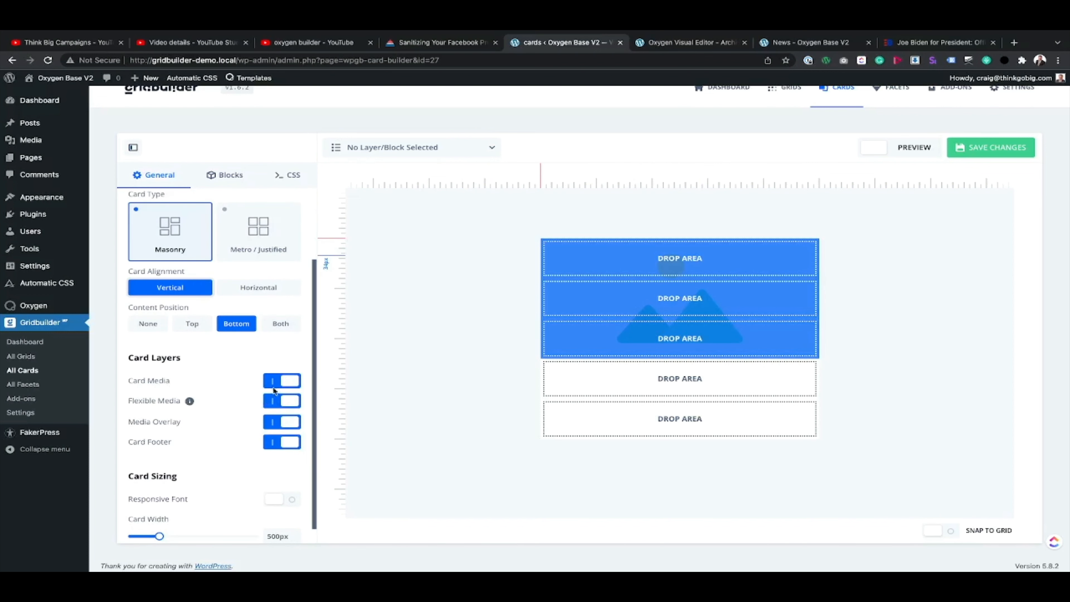
left_click(280, 380)
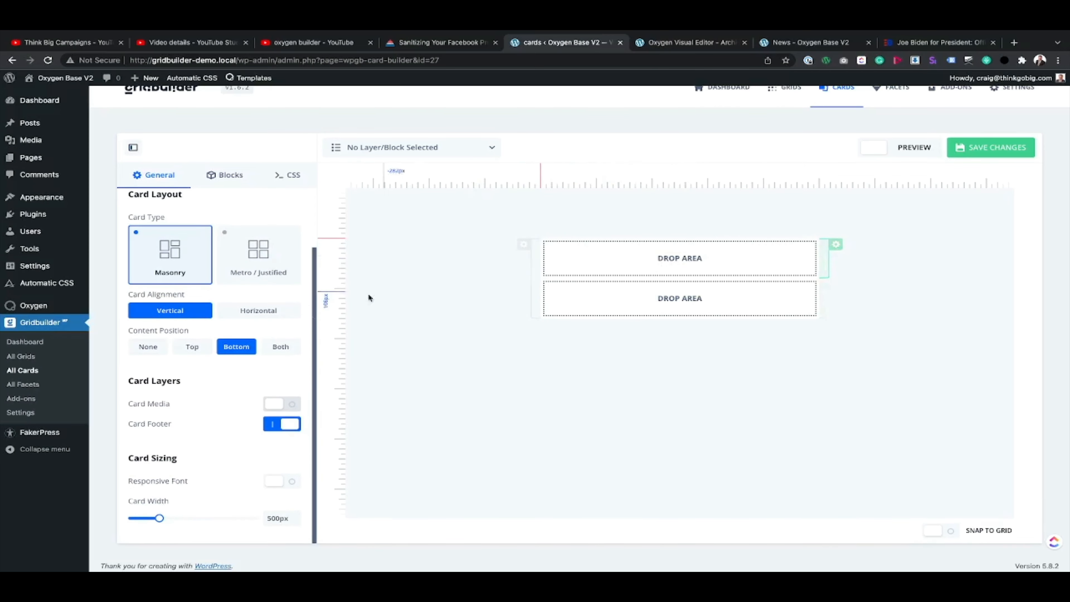
scroll(222, 427, "down", 1)
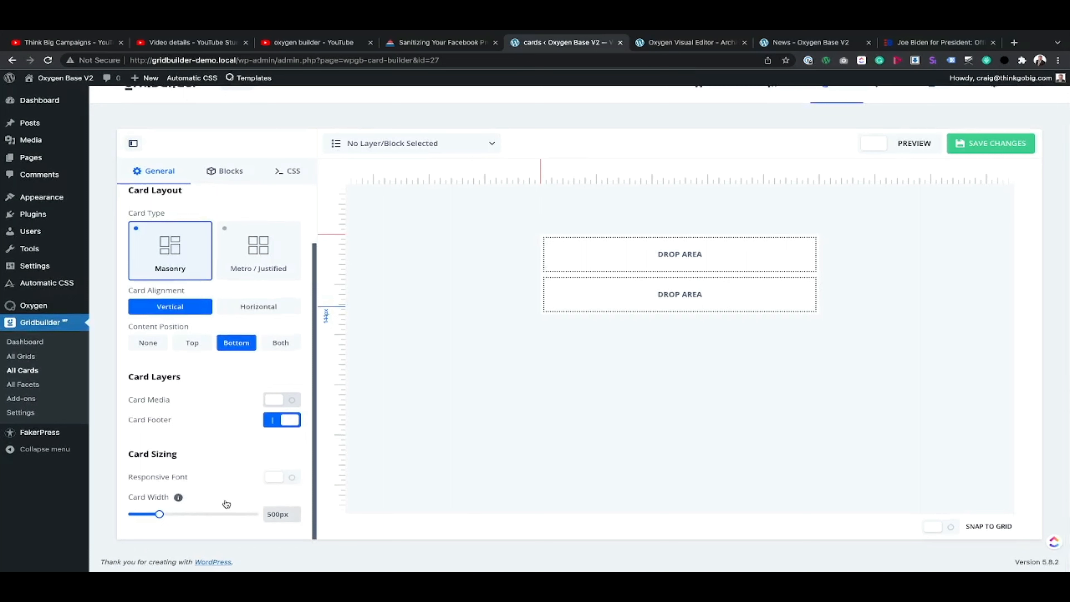
Step: Add the Title and Date post blocks to the Biden Card, with the date below the title, and save the card
left_click(229, 178)
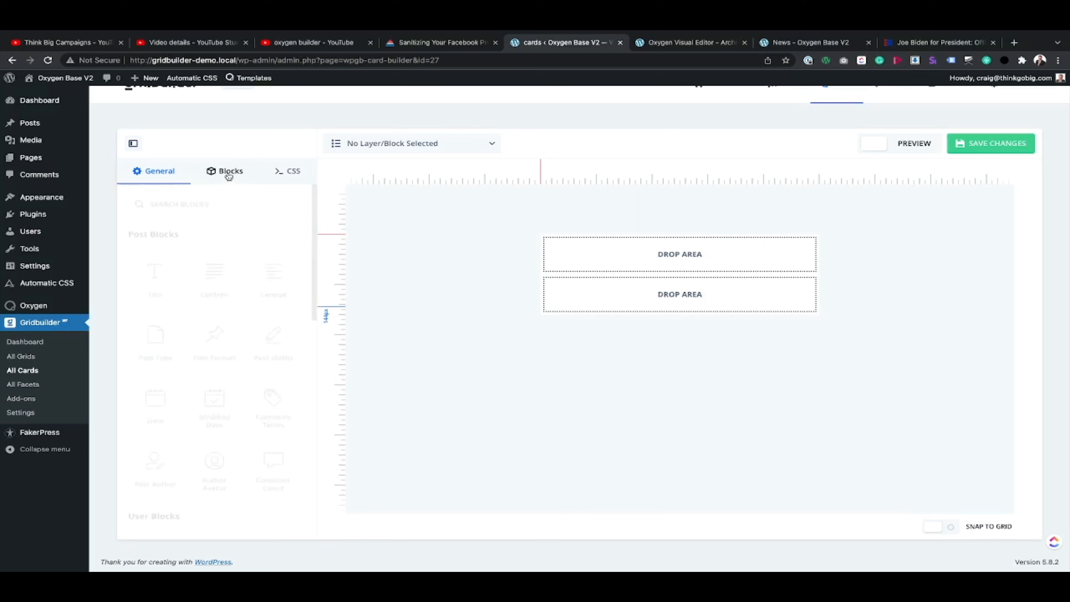
left_click(155, 283)
left_click(156, 405)
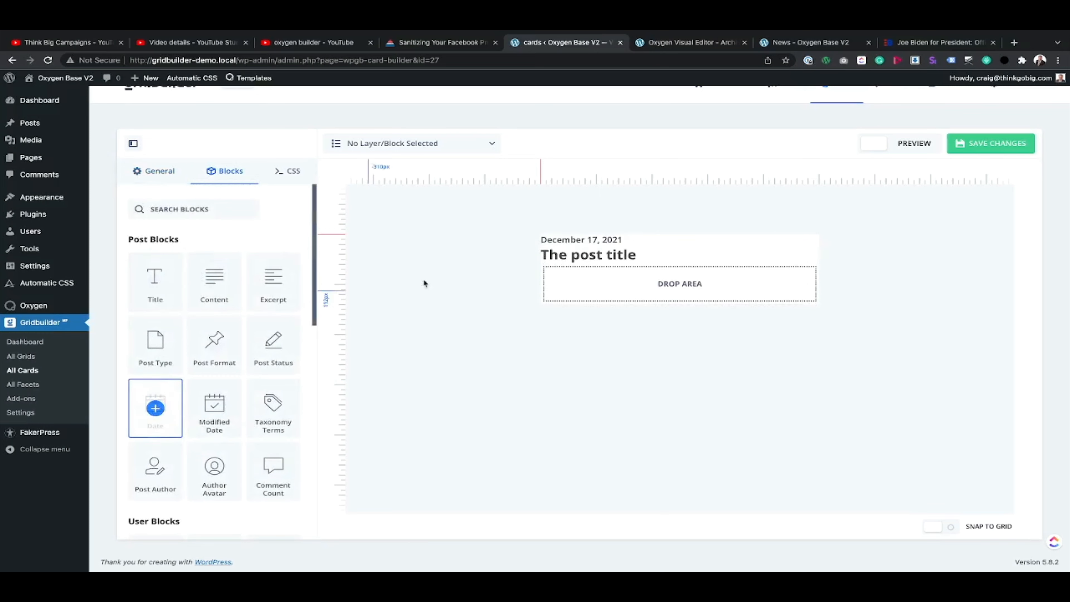
left_click(569, 241)
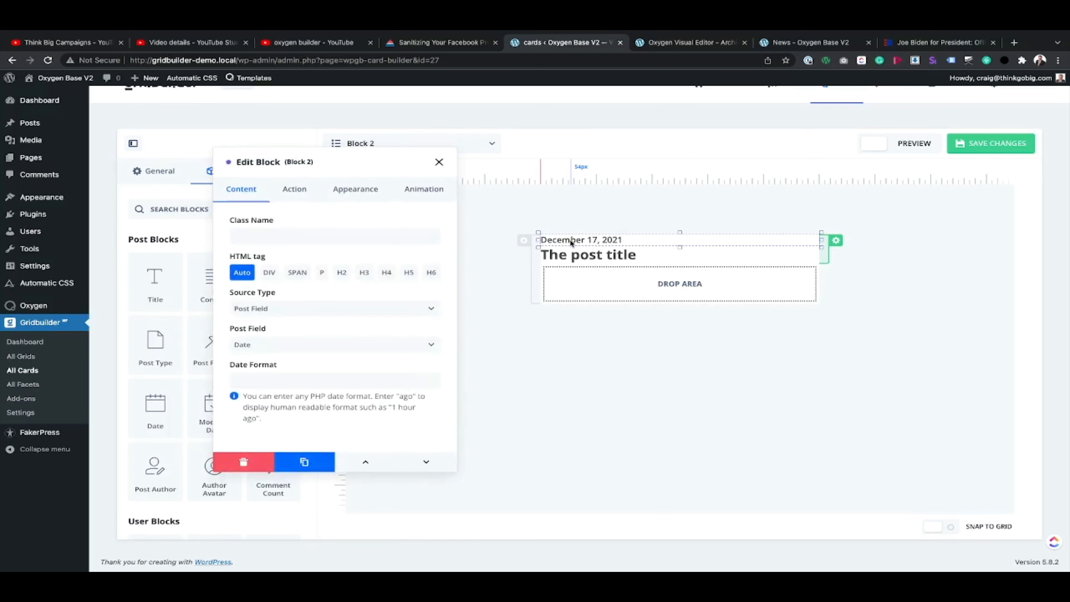
left_click_drag(569, 241, 594, 285)
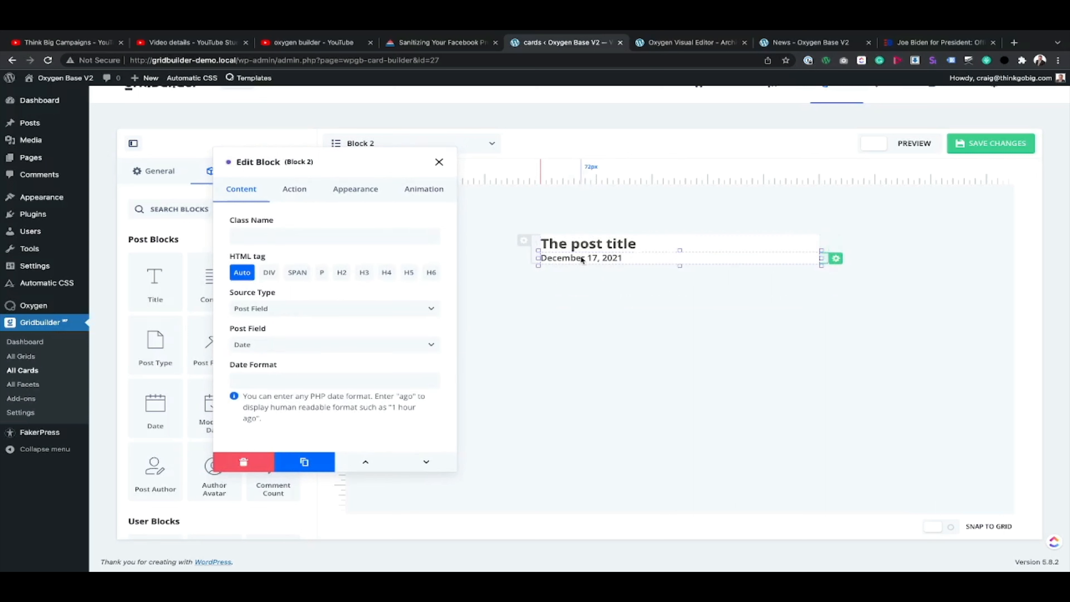
left_click(979, 143)
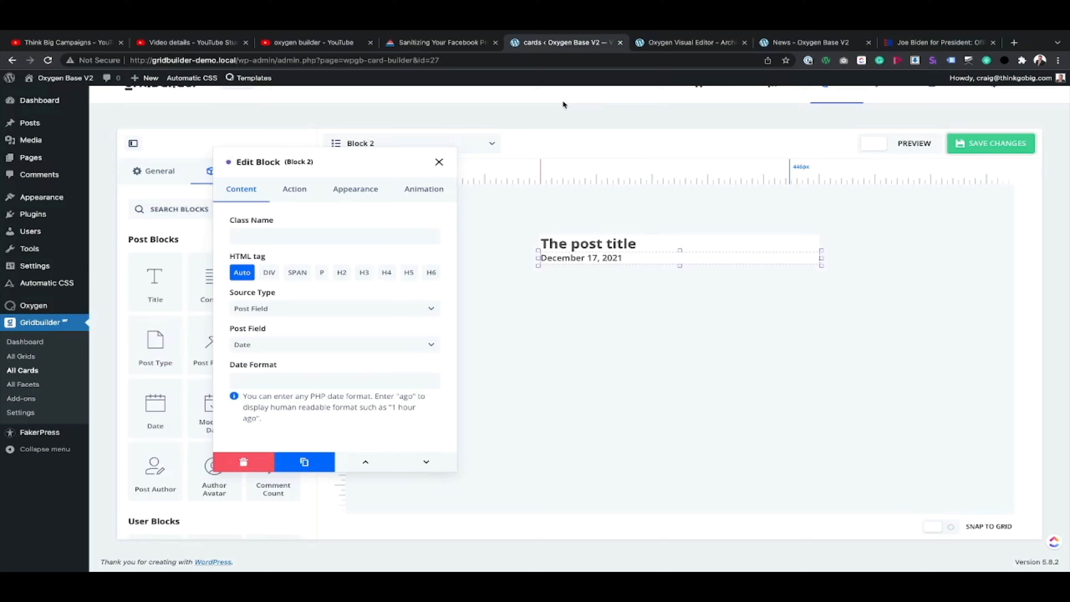
left_click(792, 42)
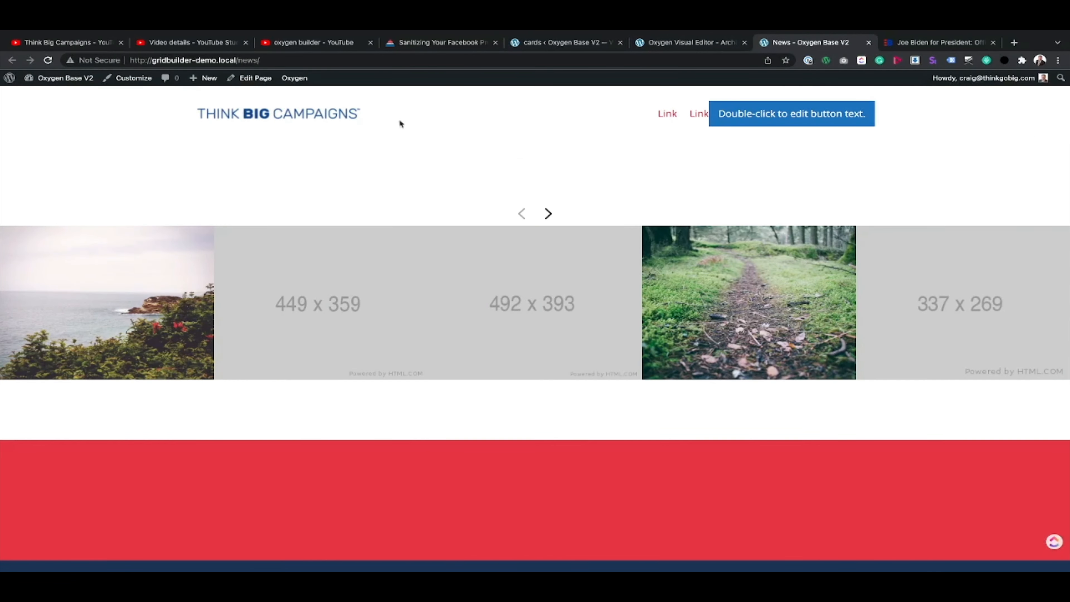
Step: Assign Biden Card as the Biden Grid's default card, save the grid, and check the result on the News page
left_click(575, 43)
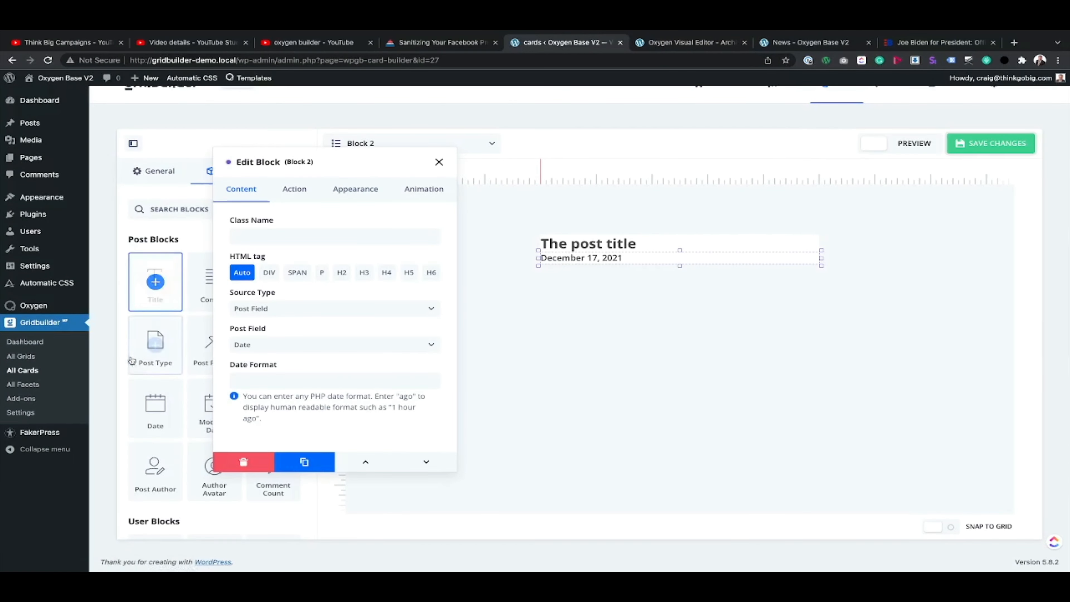
left_click(26, 356)
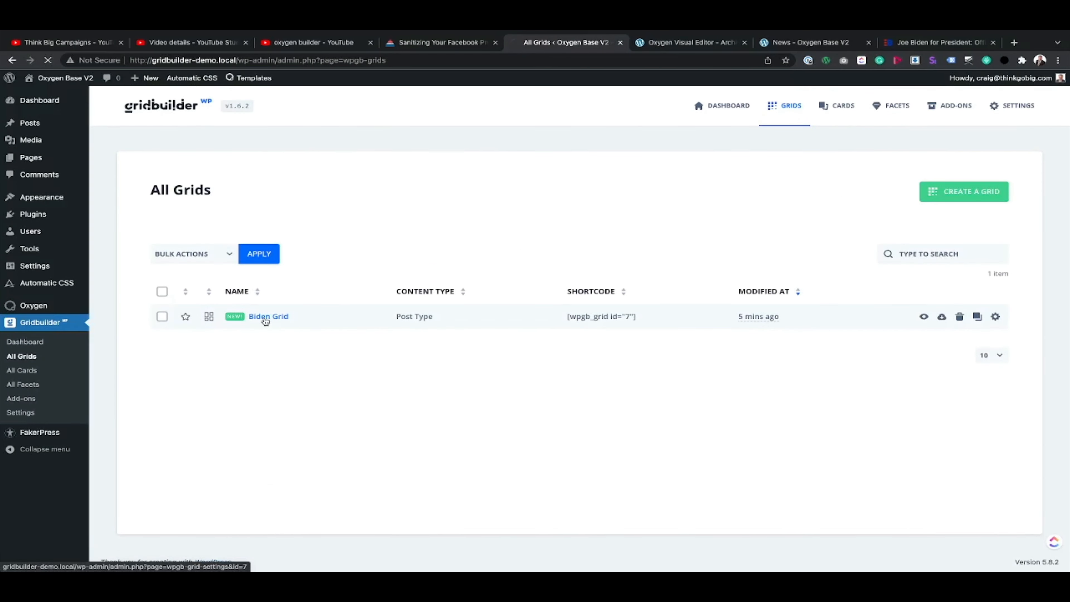
left_click(266, 317)
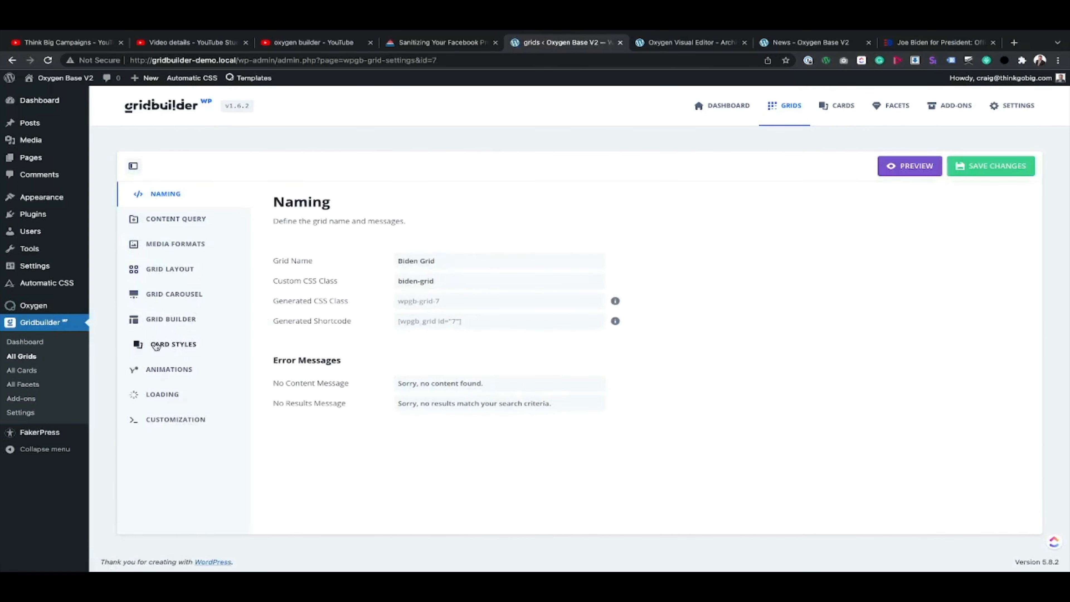
left_click(184, 348)
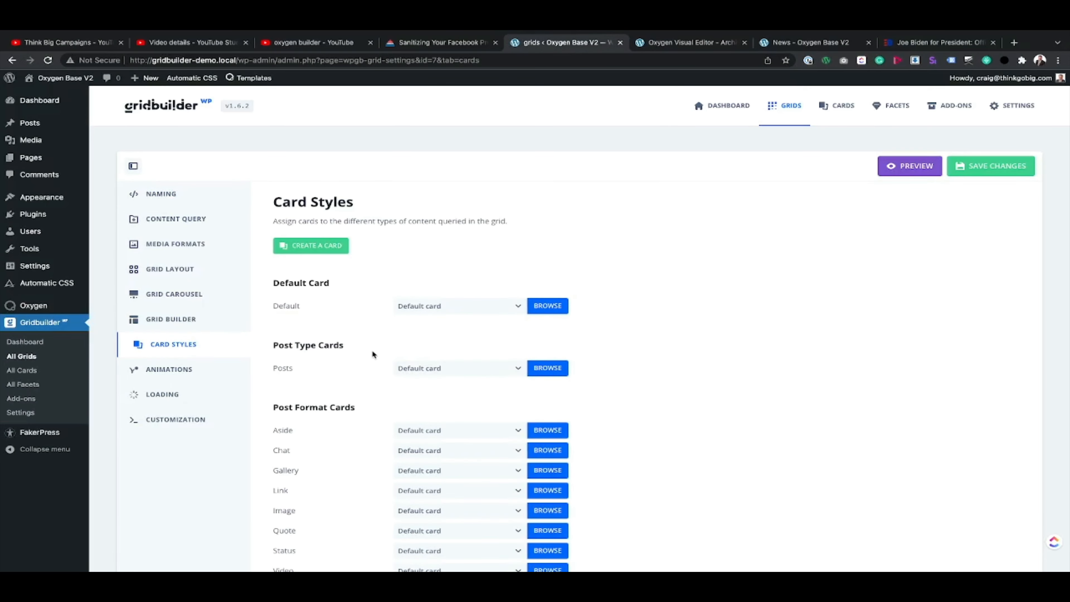
left_click(557, 305)
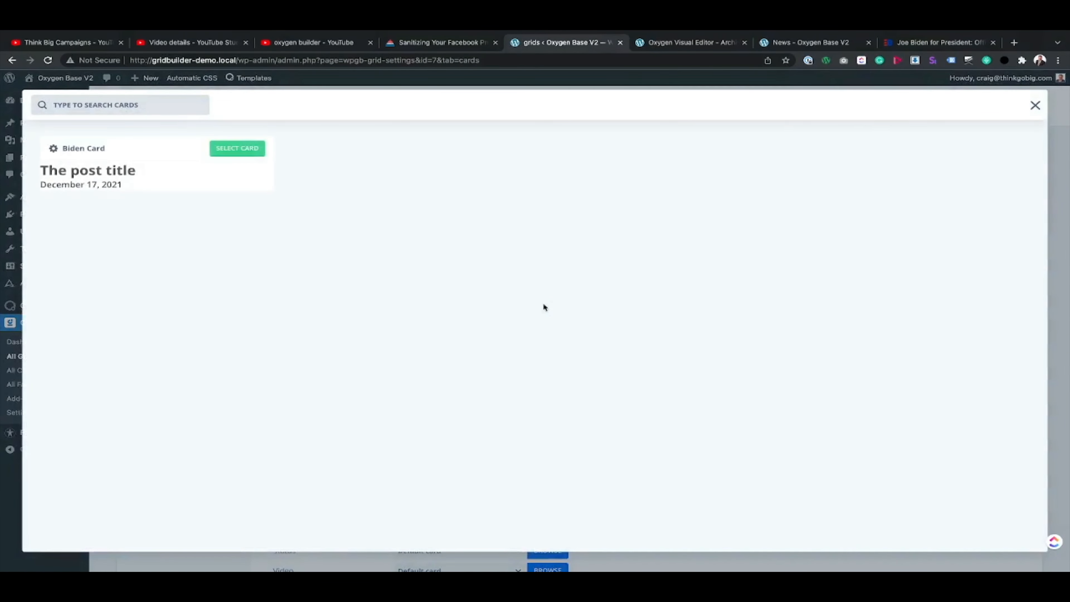
left_click(255, 148)
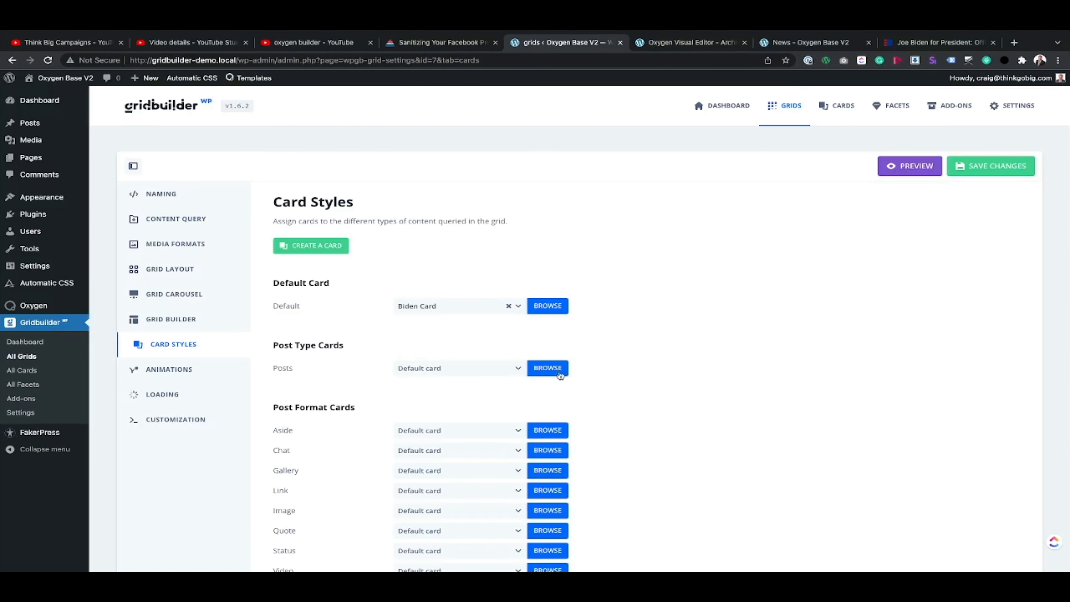
left_click(987, 164)
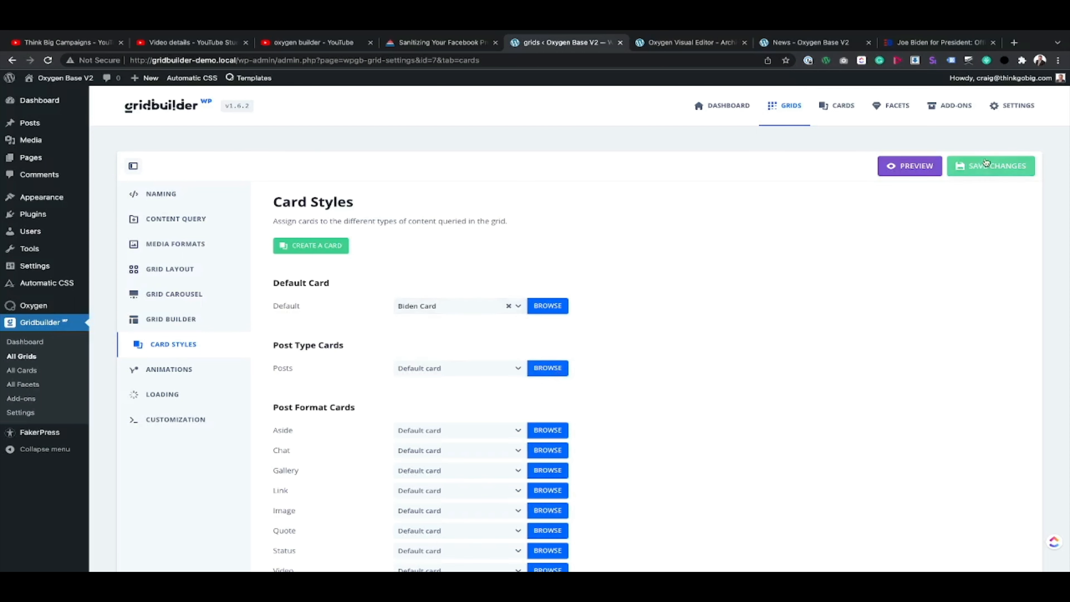
left_click(809, 42)
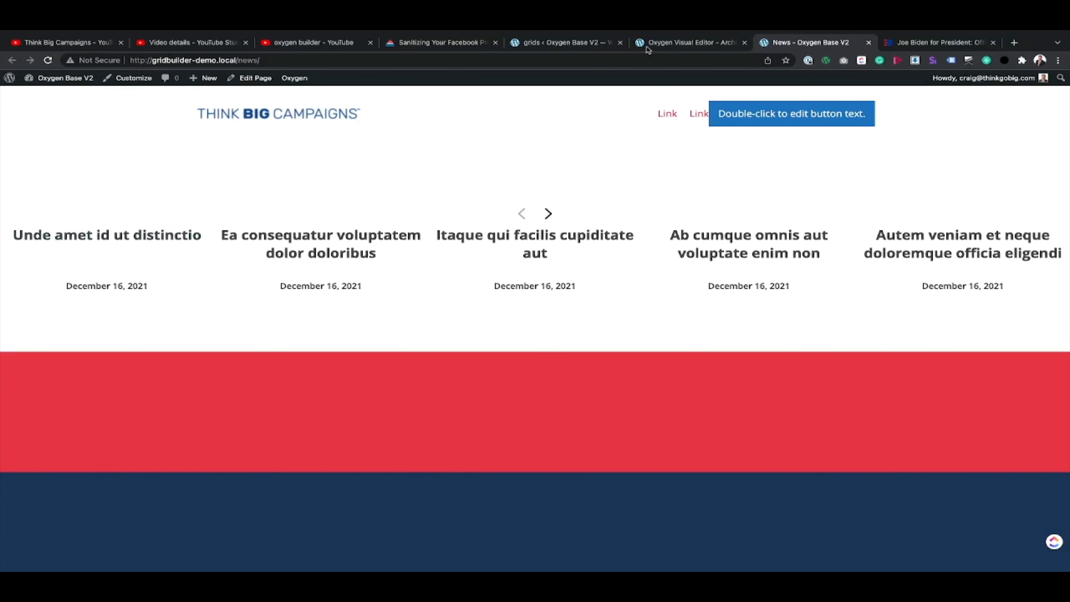
Step: Reopen the Biden Card from the list of all cards for editing in the card builder
left_click(565, 42)
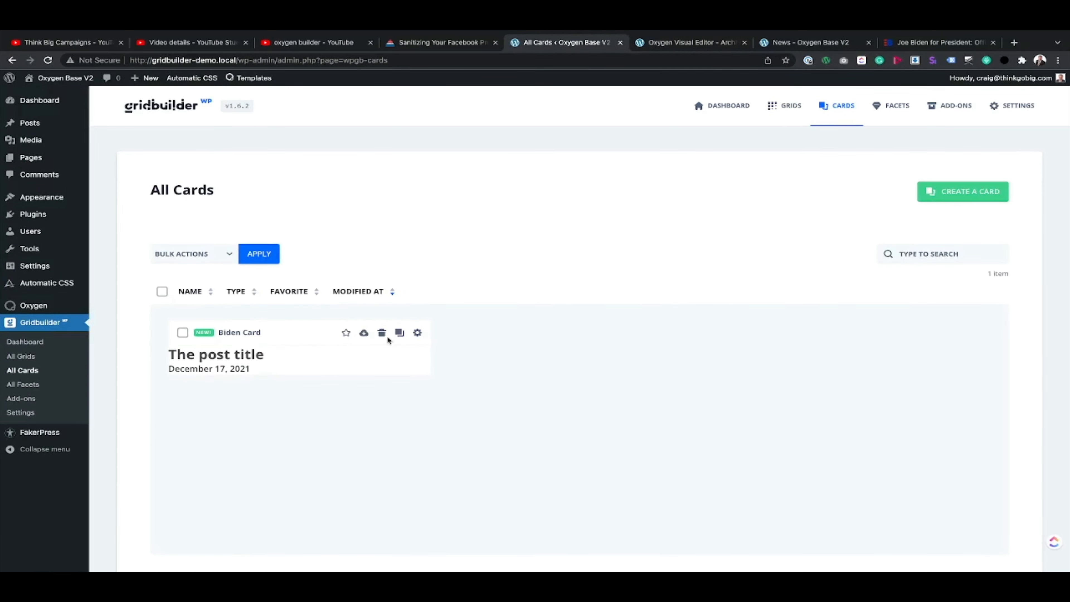
left_click(418, 333)
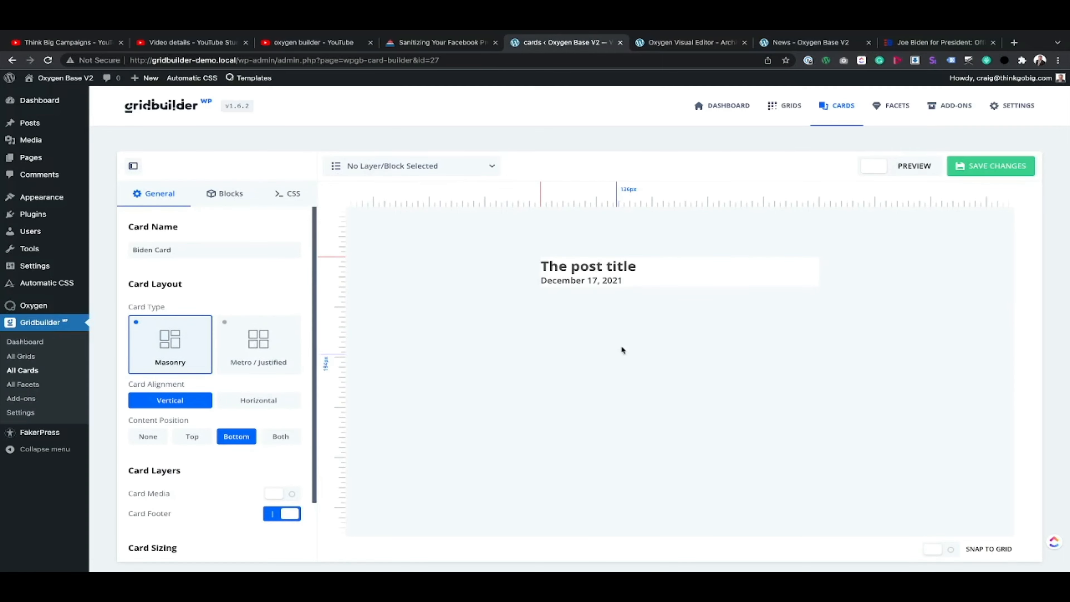
Step: Inspect a card title in The Latest on the archived Biden site and copy its text colour value #0A2458
left_click(924, 69)
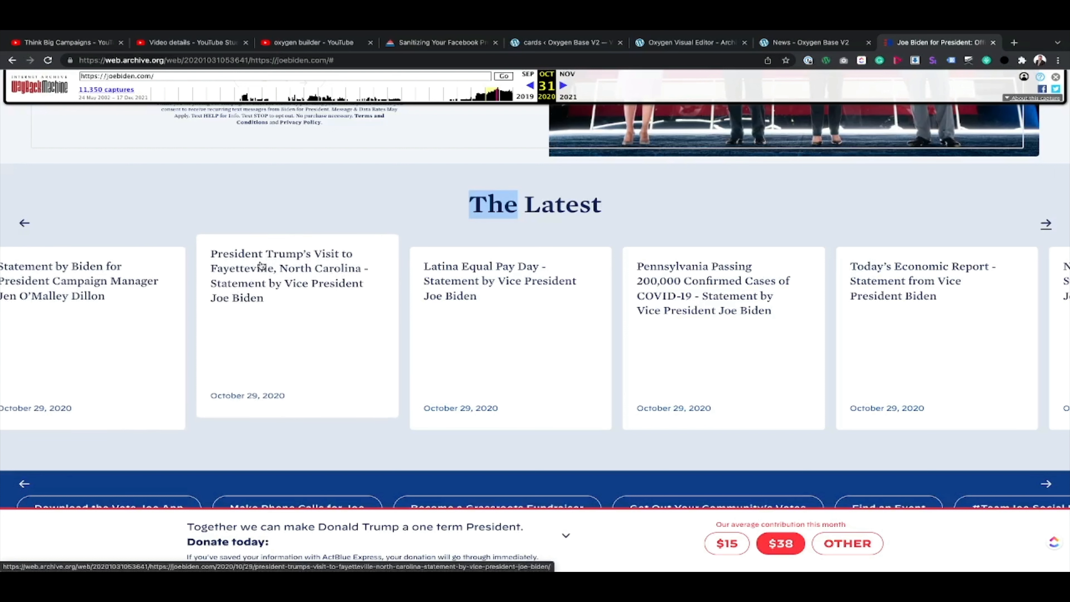
right_click(261, 266)
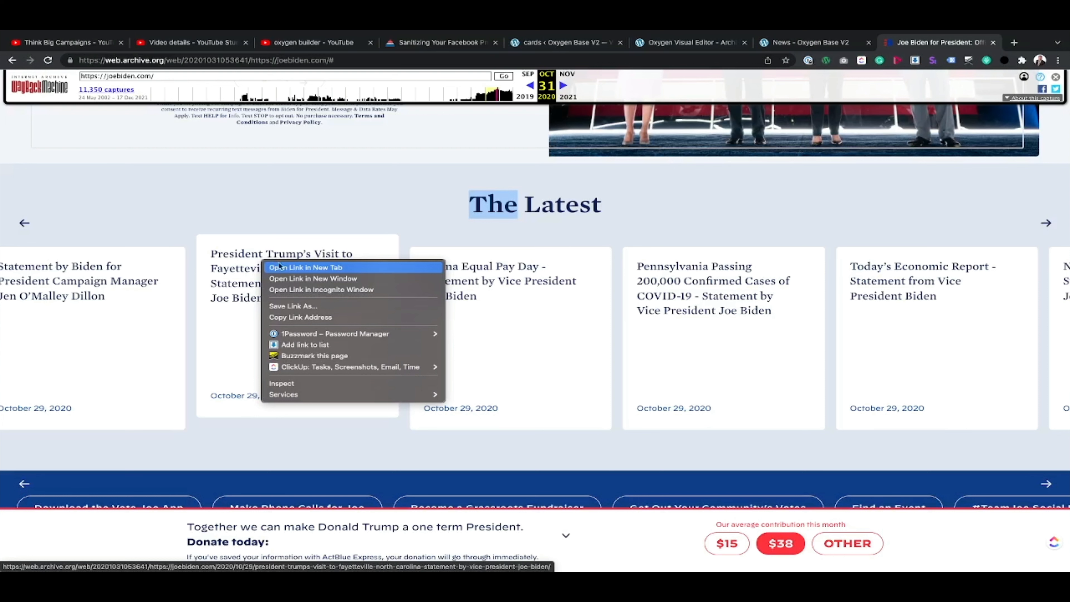
left_click(295, 384)
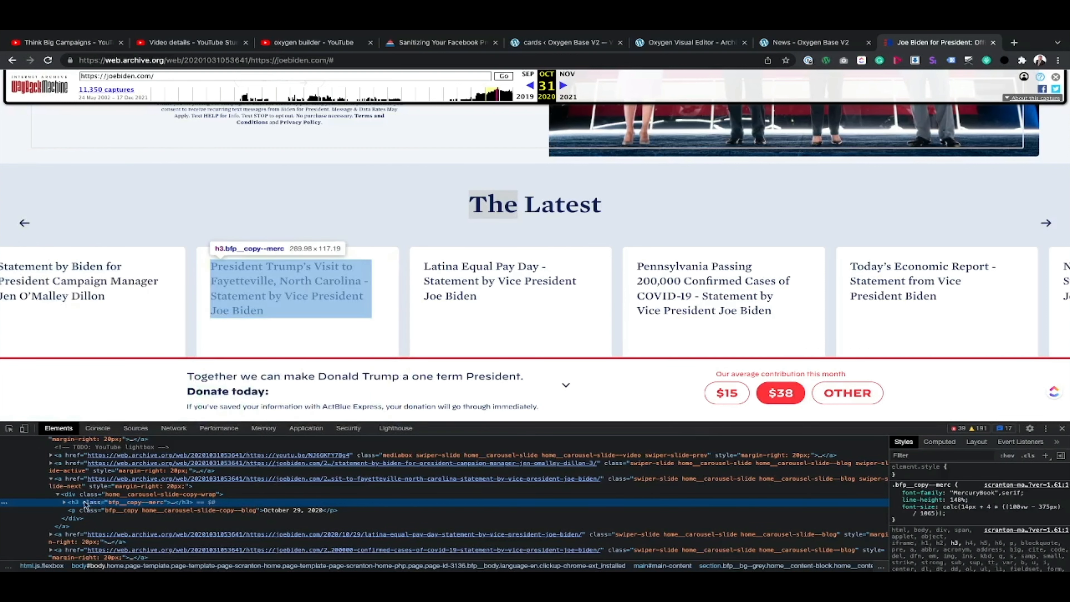
scroll(938, 513, "down", 10)
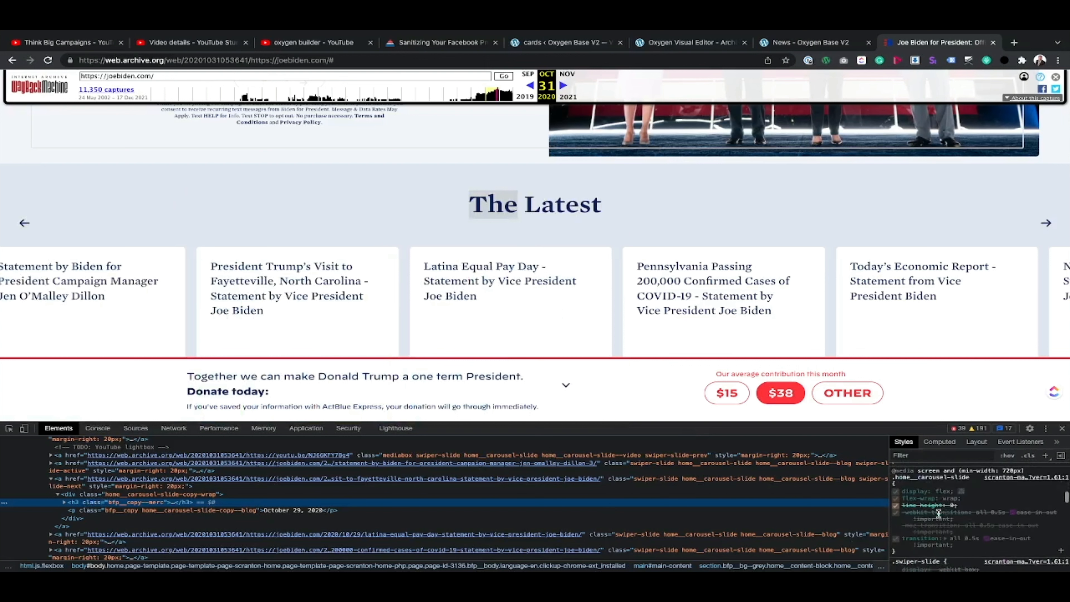
scroll(938, 513, "down", 10)
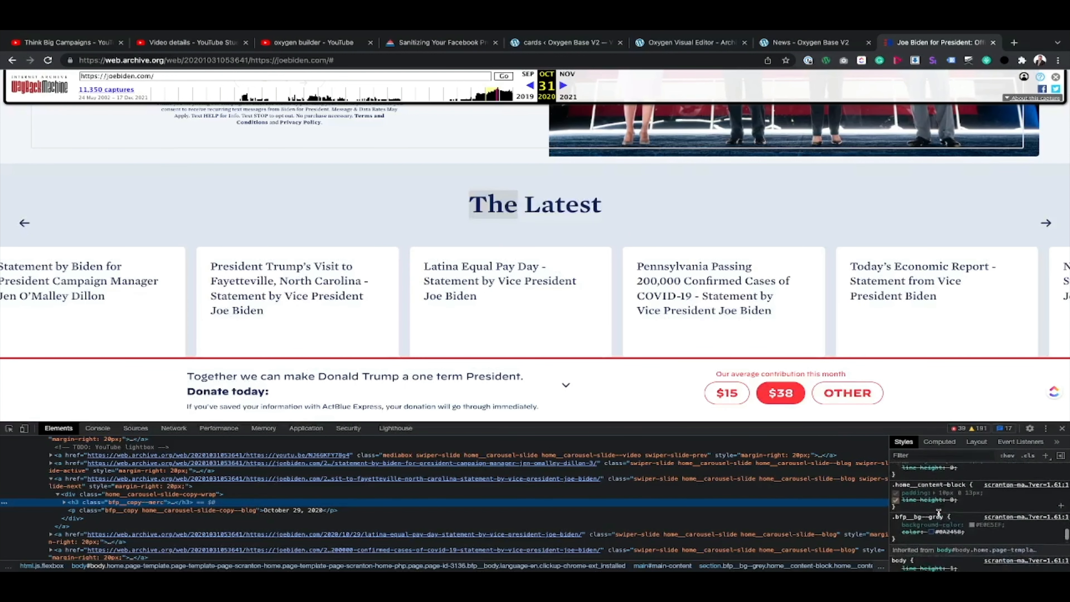
scroll(938, 513, "down", 10)
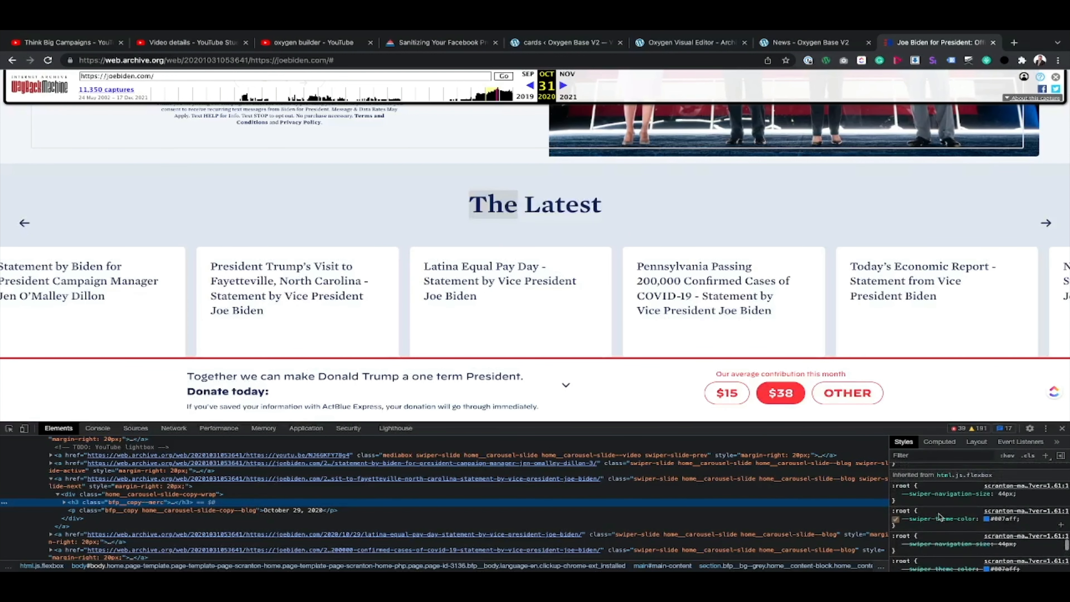
scroll(939, 515, "down", 10)
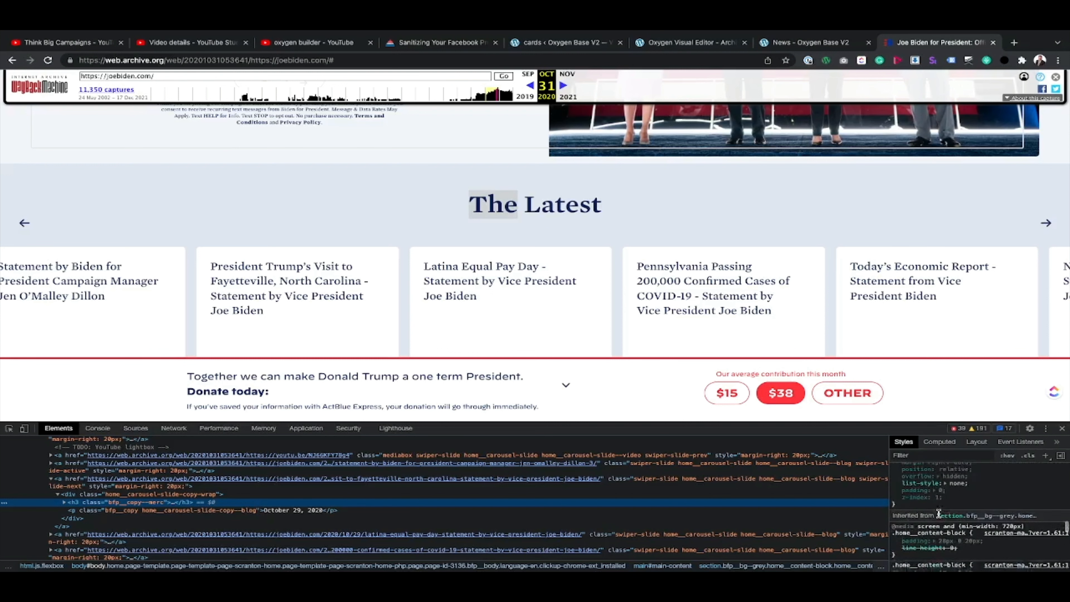
scroll(938, 515, "up", 15)
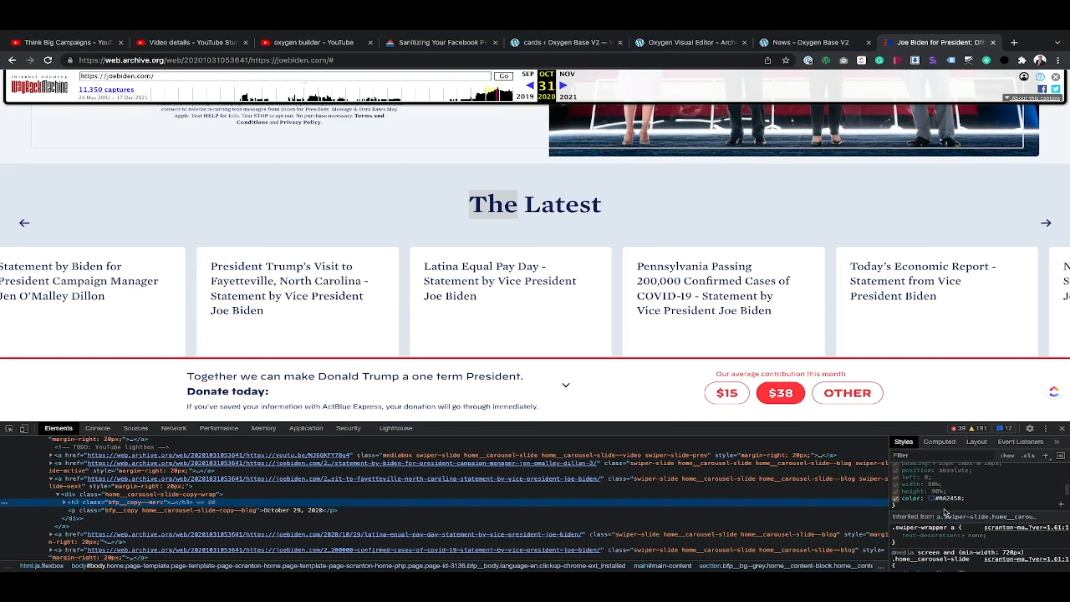
left_click(948, 498)
key("super+c")
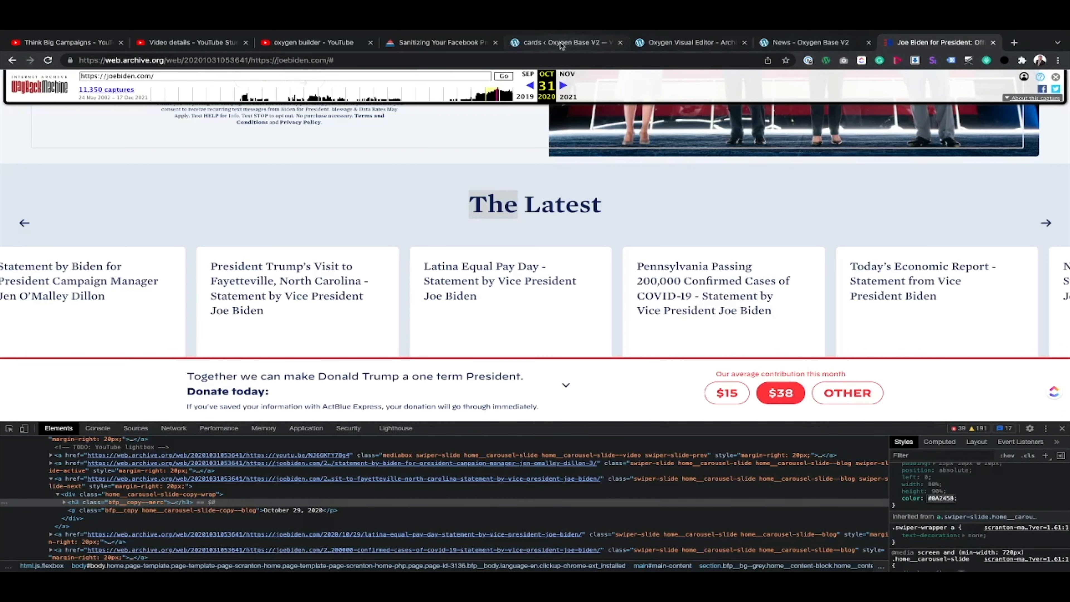
Step: Set the font family of the Biden Card's post title block to Georgia, serif in its idle state
left_click(562, 44)
left_click(604, 268)
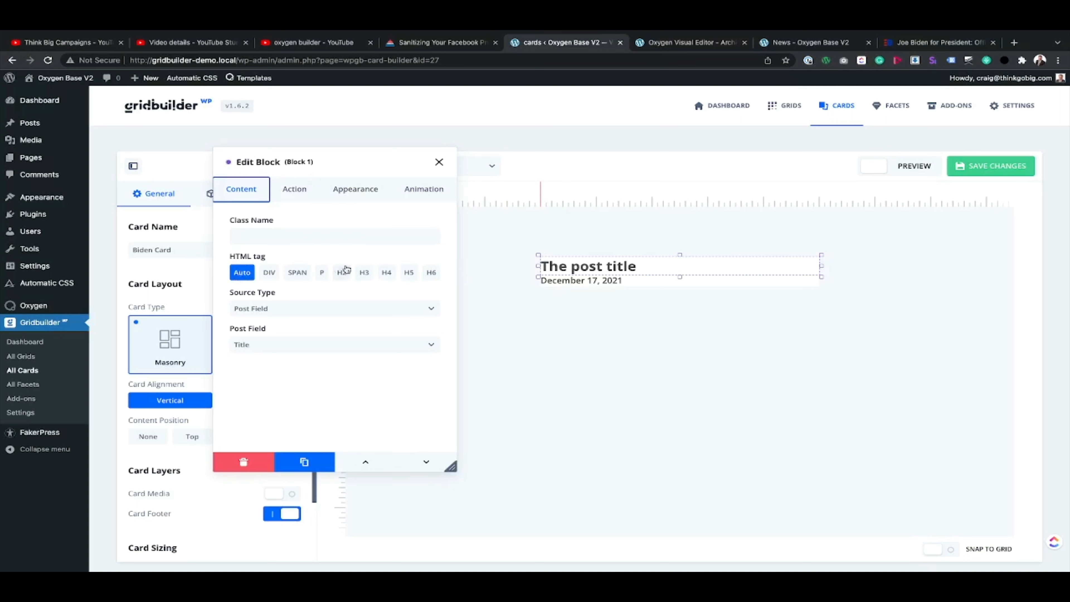
left_click(355, 189)
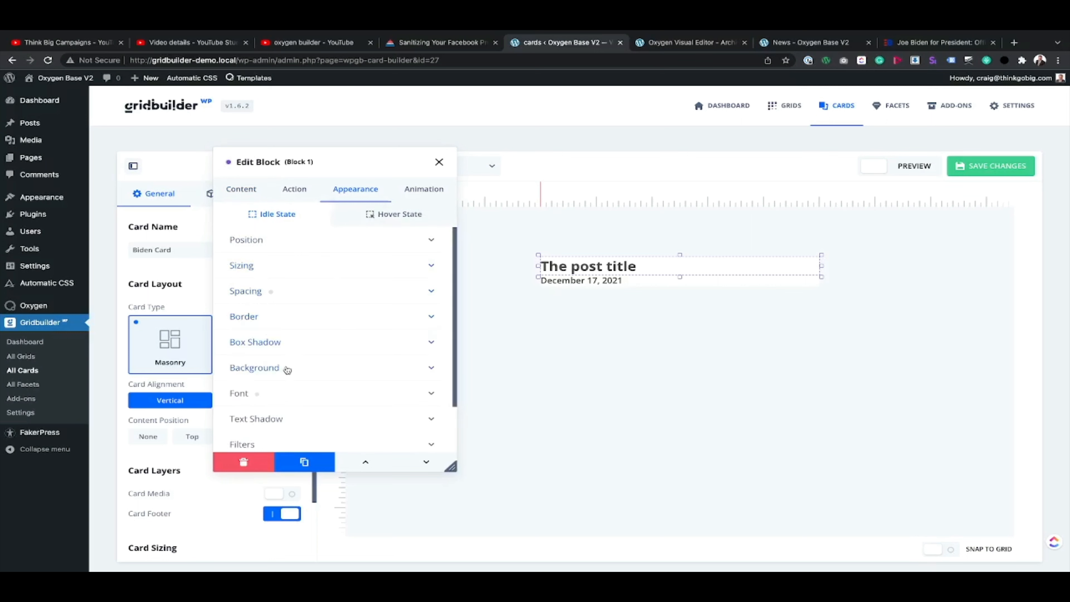
left_click(301, 393)
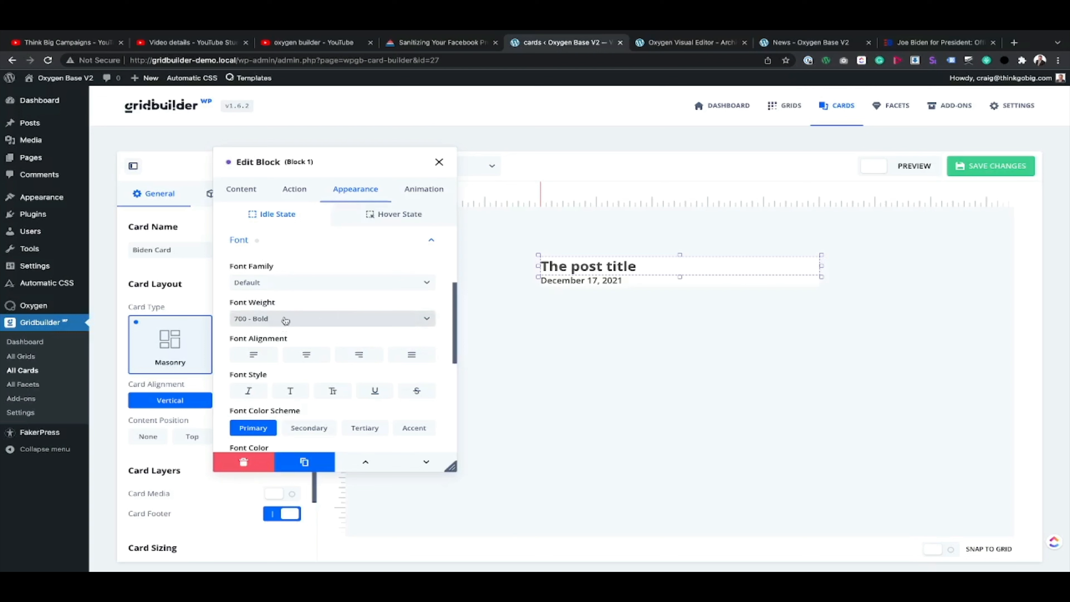
left_click(282, 285)
type("s")
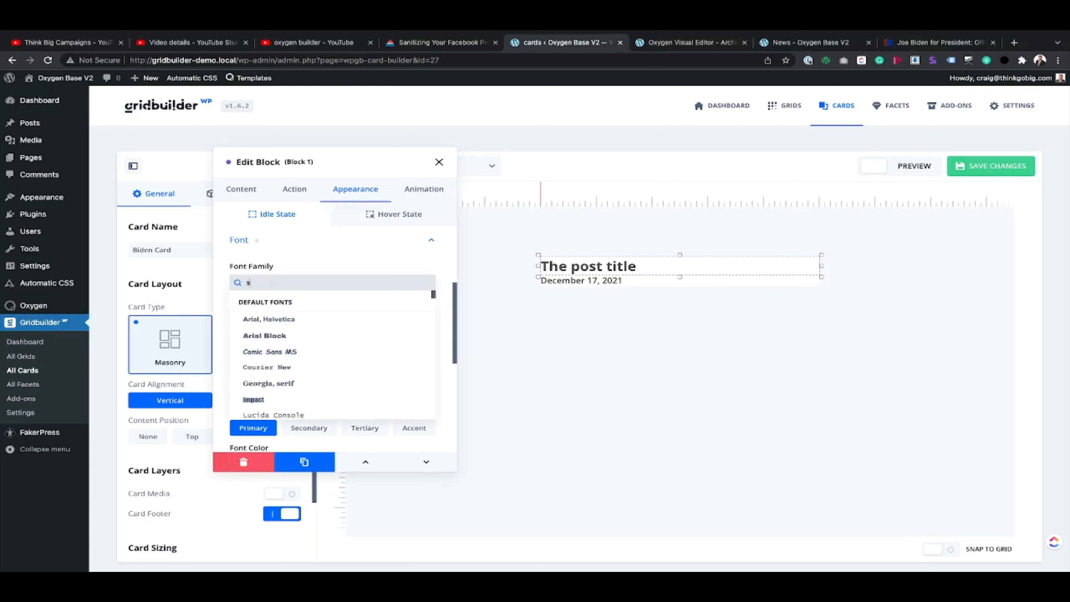
type("er")
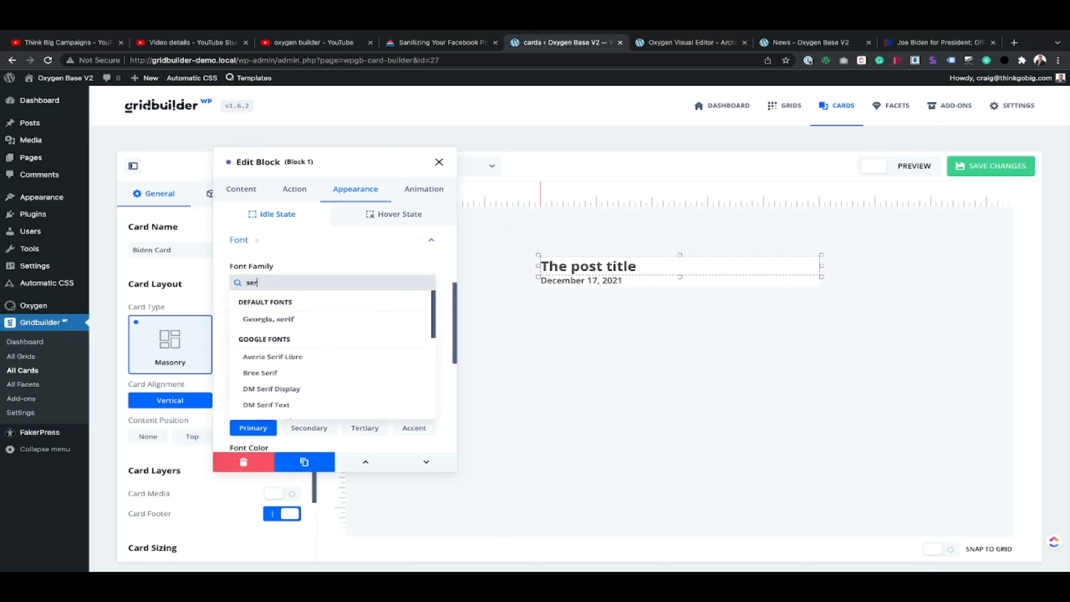
left_click(285, 320)
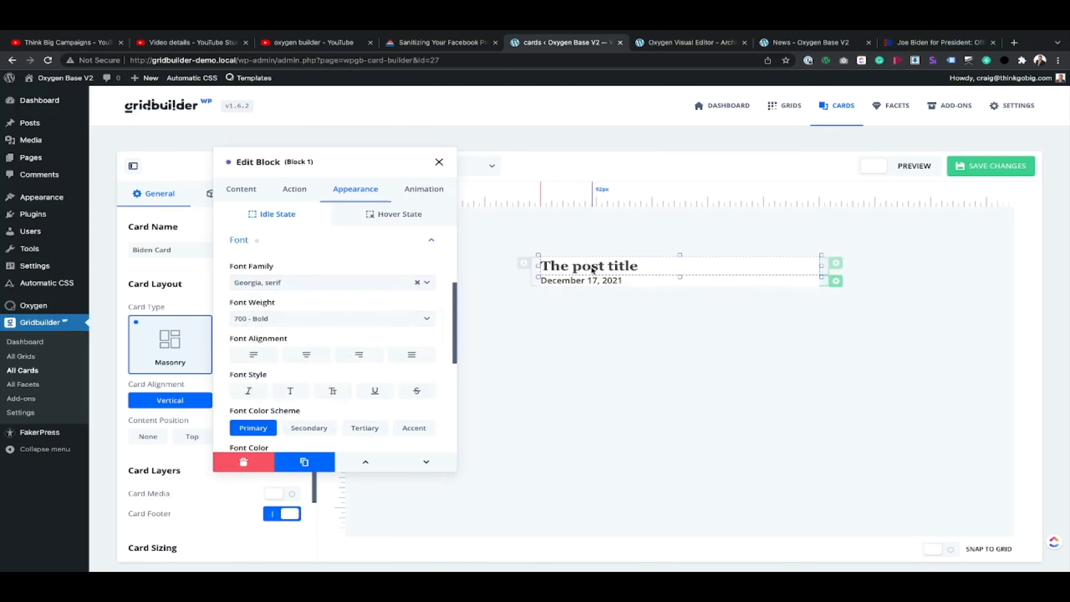
Step: Align the post title text left and apply the capitalized font style
scroll(285, 370, "down", 2)
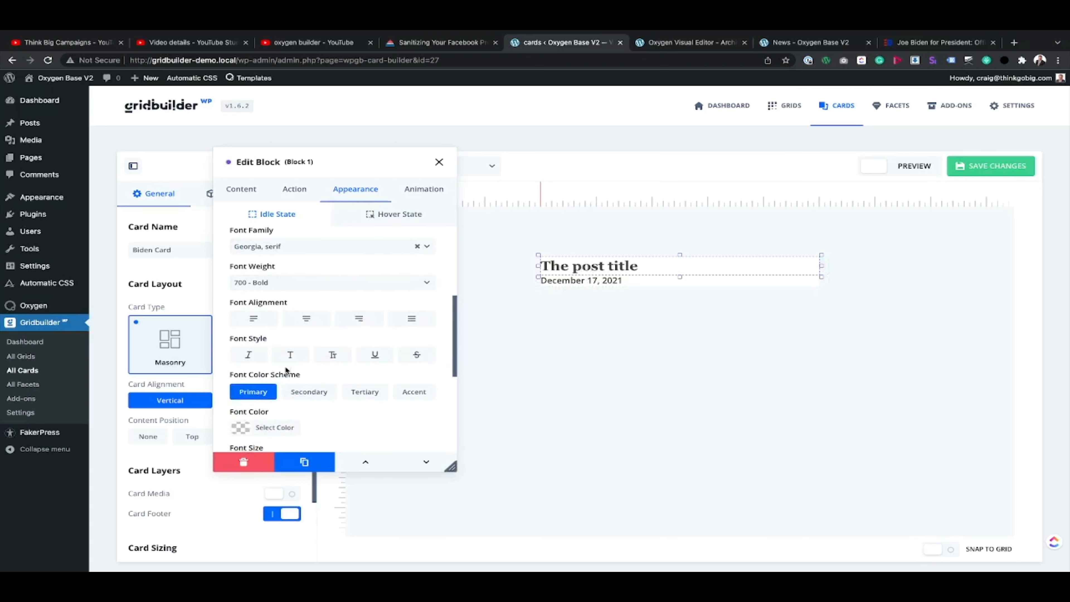
left_click(258, 319)
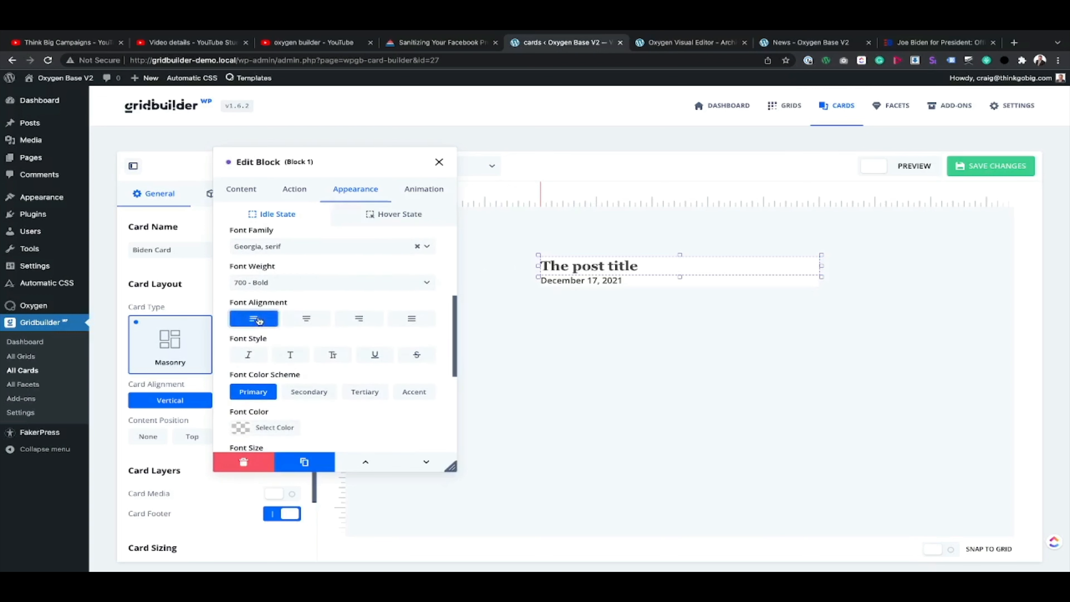
left_click(332, 355)
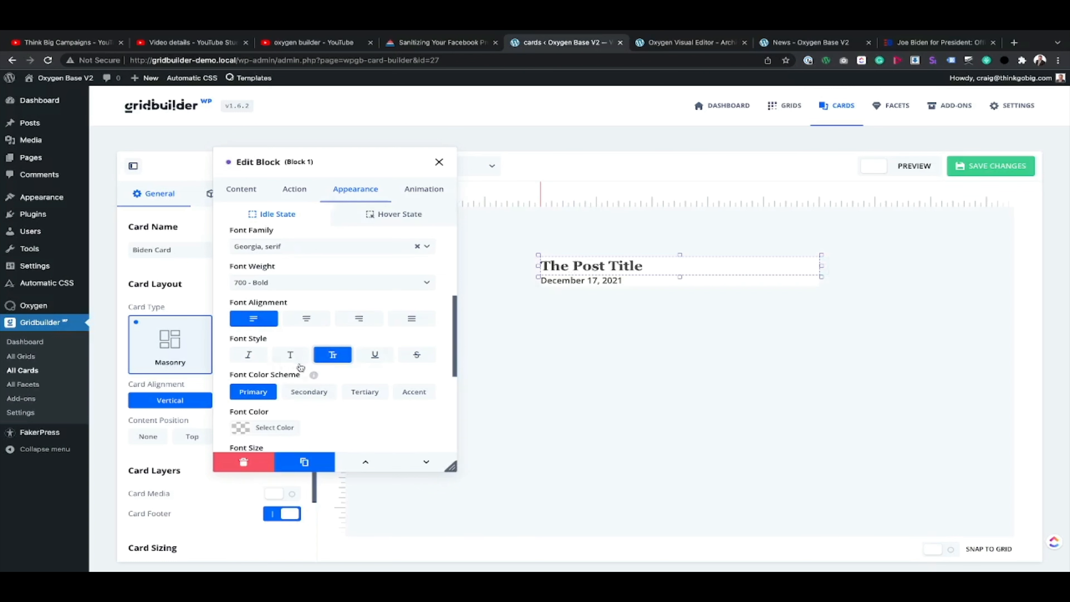
Step: Set the post title's font color to the copied #0A2458 and its font weight to 500 - Medium
scroll(281, 396, "down", 3)
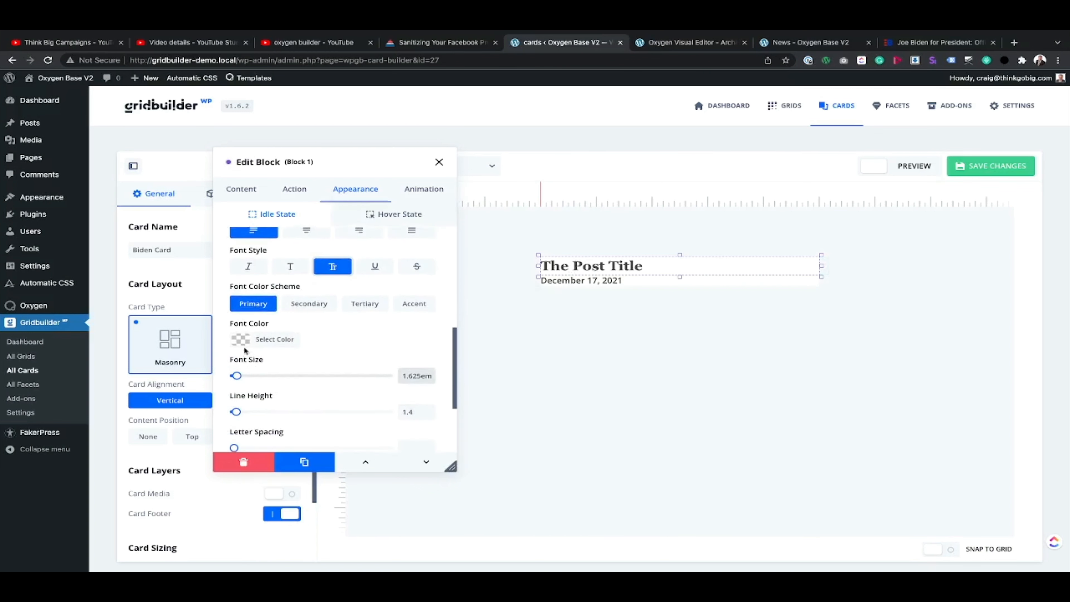
left_click(244, 339)
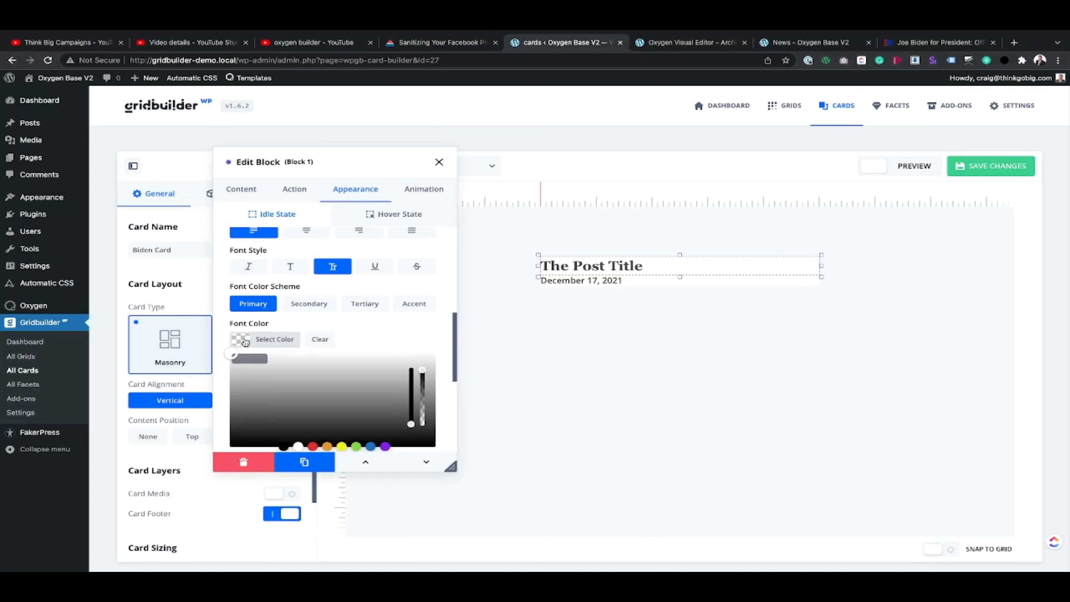
left_click(253, 359)
key("super+v")
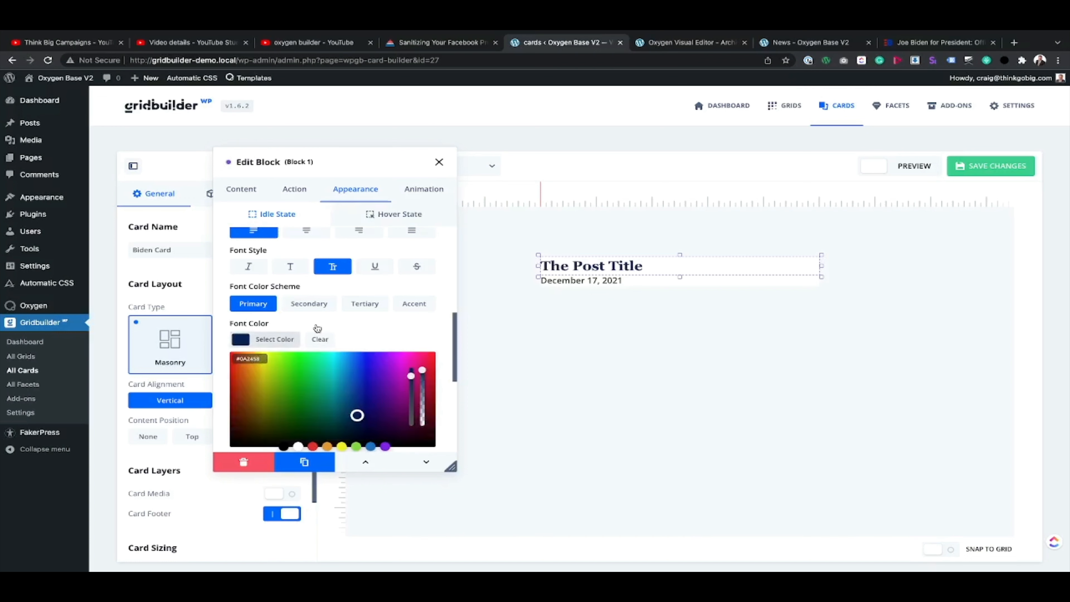
scroll(263, 375, "down", 3)
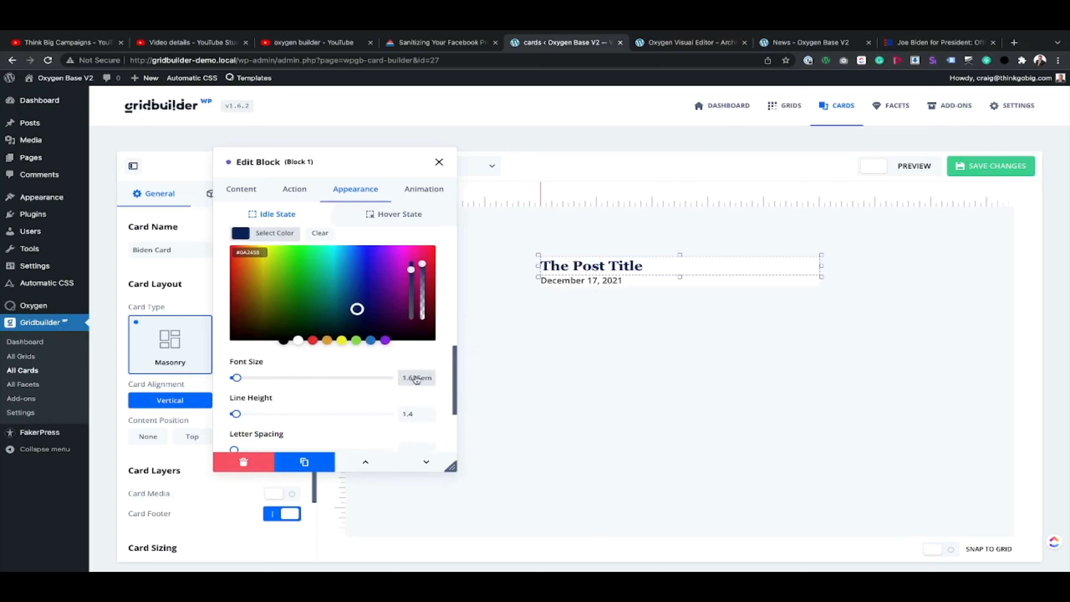
scroll(321, 304, "up", 6)
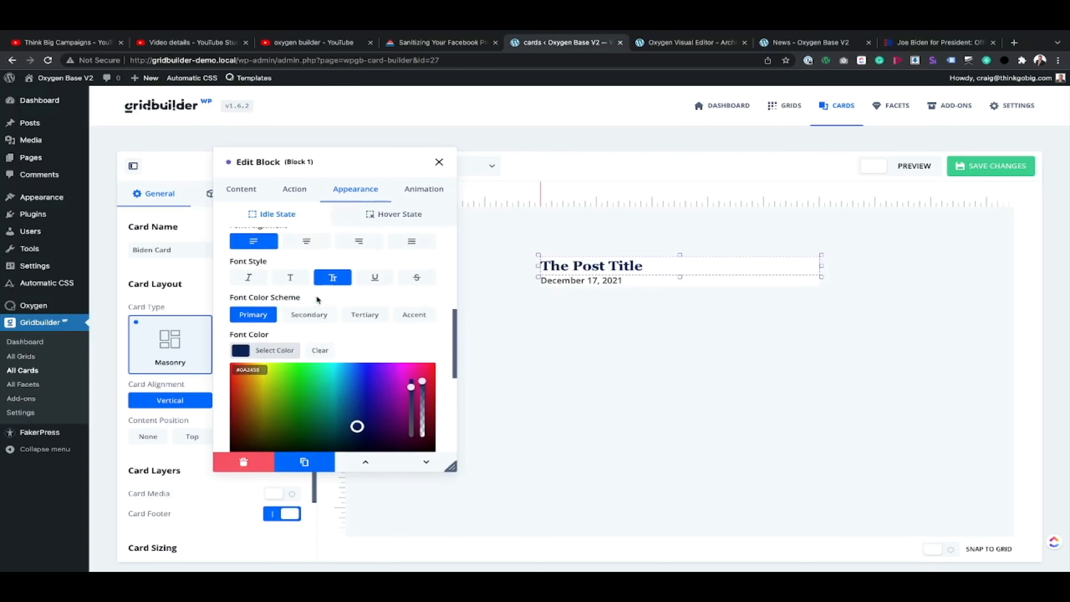
left_click(296, 337)
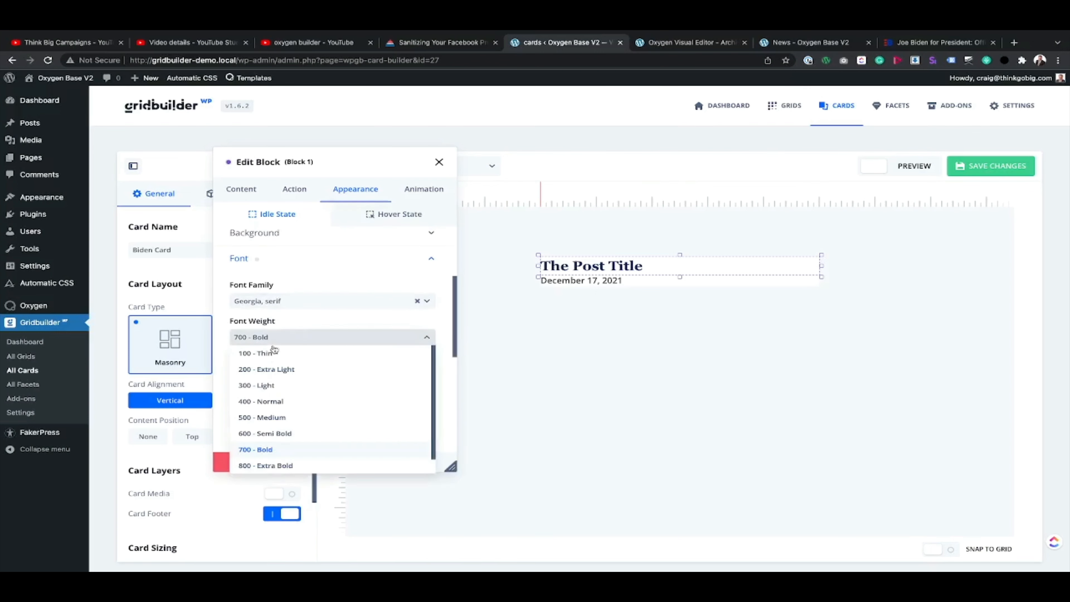
left_click(271, 418)
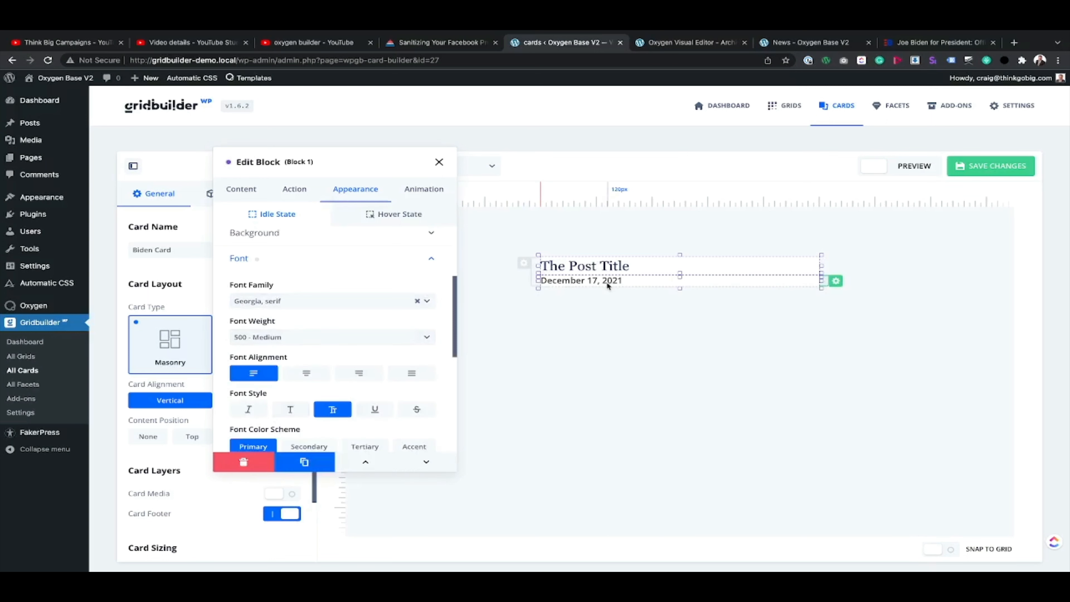
Step: Compare the post title with the Biden site's cards and set its font size to 1.25em
left_click(930, 42)
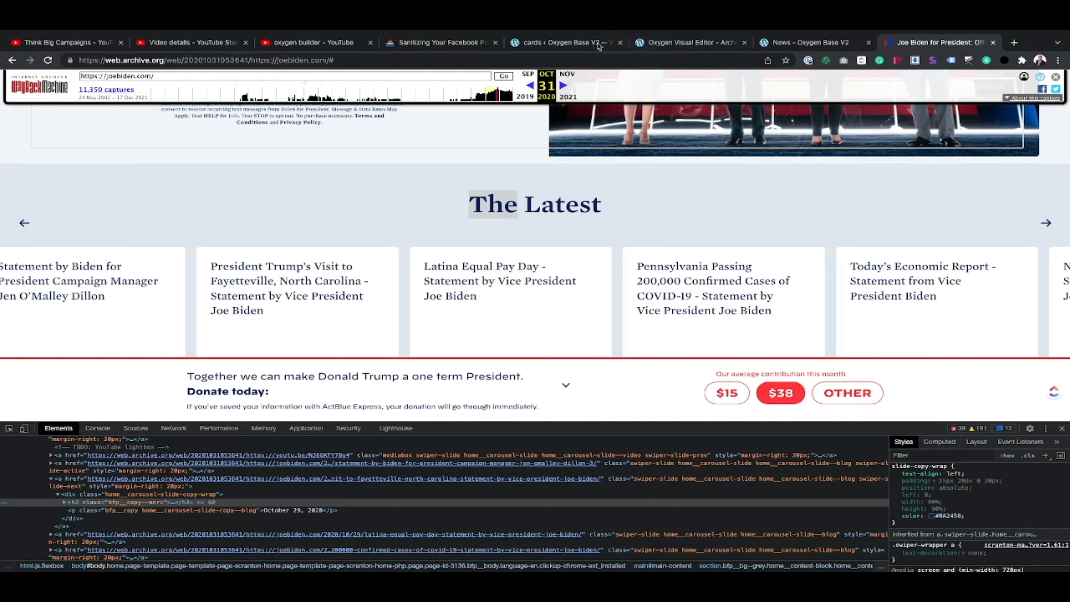
left_click(570, 41)
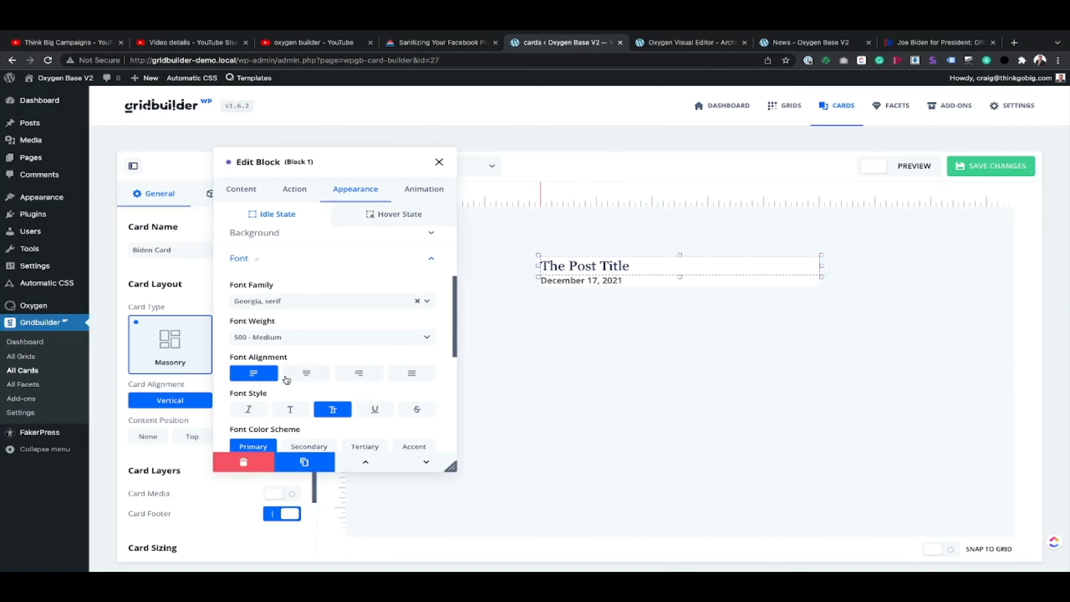
scroll(284, 377, "down", 5)
scroll(286, 379, "down", 1)
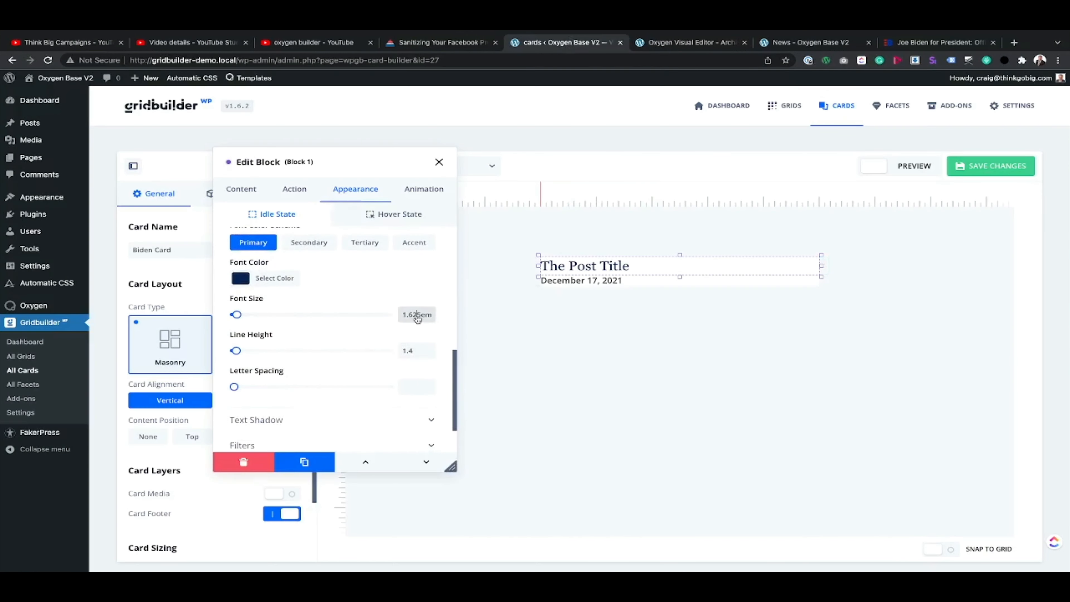
left_click(417, 317)
key("BackSpace")
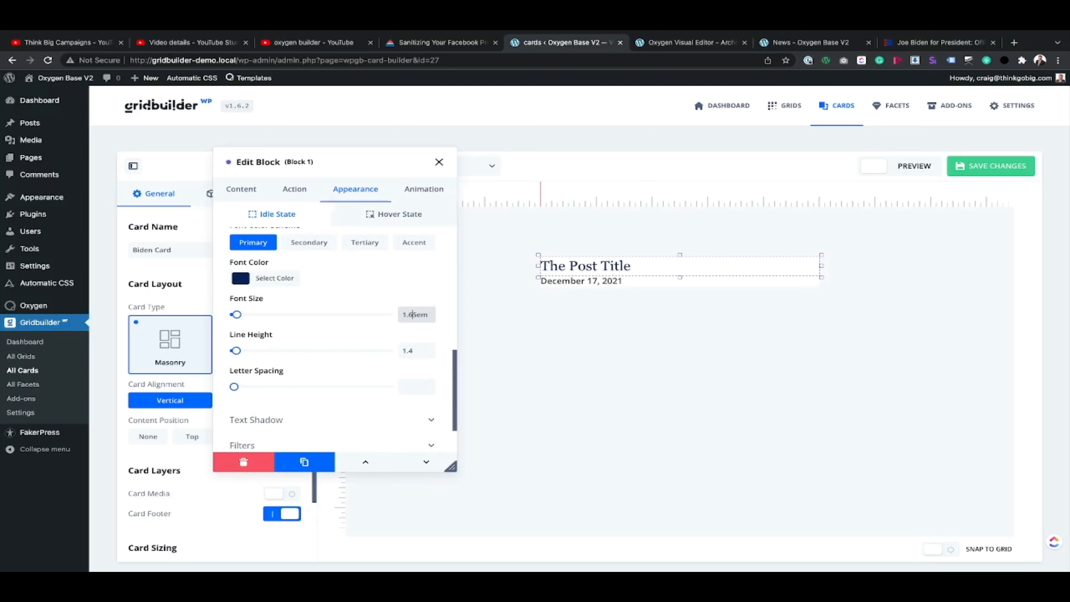
key("BackSpace")
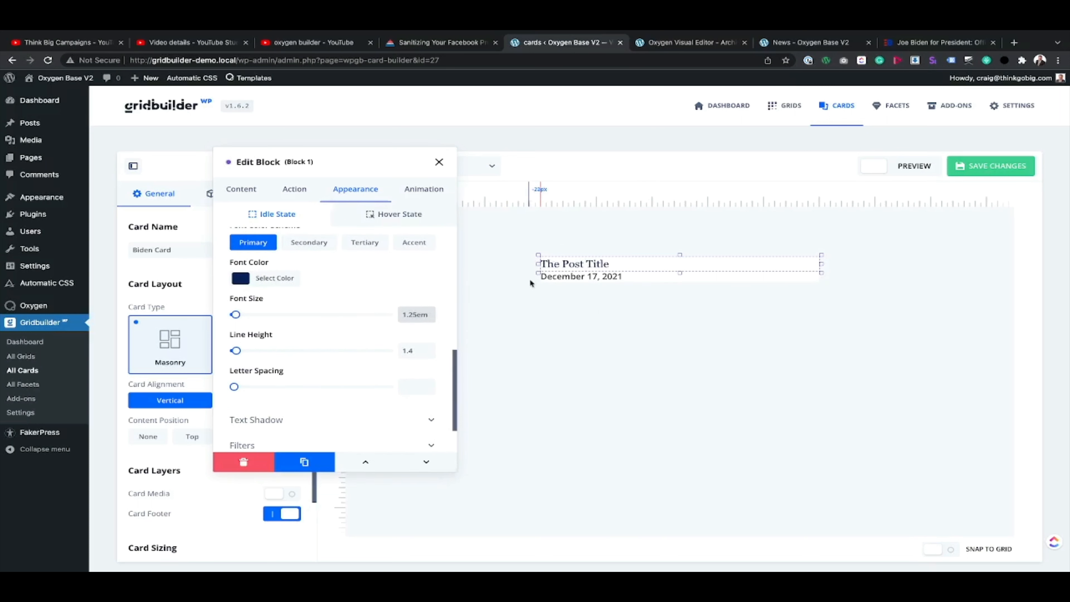
type("2")
Step: Check the date styling on the Biden site's cards and set the date block's font weight to 400 - Normal
left_click(584, 277)
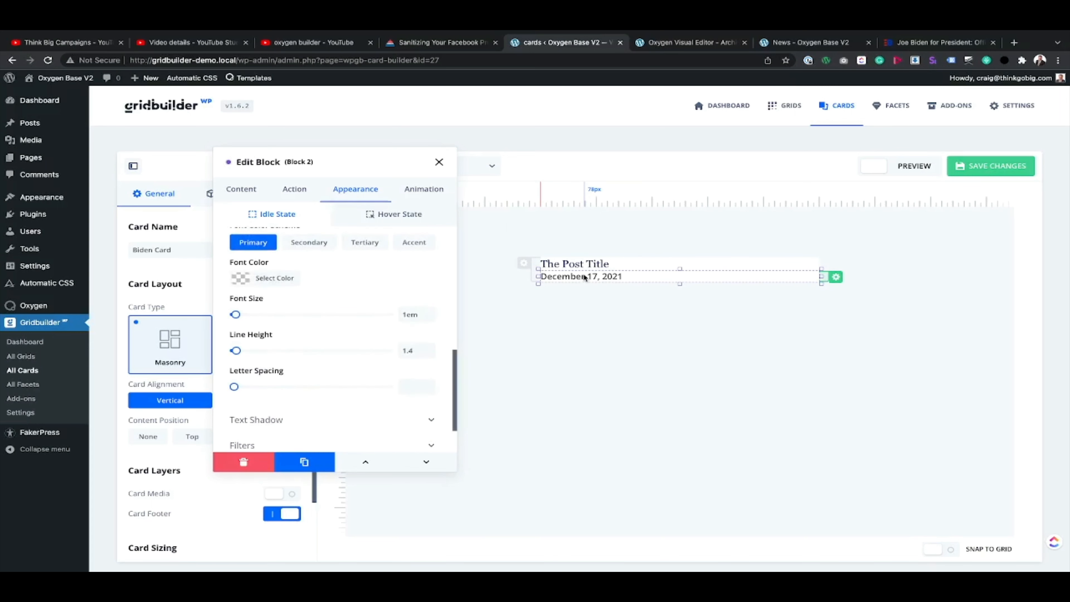
left_click(926, 42)
scroll(449, 270, "down", 5)
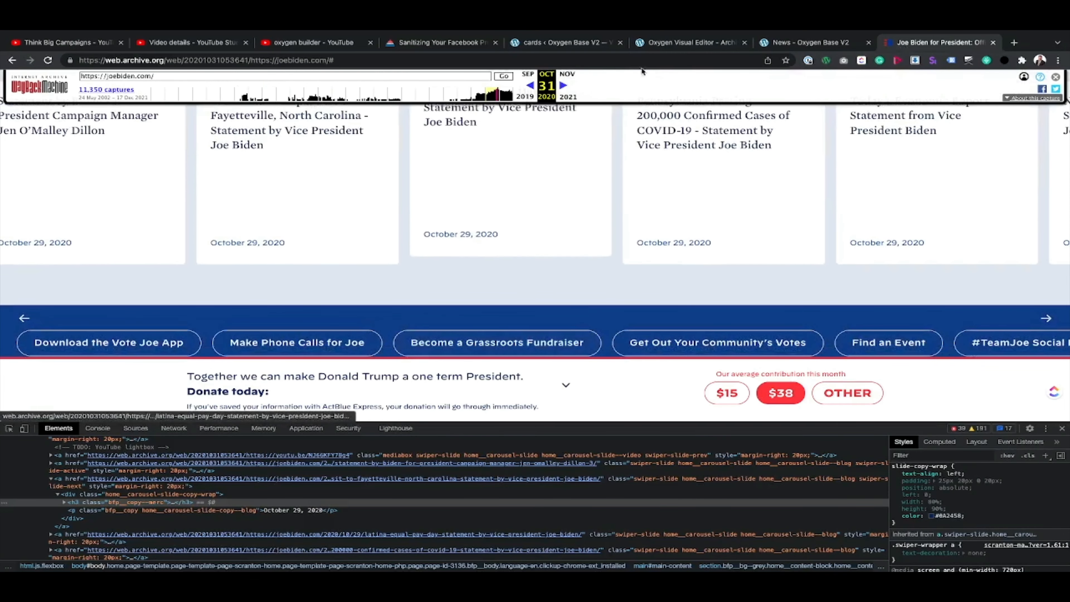
left_click(564, 43)
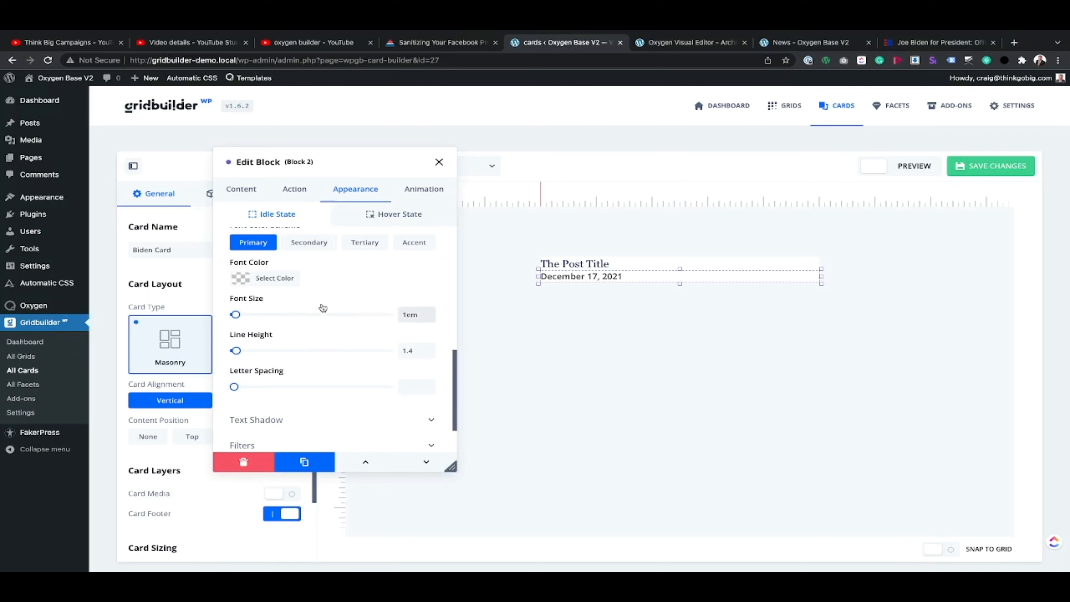
scroll(323, 307, "up", 3)
scroll(328, 287, "up", 2)
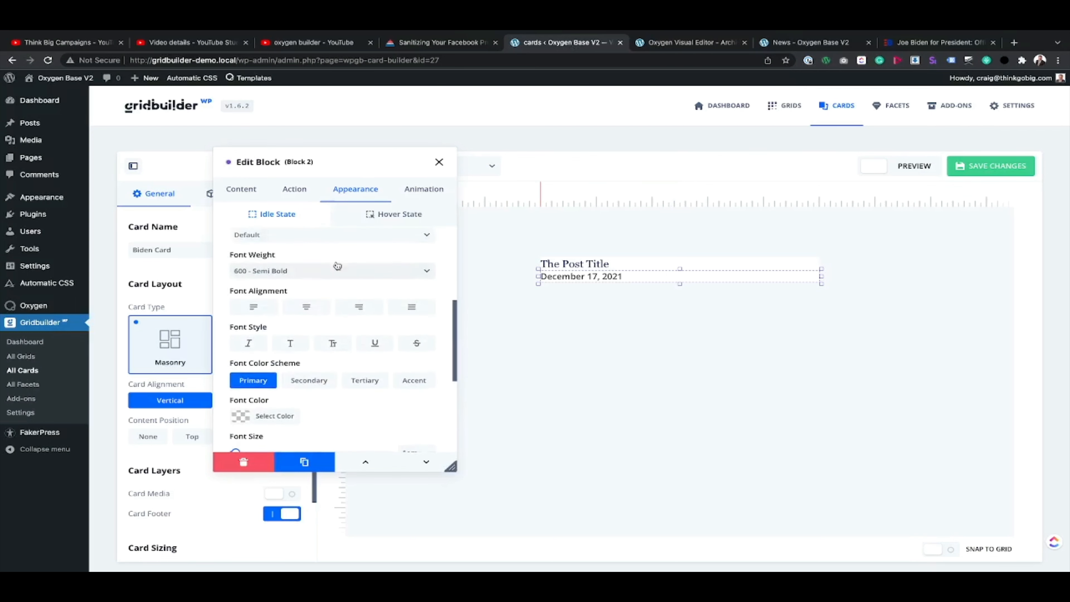
left_click(310, 271)
left_click(280, 335)
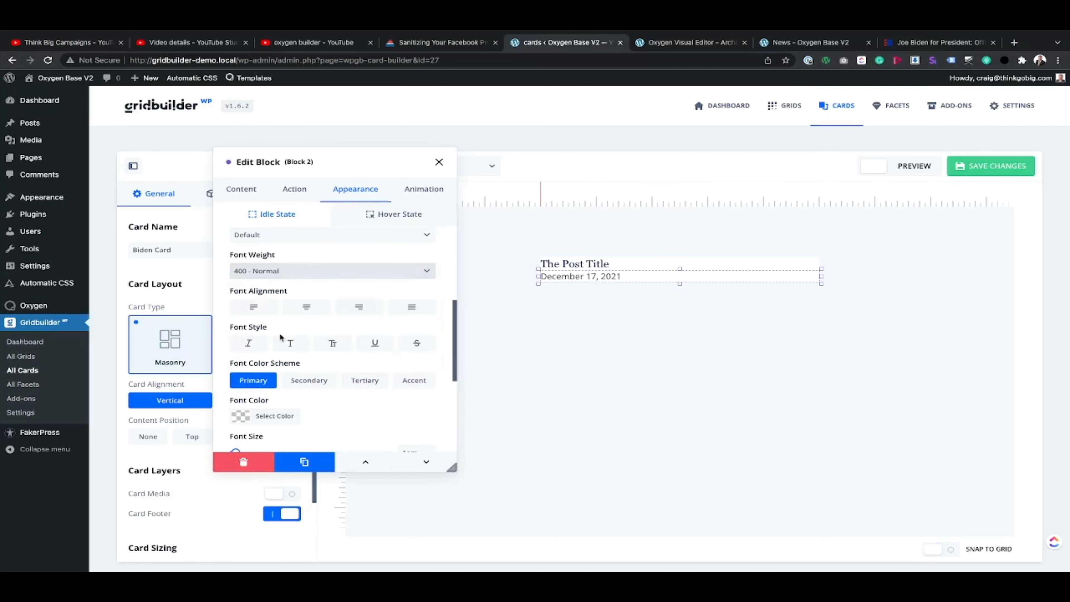
Step: Set the date block's font color to the preset blue #1E73BE
scroll(326, 256, "up", 2)
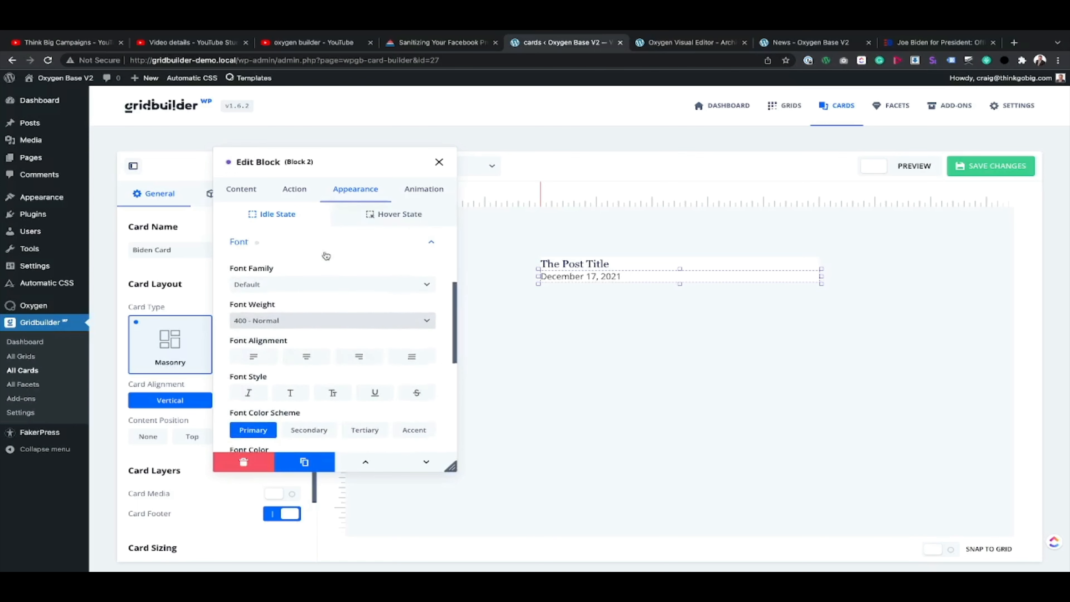
scroll(326, 255, "down", 2)
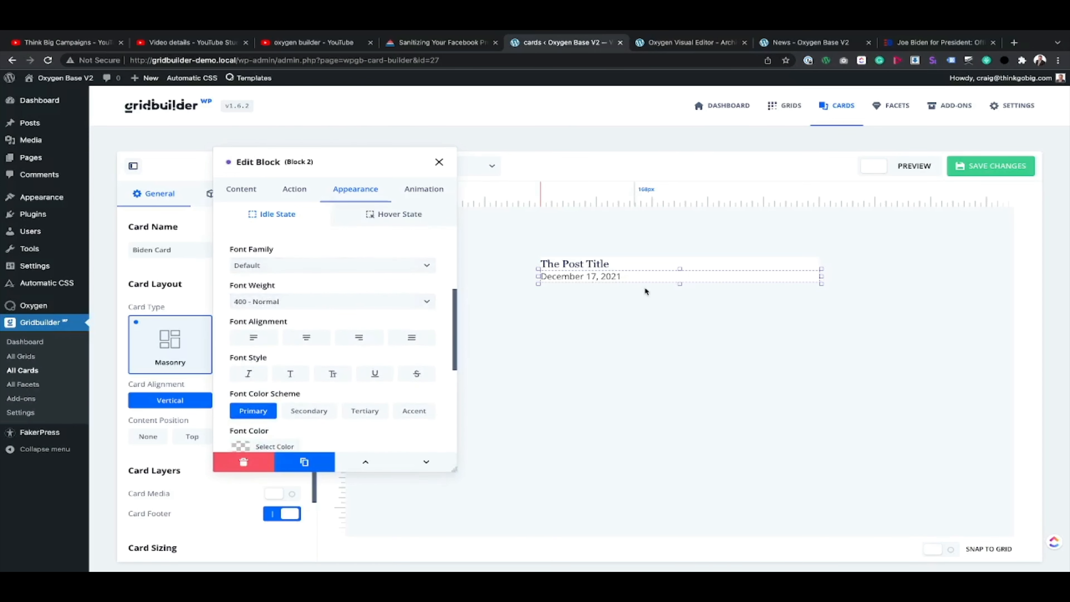
scroll(332, 295, "down", 3)
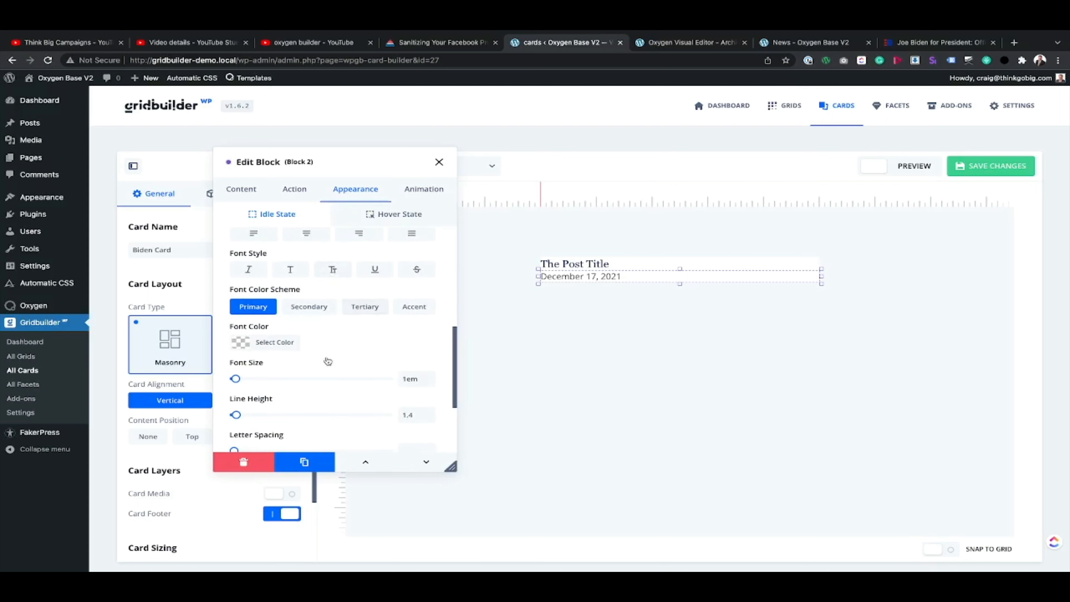
scroll(332, 367, "down", 1)
scroll(335, 372, "down", 2)
left_click(275, 301)
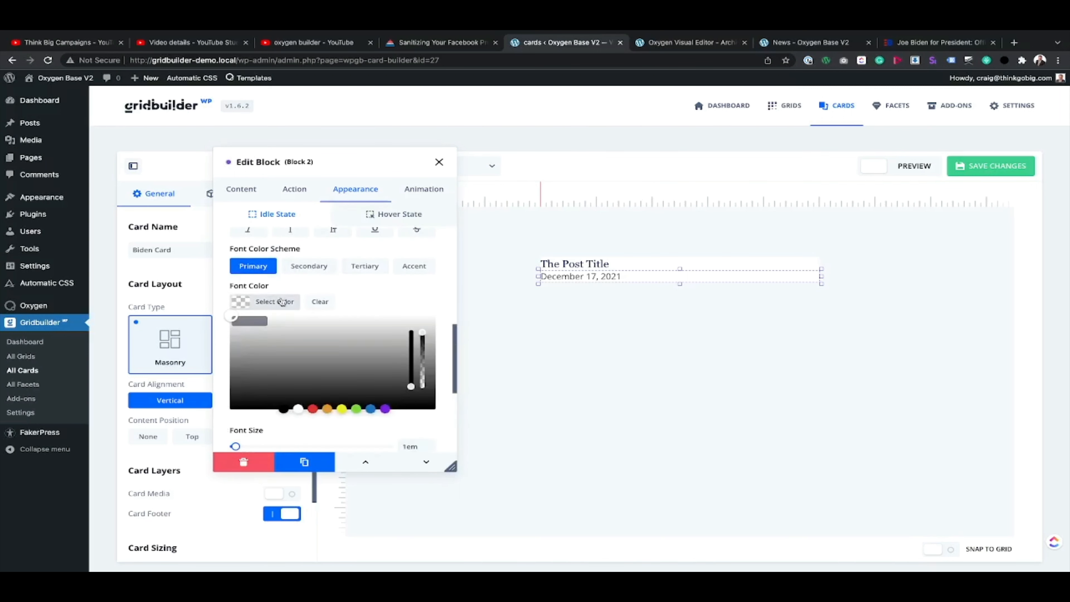
left_click(371, 408)
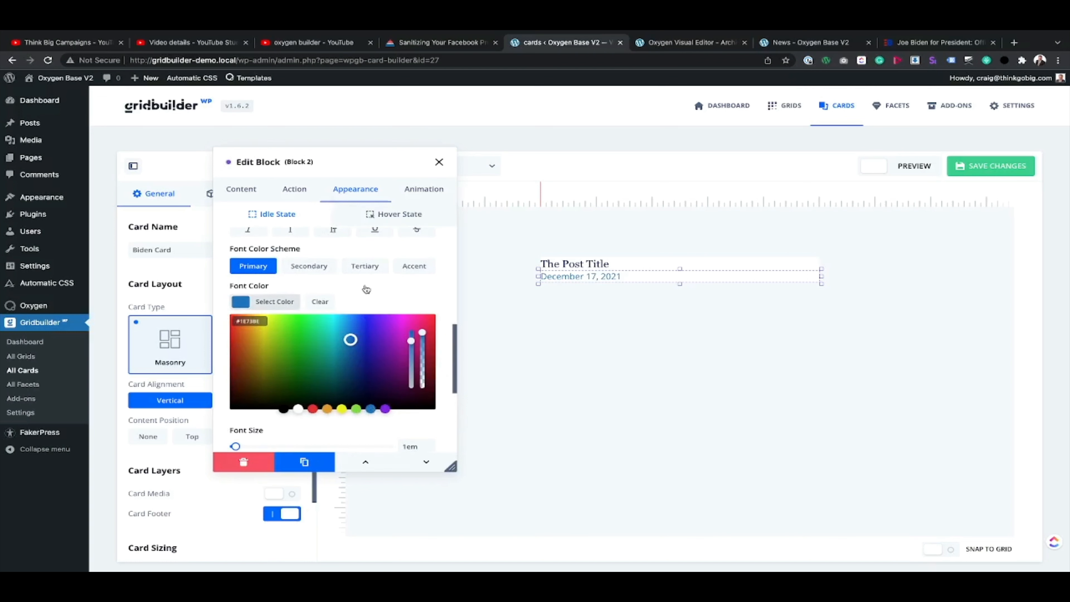
Step: Set the date block's font size to 14px
scroll(373, 386, "down", 3)
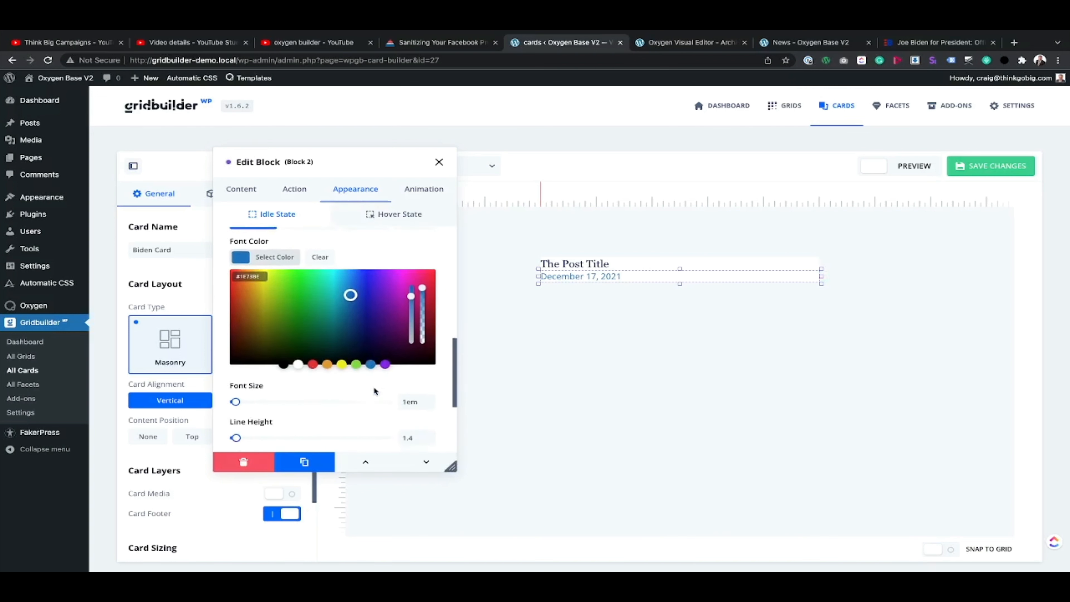
scroll(408, 321, "down", 2)
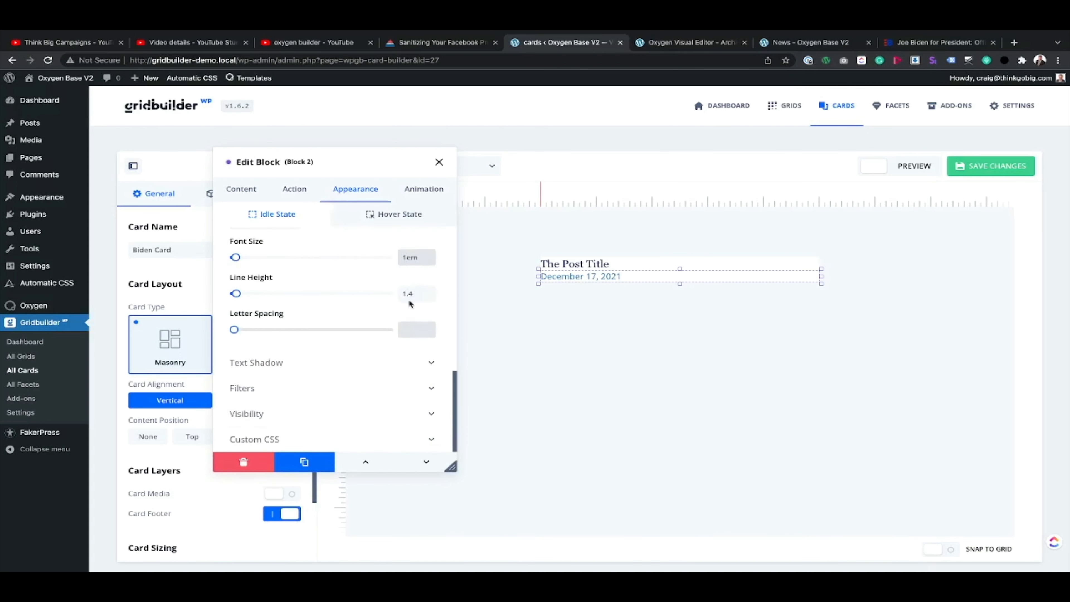
left_click(409, 265)
type("14")
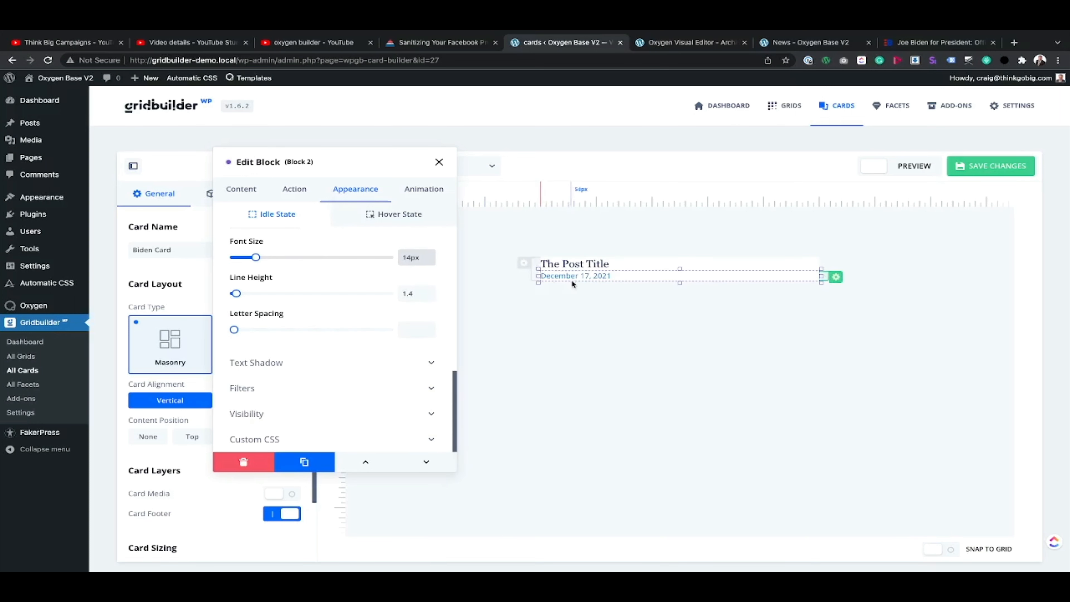
Step: Save the card and reload the News page to check the restyled titles and dates
left_click(1010, 165)
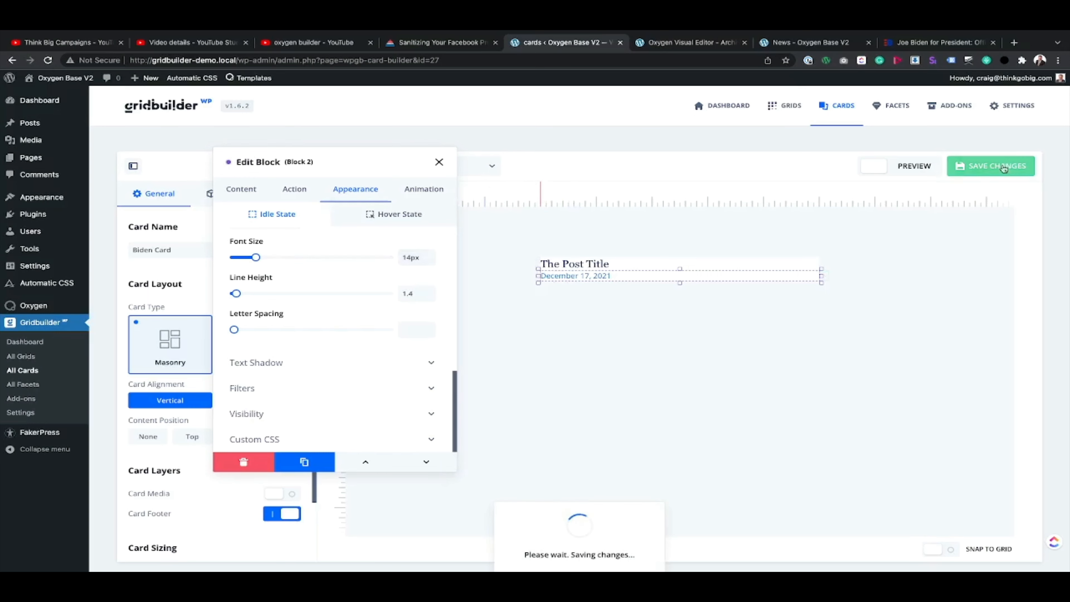
left_click(811, 42)
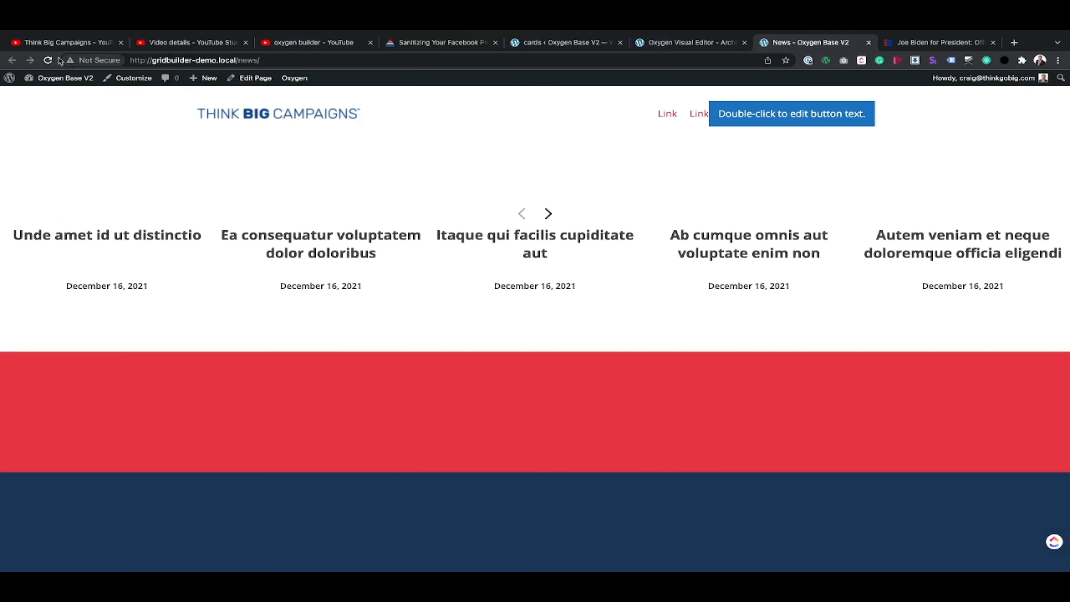
left_click(49, 60)
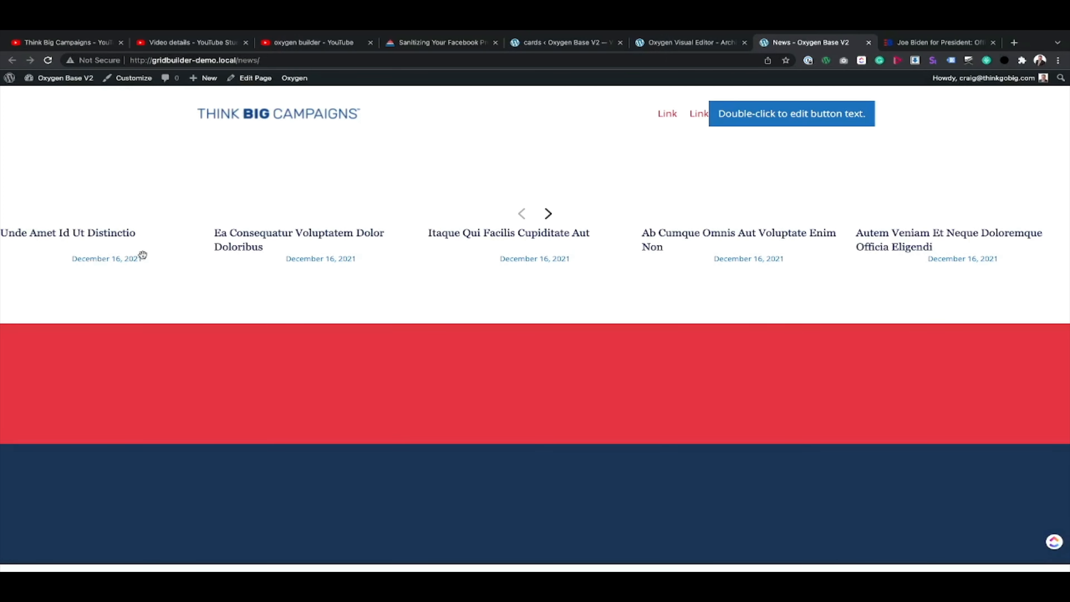
Step: Align the date block's text left, save the card and reload the News page
left_click(564, 42)
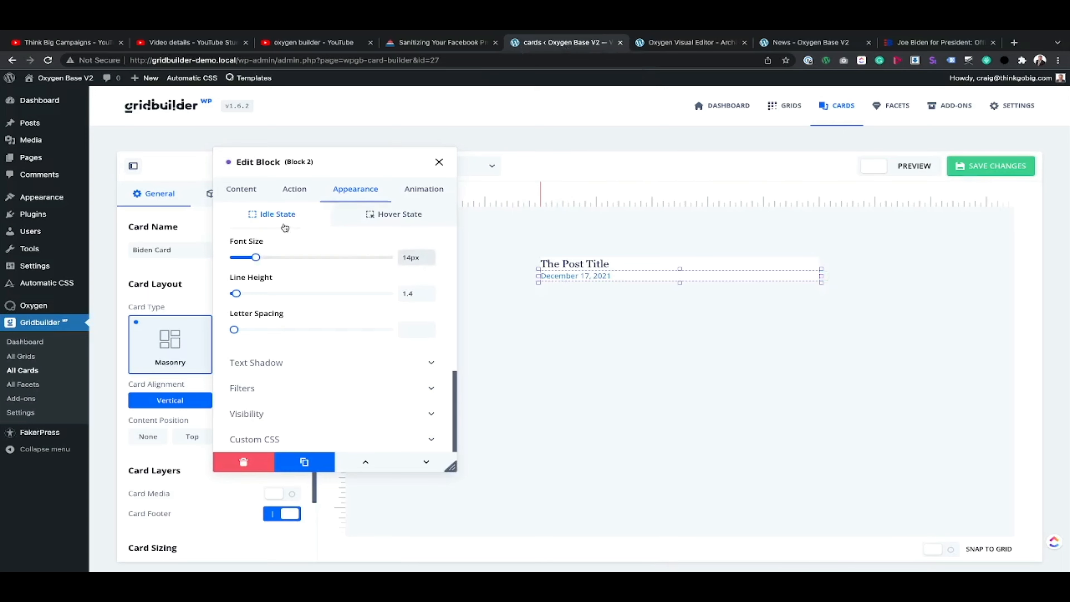
scroll(298, 311, "up", 5)
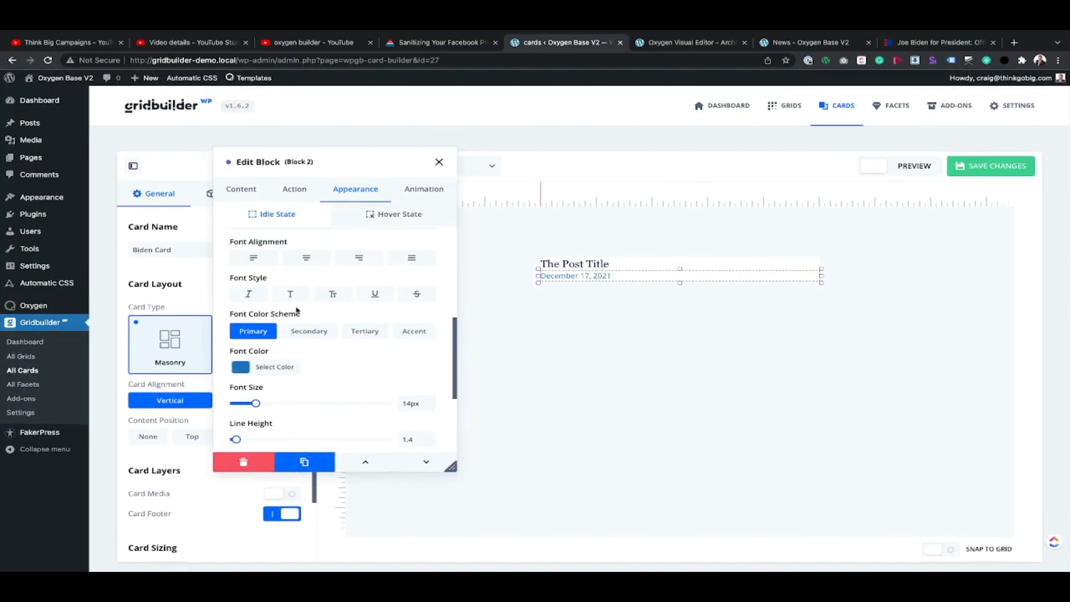
left_click(240, 291)
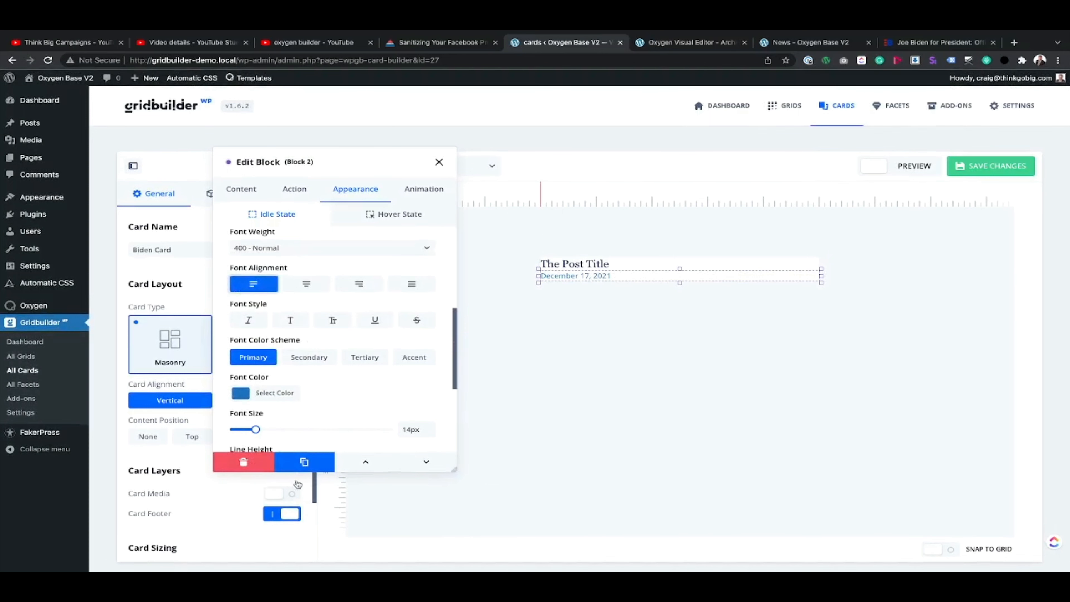
left_click(991, 165)
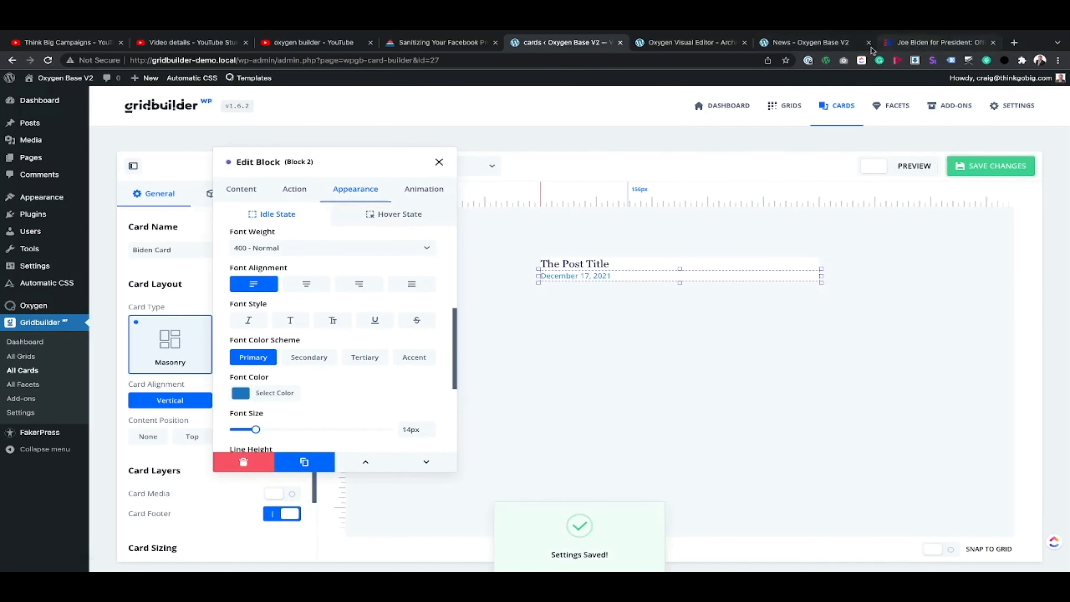
left_click(826, 43)
left_click(46, 61)
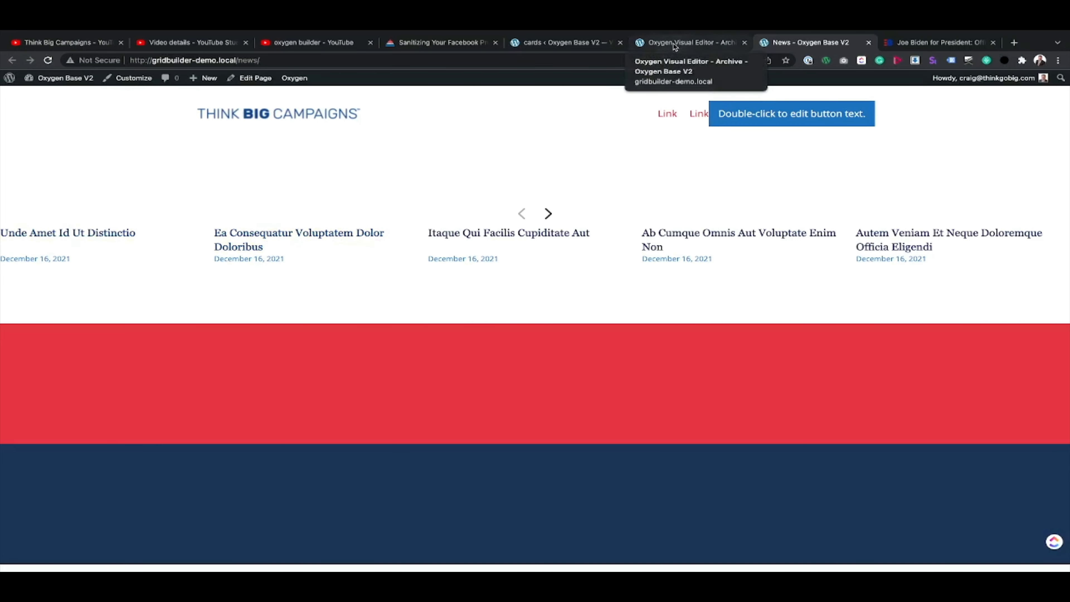
Step: Return to the card builder, close the date block's settings and look over the card's layers
left_click(563, 42)
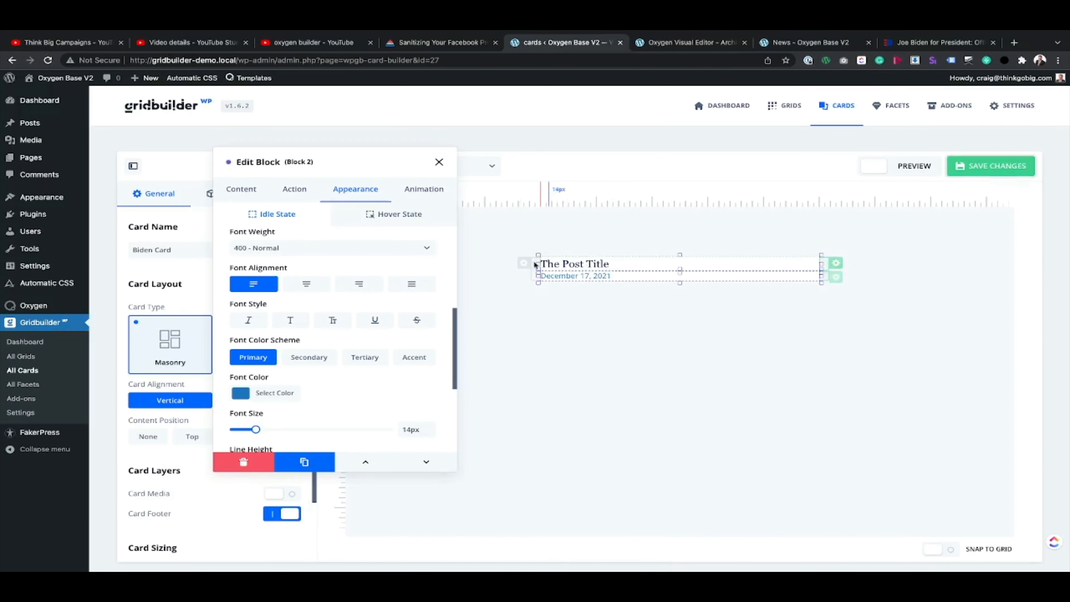
left_click(439, 162)
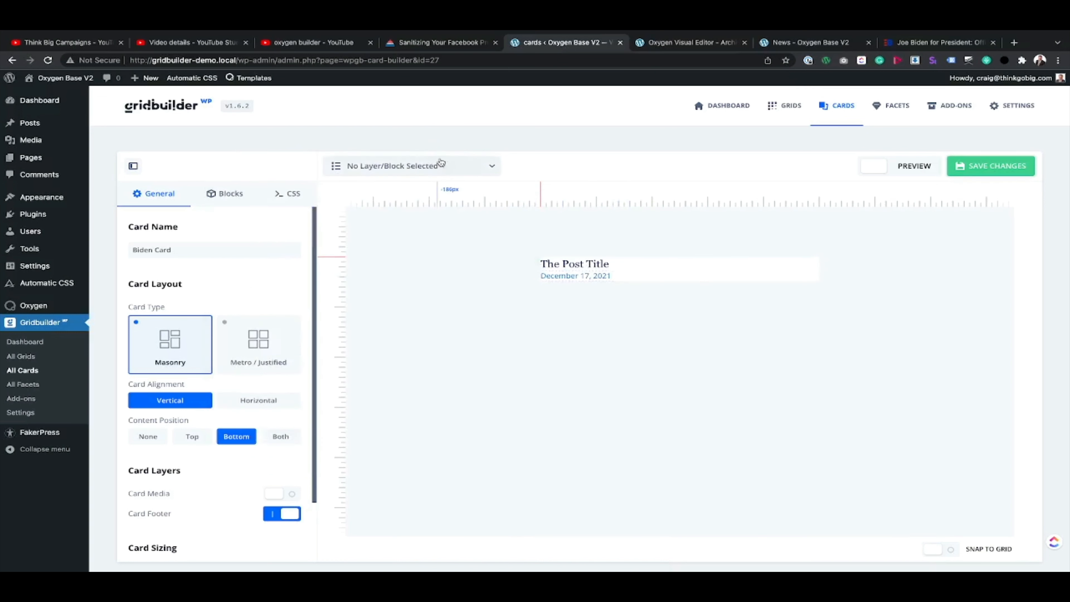
left_click(481, 165)
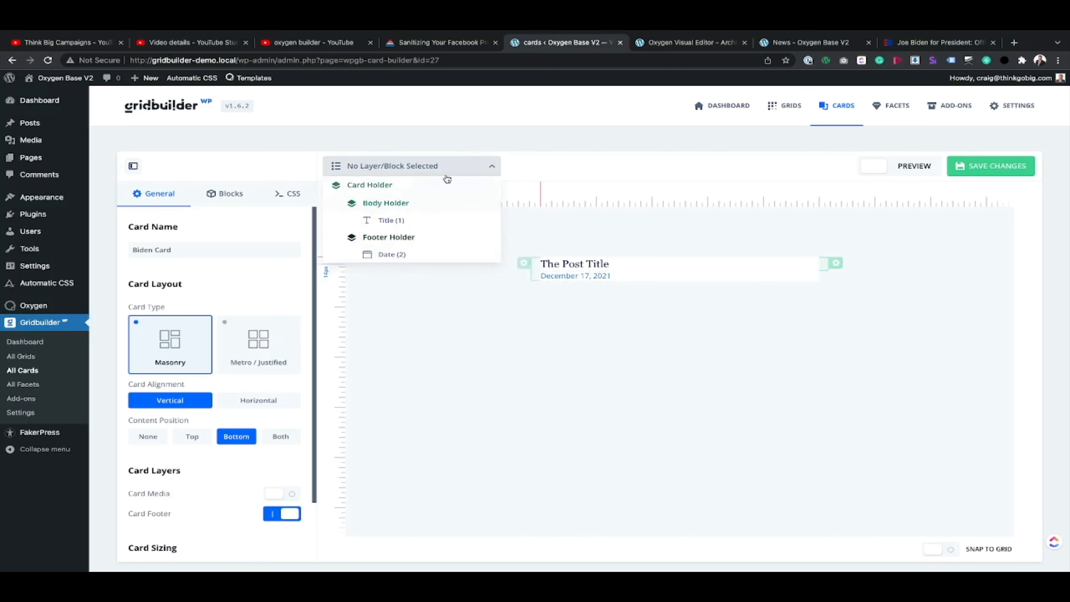
left_click(524, 264)
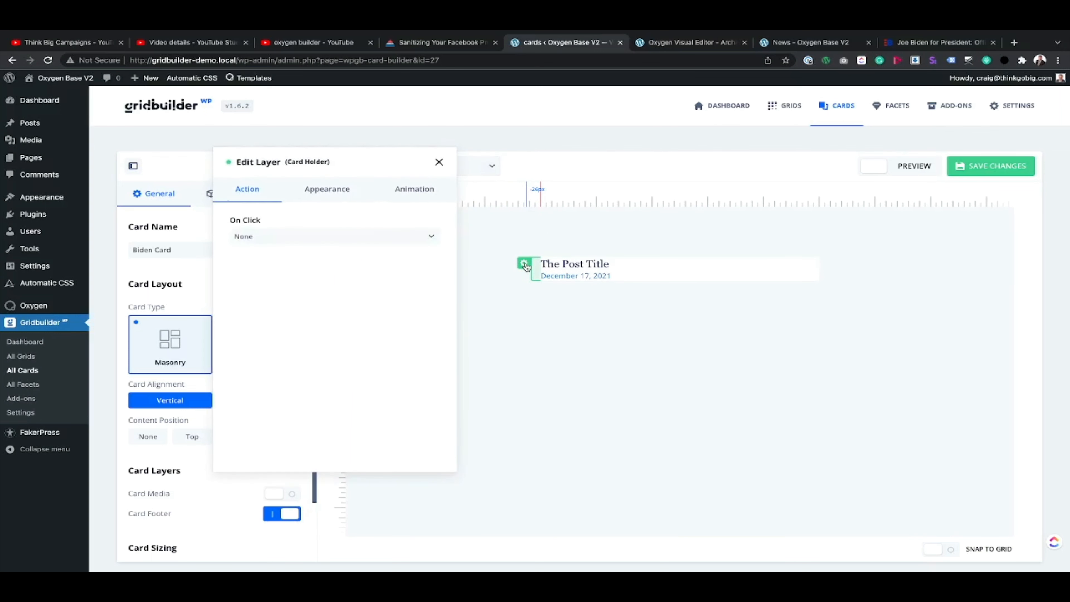
left_click(439, 168)
Step: Set the Card Holder layer's padding to 25px on the top, right, bottom and left
mouse_move(471, 167)
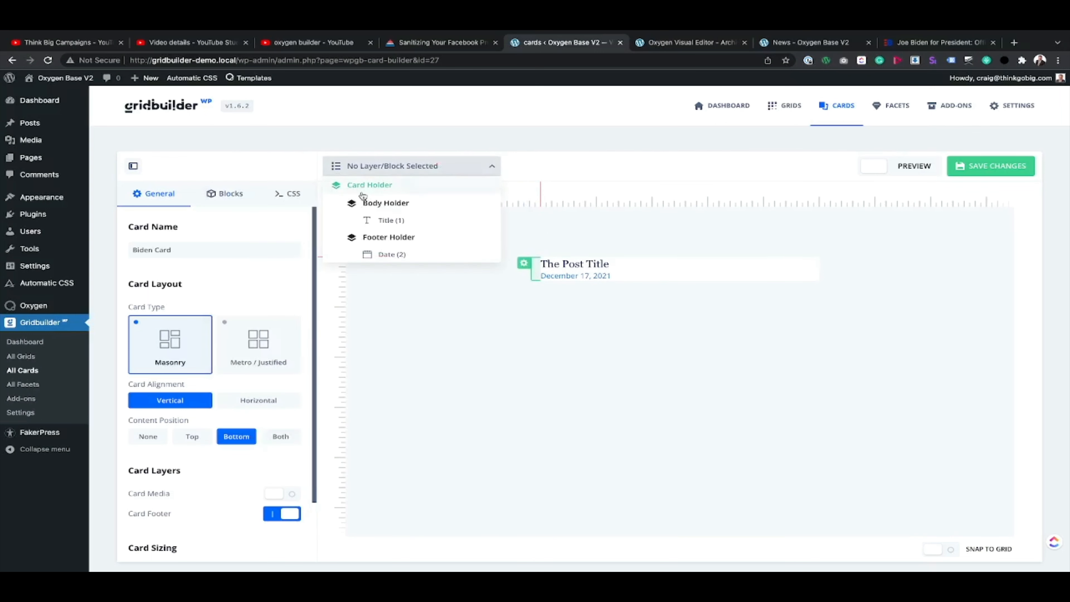
left_click(384, 187)
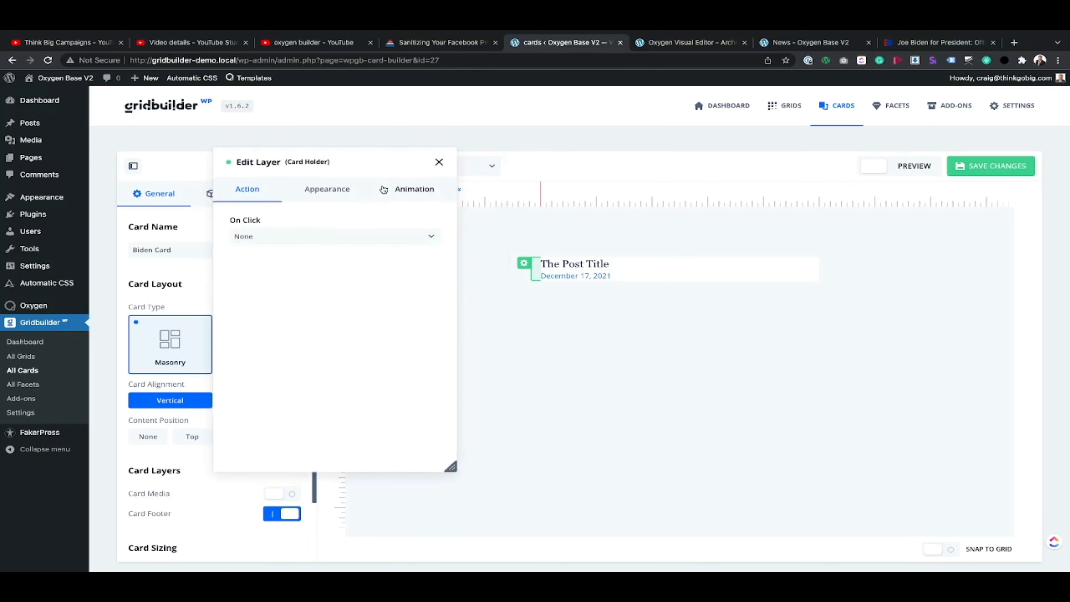
left_click(335, 190)
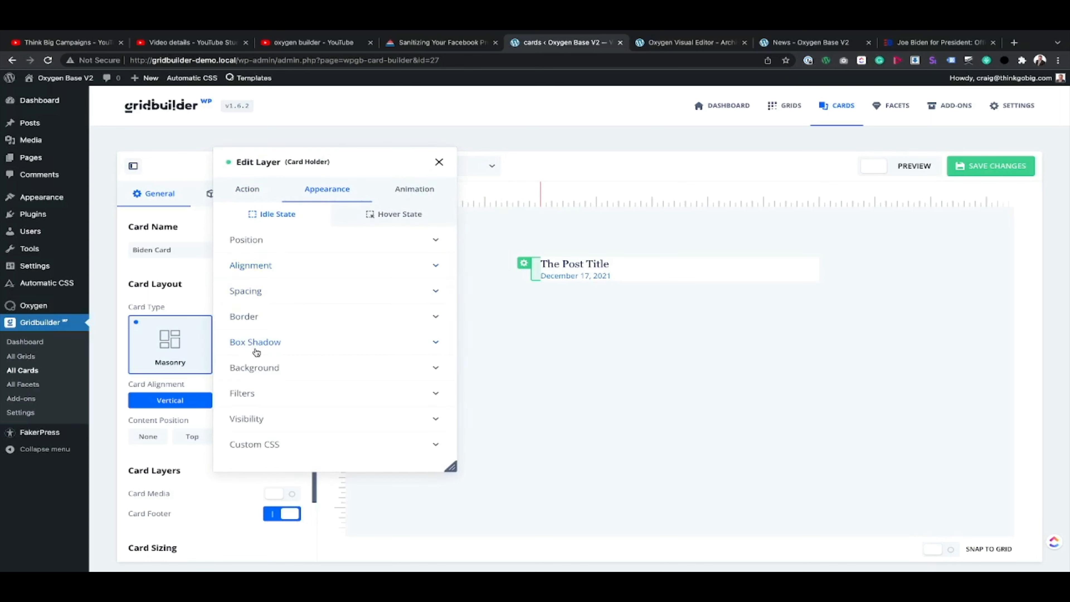
left_click(259, 287)
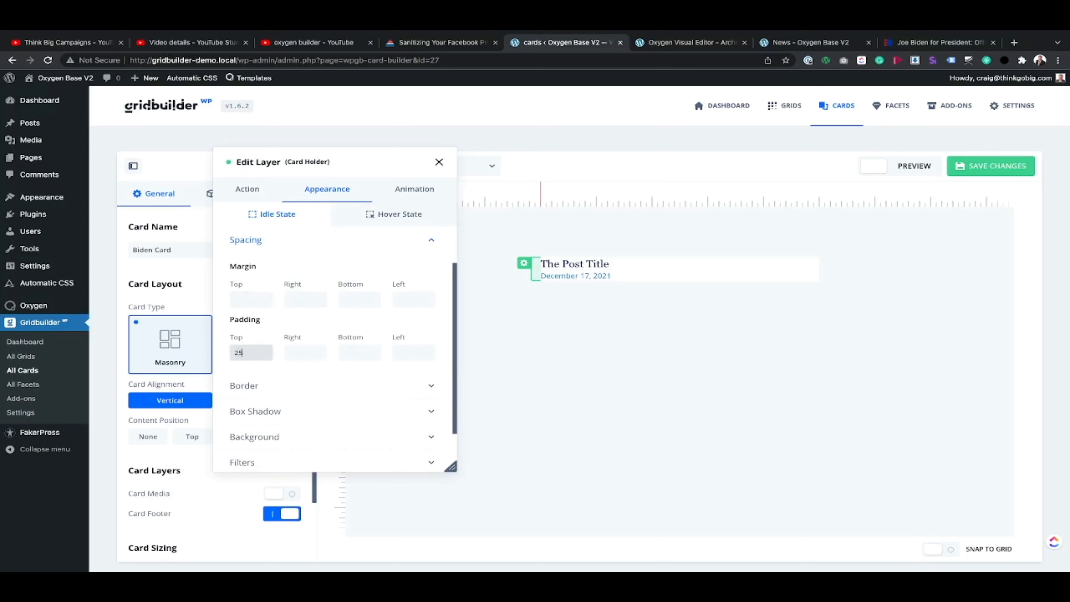
key("Tab")
type("25")
key("Tab")
type("25")
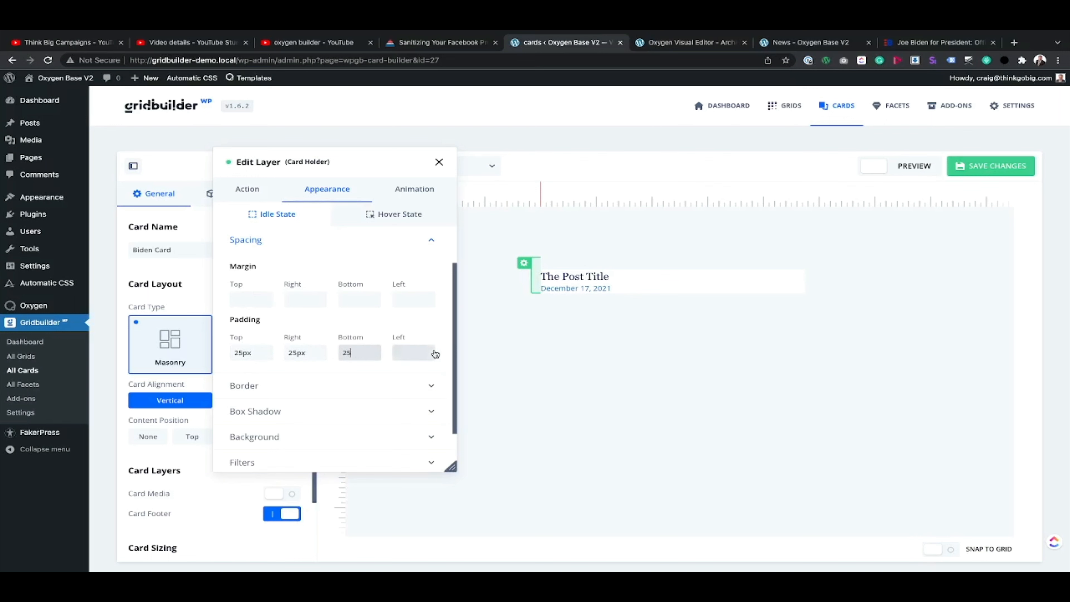
key("Tab")
type("2")
Step: Set the Card Holder's background to solid white and close the layer settings
scroll(264, 387, "down", 1)
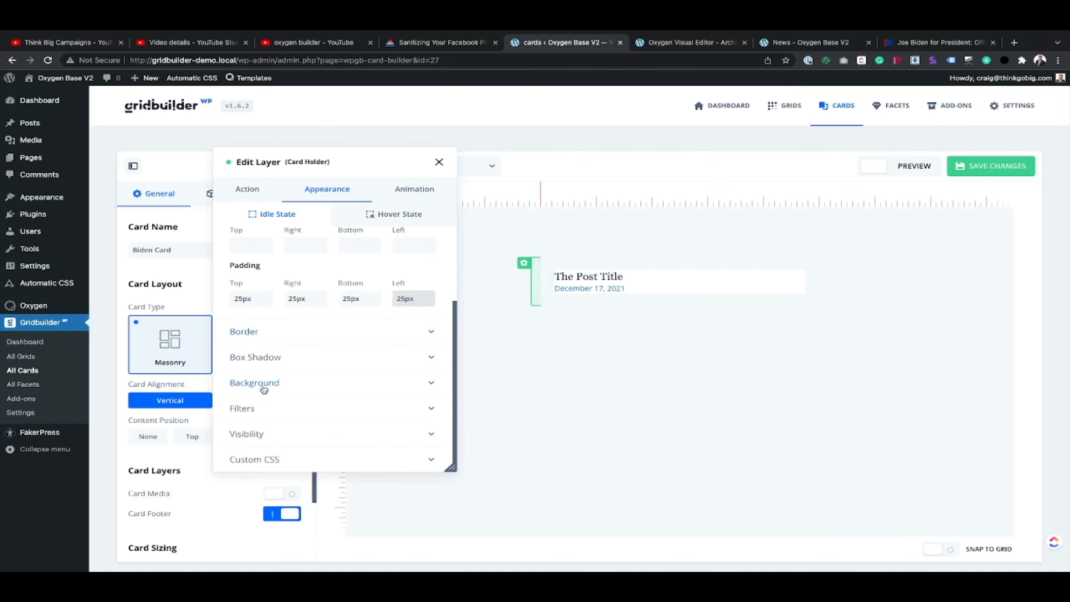
left_click(264, 389)
left_click(246, 285)
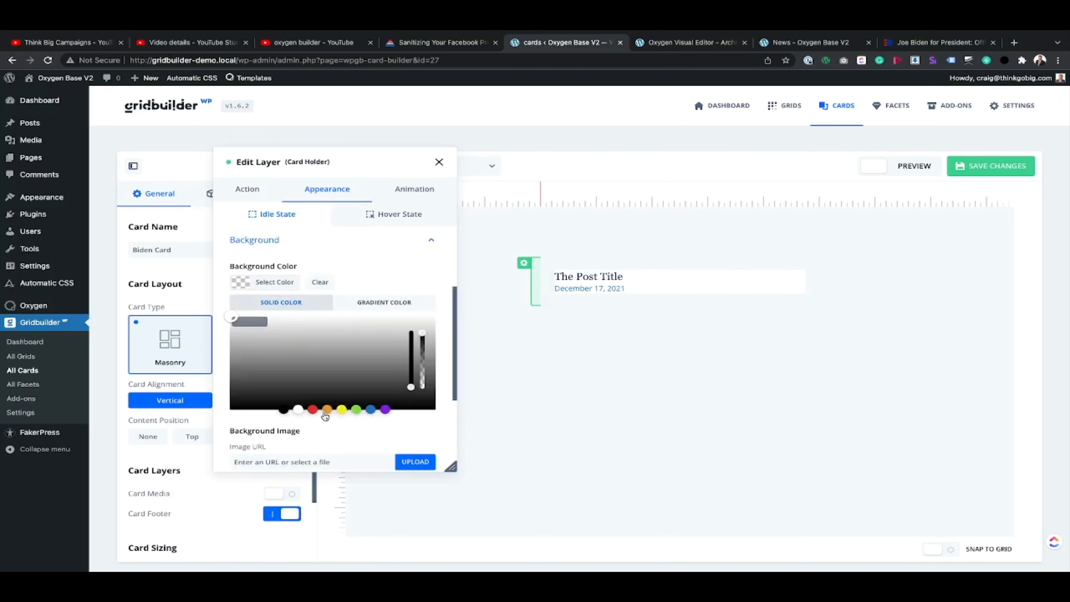
left_click(298, 409)
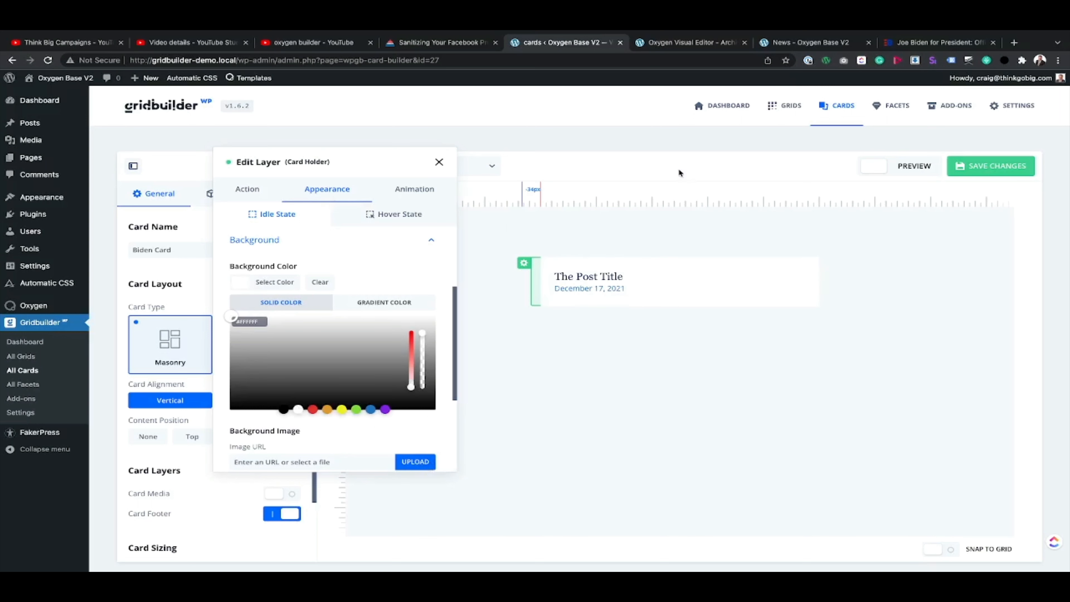
left_click(439, 165)
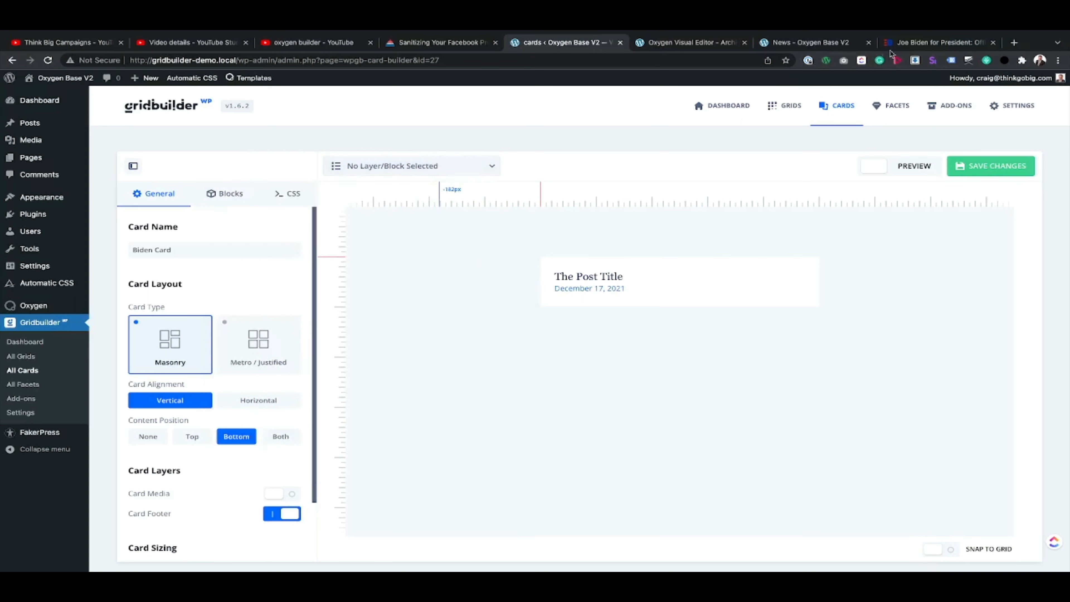
Step: Inspect a card's title and text wrapper on the Biden site to check their computed dimensions and padding
left_click(910, 44)
scroll(488, 158, "up", 1)
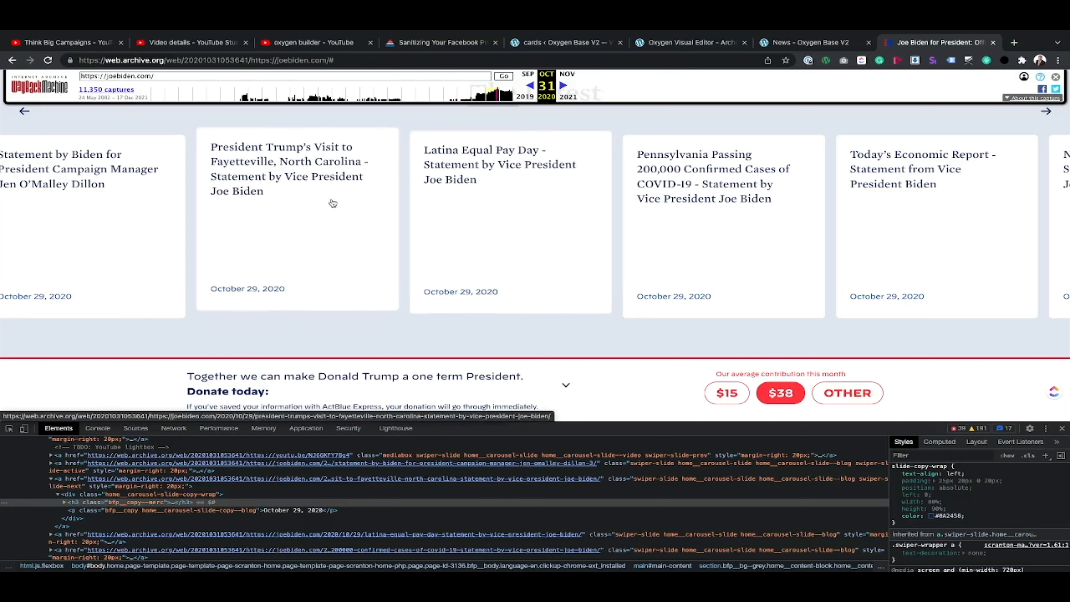
left_click(8, 425)
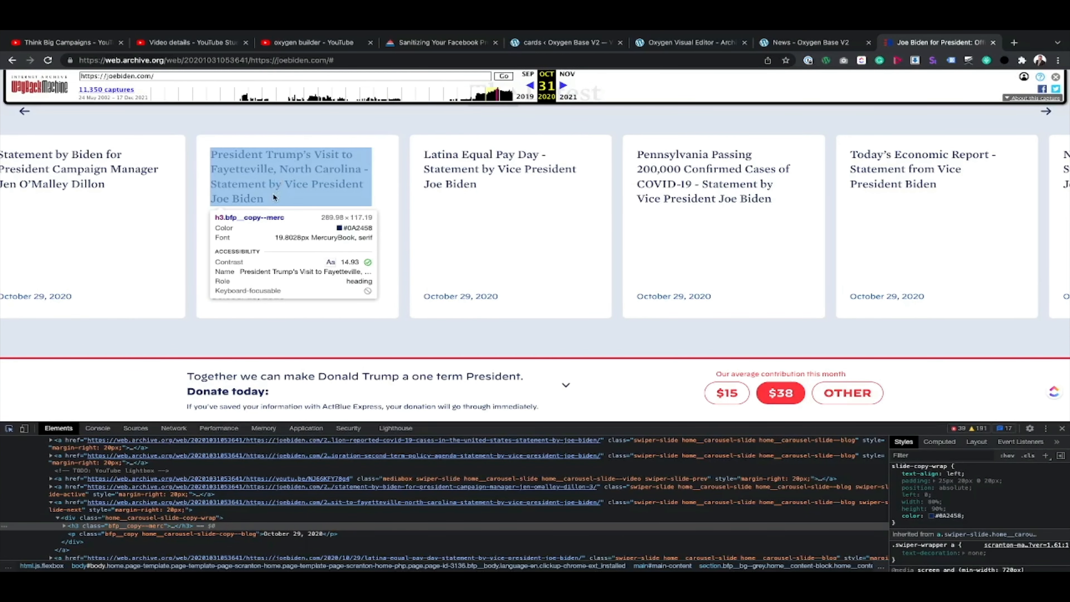
left_click(265, 180)
left_click(938, 442)
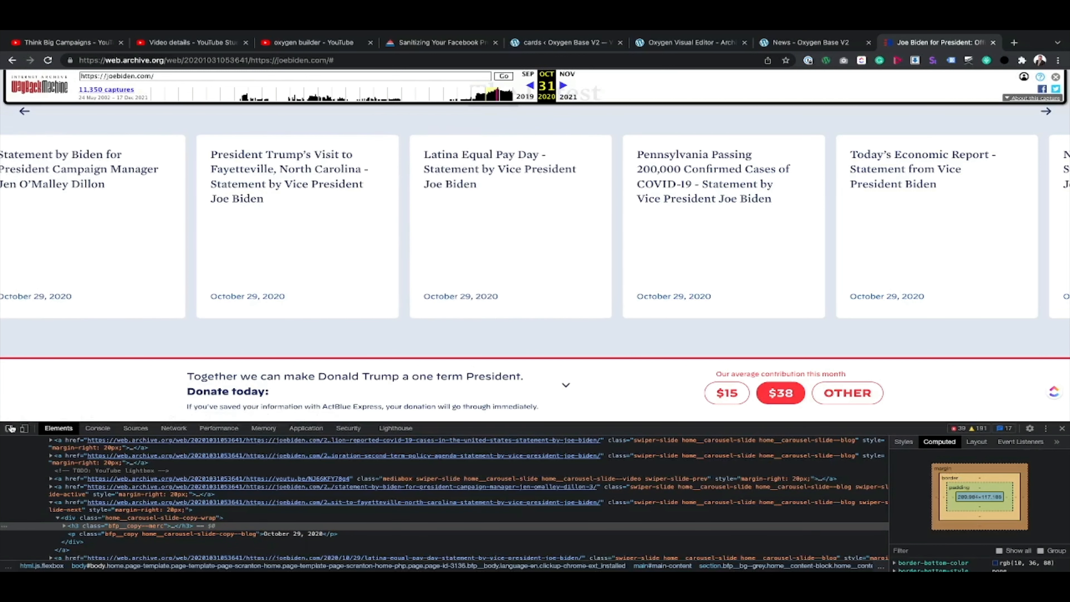
left_click(8, 428)
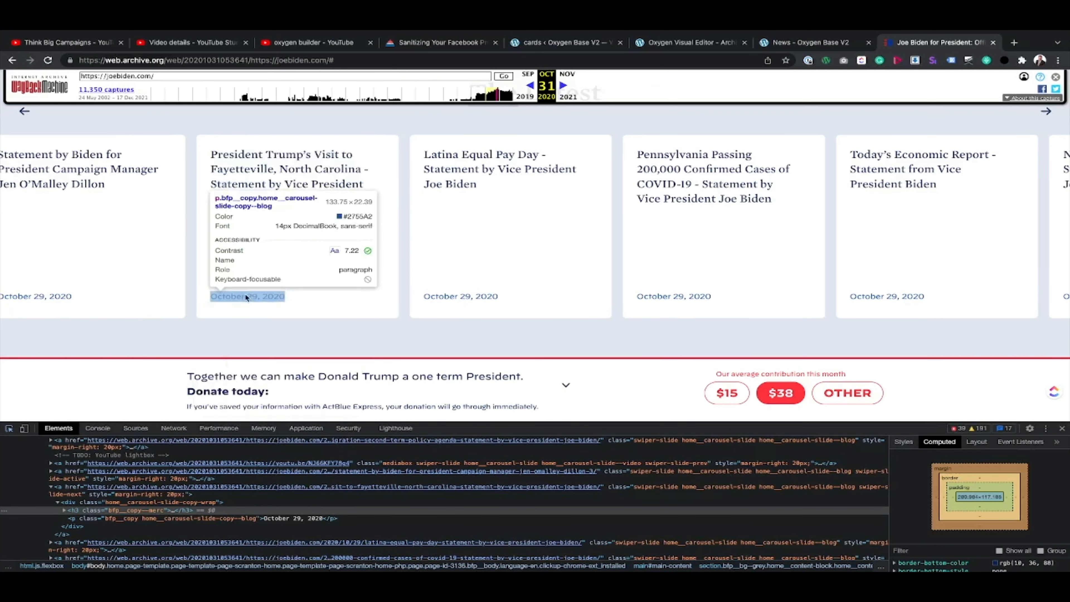
left_click(252, 280)
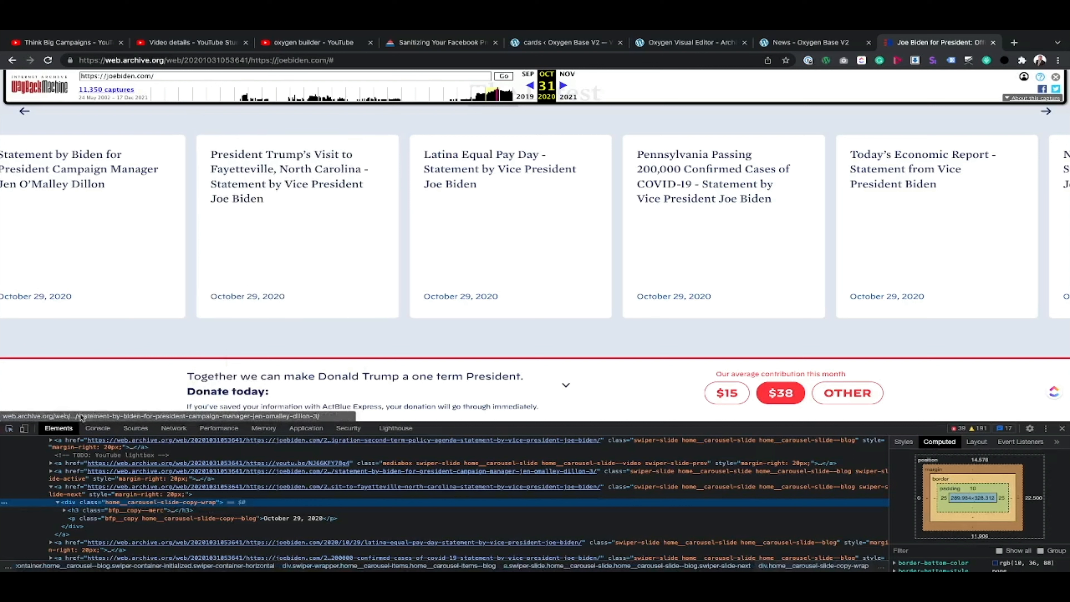
left_click(59, 503)
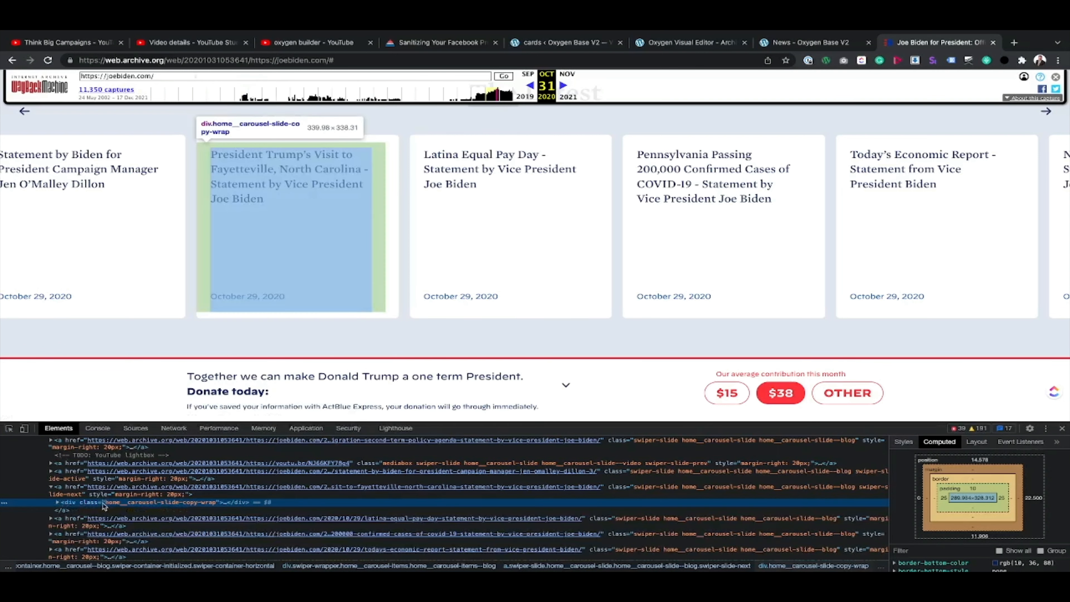
Step: Inspect the Fayetteville card's text wrapper, heading and whole slide on the Biden site to check their computed sizes
left_click(58, 502)
left_click(89, 510)
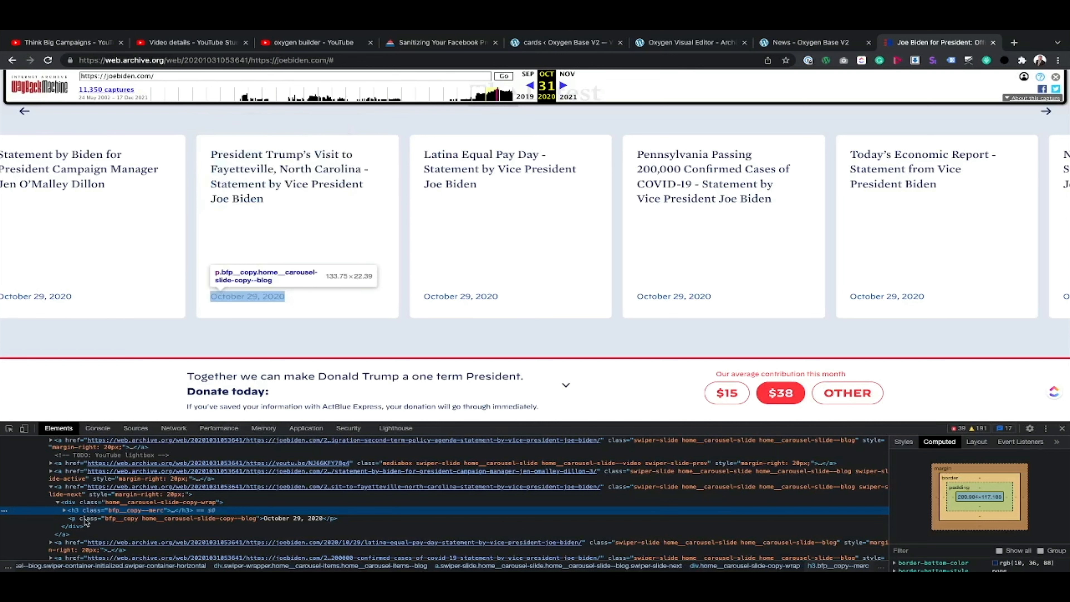
left_click(9, 427)
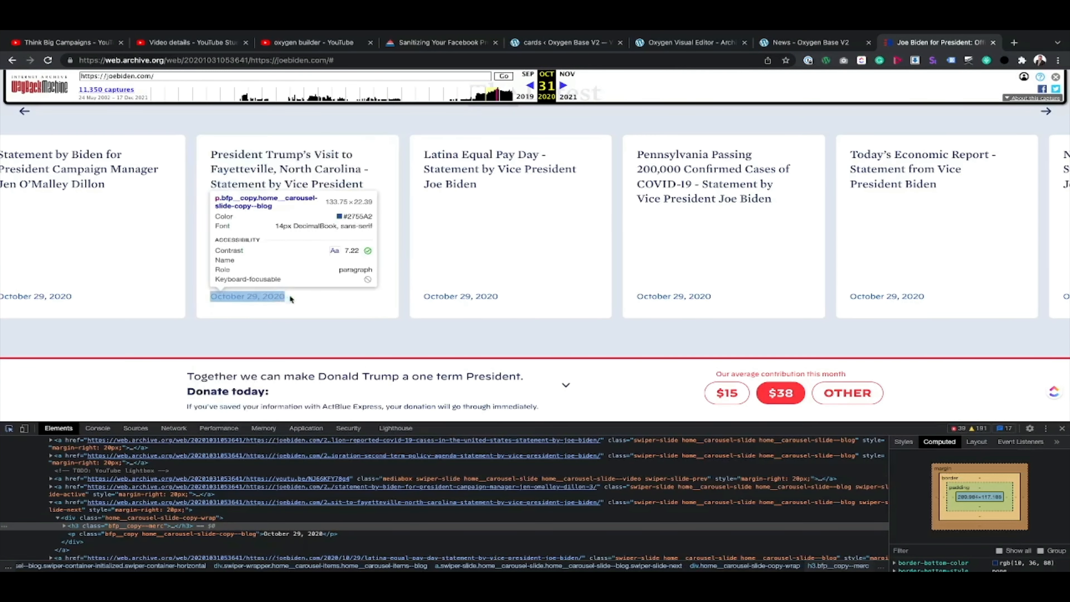
left_click(393, 162)
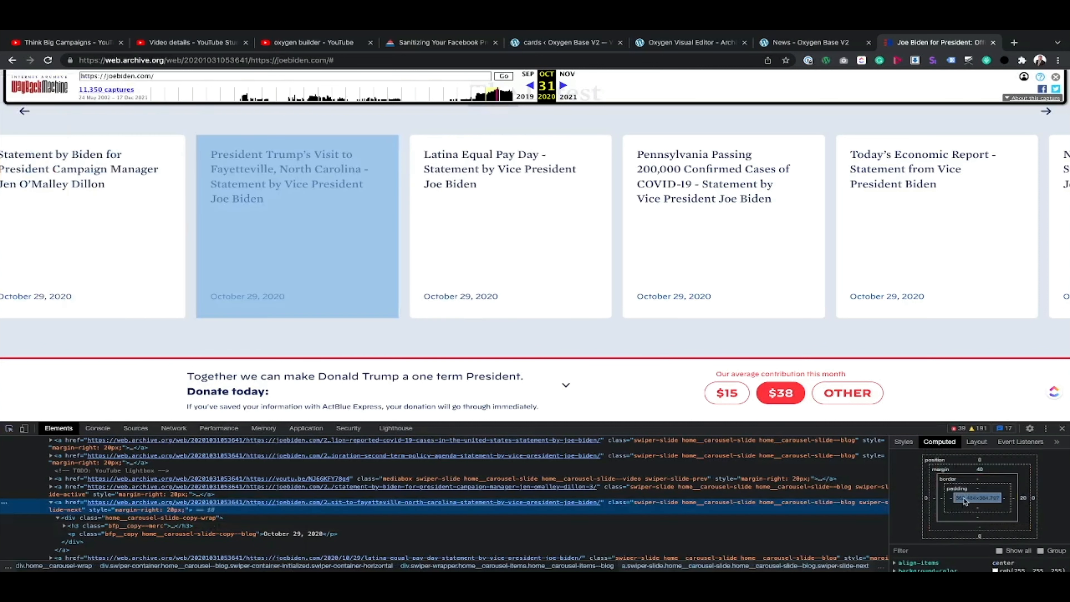
Step: Return to the card builder and add the custom CSS declaration min-height:360px to the Card Holder layer
left_click(560, 38)
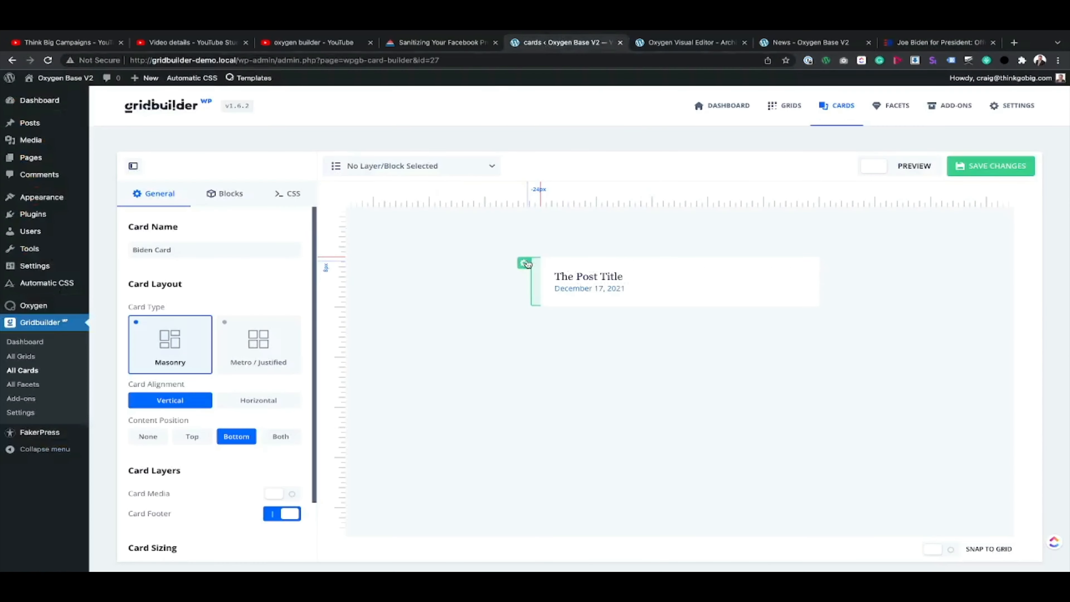
left_click(459, 171)
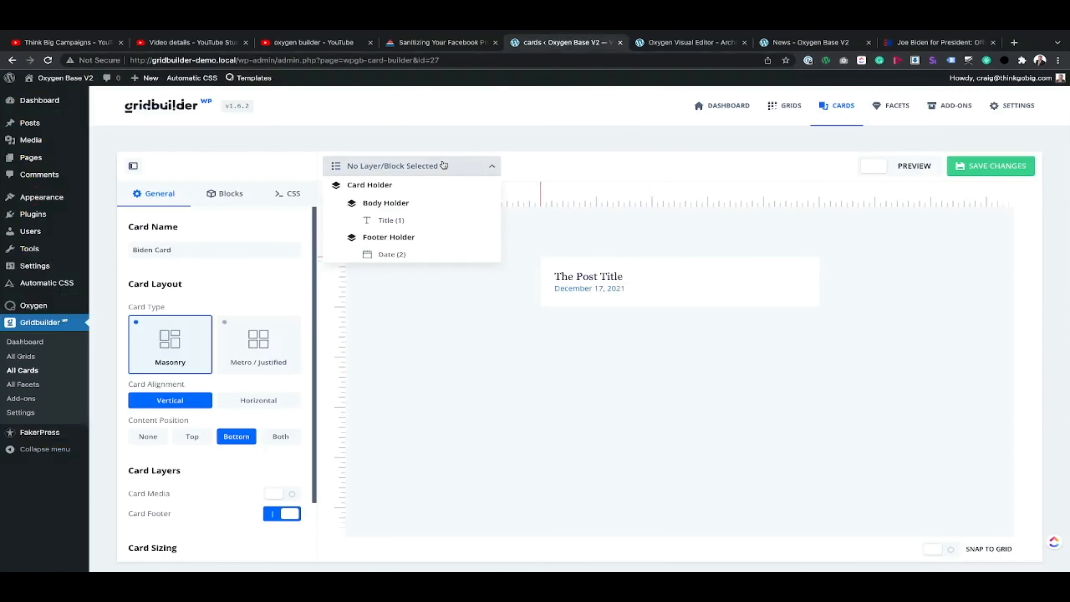
left_click(404, 186)
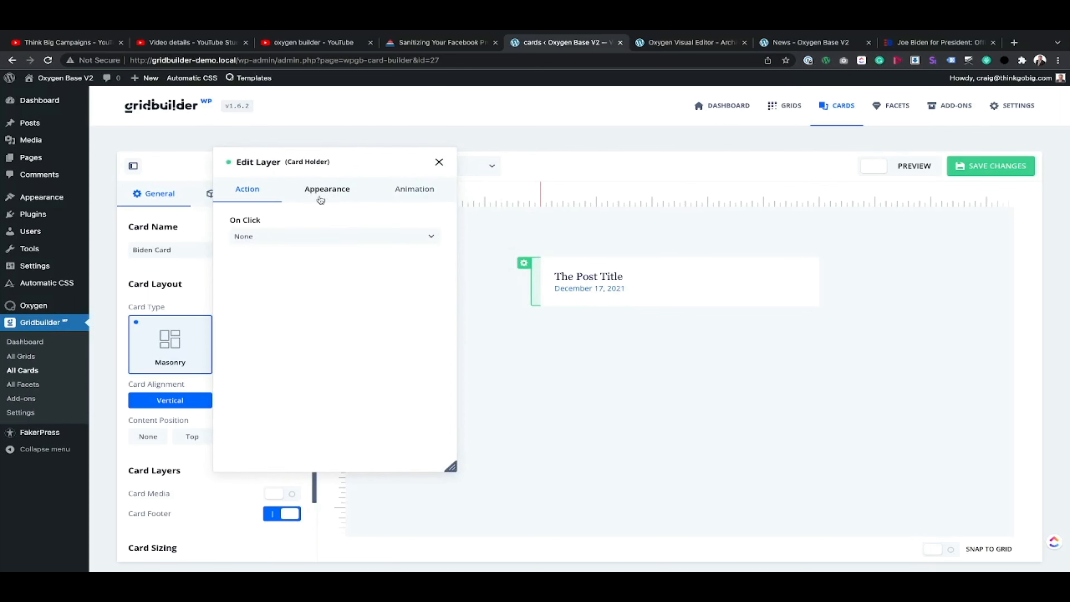
left_click(312, 191)
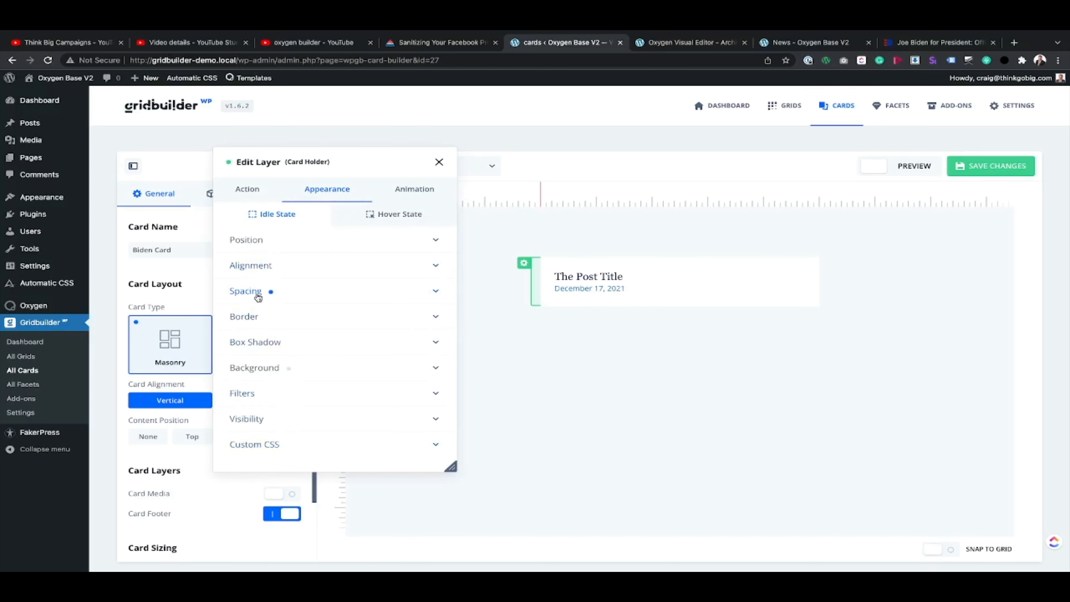
left_click(278, 445)
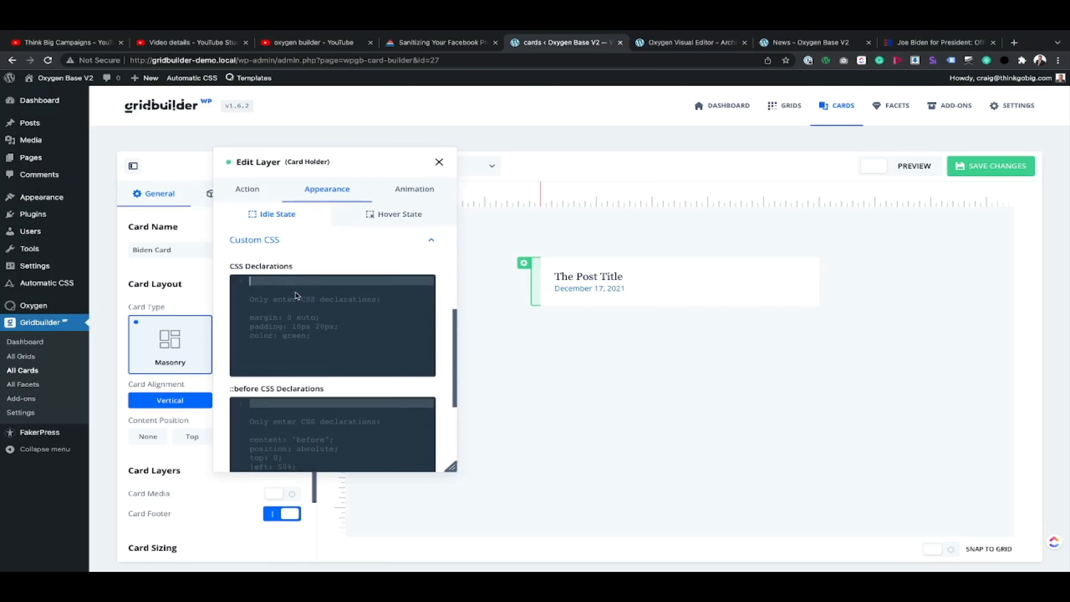
type("min-hei")
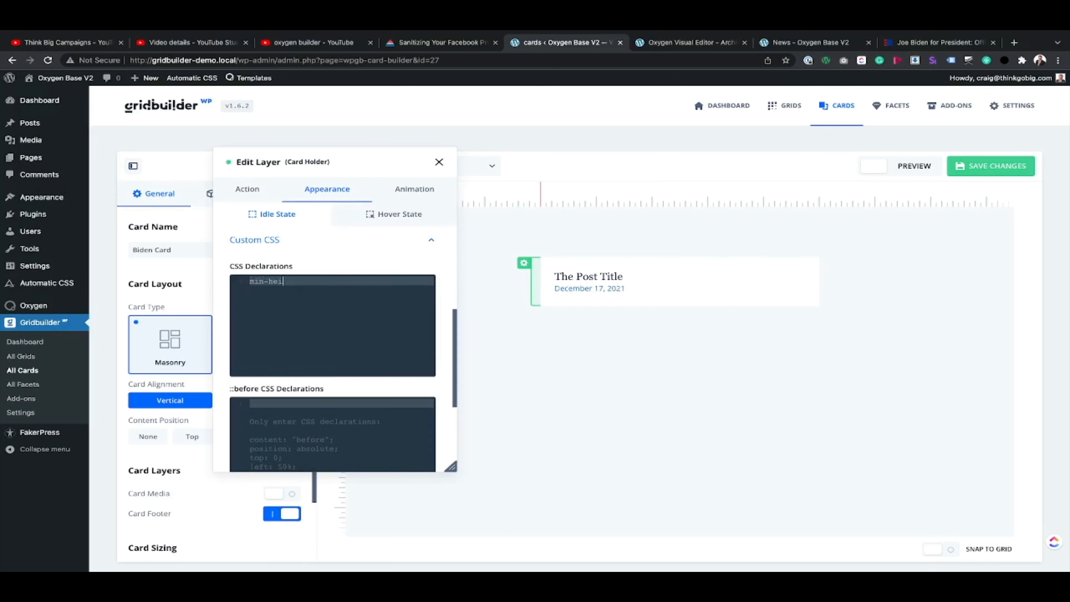
type("ght:360px")
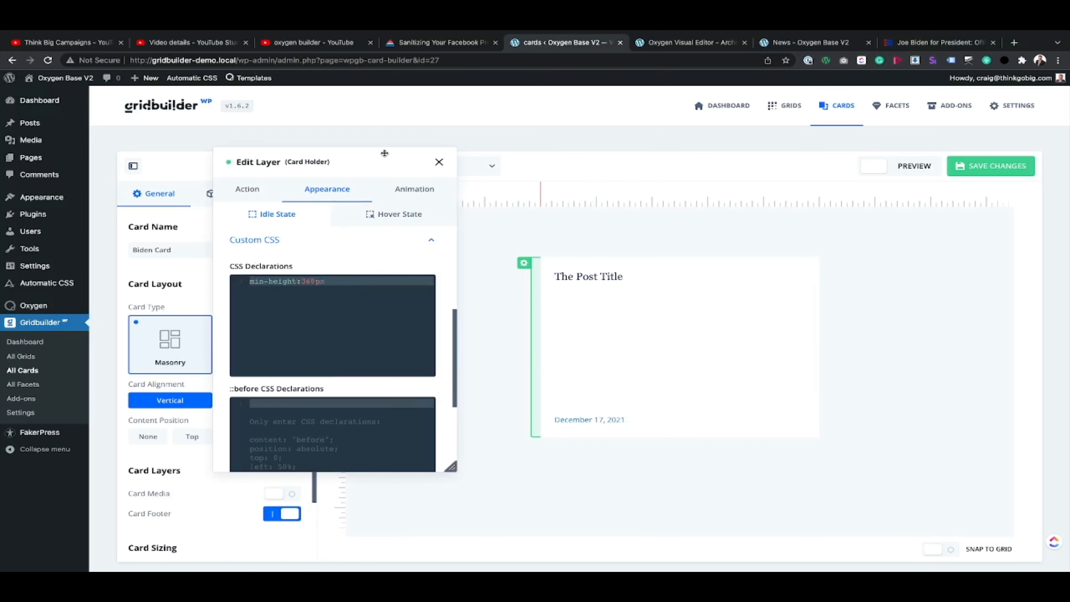
Step: Set the post title block's bottom margin to 20px and save the card
left_click(579, 277)
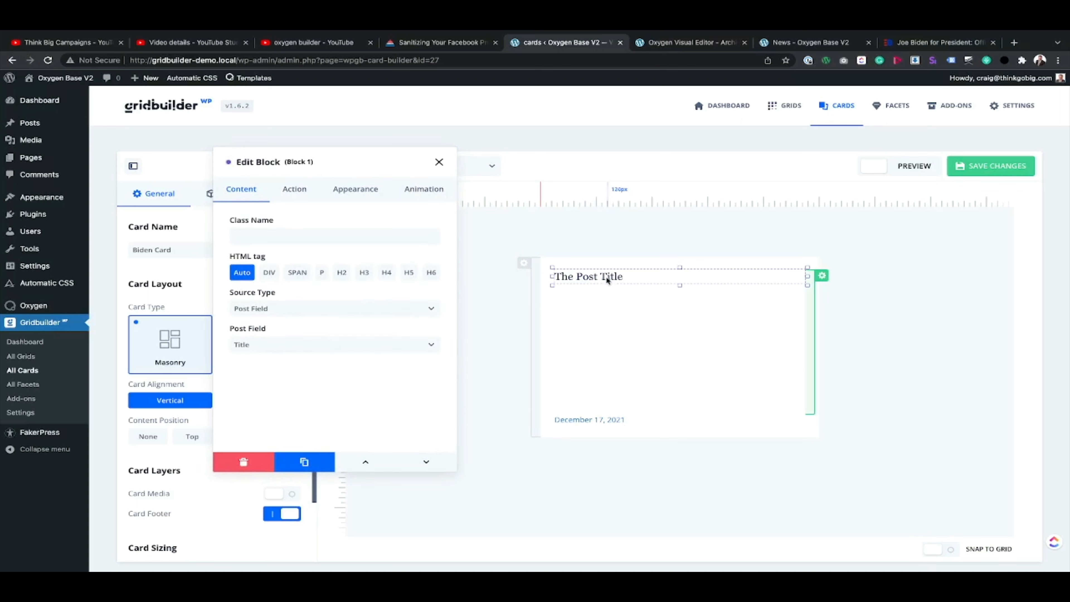
left_click(355, 189)
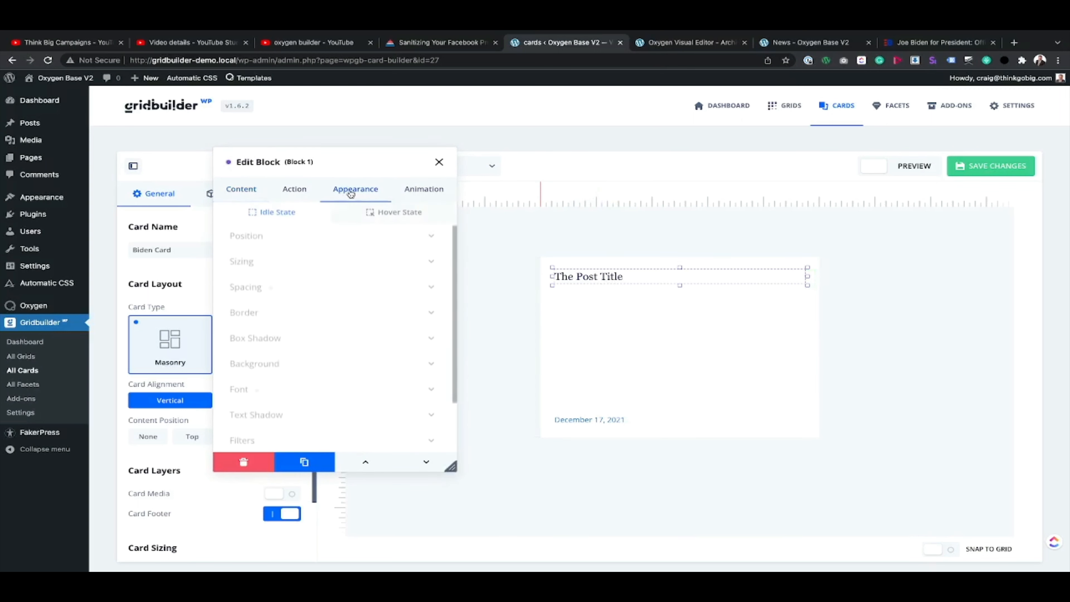
left_click(252, 291)
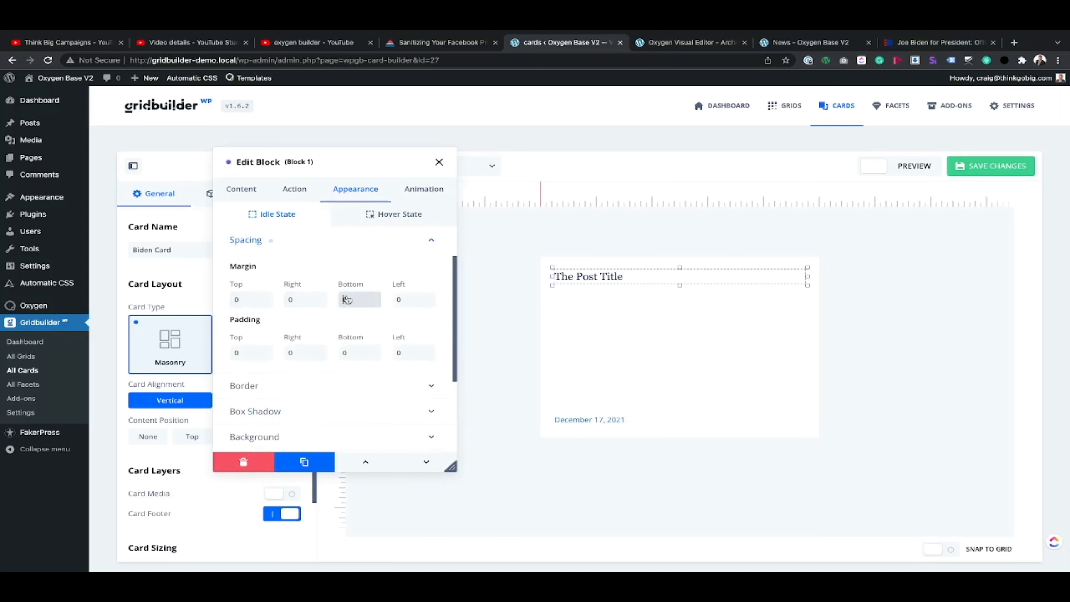
type("px")
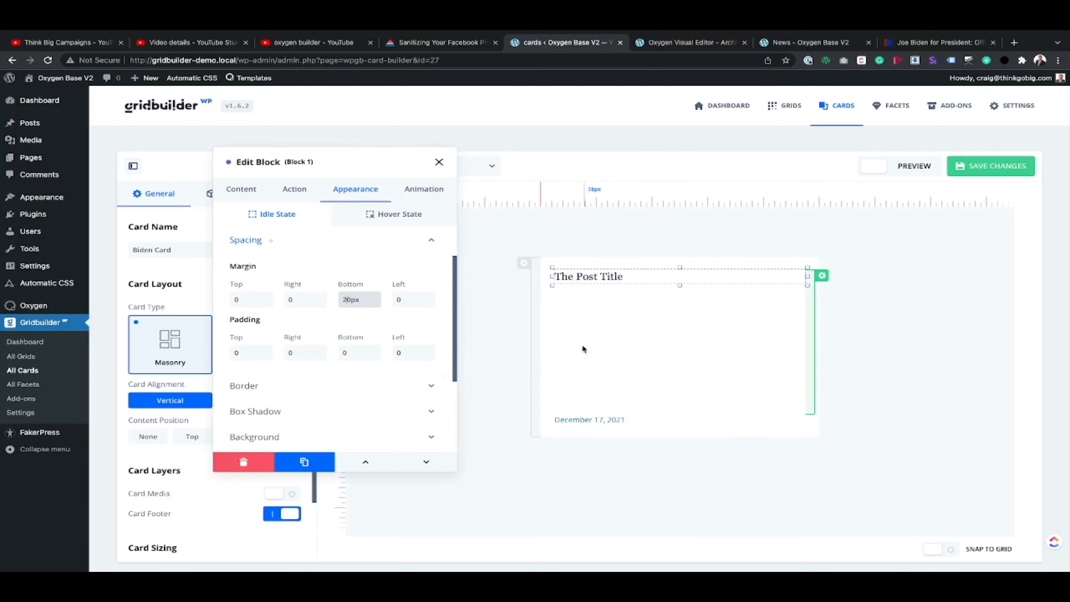
left_click(998, 166)
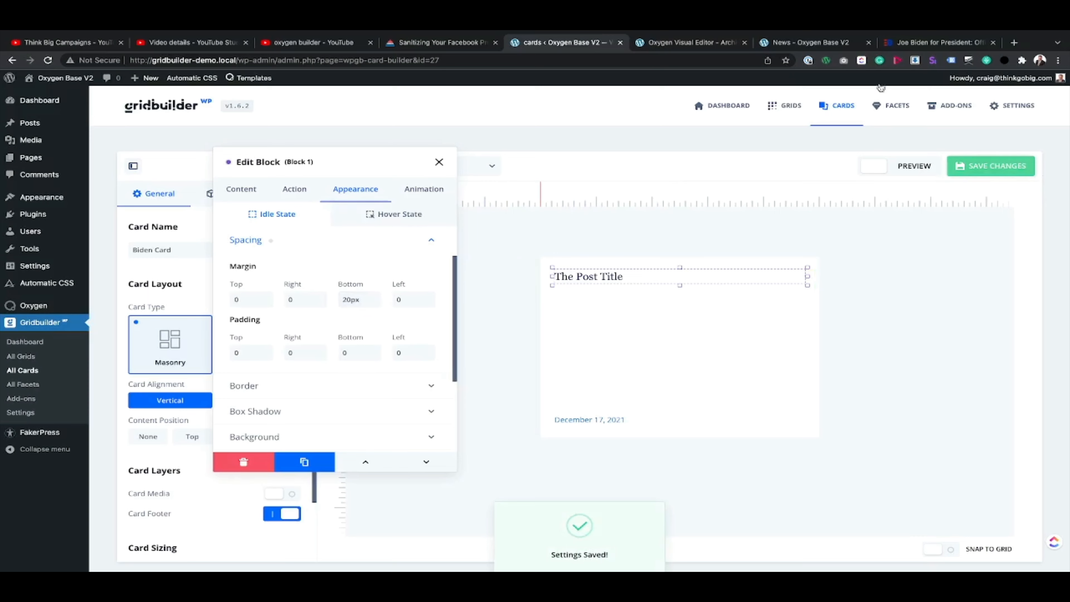
Step: Reload the News page and inspect the carousel cards' markup and styles
left_click(809, 42)
left_click(49, 60)
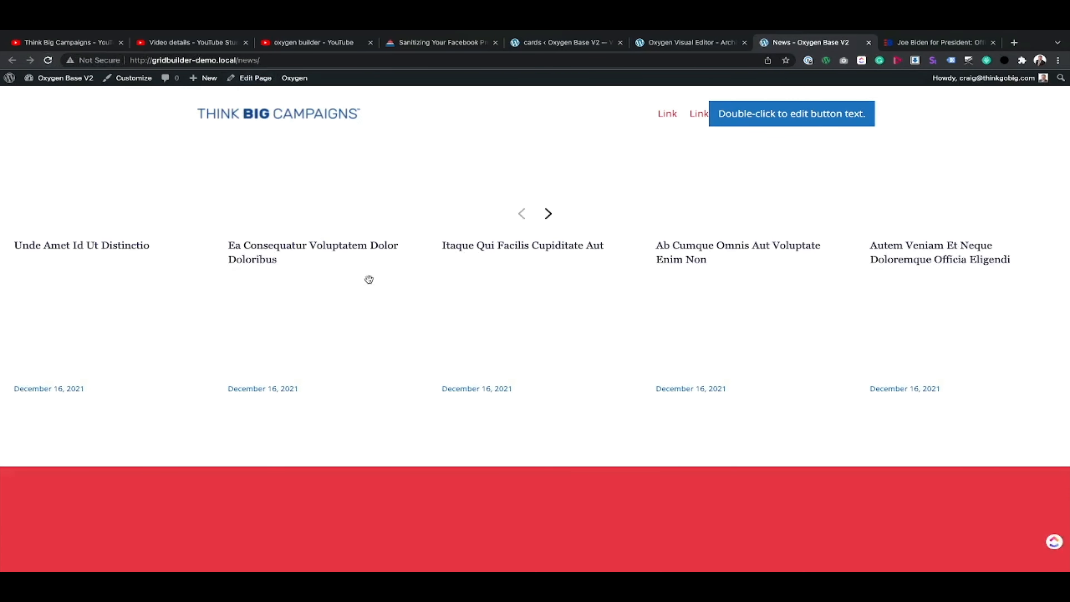
key("super+alt+i")
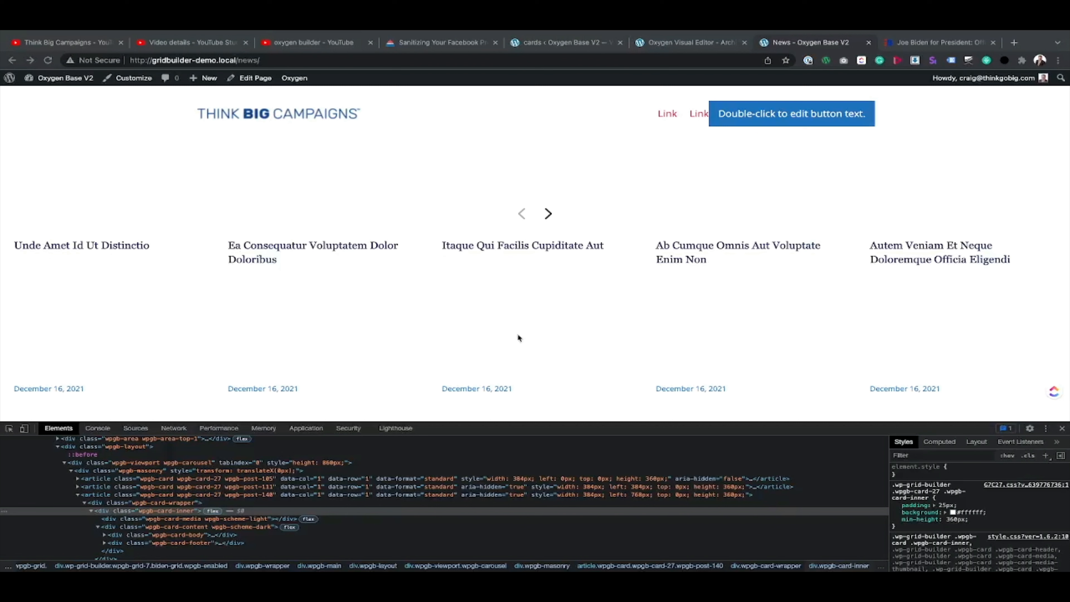
Step: Inspect "The Latest" section on the Biden site and copy its background colour value, #E0E5EF
left_click(930, 46)
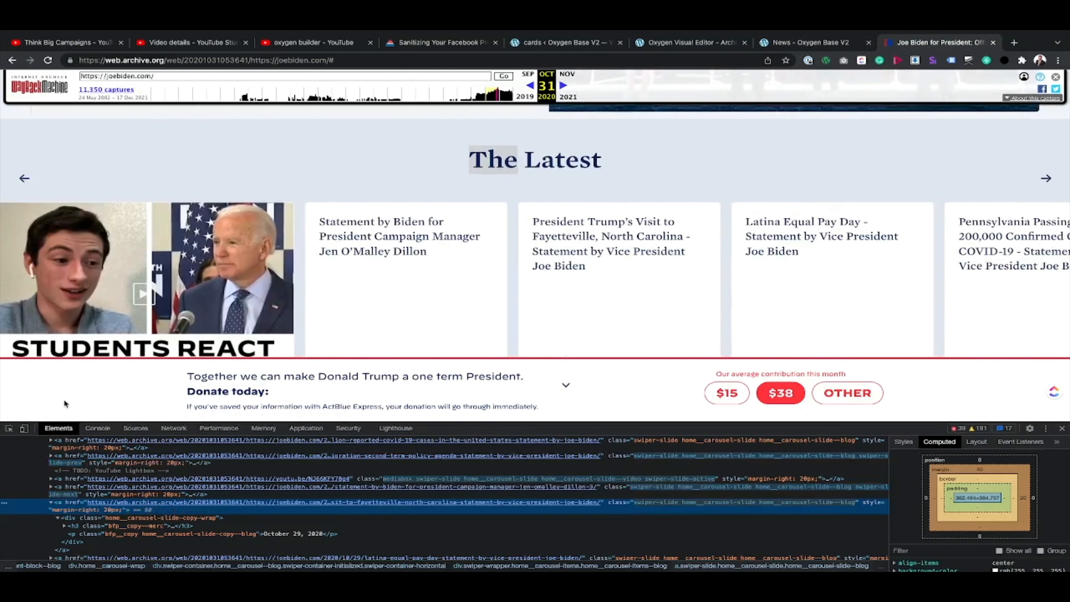
left_click(9, 428)
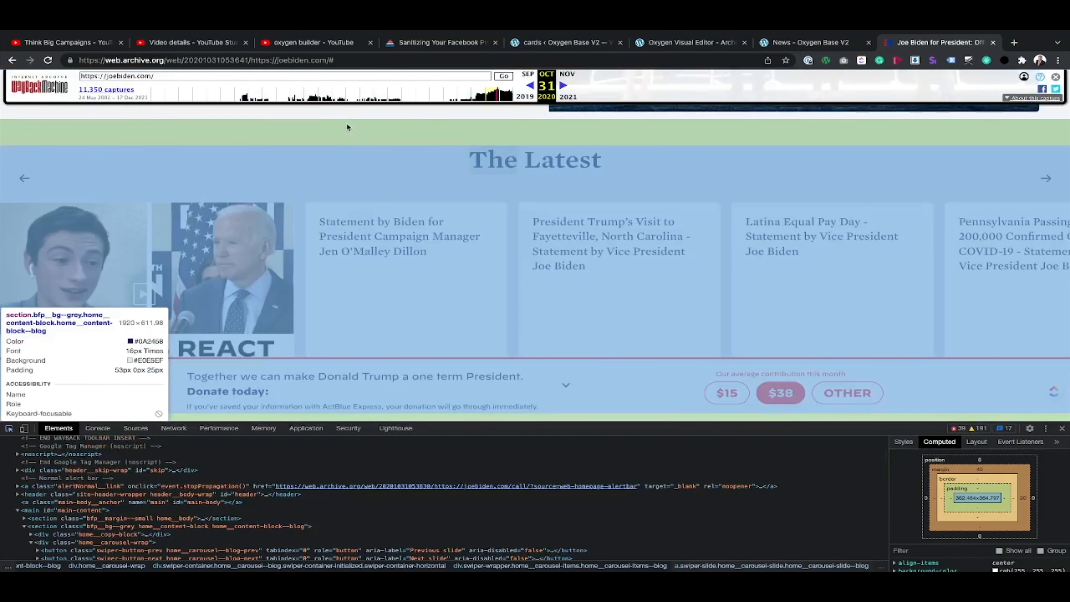
left_click(347, 124)
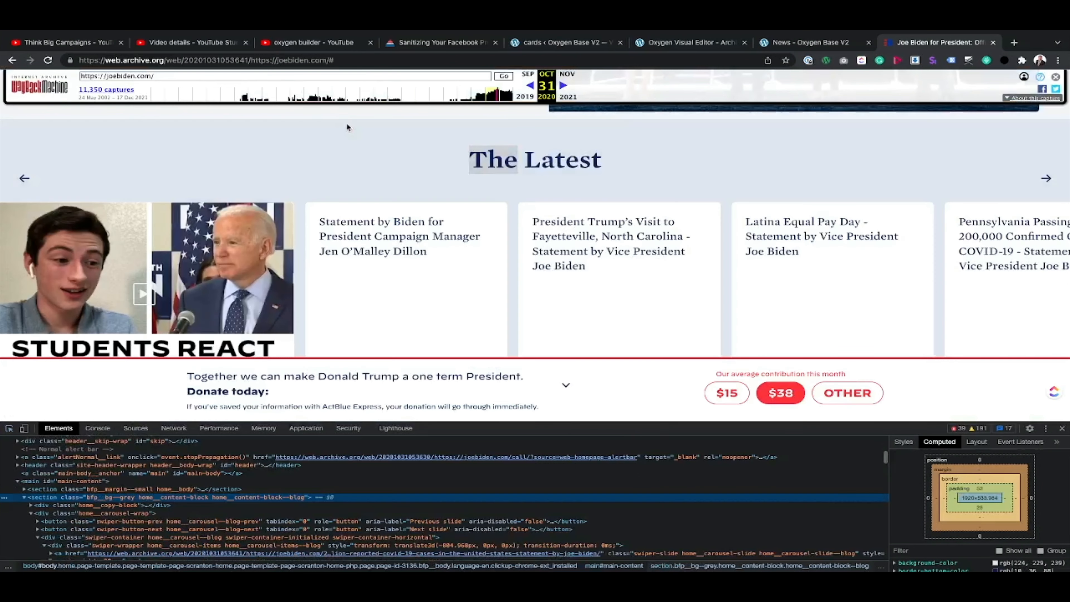
left_click(904, 441)
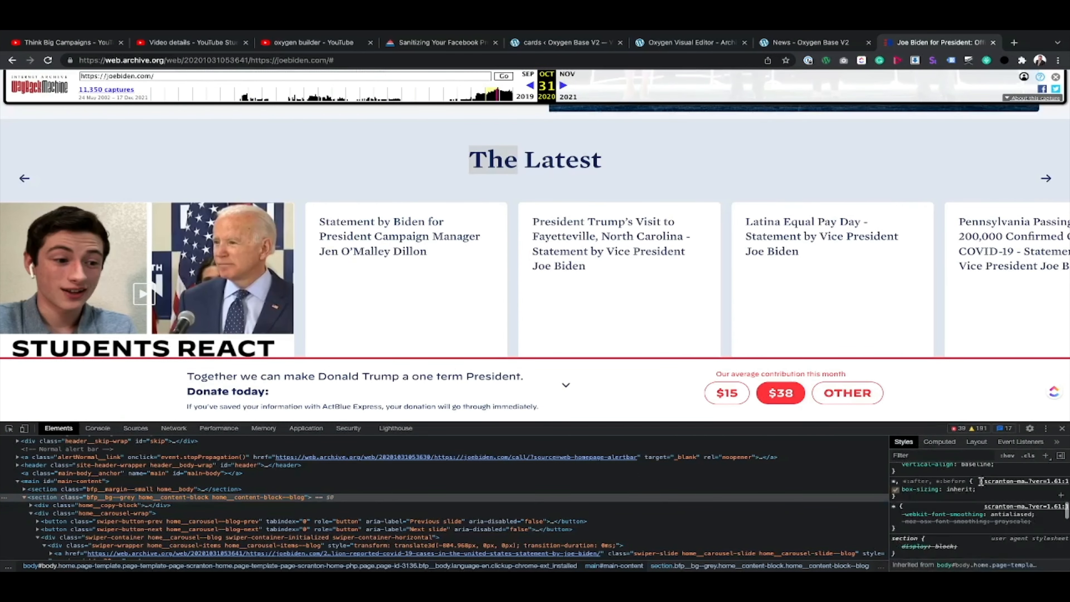
scroll(984, 490, "down", 8)
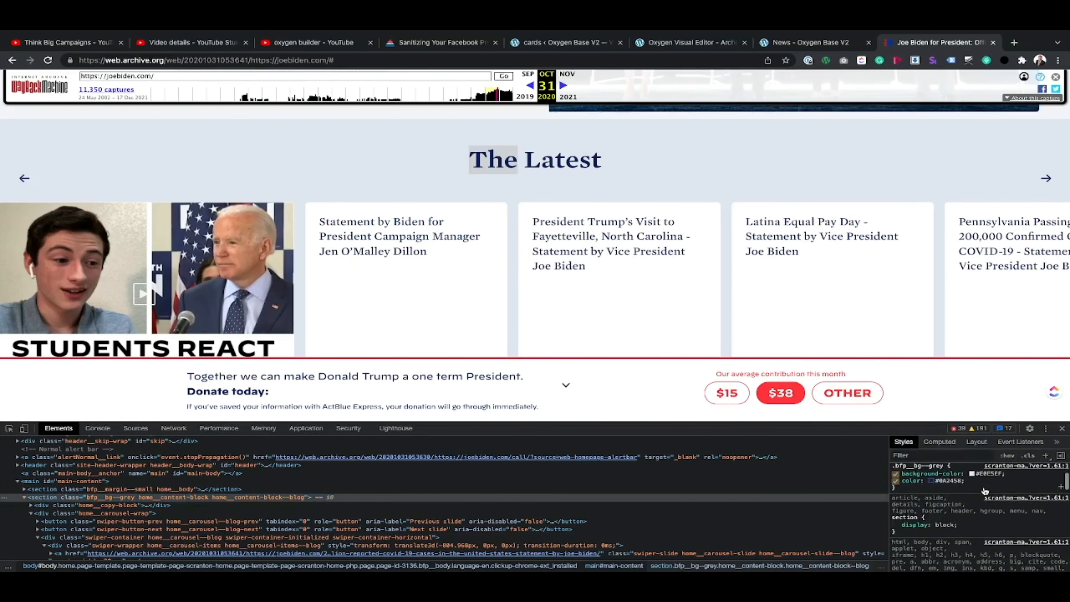
left_click(987, 474)
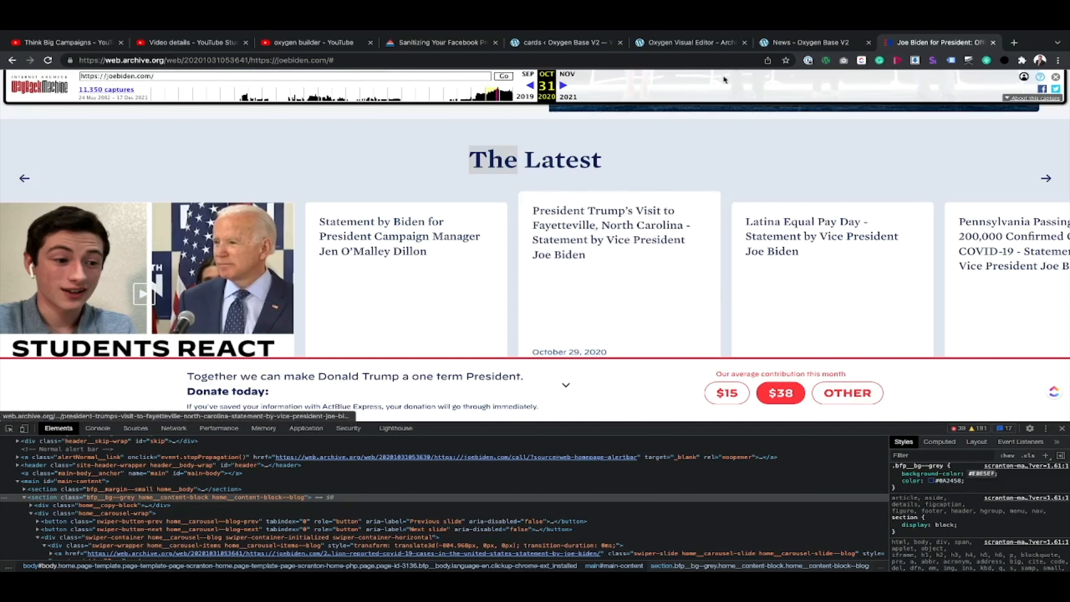
Step: In the Oxygen editor, set the background colour of the section containing the grid to #e0e5ef and save the template
left_click(691, 42)
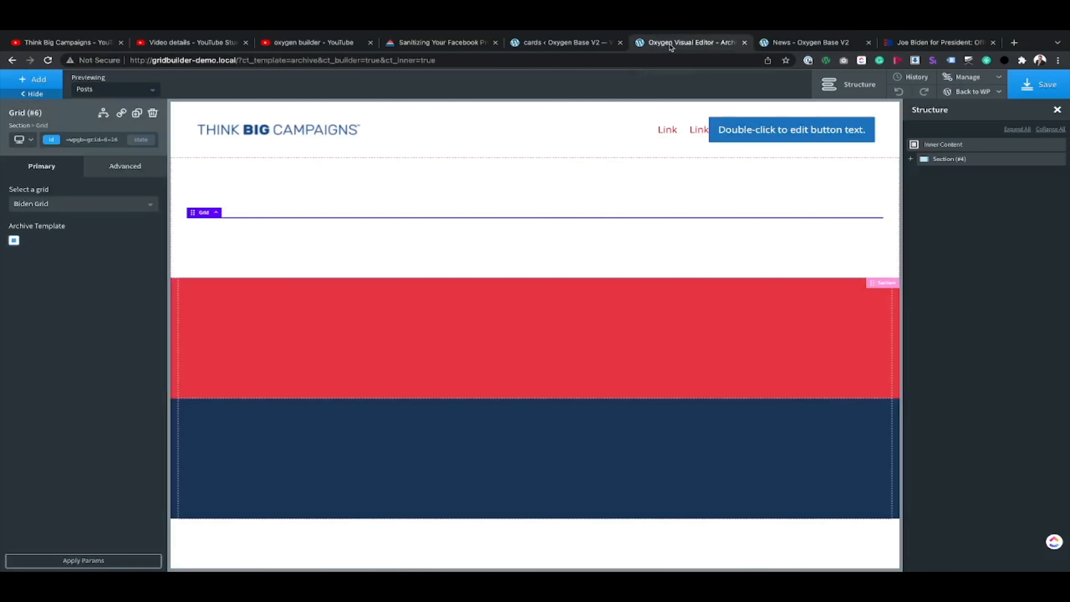
left_click(910, 159)
left_click(948, 159)
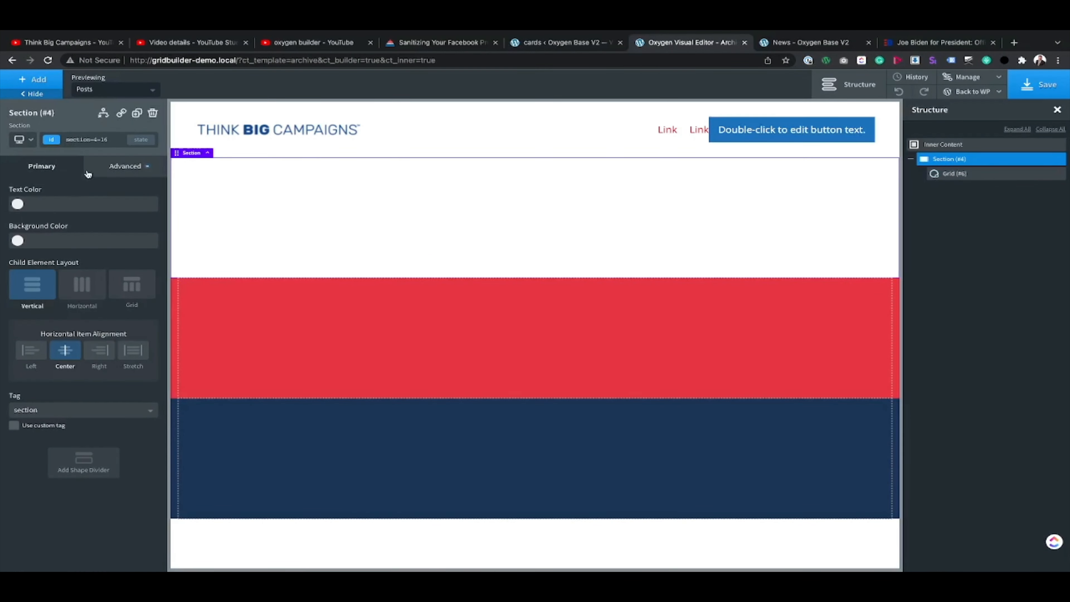
type("#e0e5ef")
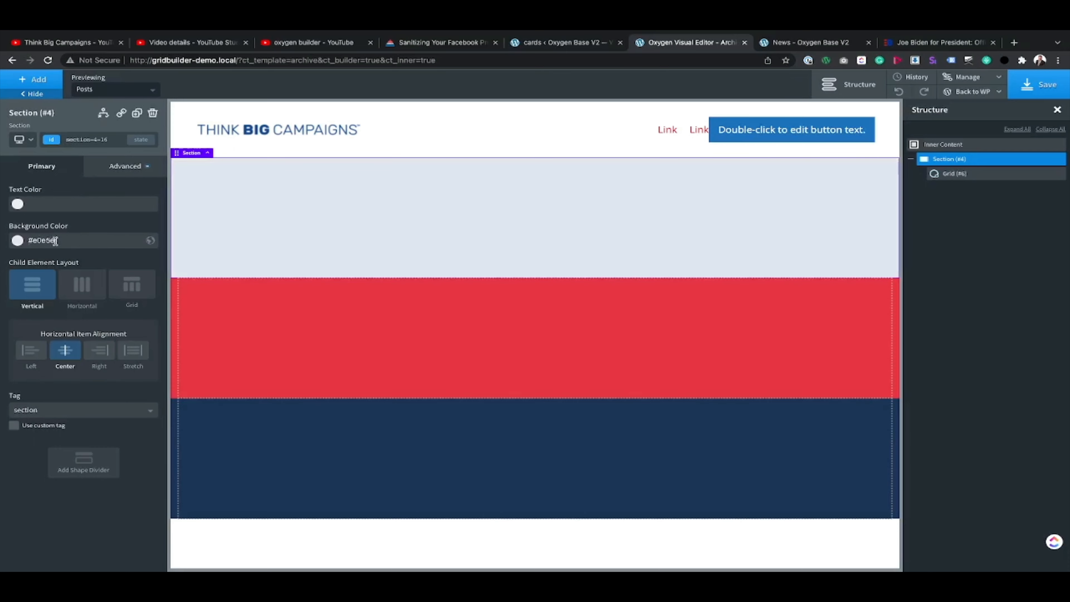
left_click(1023, 86)
Step: Reload the News page and check the card carousel against the section's background
left_click(805, 42)
key("super+r")
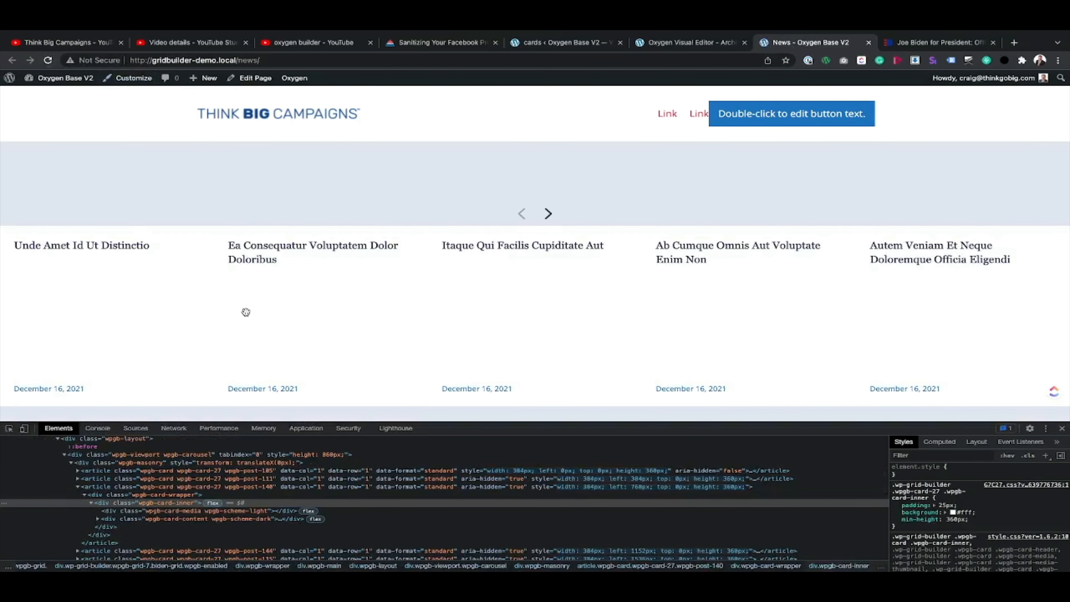
scroll(246, 311, "down", 2)
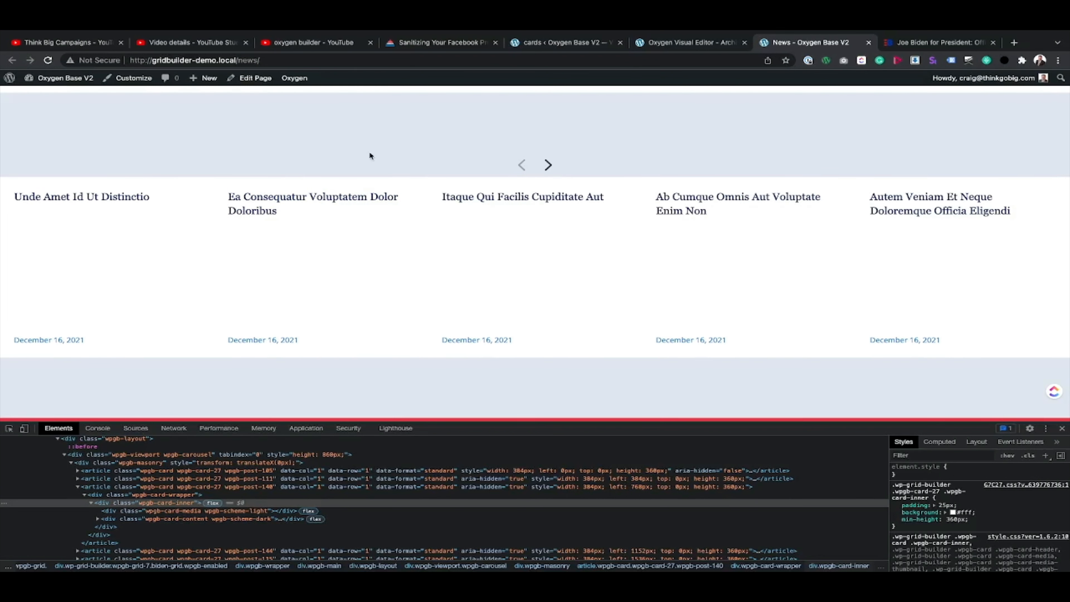
Step: From the card builder, open the list of all grids in a new tab and open the Biden Grid's settings
left_click(555, 44)
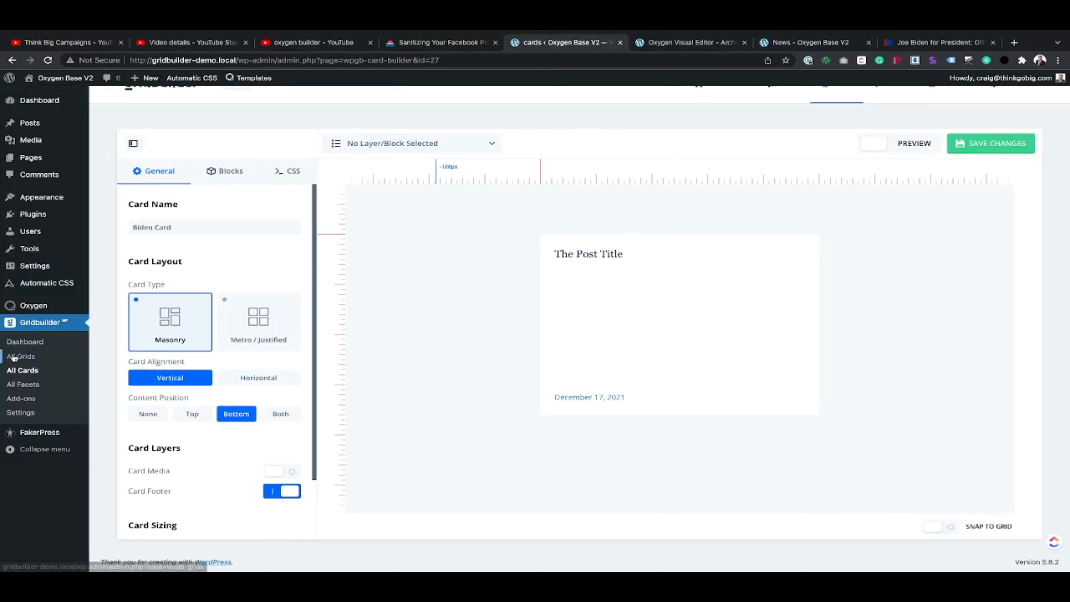
right_click(30, 355)
left_click(38, 363)
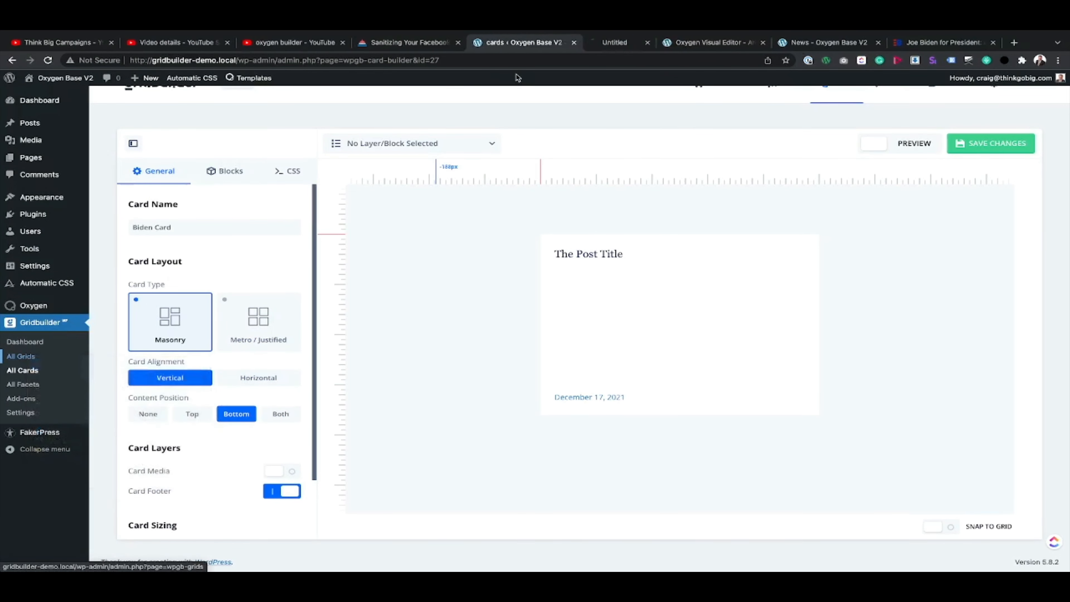
left_click(605, 45)
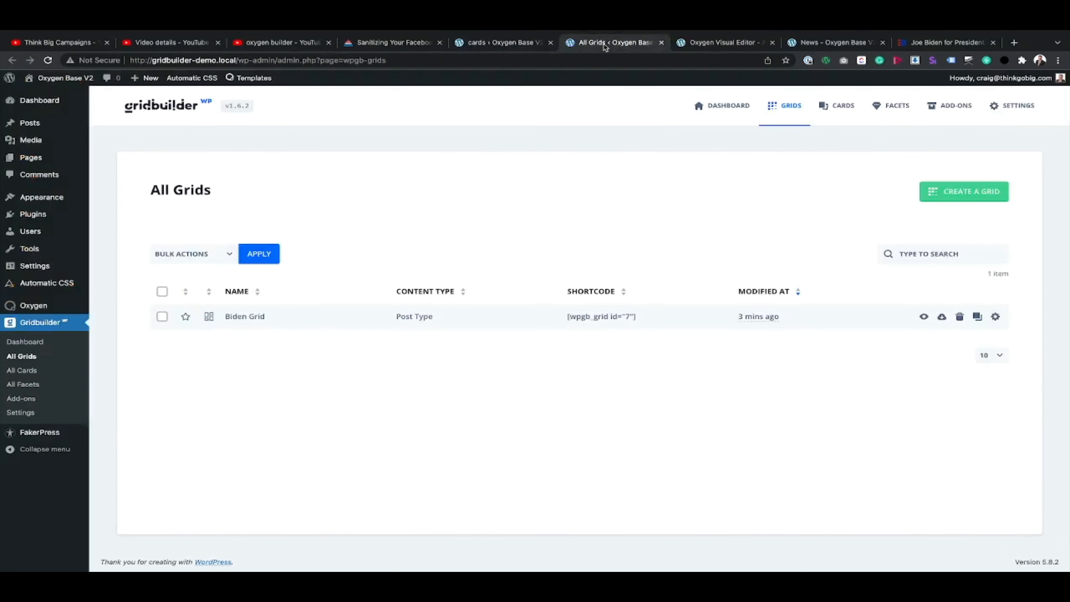
left_click(260, 314)
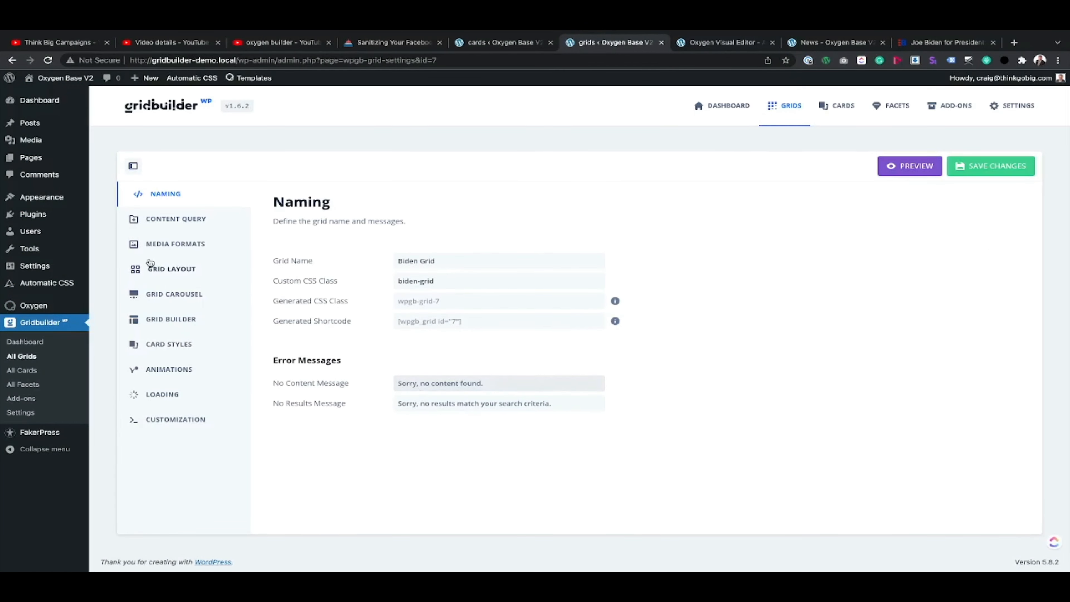
Step: In the Biden Grid's layout settings, set the card spacing for the widest browser size (9999 px) to 20 px and save the grid
left_click(169, 298)
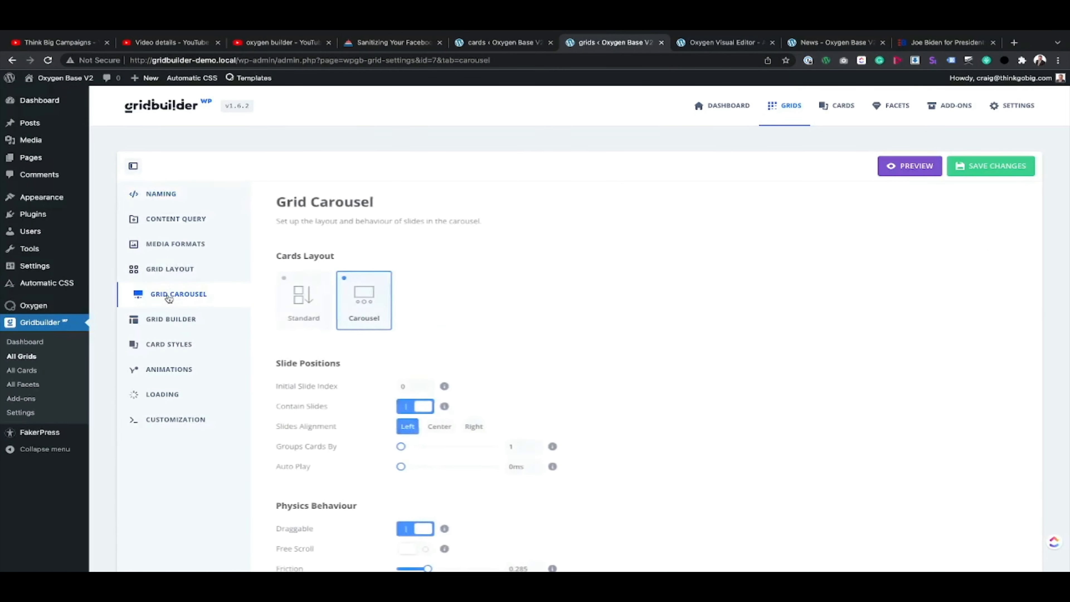
left_click(171, 319)
left_click(168, 344)
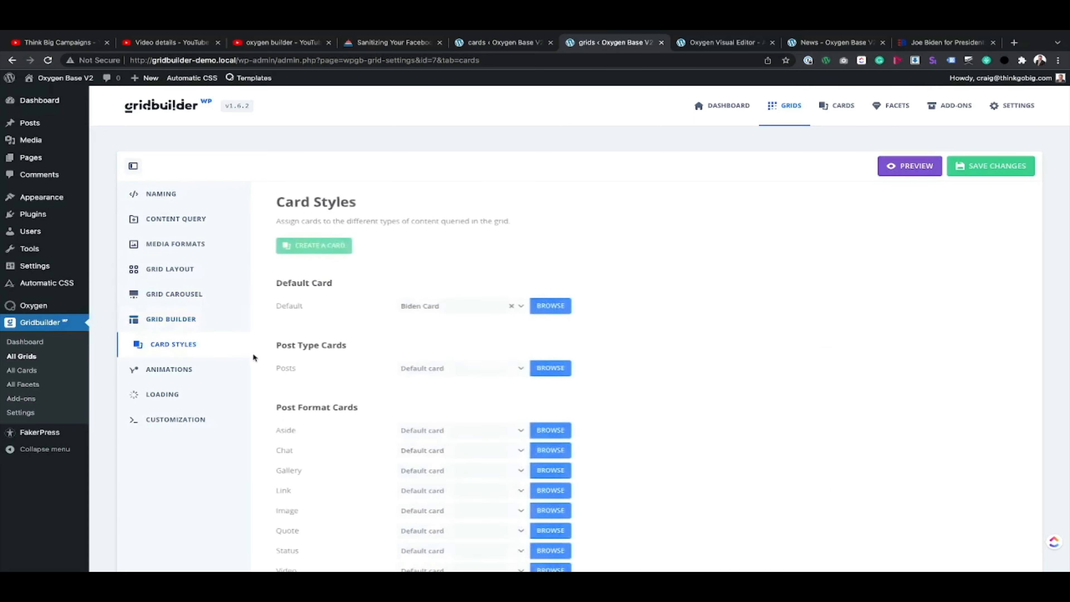
left_click(173, 270)
scroll(337, 359, "down", 6)
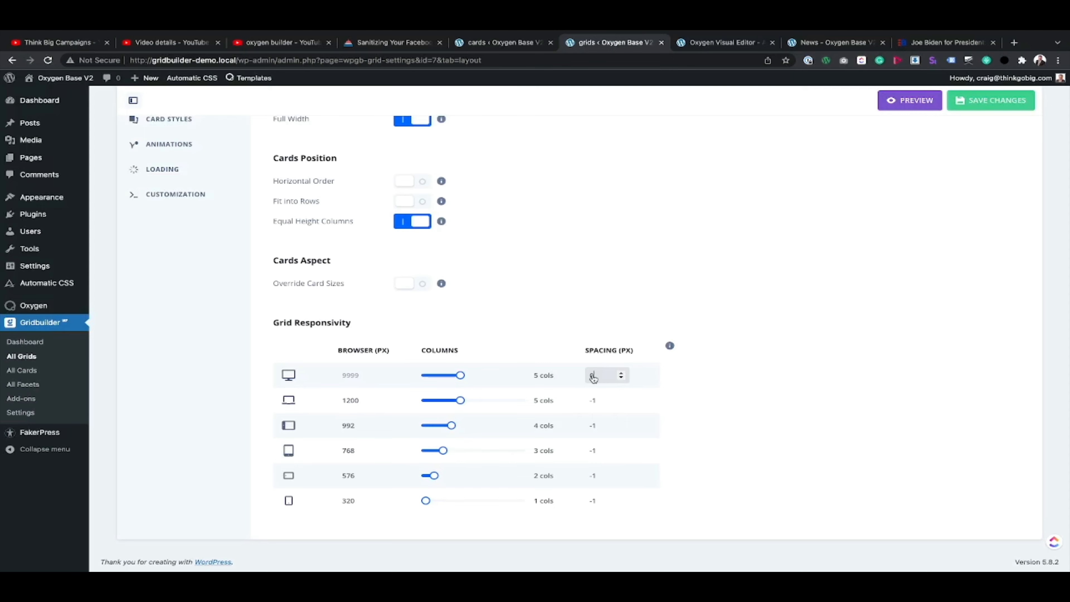
left_click(944, 42)
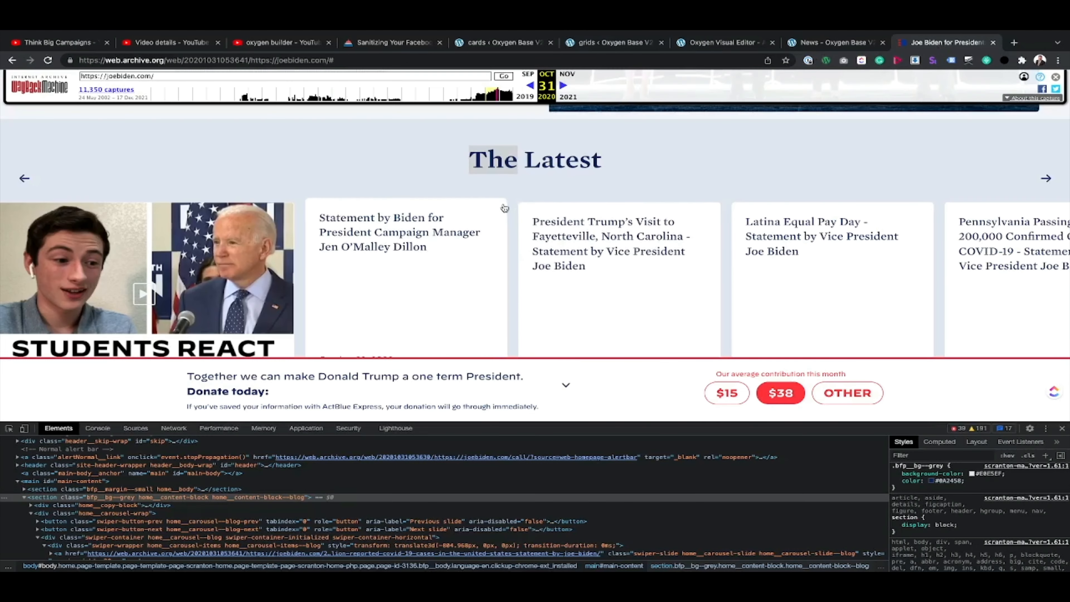
left_click(602, 46)
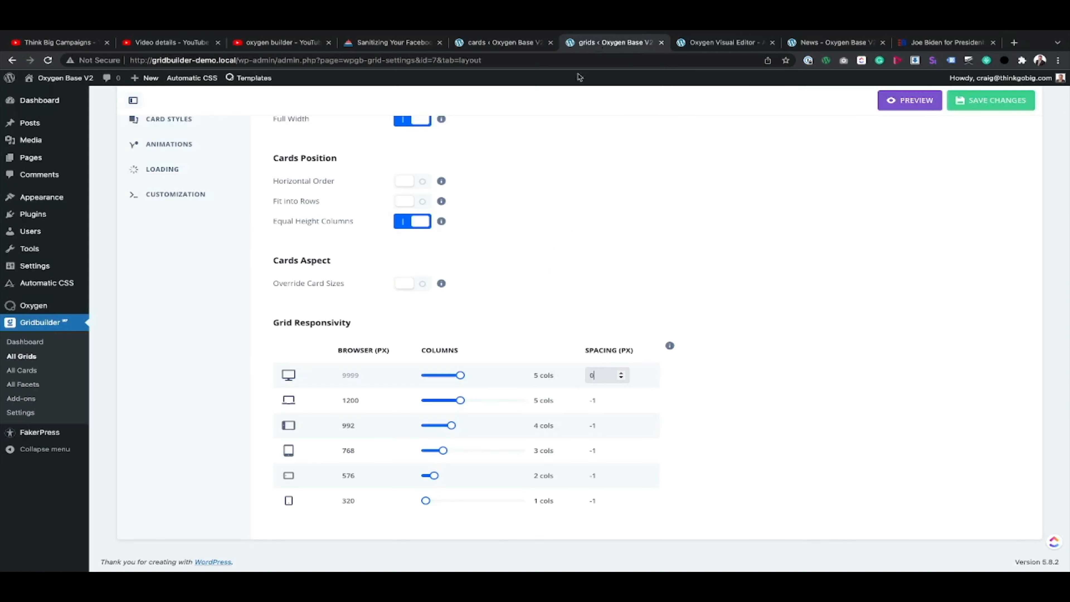
key("BackSpace")
left_click(990, 101)
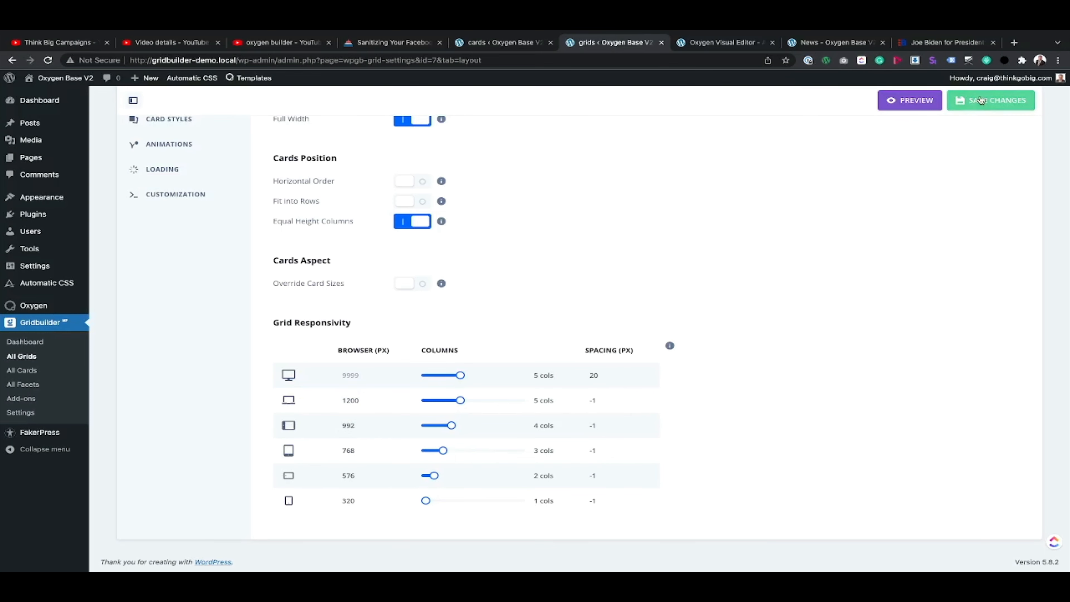
Step: Reload the News page and compare its card spacing with "The Latest" section on the Biden site
left_click(824, 44)
left_click(48, 60)
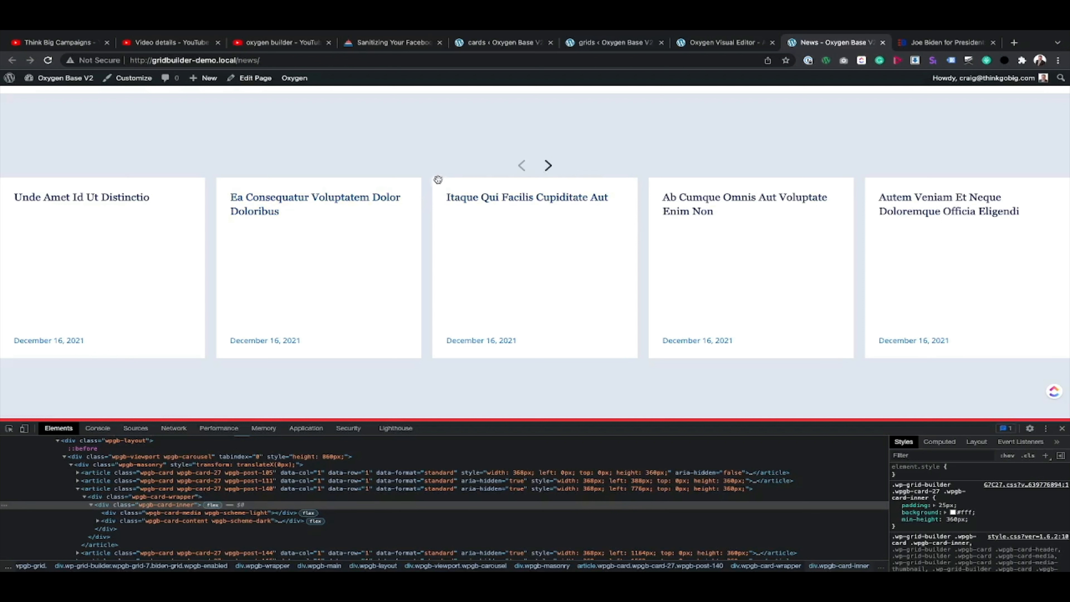
left_click(932, 45)
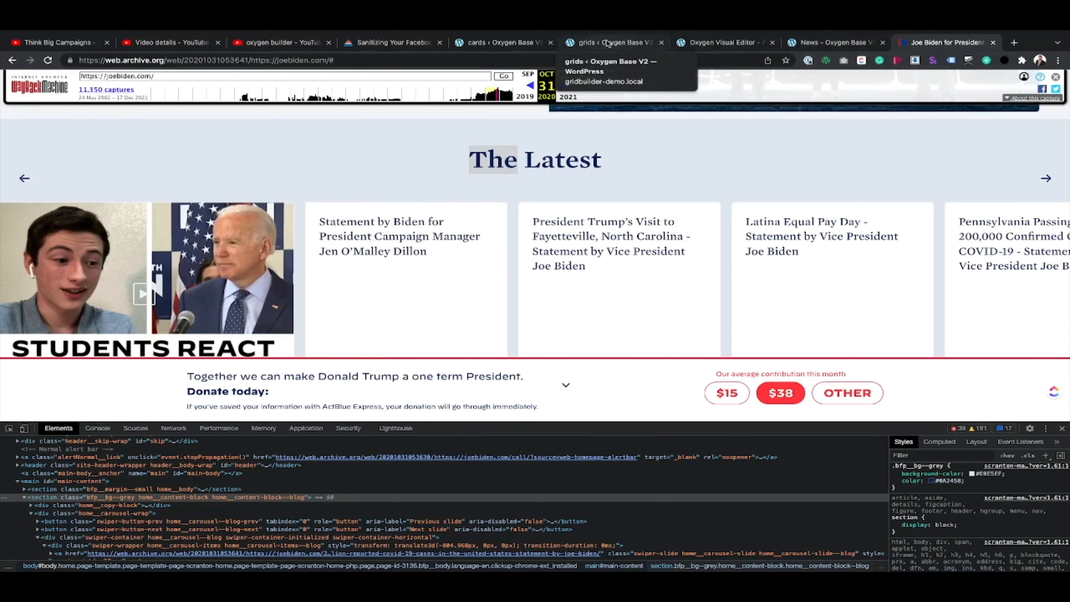
Step: In the Biden Card's Card Holder layer, set the border radius of all four corners to 6px
left_click(504, 43)
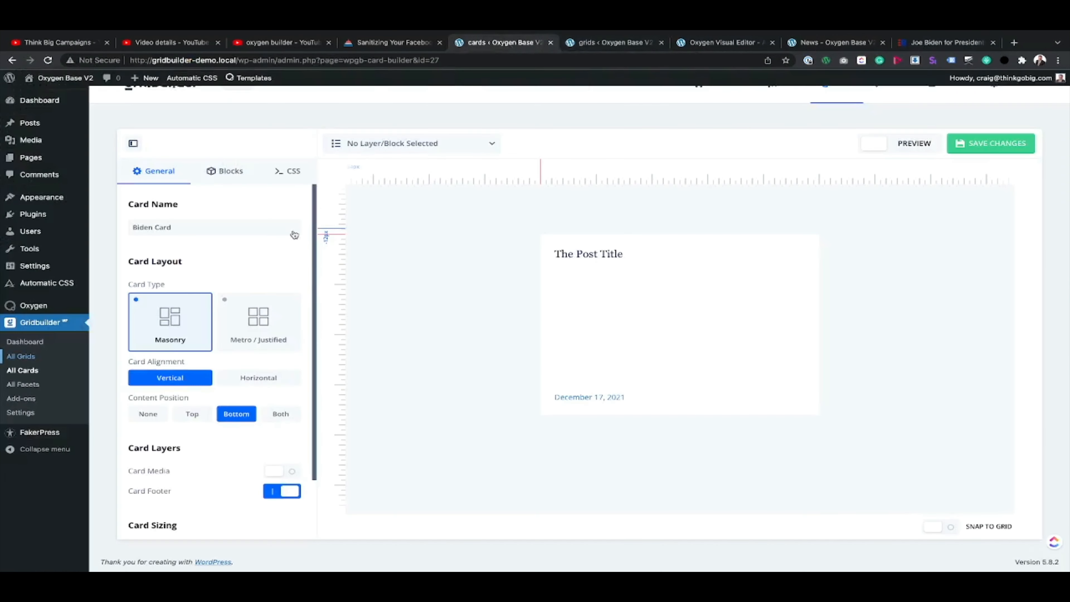
left_click(523, 241)
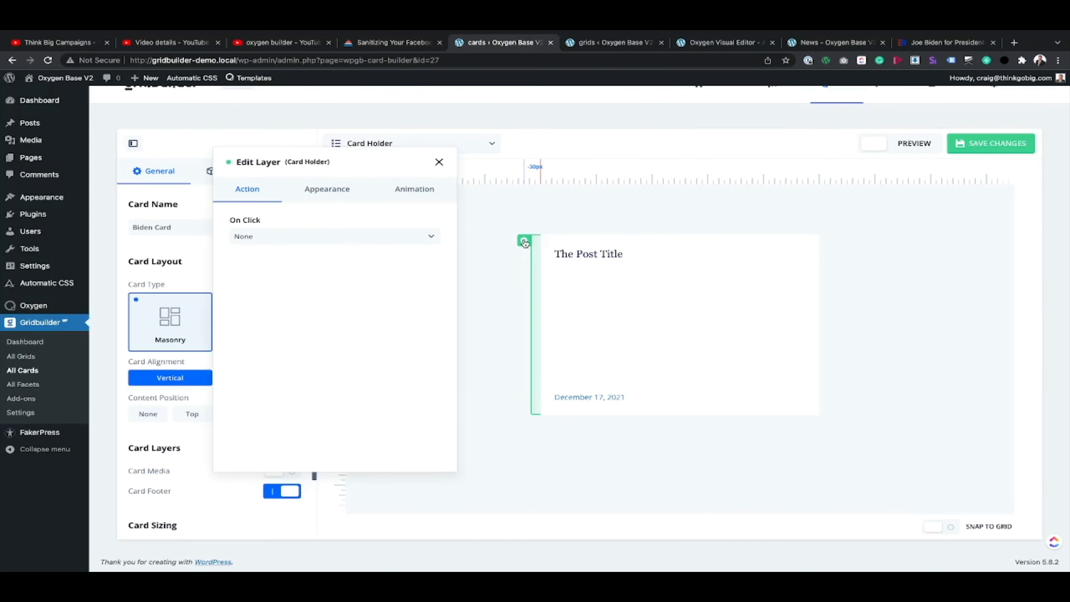
left_click(322, 194)
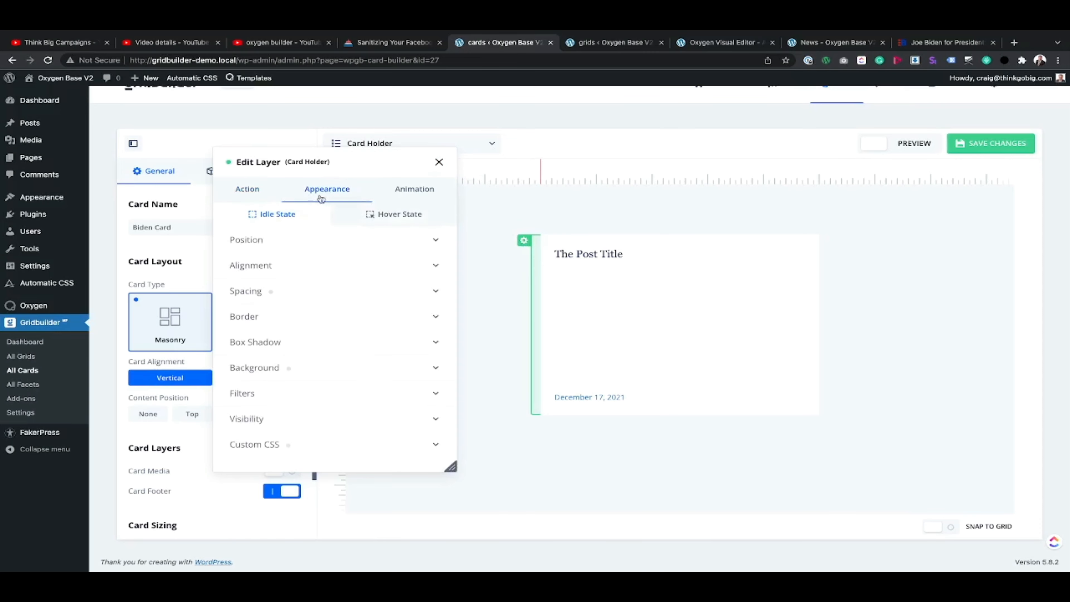
left_click(300, 316)
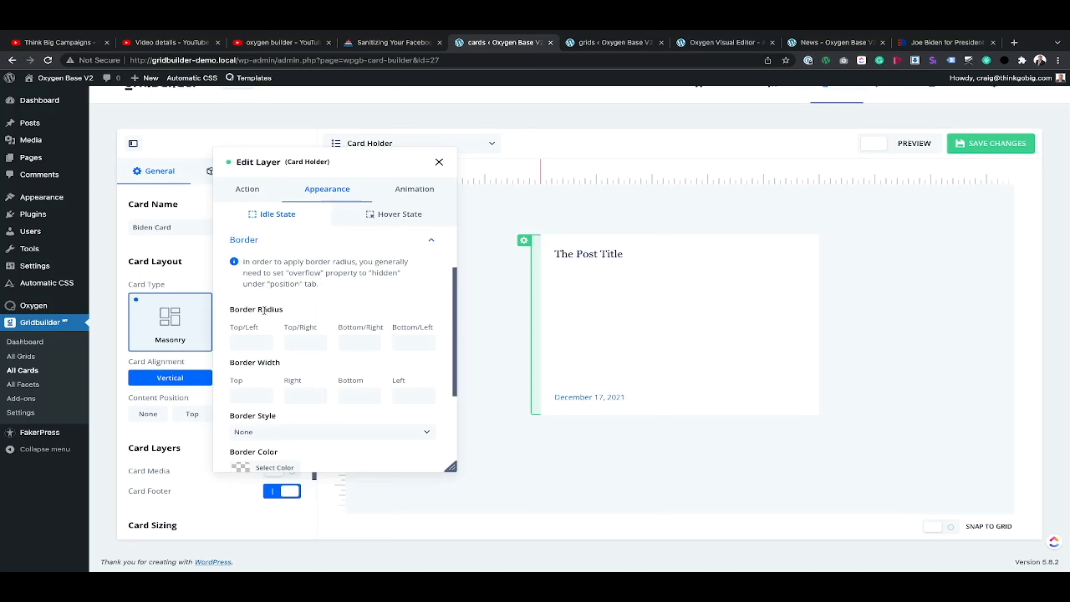
left_click(246, 341)
type("6px")
left_click(291, 343)
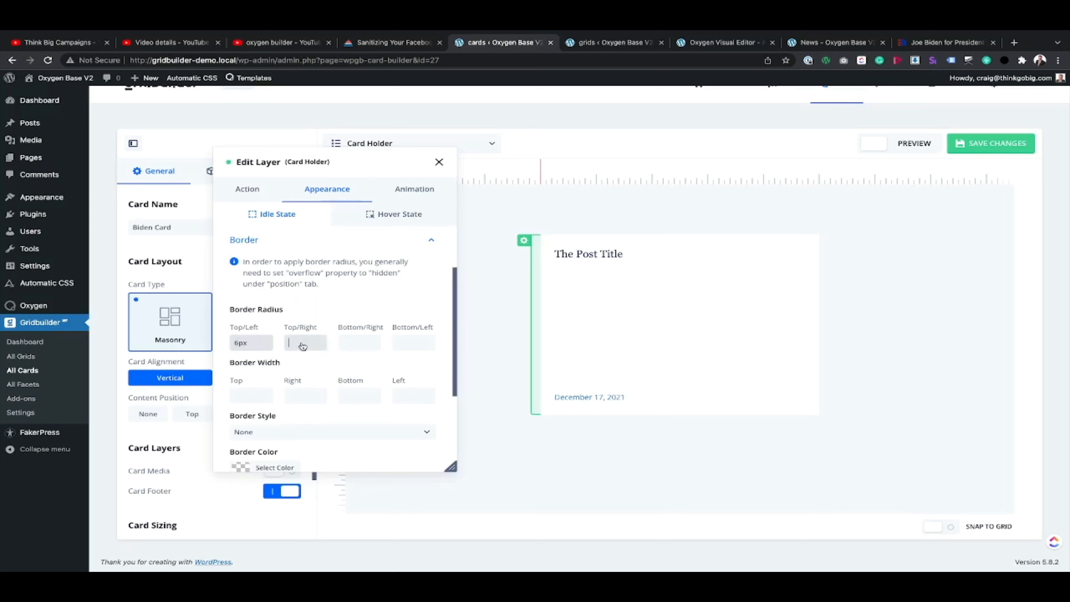
type("6px")
left_click(361, 345)
type("6px")
left_click(404, 344)
type("6")
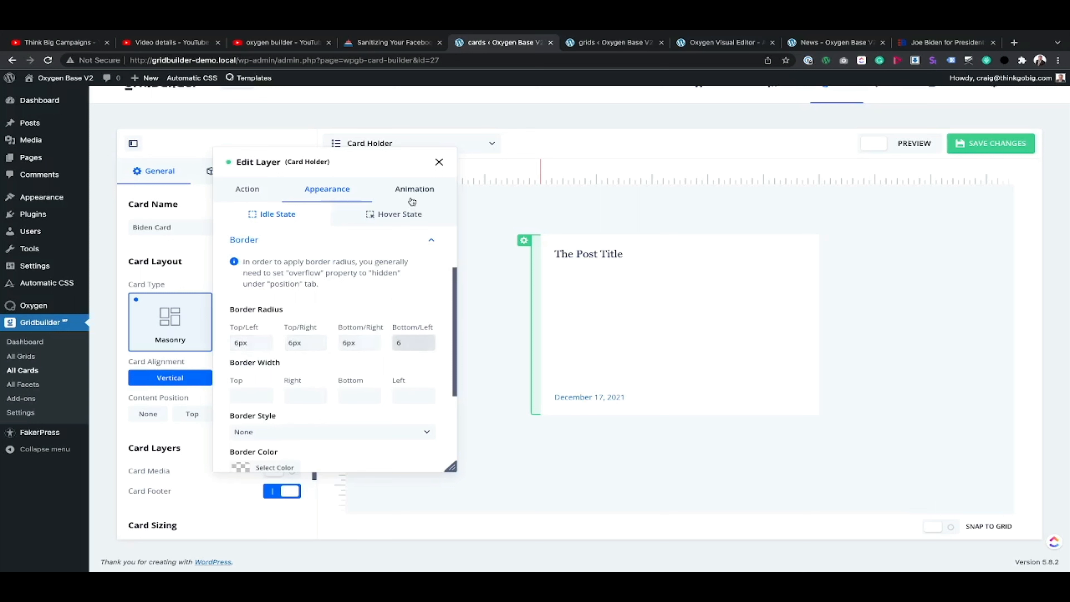
type("px")
Step: Set the Card Holder layer's overflow to Hidden and save the card
left_click(313, 241)
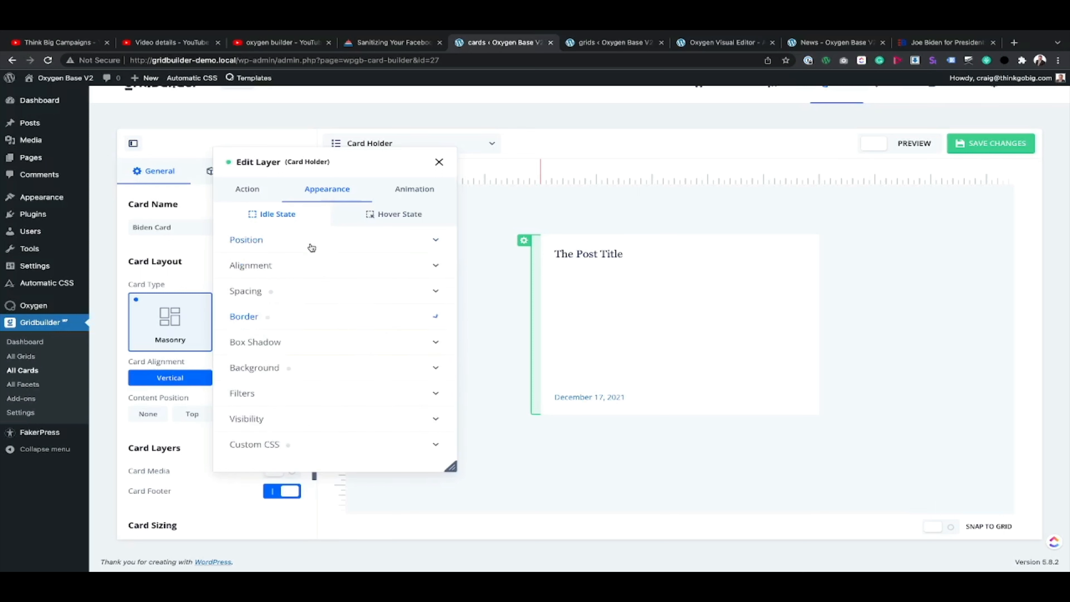
left_click(273, 241)
left_click(306, 283)
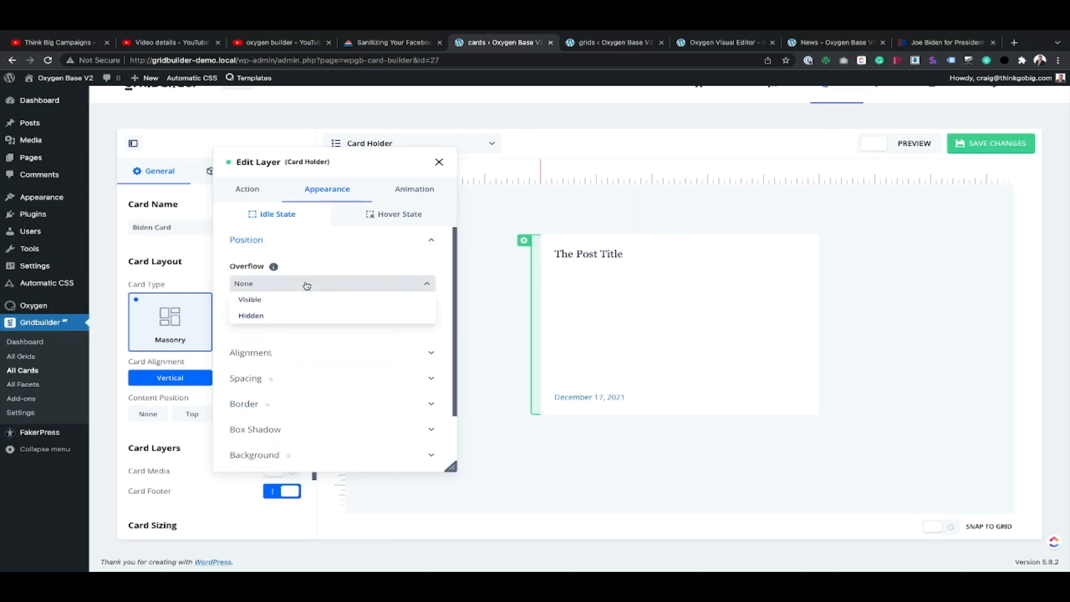
left_click(285, 313)
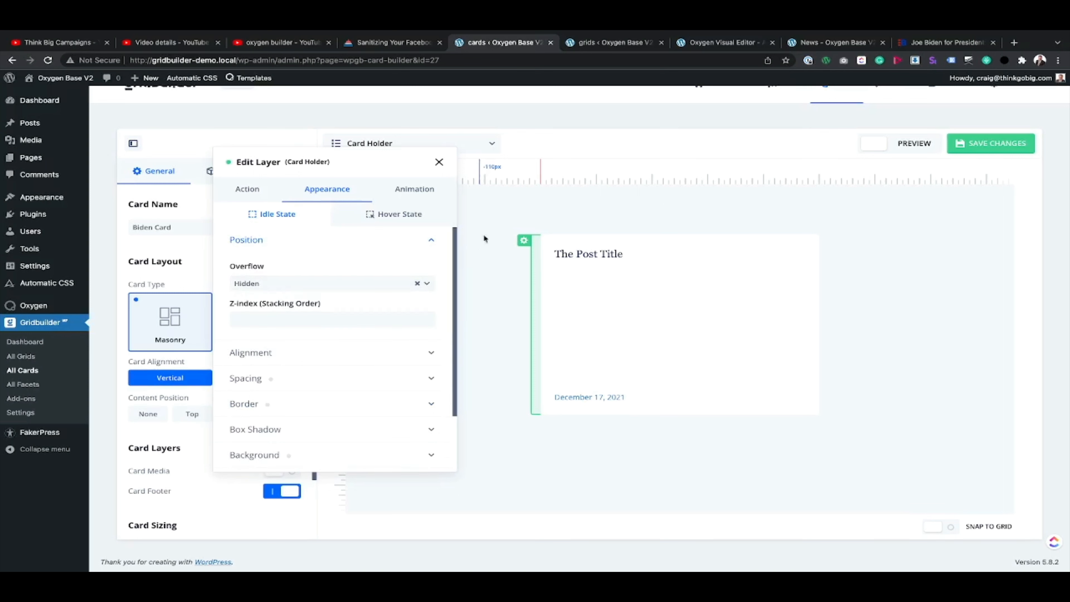
left_click(265, 241)
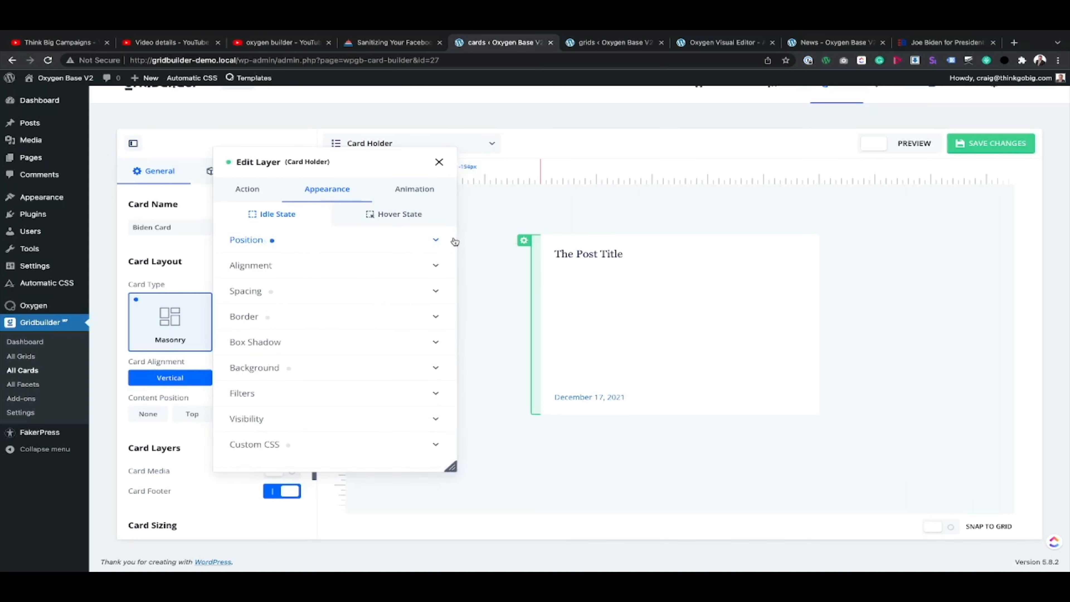
left_click(439, 162)
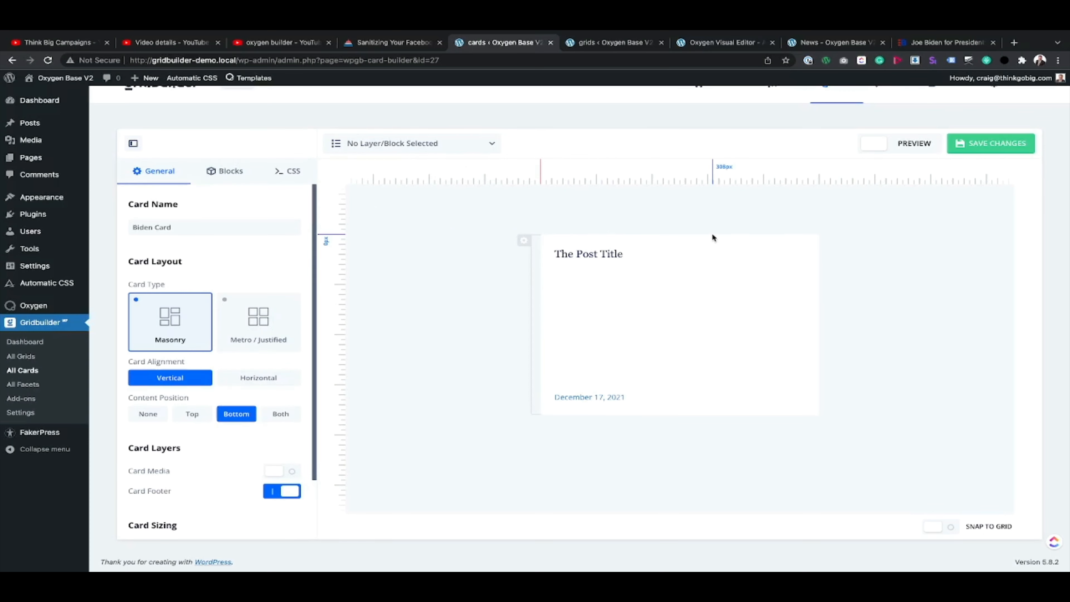
left_click(997, 147)
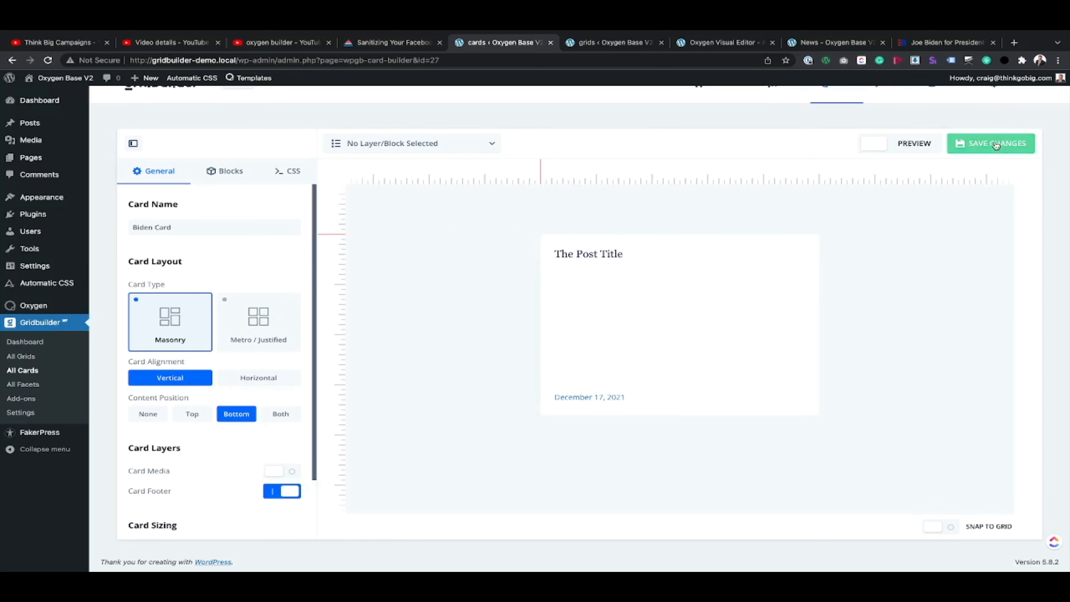
Step: With the card preview on, set all four border radius corners of the Card Holder layer to 8px and save the card
left_click(898, 141)
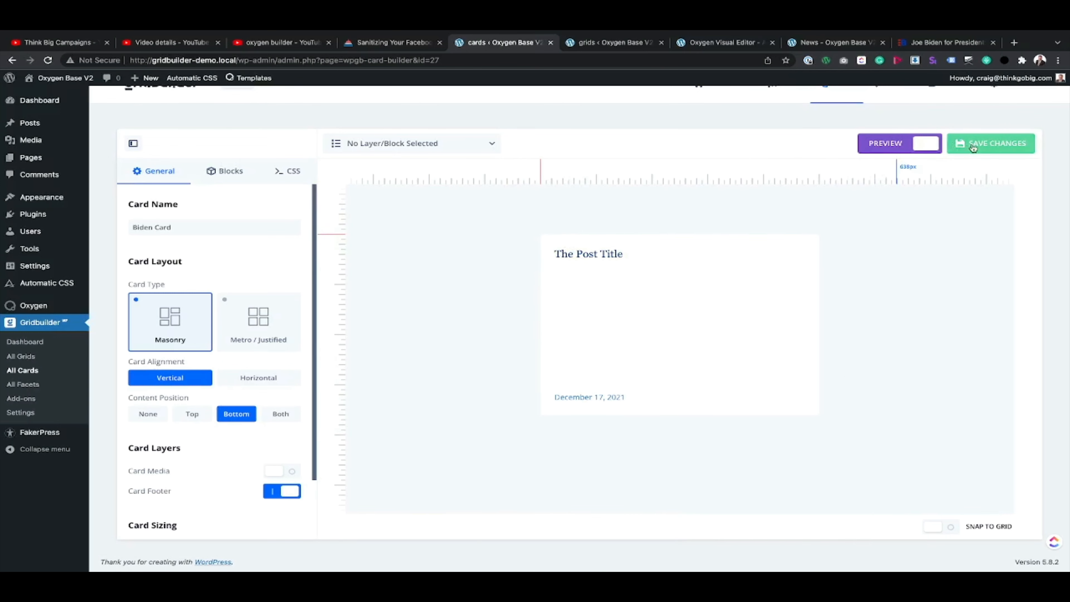
left_click(486, 145)
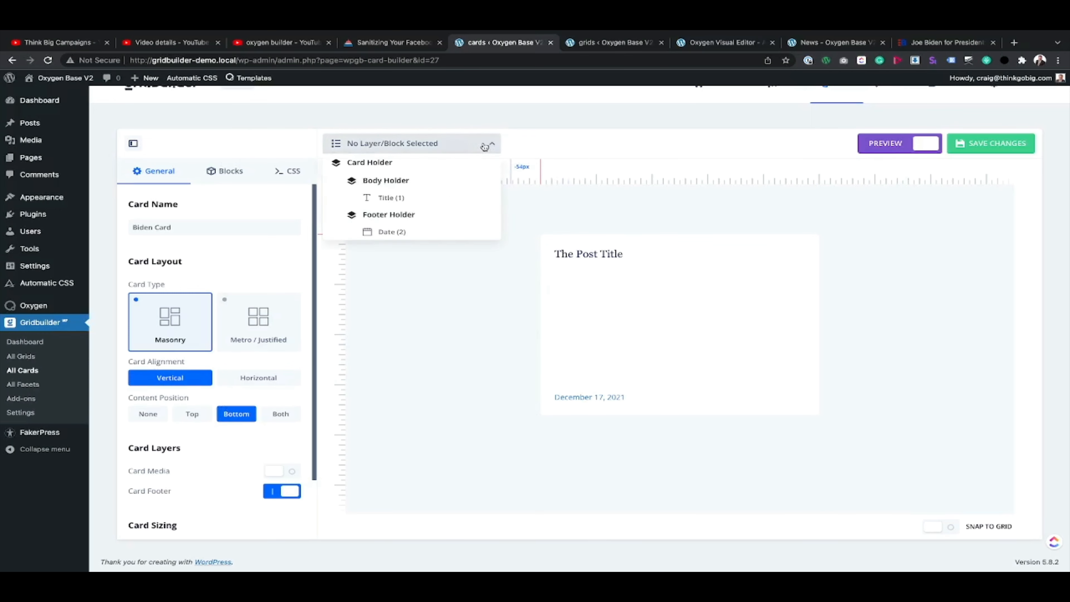
left_click(372, 162)
left_click(327, 189)
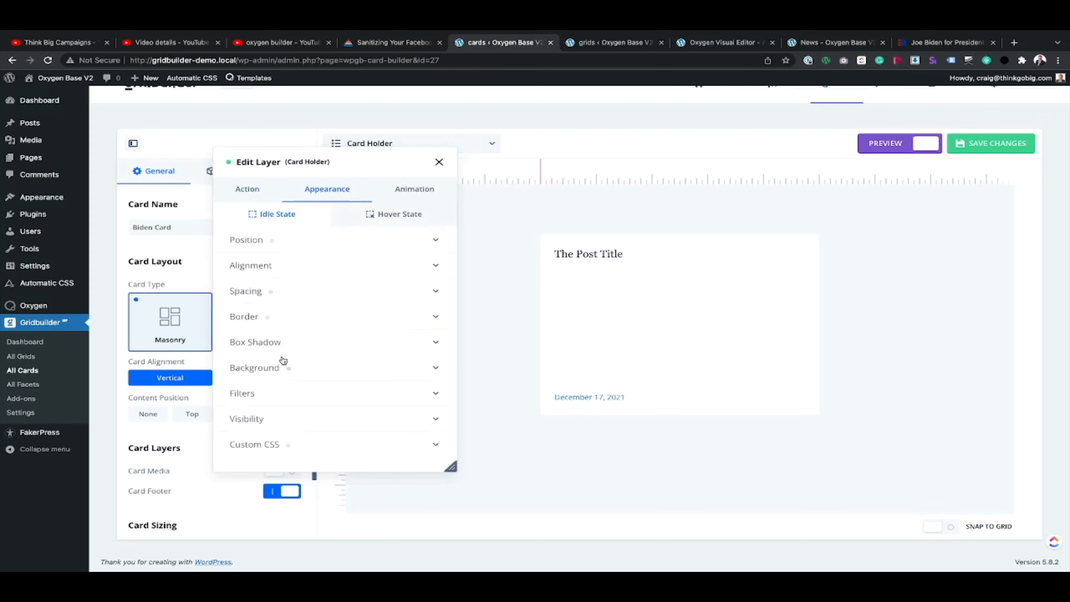
left_click(255, 315)
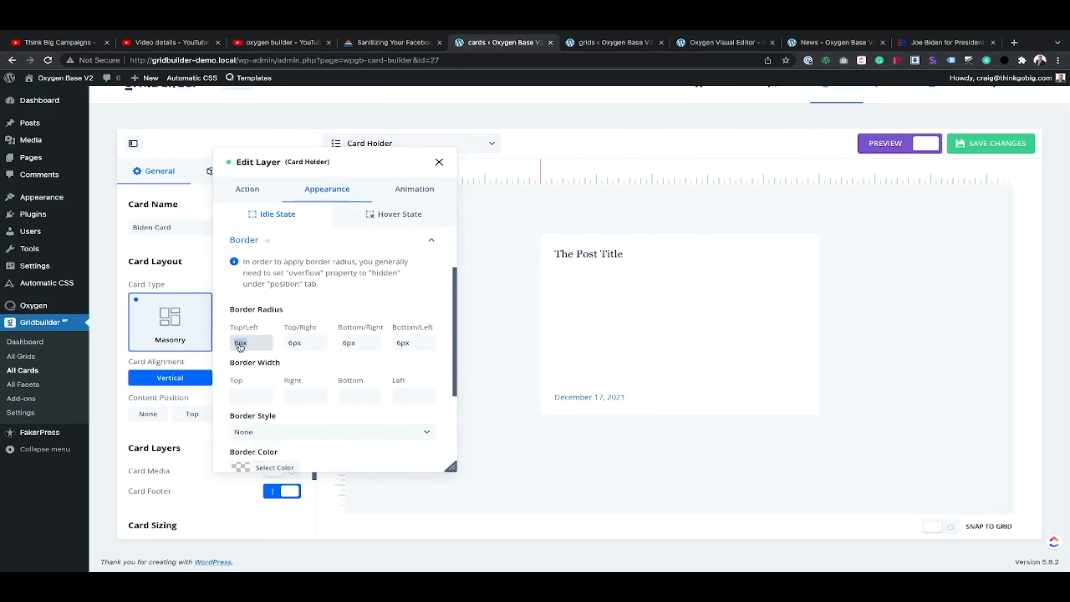
type("8")
left_click(295, 346)
type("8")
left_click(348, 347)
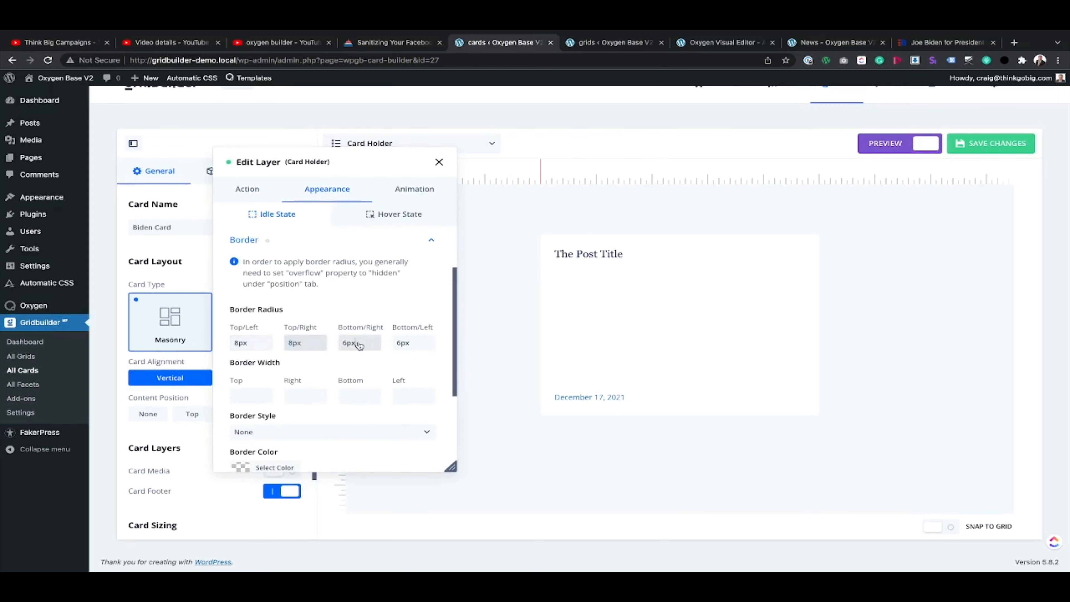
type("8")
left_click(409, 345)
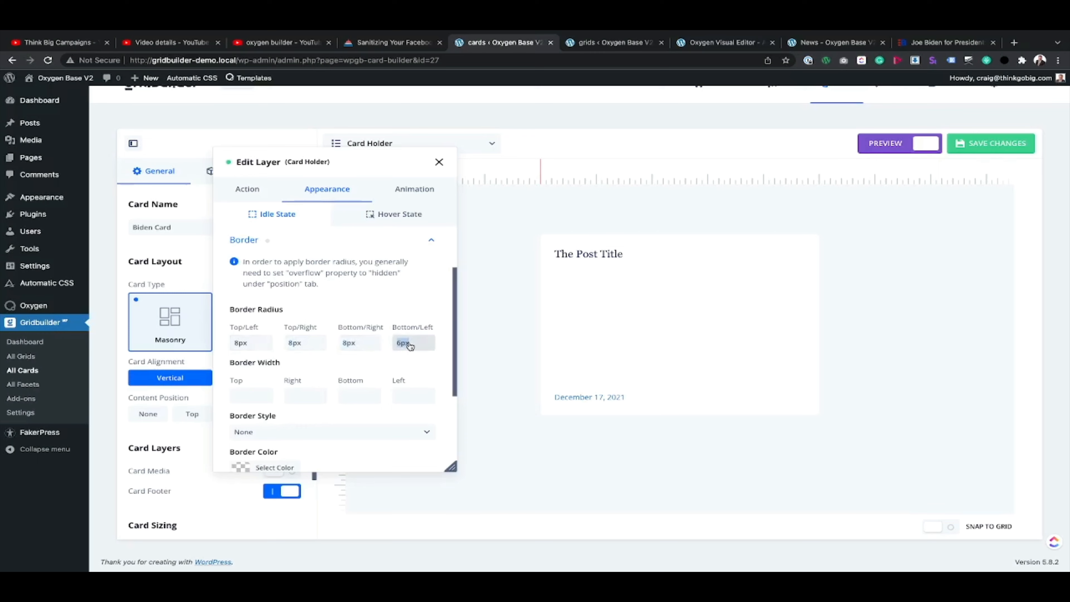
left_click(682, 222)
left_click(439, 162)
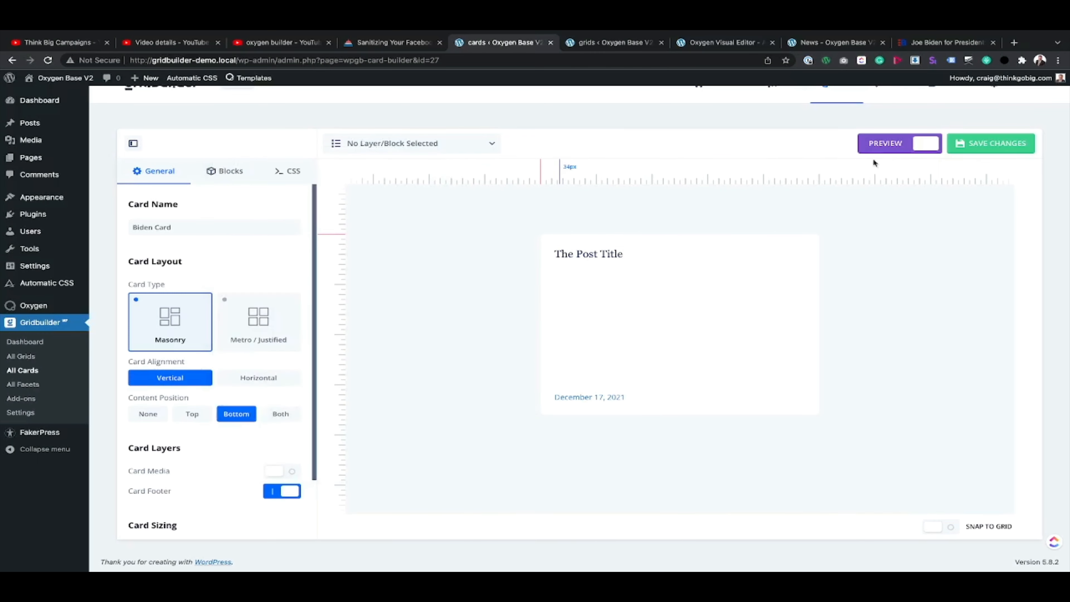
left_click(982, 143)
Step: Reload the News page and compare its card corners with "The Latest" cards on the Biden site, closing the developer tools there
left_click(808, 43)
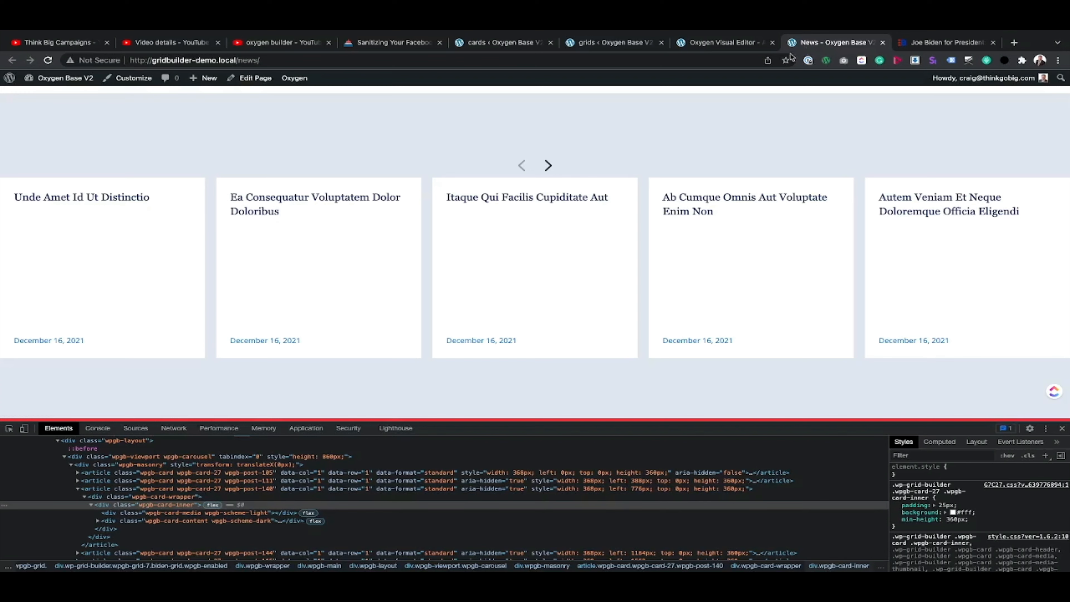
left_click(48, 61)
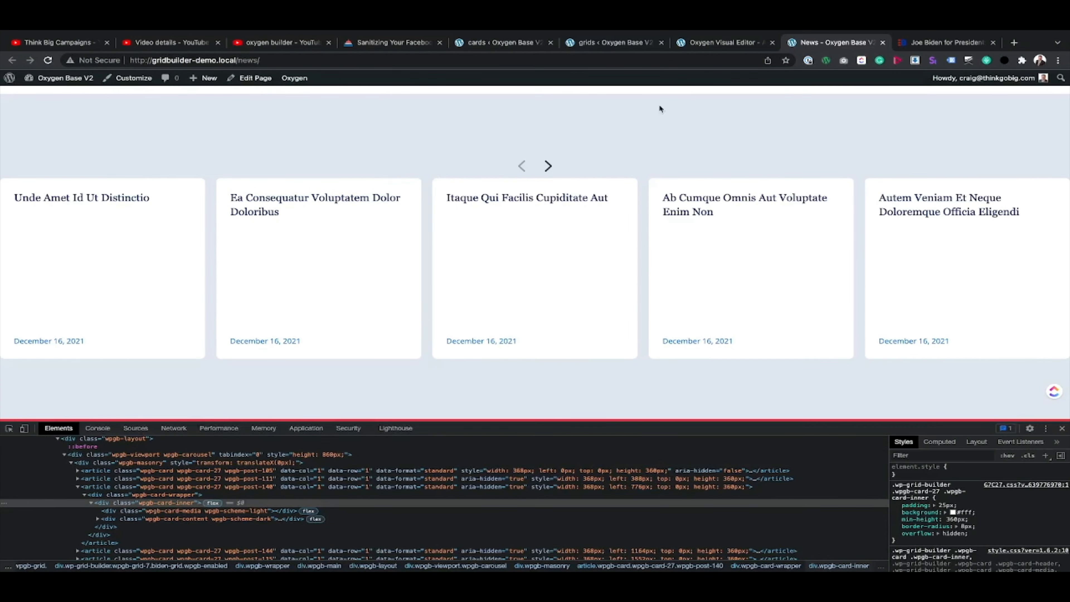
left_click(945, 69)
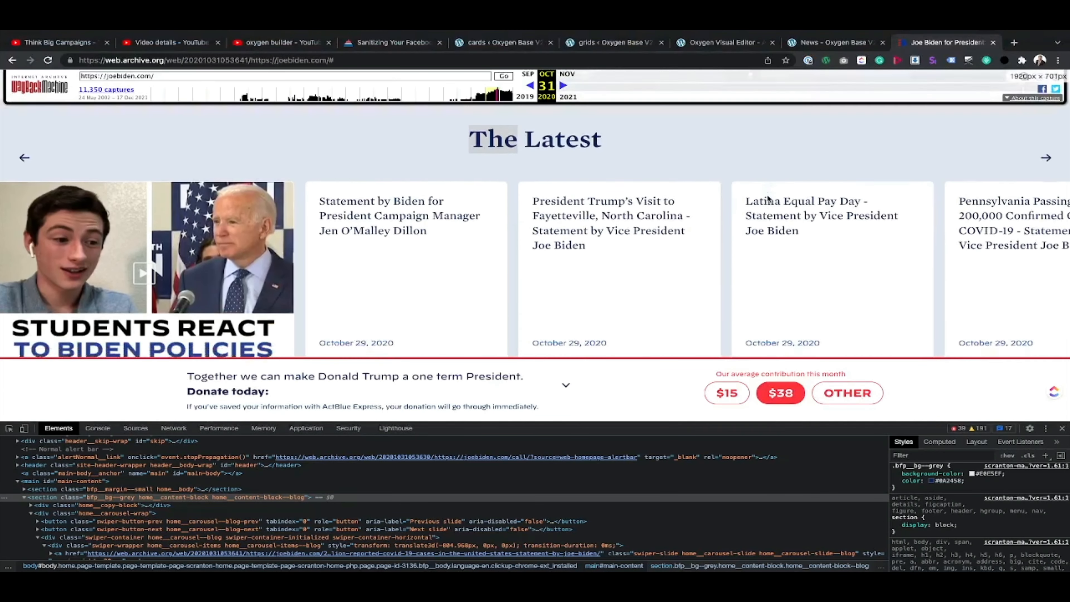
scroll(768, 198, "down", 1)
key("super+alt+i")
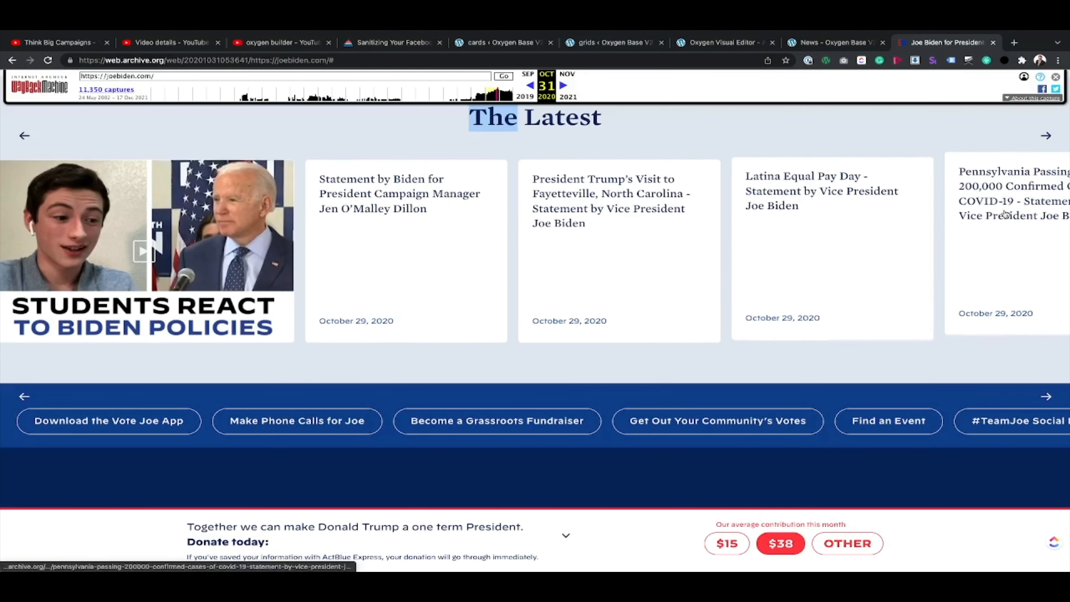
Step: Test the News page carousel by moving forward and back through the cards, and compare it with the Biden site's carousel
left_click(858, 42)
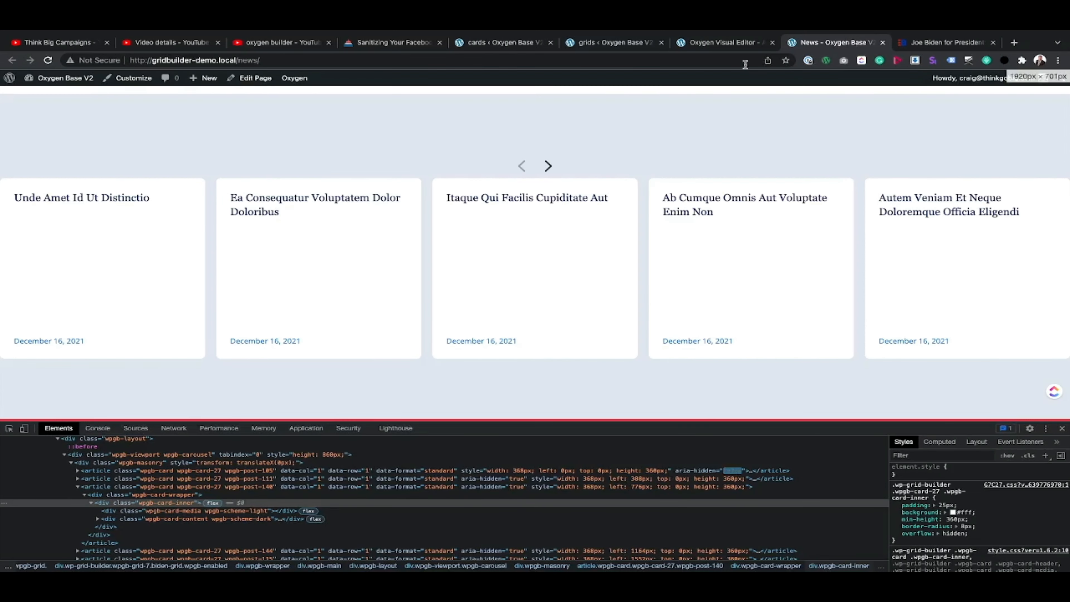
left_click(549, 166)
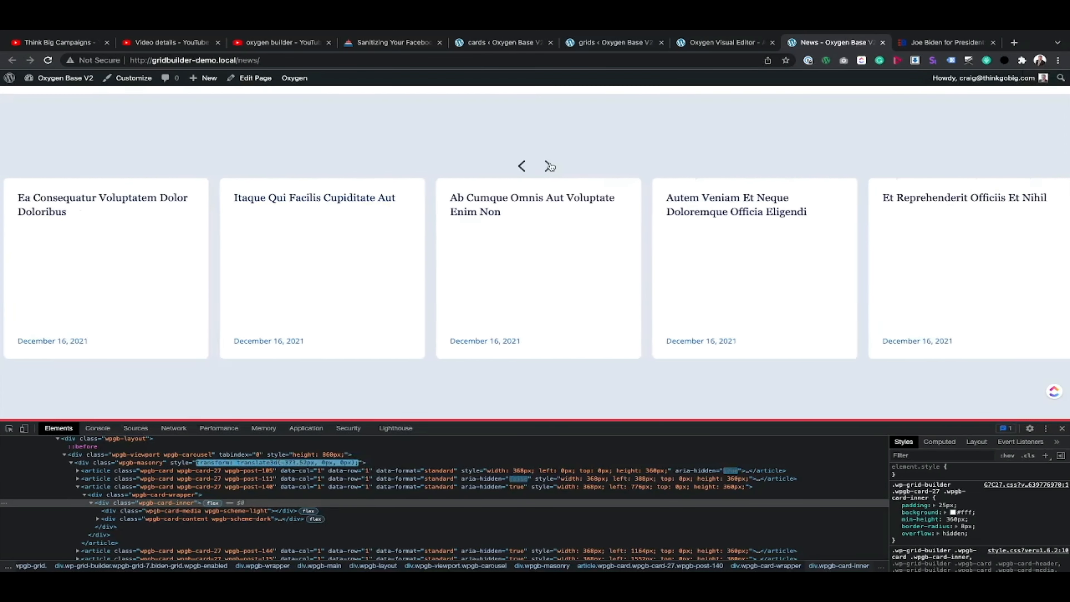
left_click(548, 166)
left_click(548, 166)
left_click(522, 167)
left_click(522, 166)
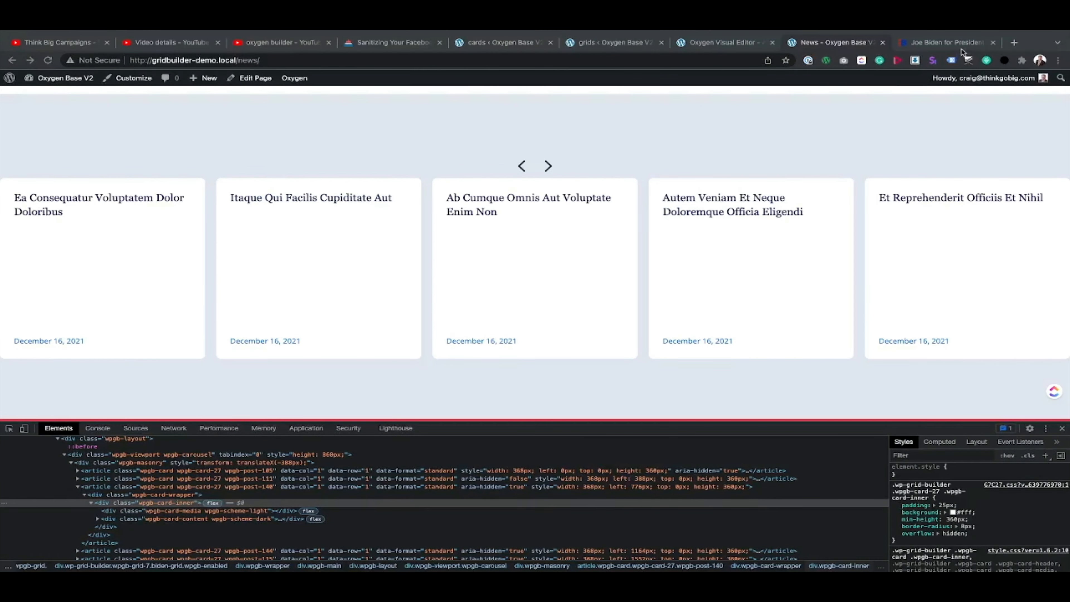
left_click(948, 42)
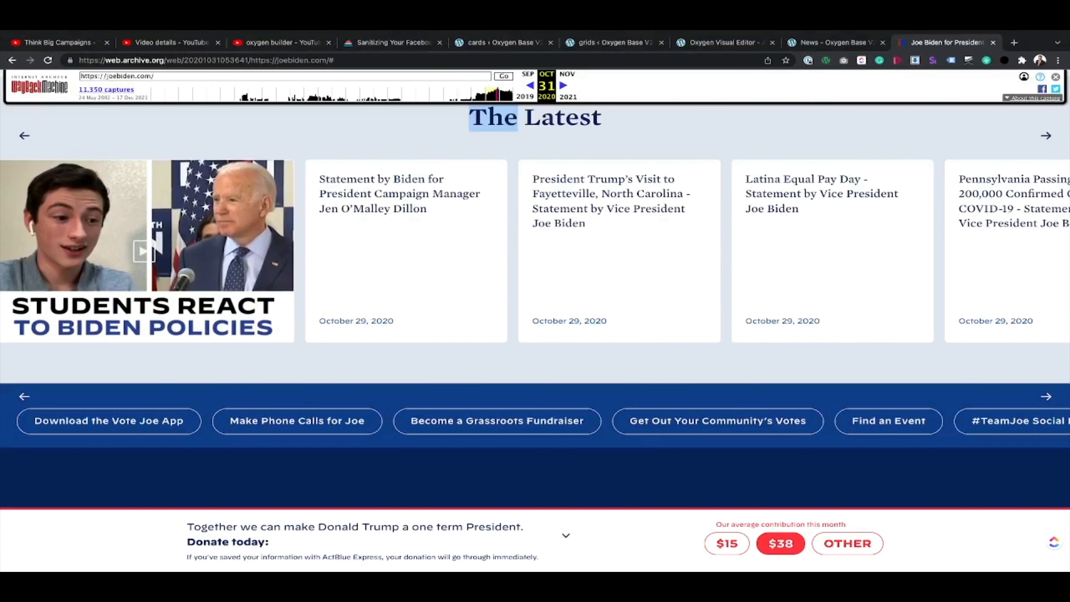
Step: Open the developer tools on the Biden site, then set the Card Holder layer's idle-state top margin to 40px and save the card
key("super+alt+i")
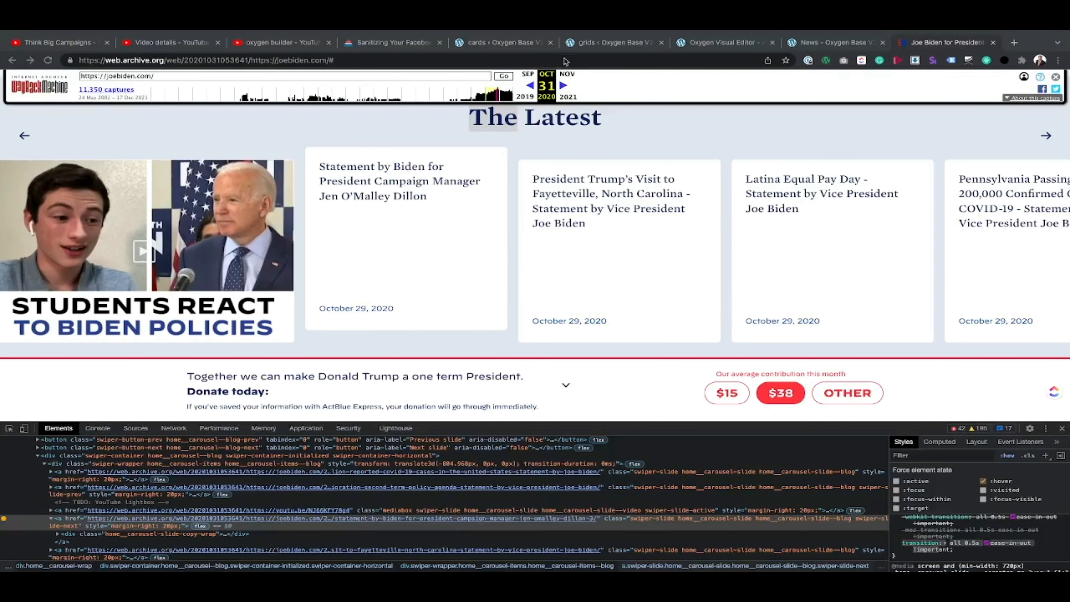
left_click(492, 45)
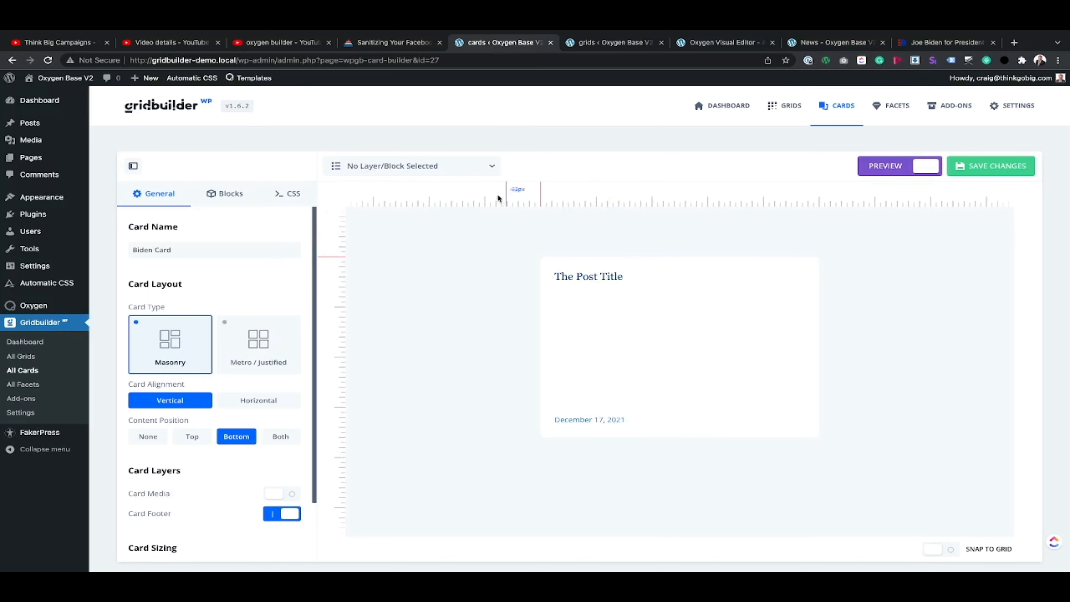
left_click(417, 166)
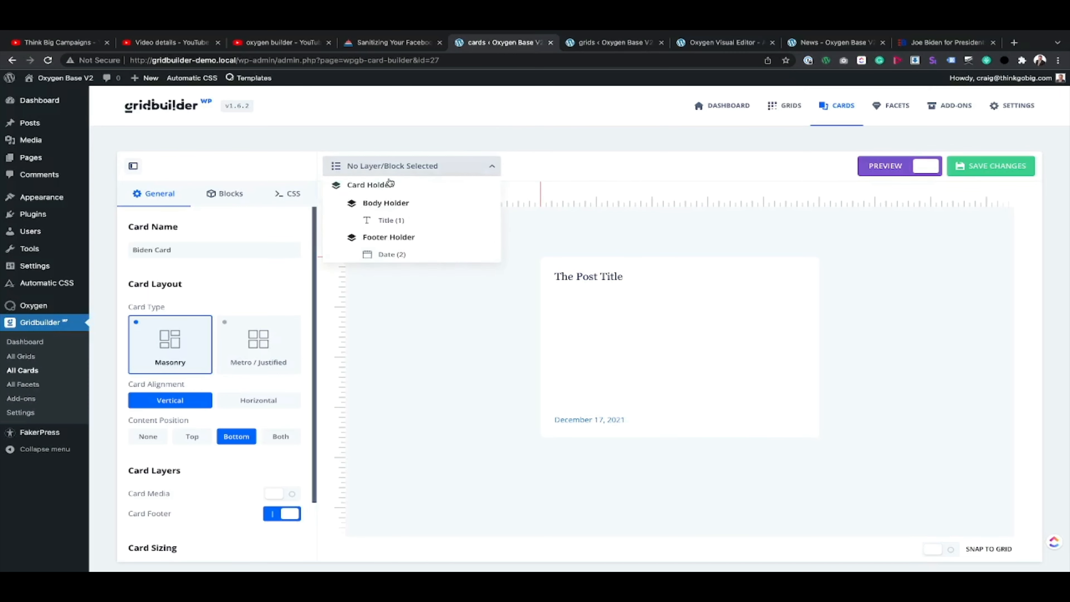
left_click(386, 186)
left_click(332, 189)
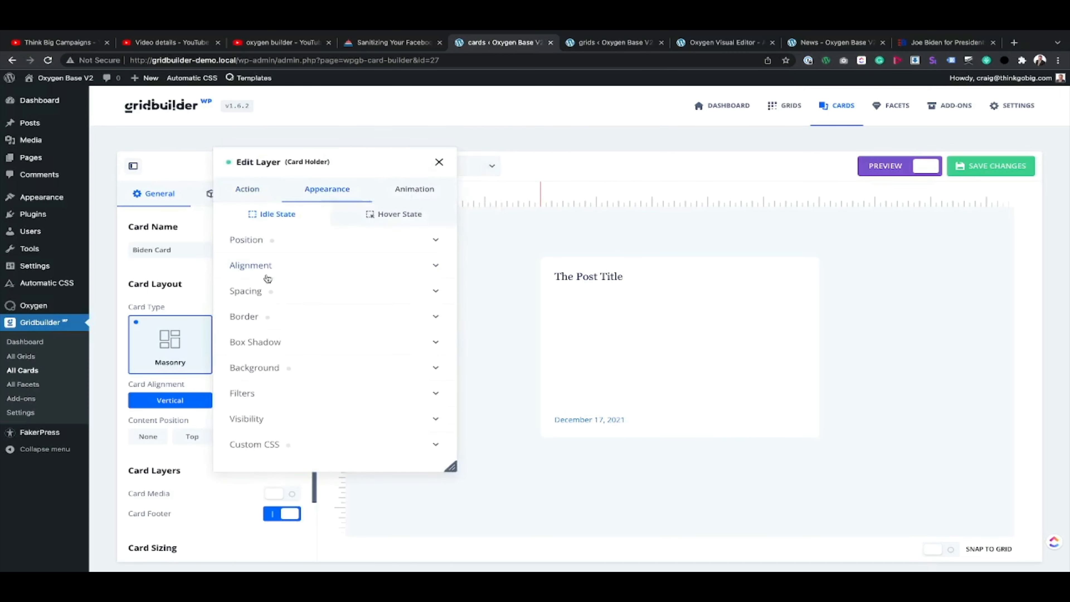
left_click(287, 291)
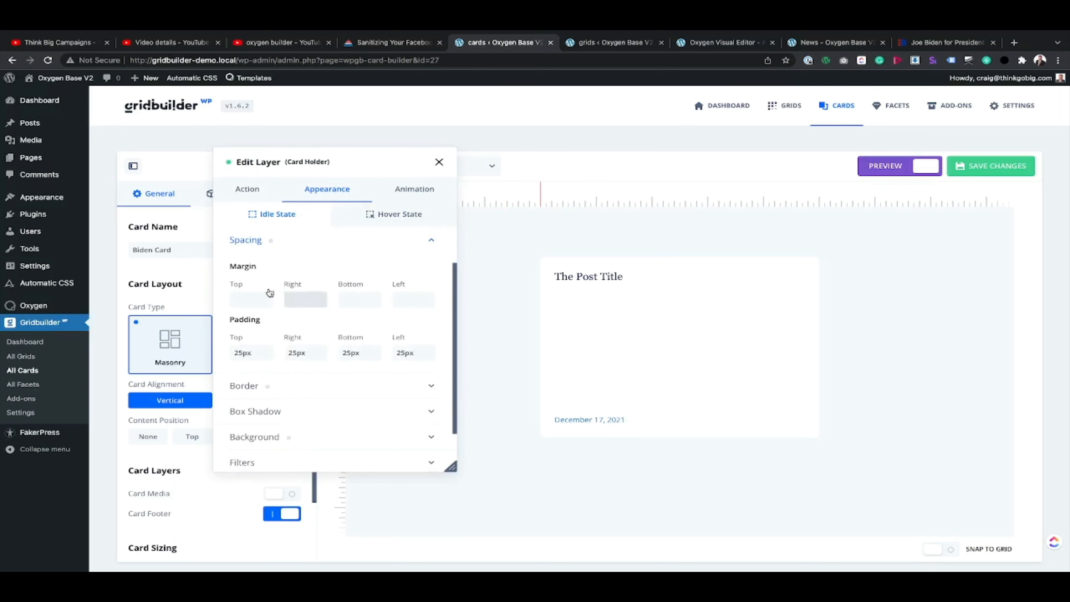
left_click(242, 300)
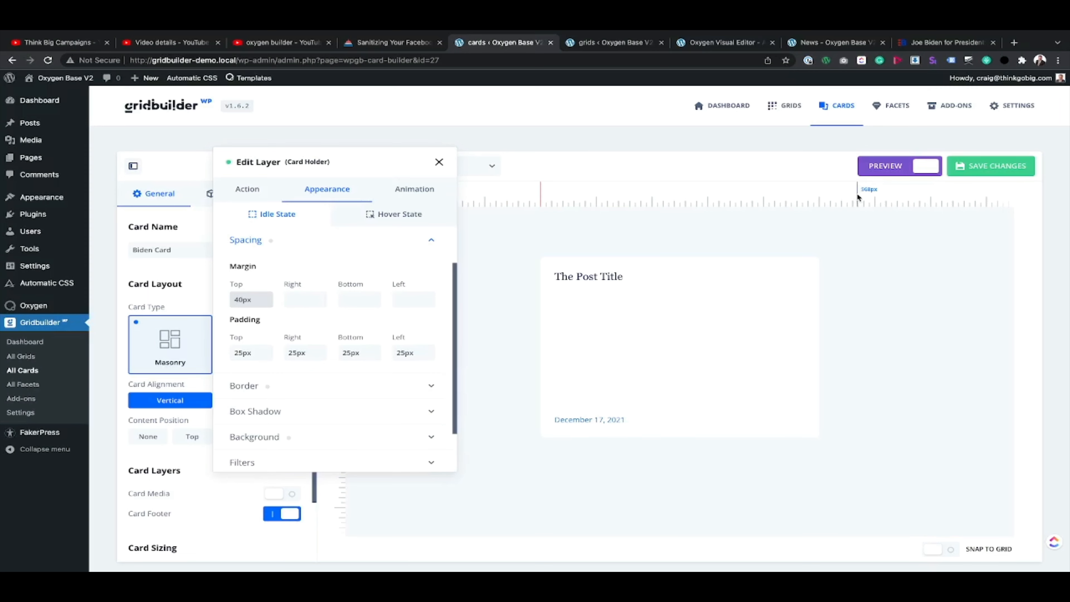
left_click(995, 168)
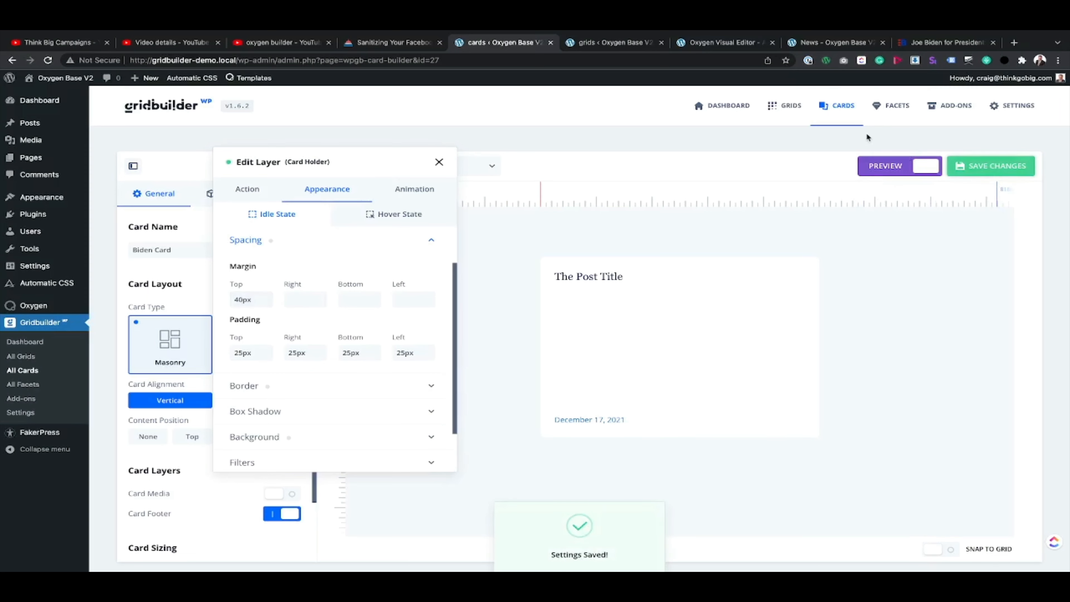
Step: Reload the News page to check how its cards behave, and close the Card Holder layer's editor
left_click(817, 43)
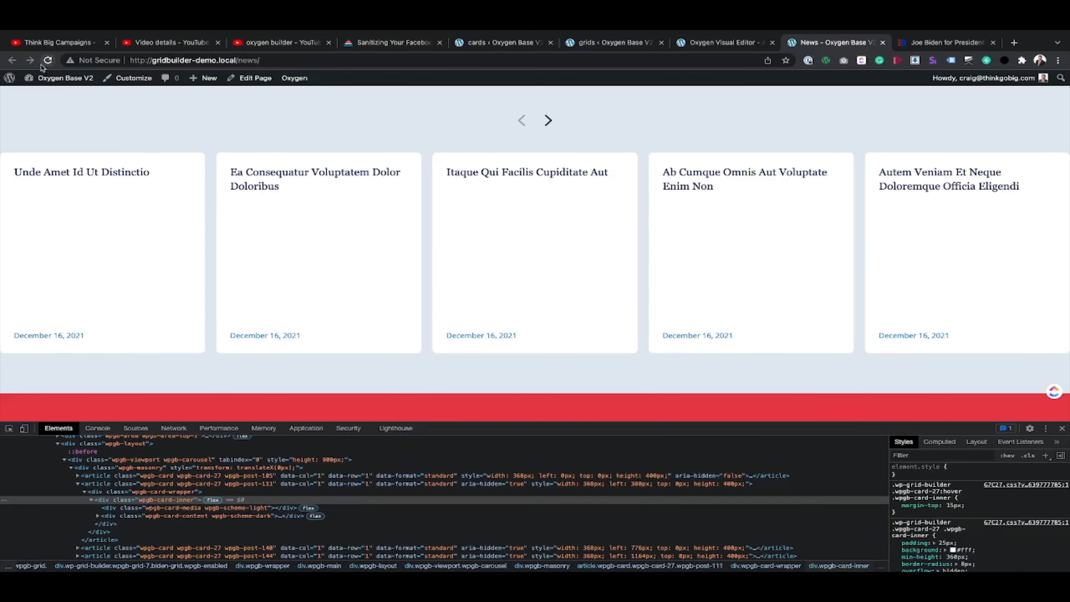
left_click(48, 60)
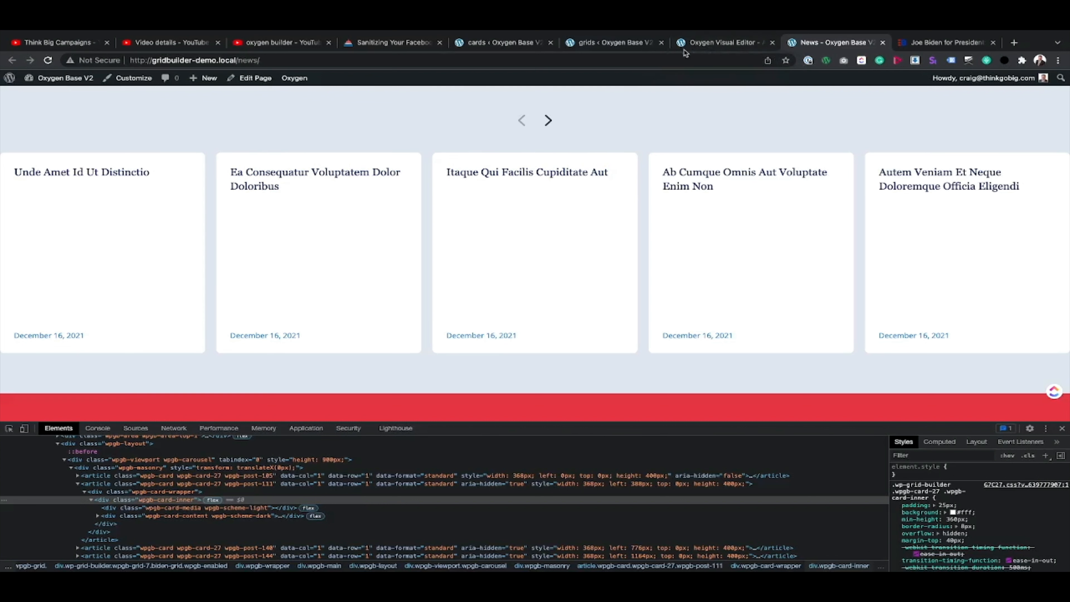
left_click(496, 43)
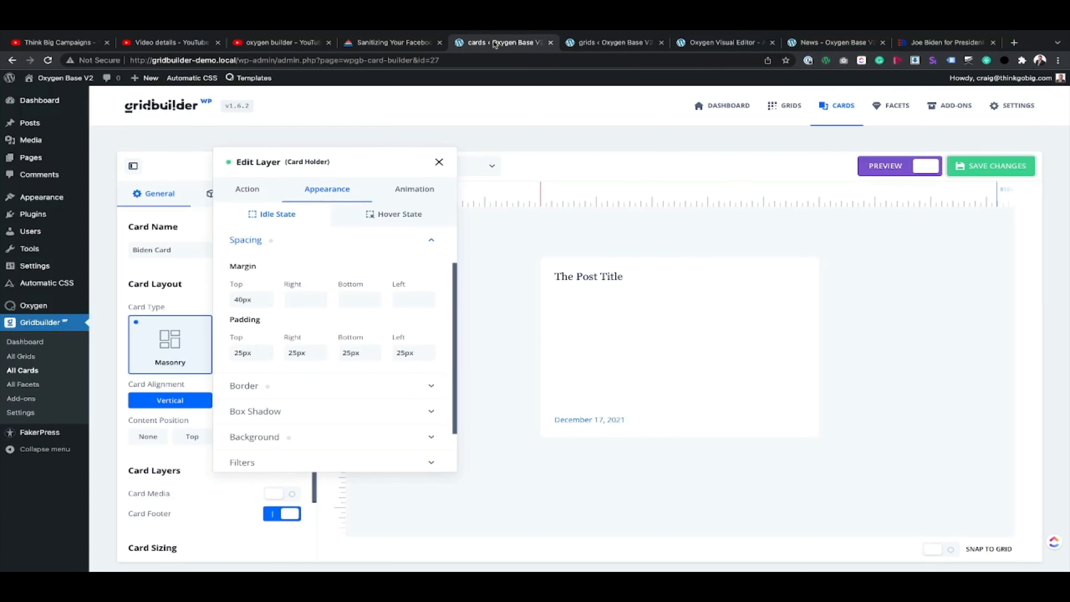
left_click(438, 162)
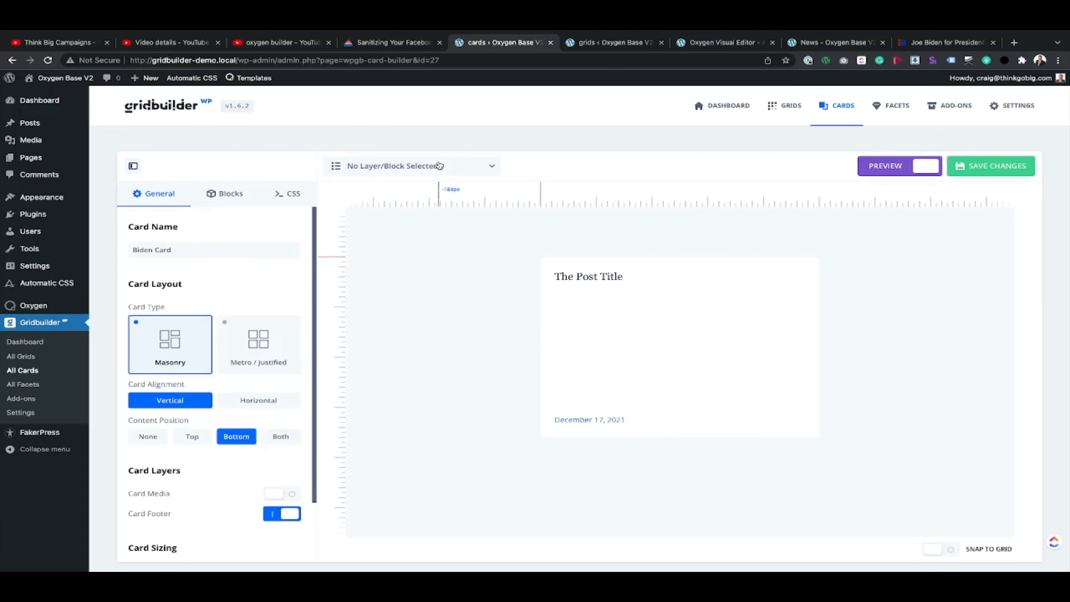
Step: Apply the upward slide animation preset to the Card Holder layer and choose the element it animates from
left_click(473, 170)
left_click(371, 185)
left_click(395, 193)
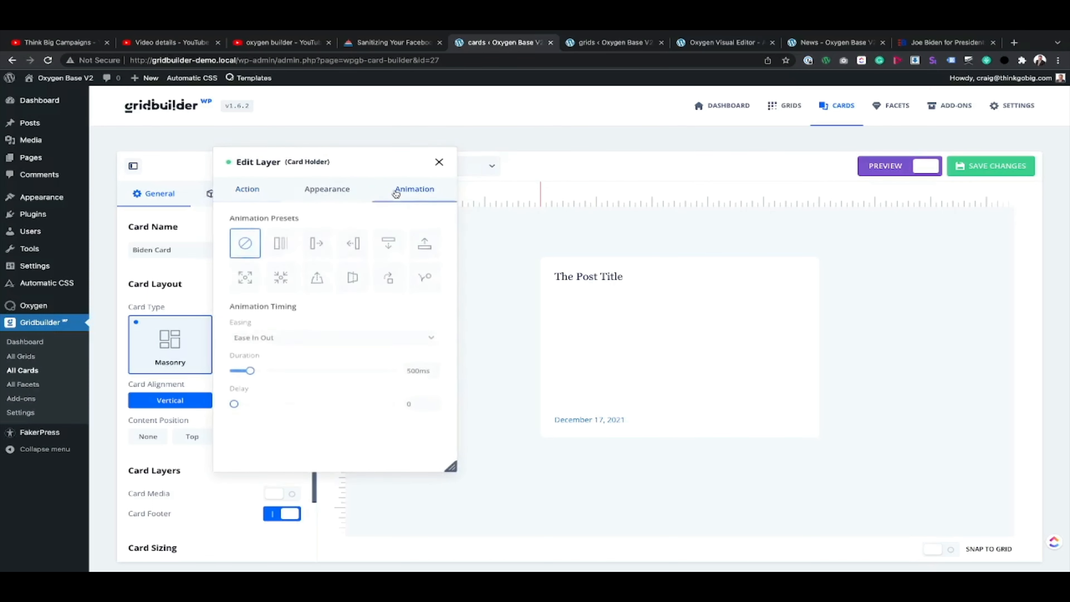
left_click(425, 249)
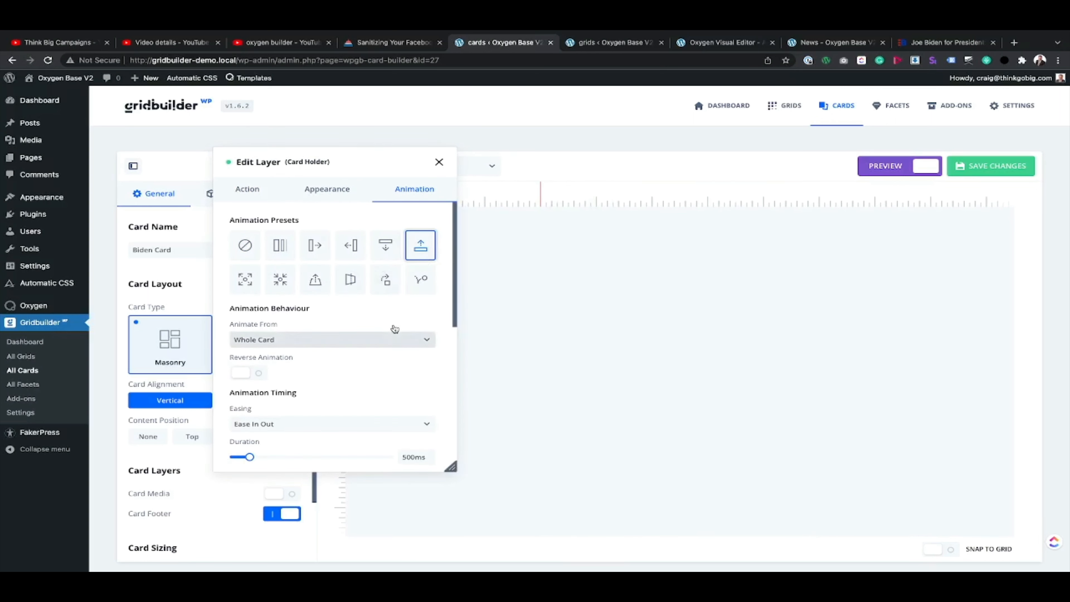
left_click(389, 339)
left_click(307, 370)
Step: Set the Card Holder animation's starting opacity to 1, save the card, and reload the News page to check it
scroll(307, 364, "down", 5)
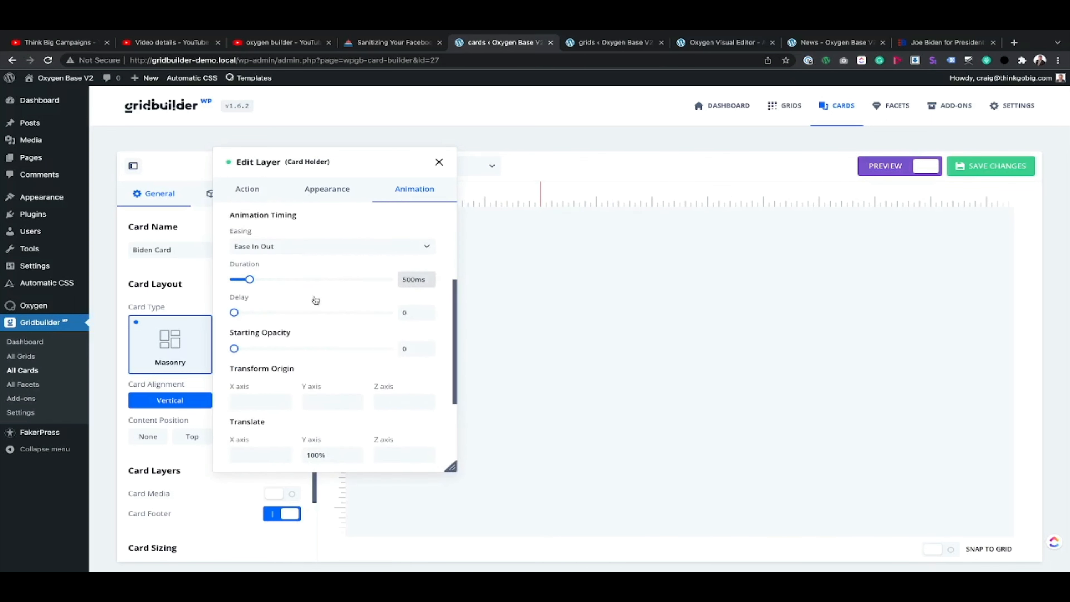
scroll(291, 362, "down", 1)
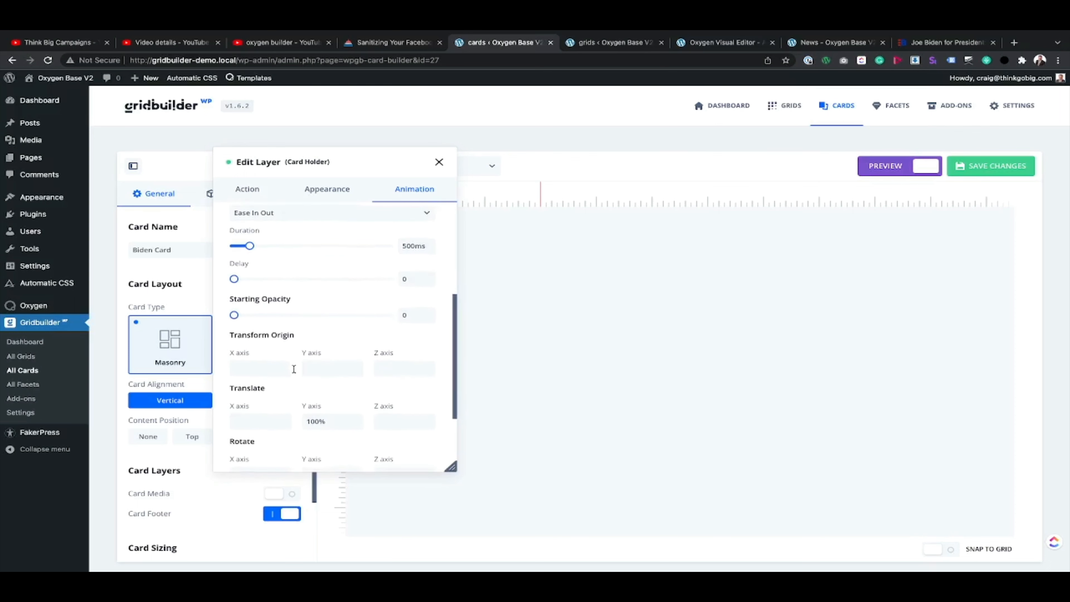
left_click_drag(234, 315, 420, 328)
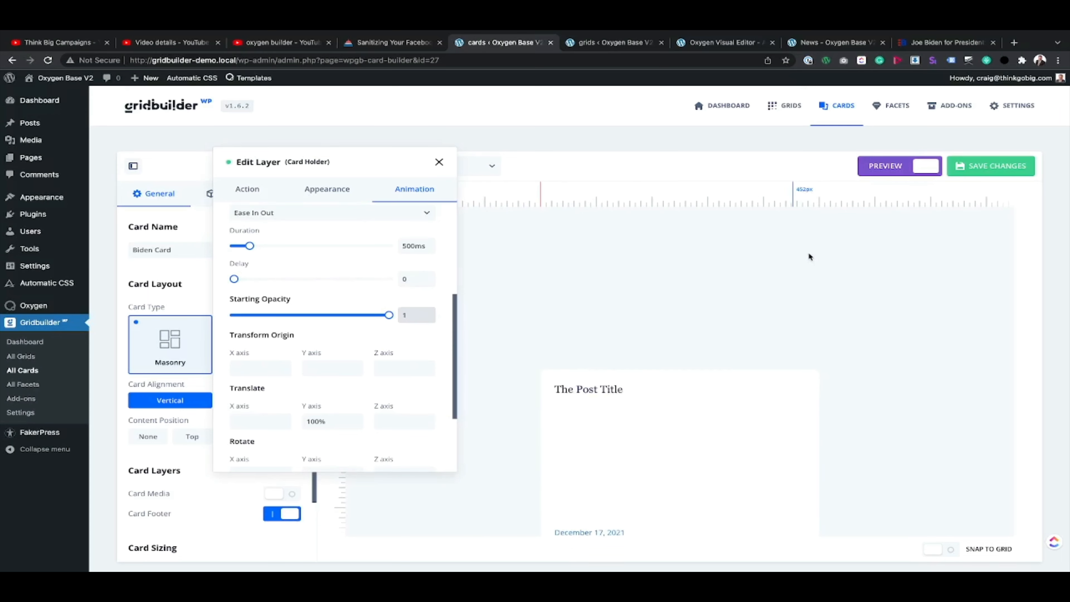
left_click(991, 165)
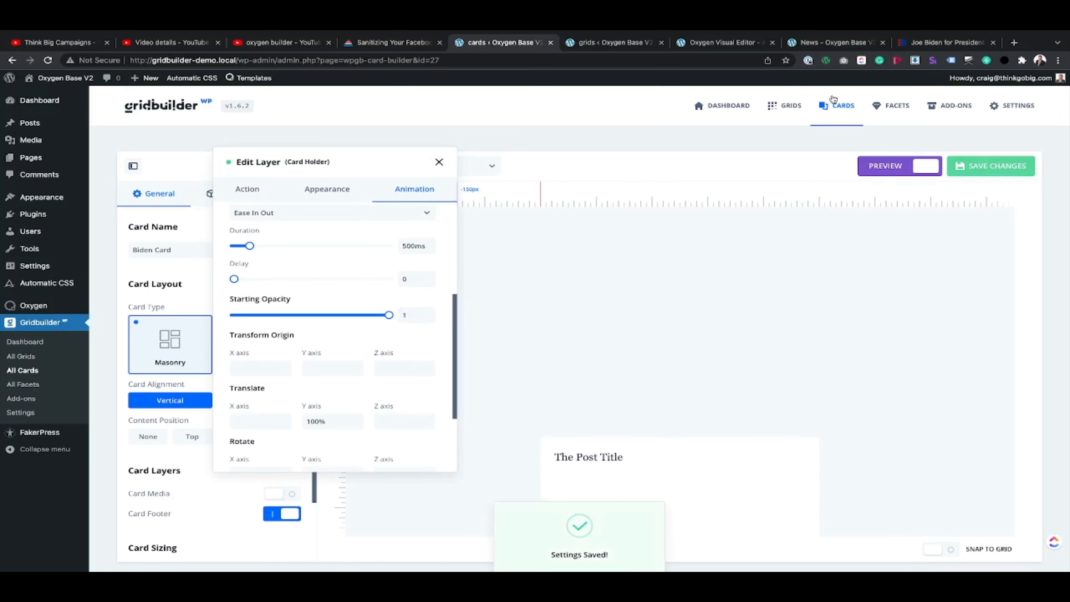
left_click(834, 42)
left_click(48, 59)
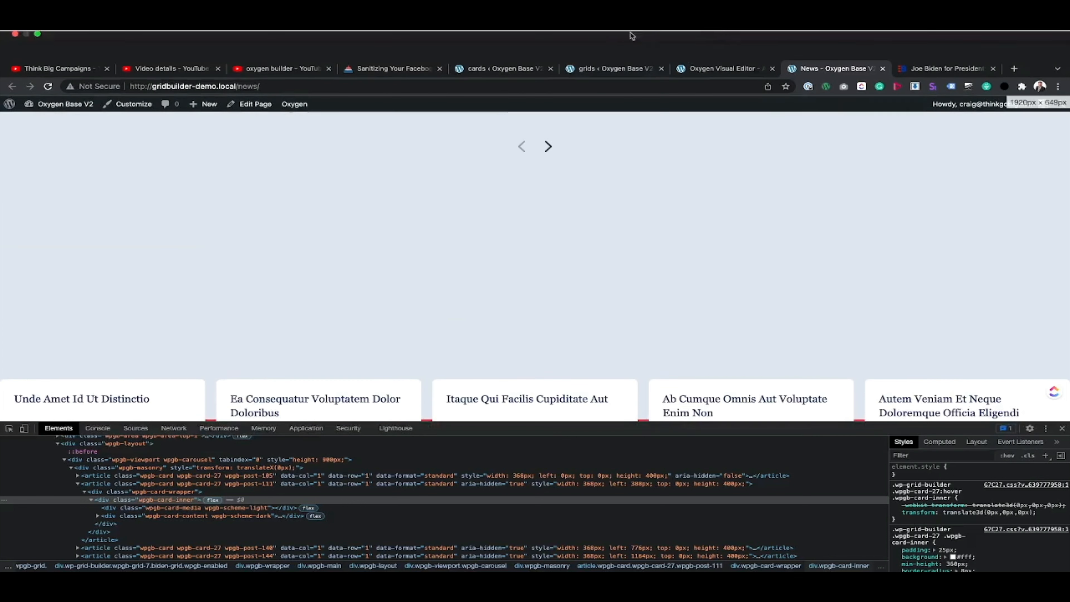
Step: Try a Y-axis translate of -10px in the Card Holder animation, saving the card and reloading the News page
left_click(502, 42)
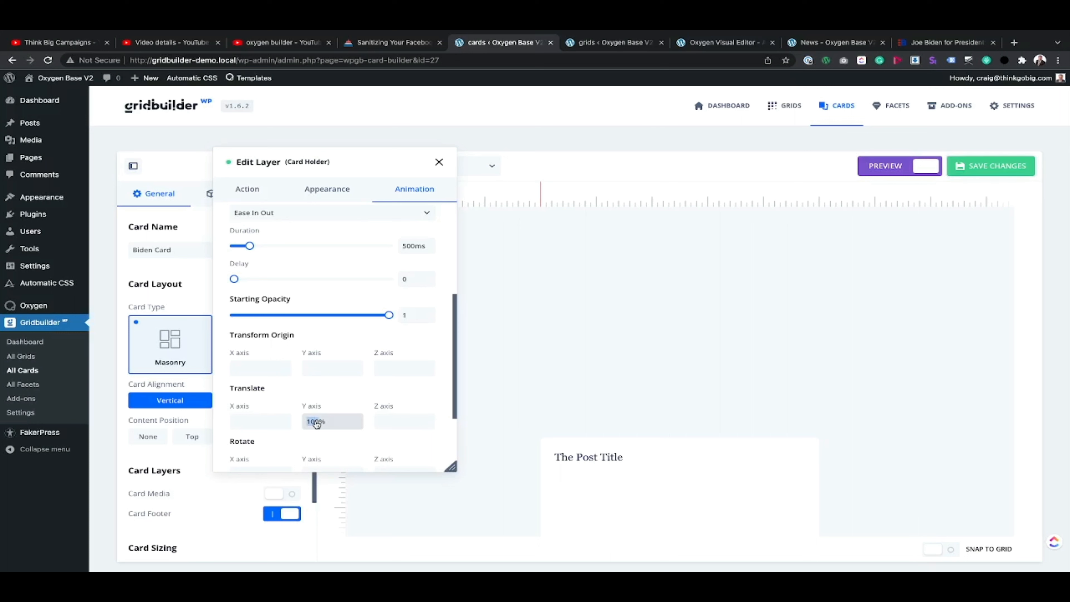
type("0")
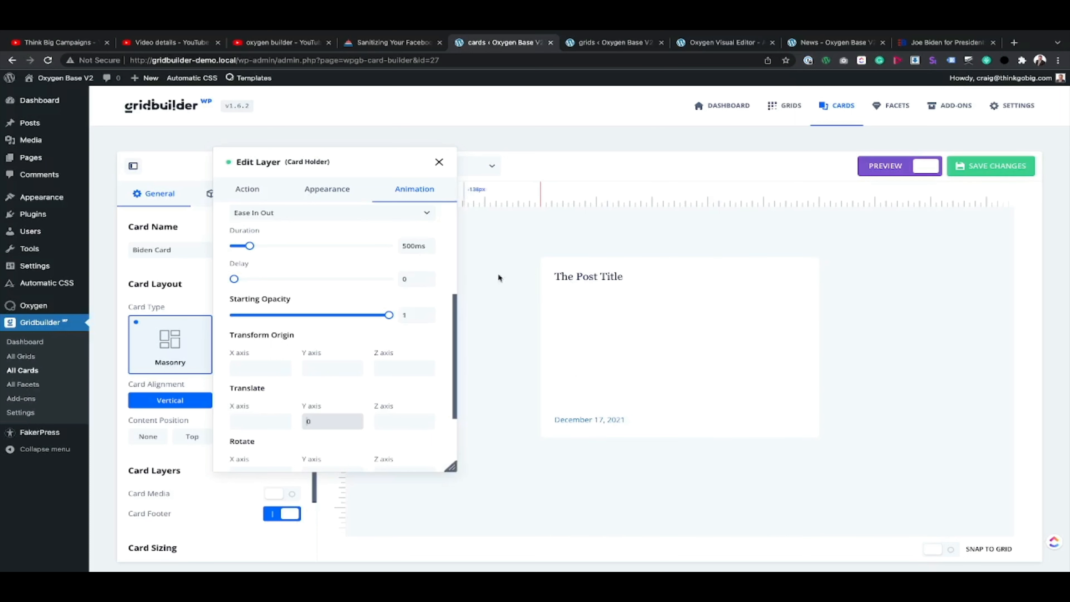
key("Left")
type("-1")
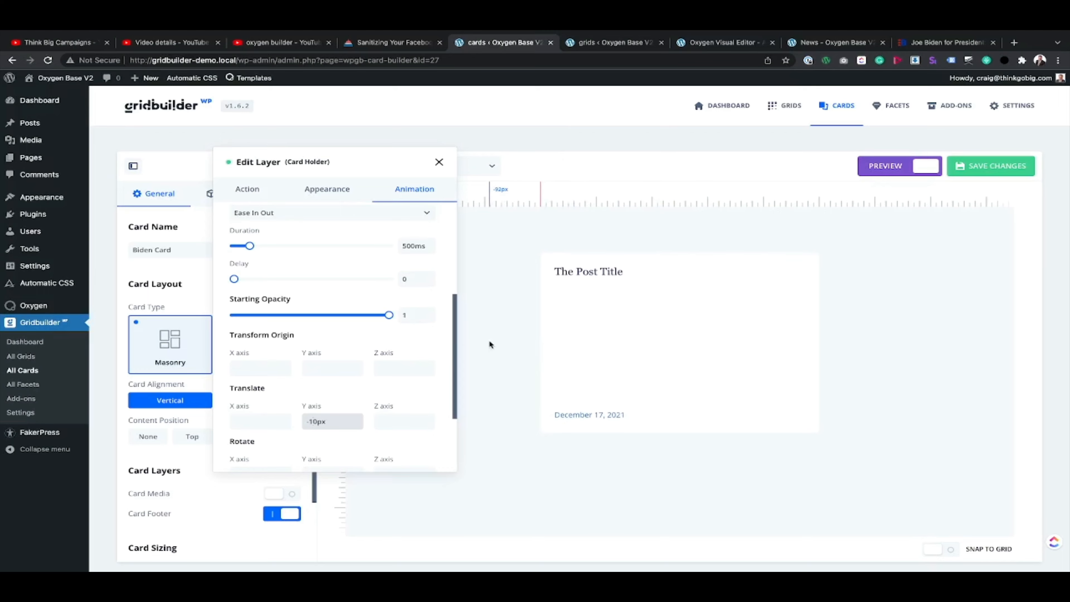
left_click(980, 168)
left_click(821, 43)
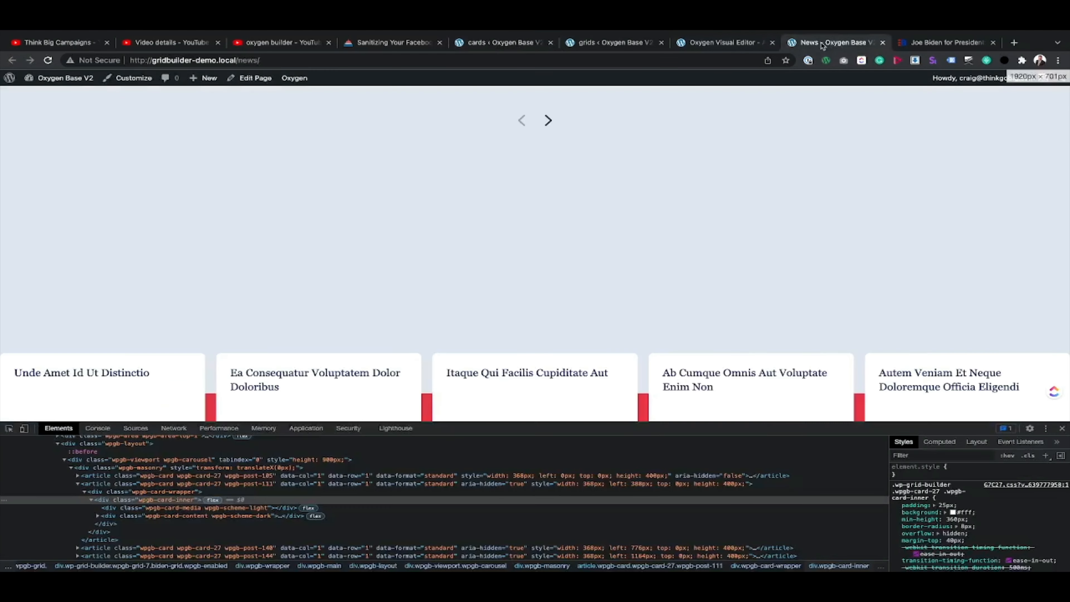
left_click(48, 60)
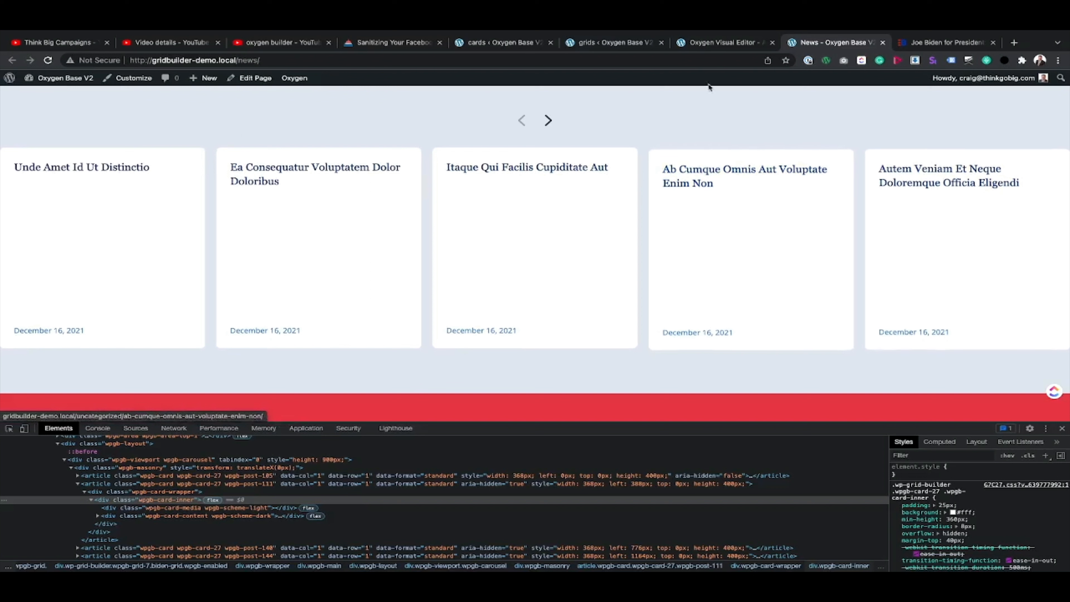
Step: Set the Card Holder animation's Y-axis translate to 25px and save the card
left_click(517, 43)
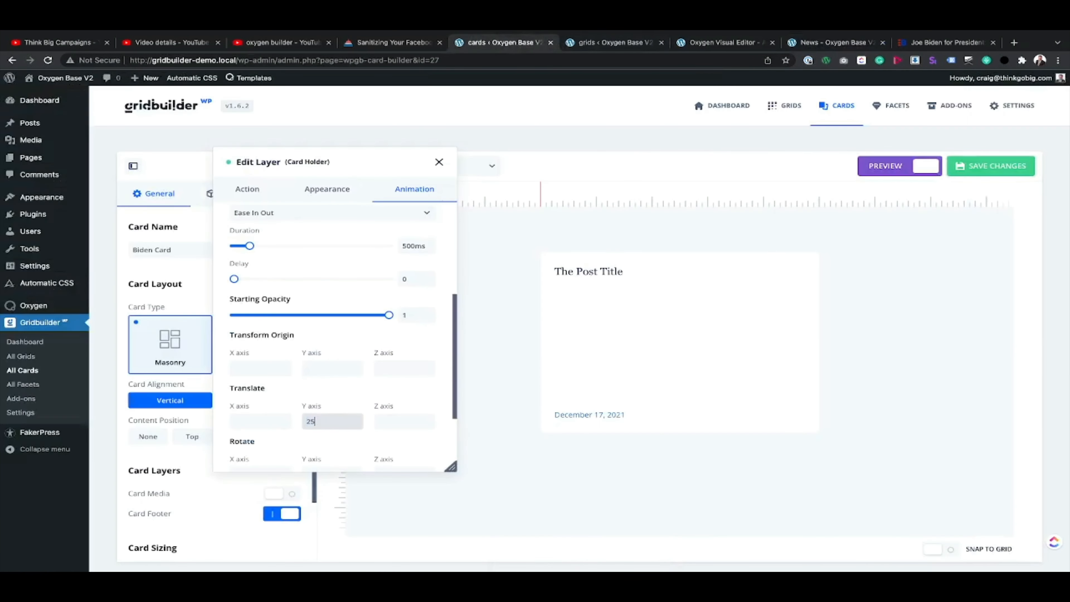
type("25px")
key("Tab")
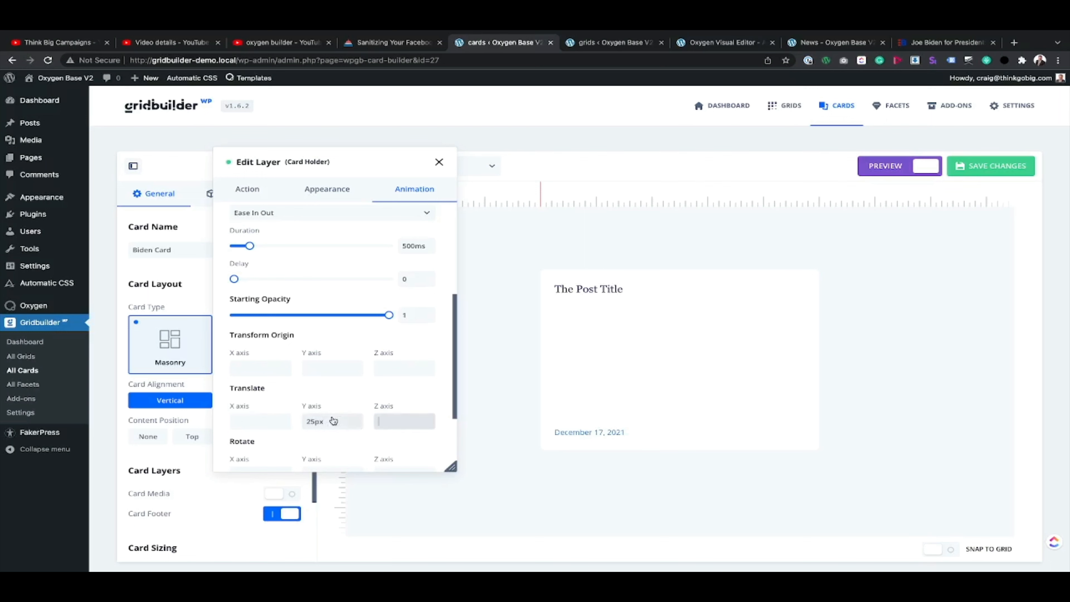
scroll(313, 426, "down", 3)
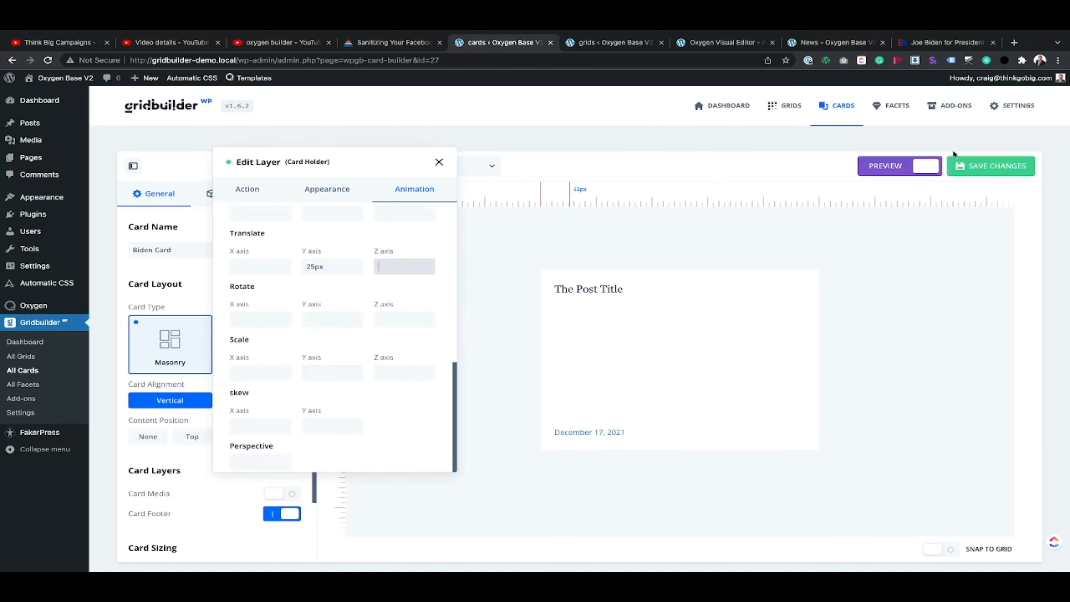
left_click(968, 166)
Step: Reload the News page, check the cards' hover movement in the carousel, and close the developer tools
left_click(805, 42)
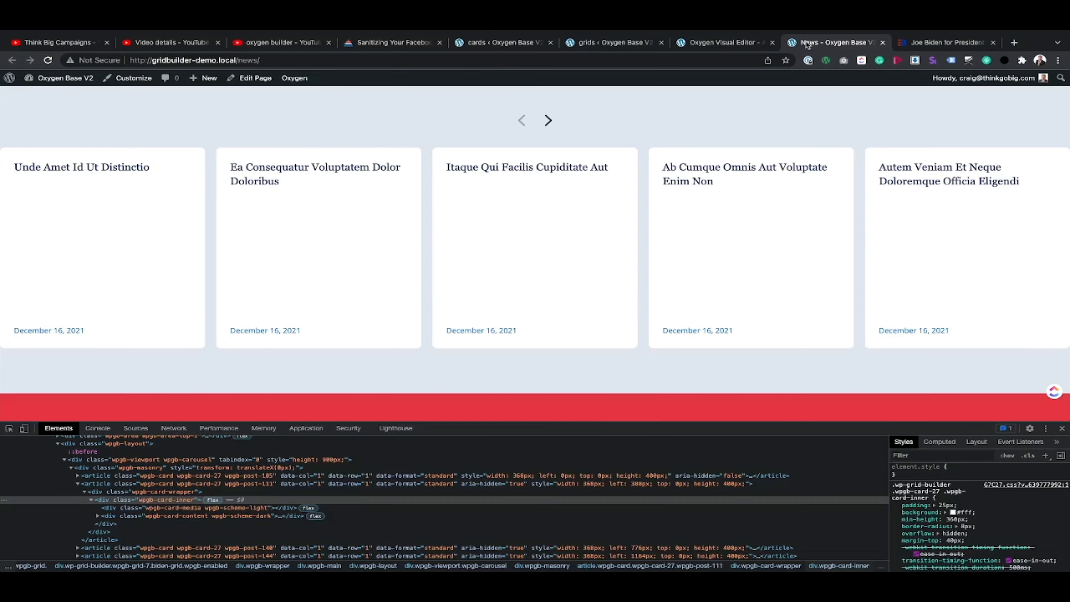
left_click(47, 59)
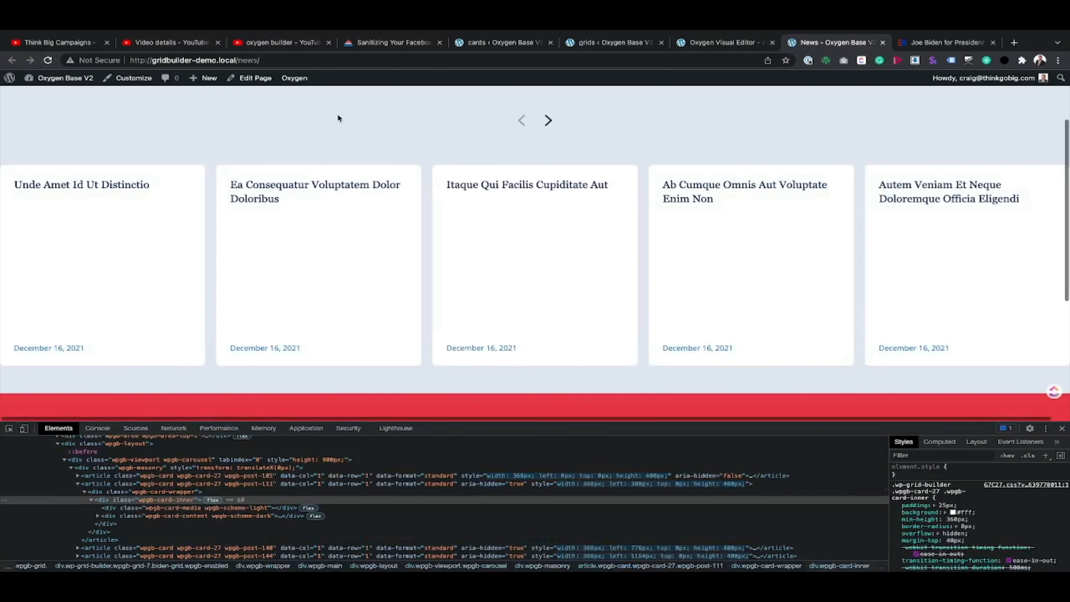
left_click(48, 59)
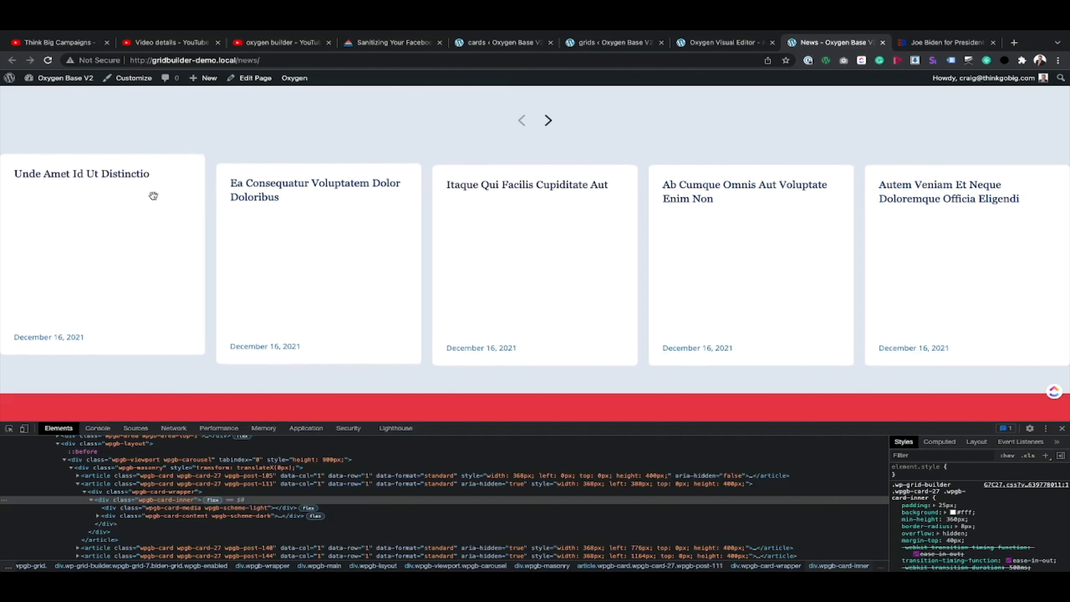
scroll(556, 268, "up", 3)
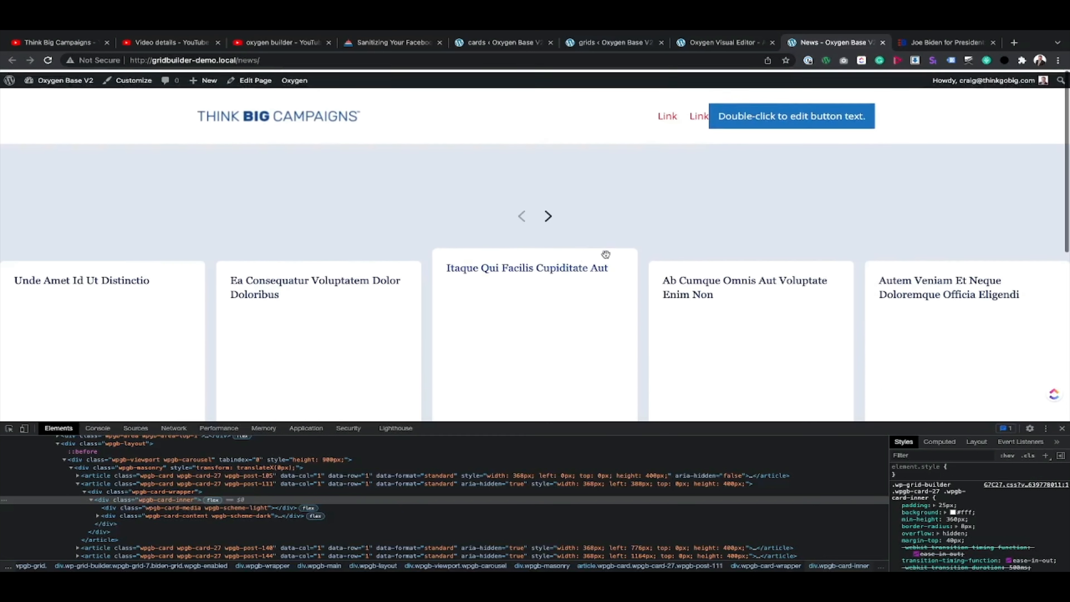
key("super+alt+i")
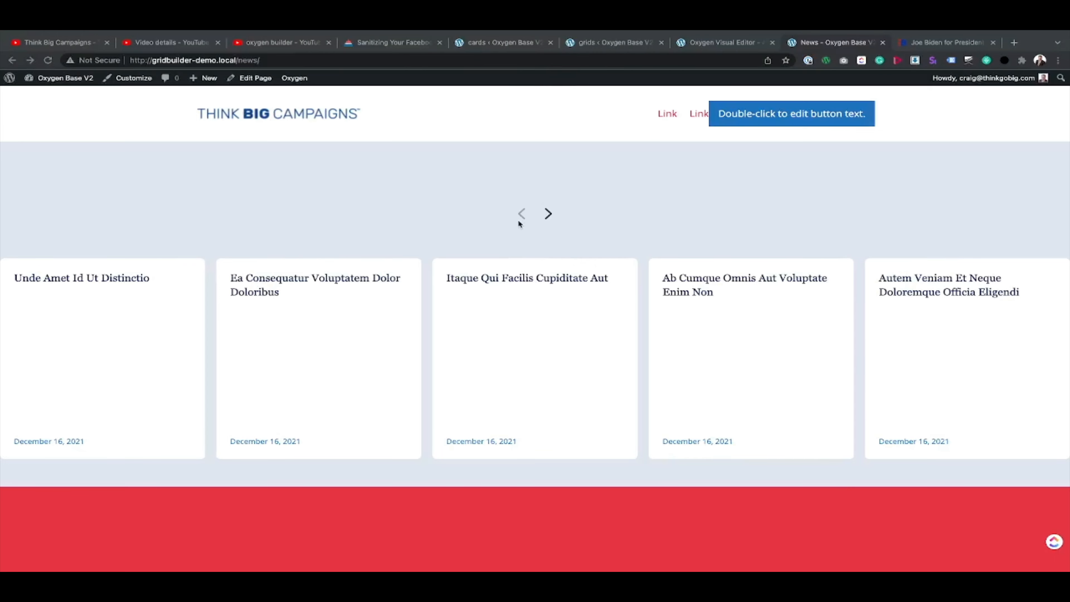
Step: Close the Card Holder layer editor and open the spacing settings of the carousel arrows' area in the grid's Grid Builder layout
left_click(494, 44)
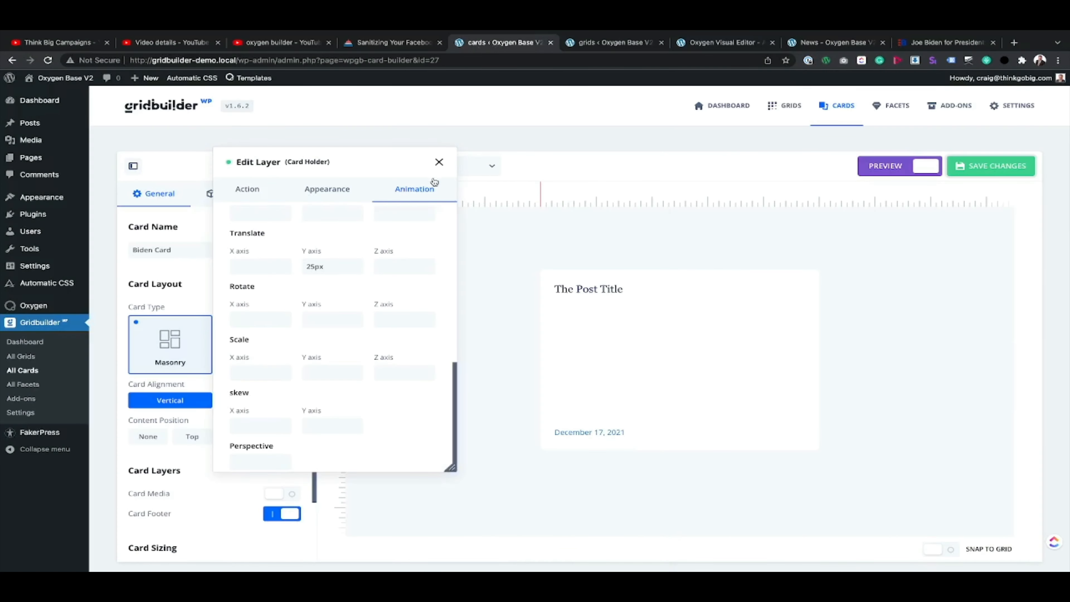
left_click(438, 163)
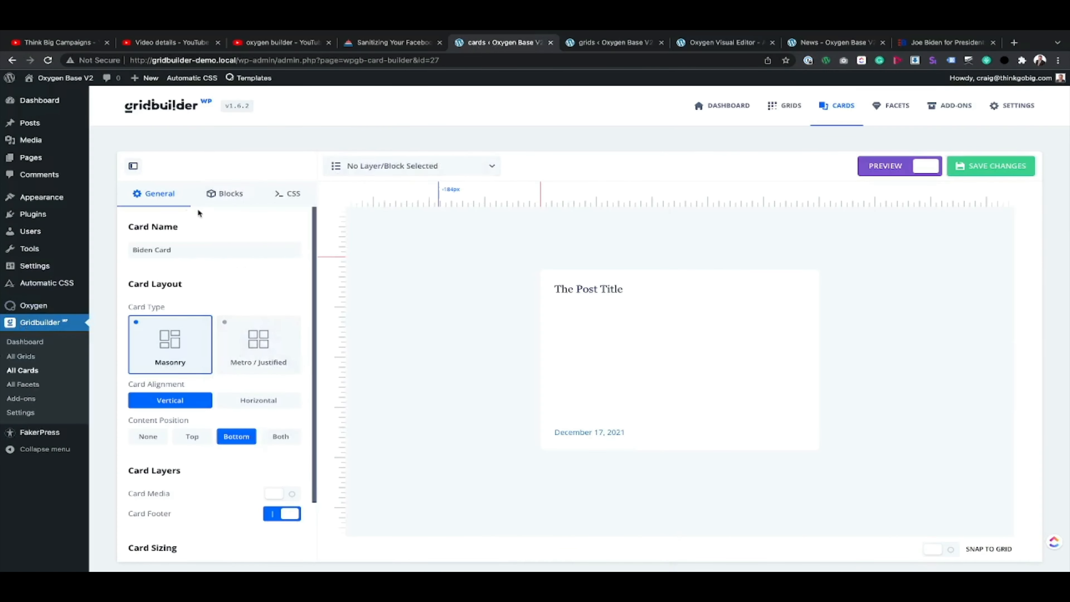
left_click(594, 45)
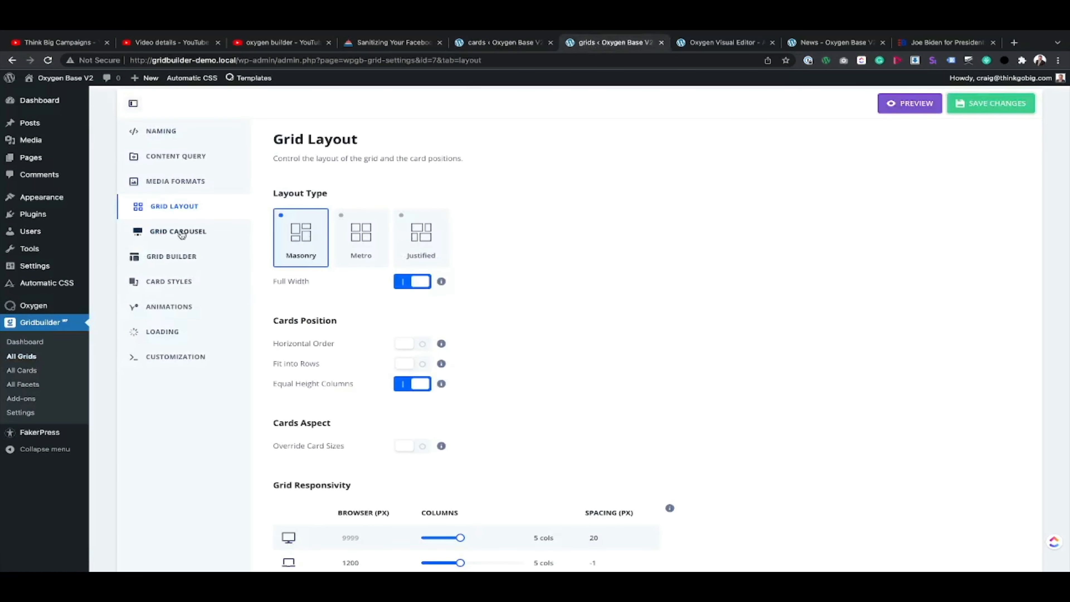
left_click(179, 282)
left_click(181, 258)
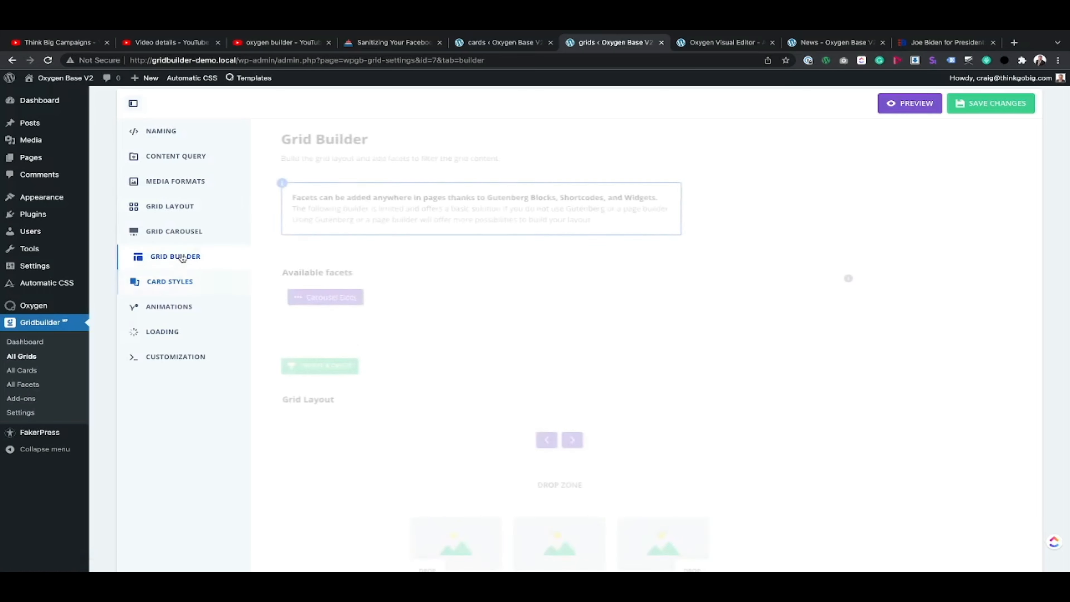
scroll(424, 347, "down", 5)
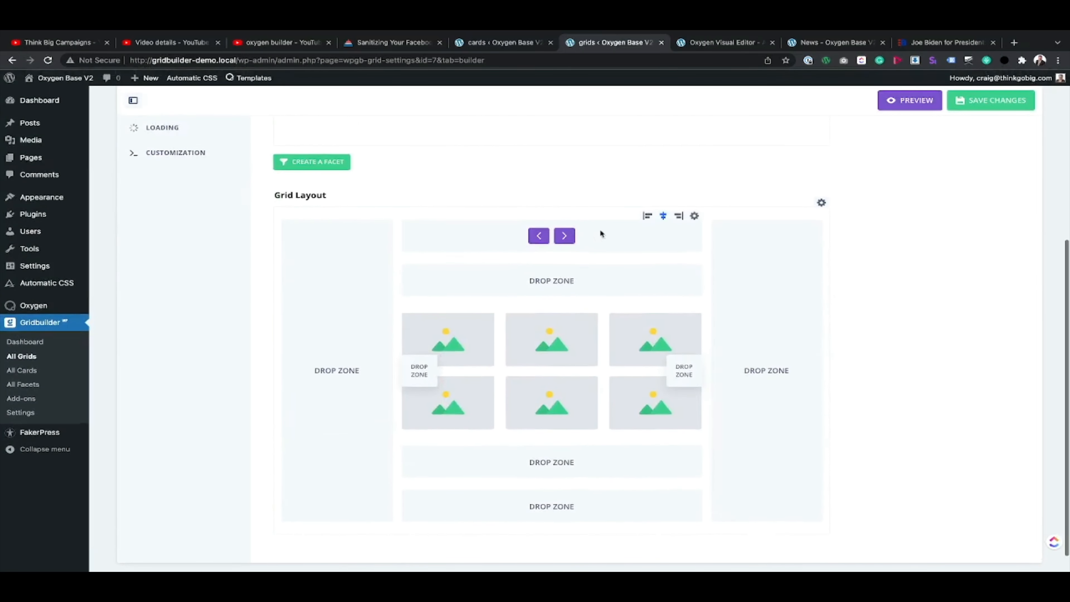
left_click(694, 215)
scroll(545, 156, "up", 2)
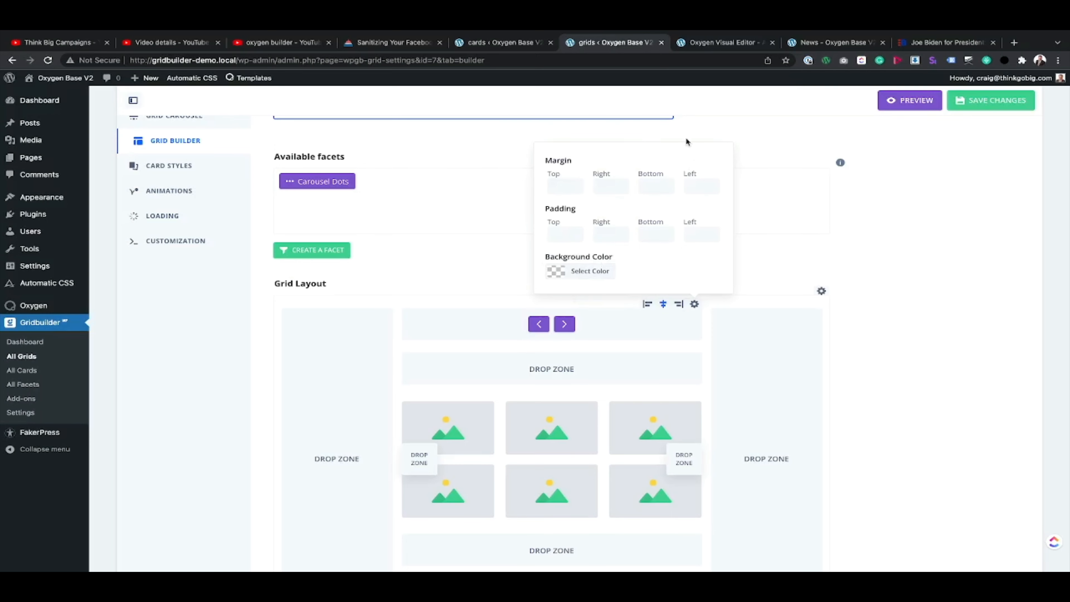
Step: Compare the carousel arrow placement on the News page with the arrows on the archived Biden site
left_click(836, 42)
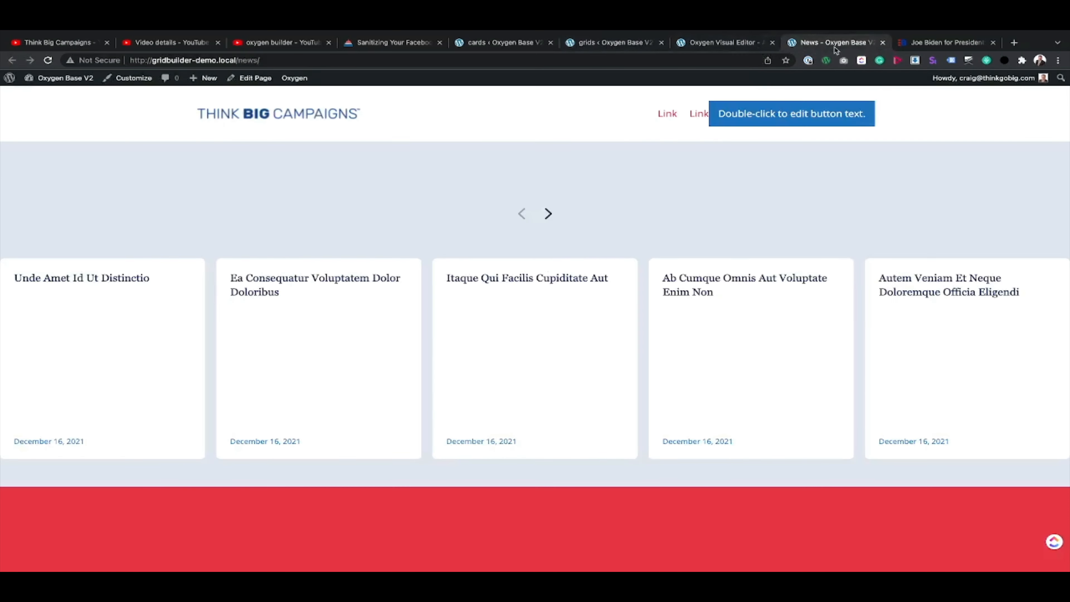
left_click(933, 43)
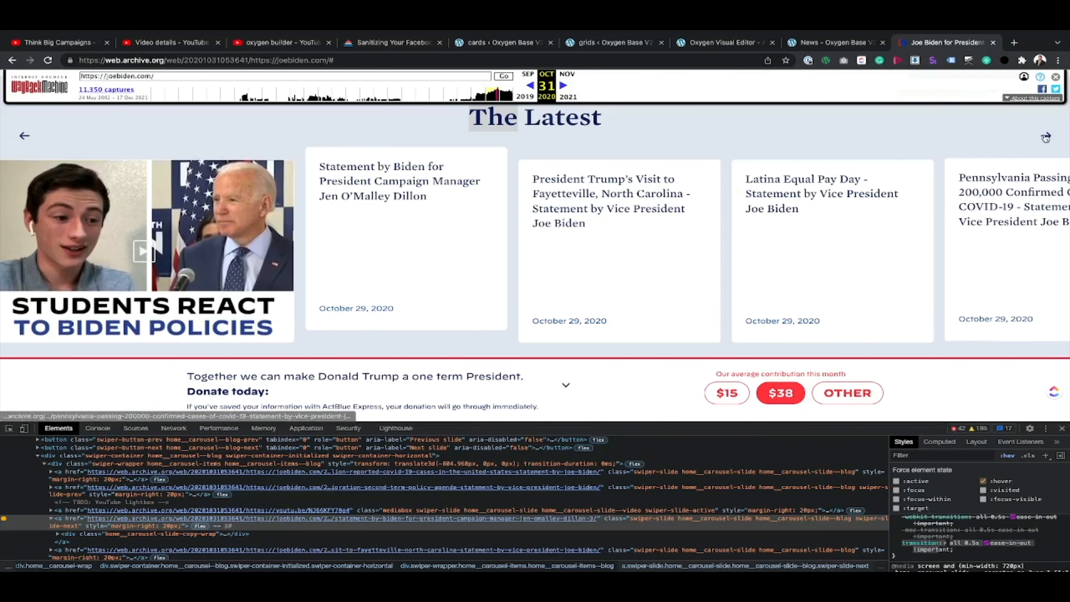
left_click(8, 428)
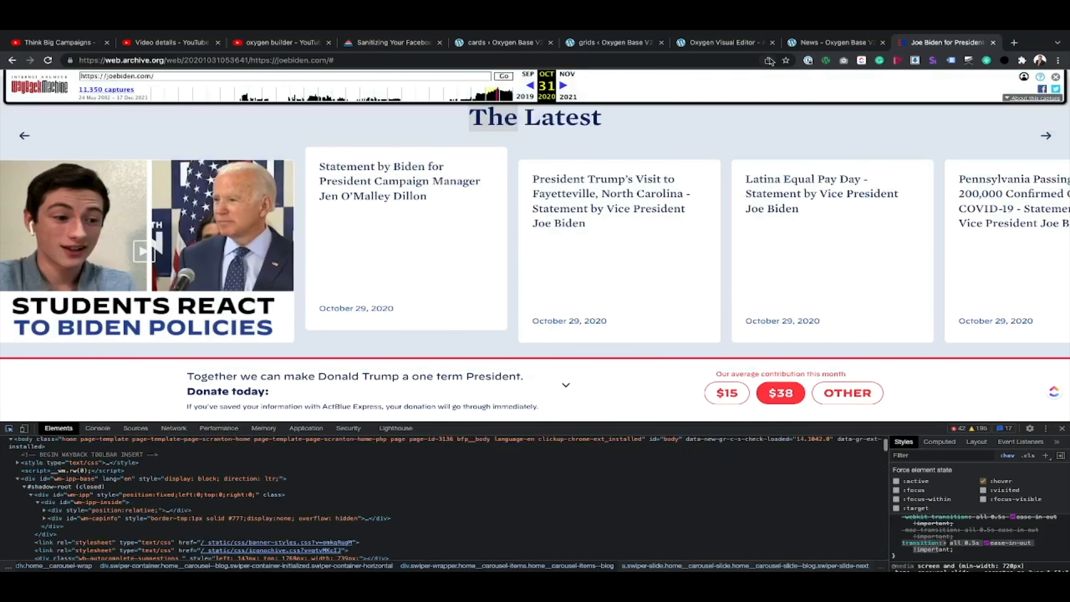
left_click(815, 43)
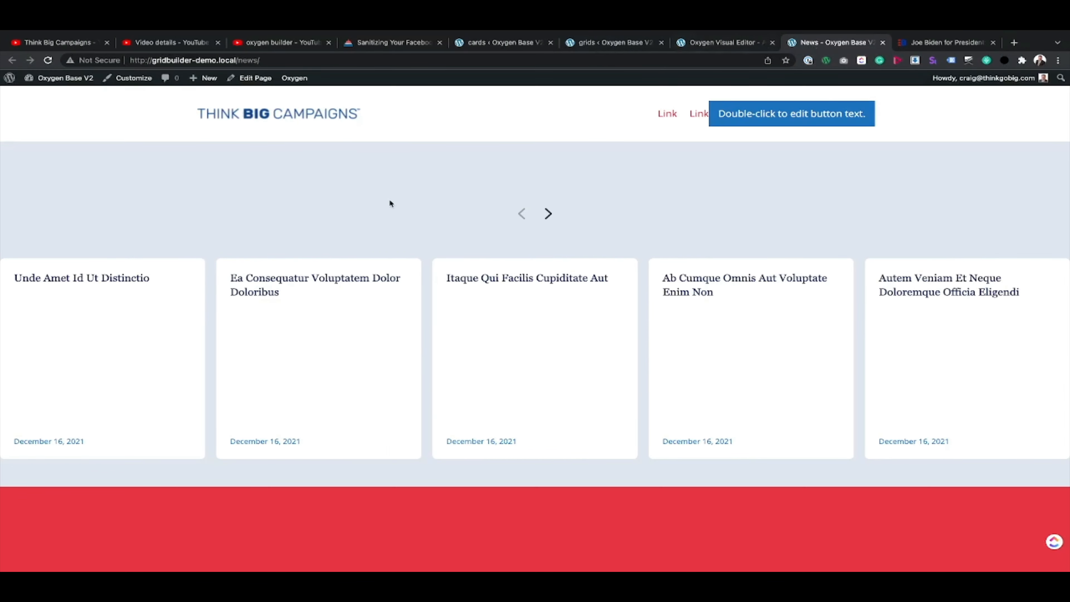
Step: Inspect the News page's previous and next carousel buttons and their parent container in the developer tools
right_click(521, 214)
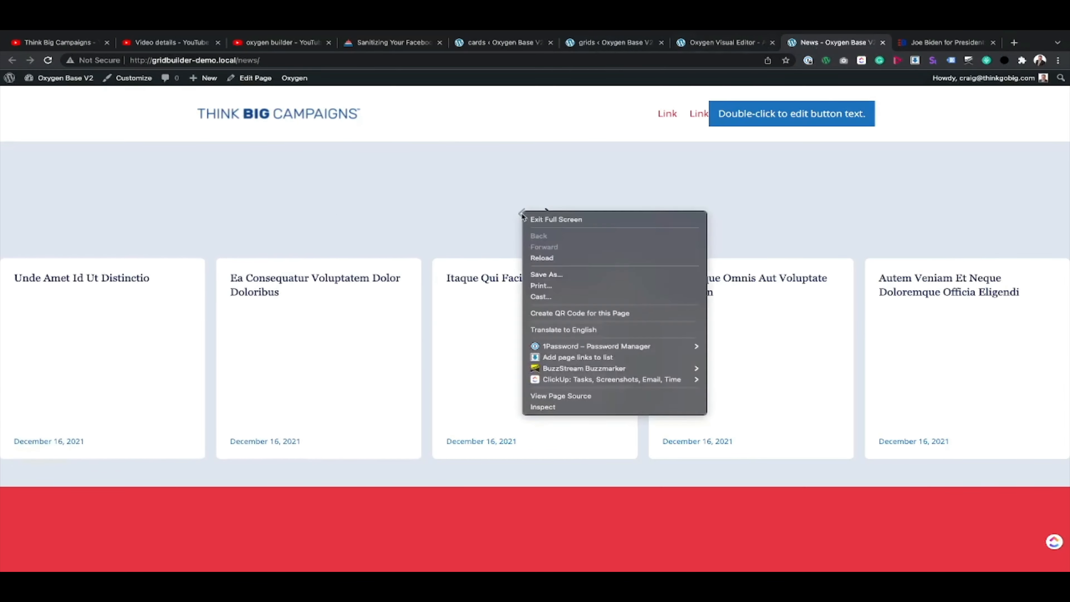
left_click(548, 405)
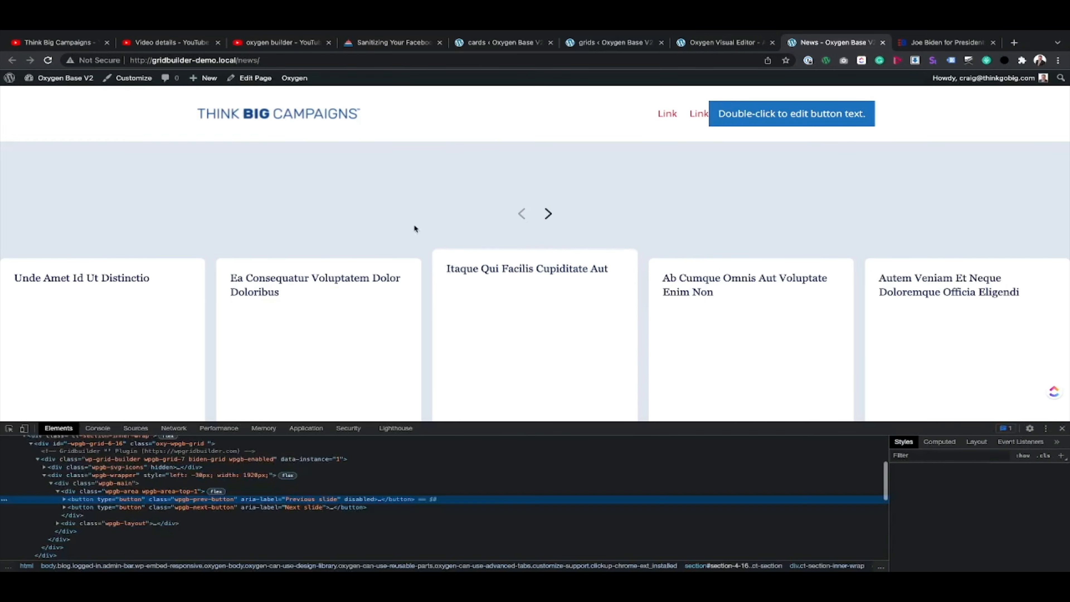
left_click(9, 430)
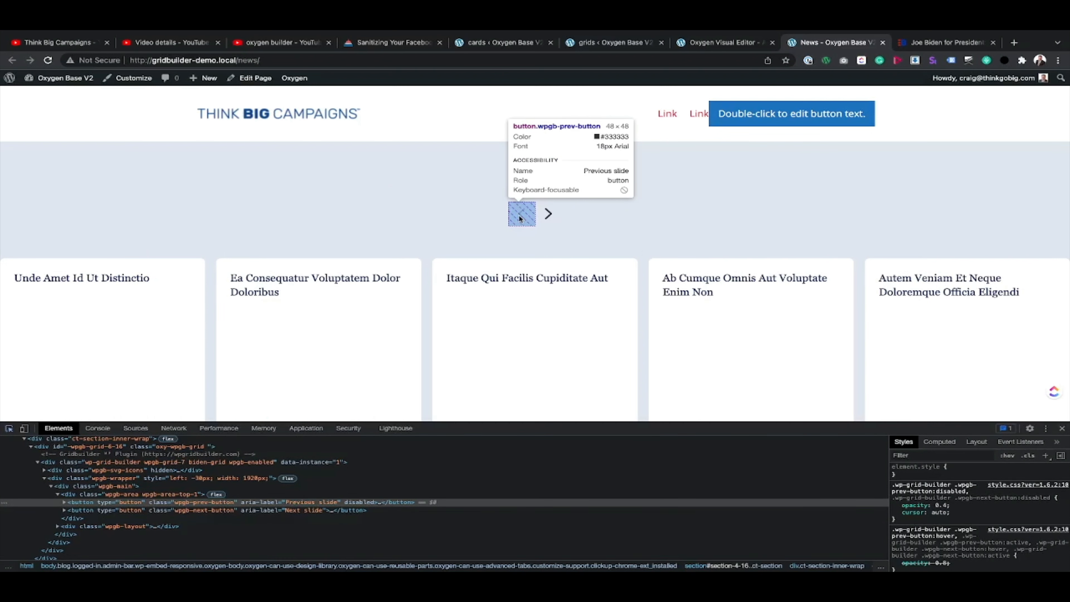
left_click(522, 217)
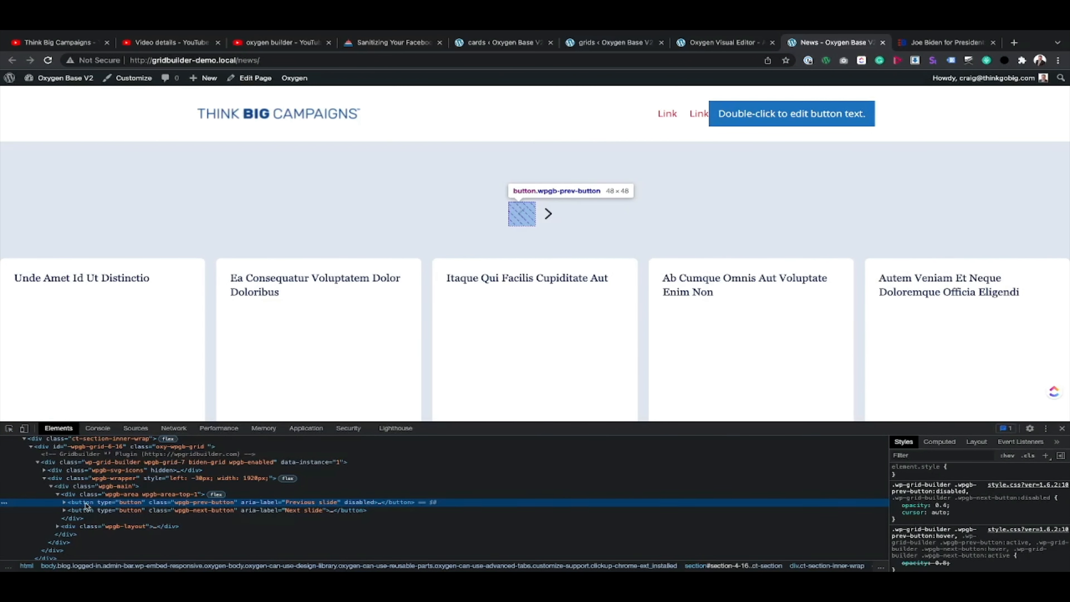
left_click(104, 495)
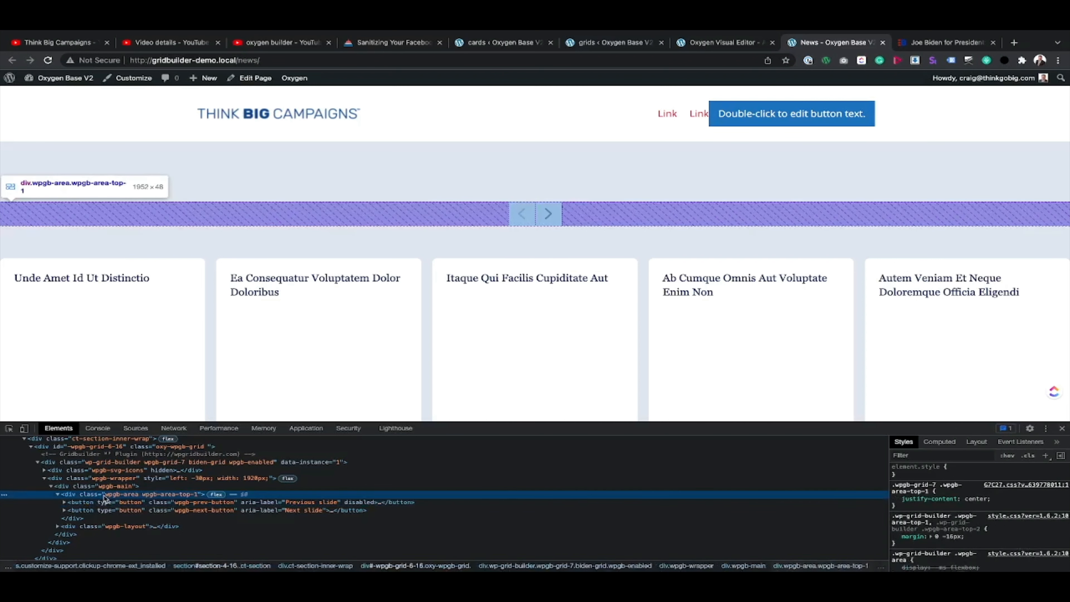
left_click(96, 502)
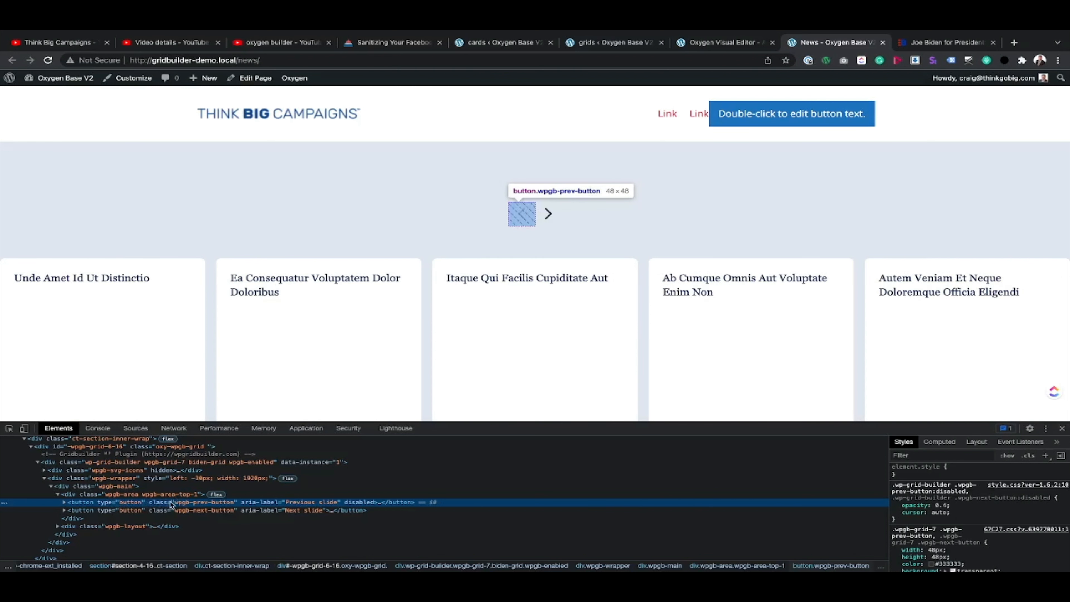
left_click(207, 509)
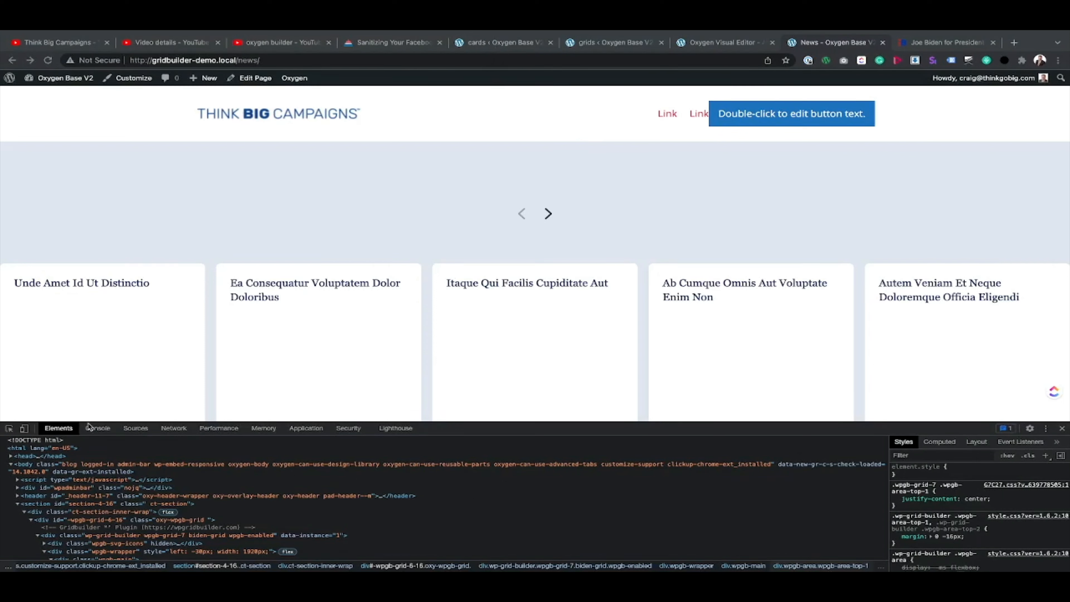
Step: Inspect the previous-slide button again and create a new style rule for it to copy its button.wpgb-prev-button selector
left_click(8, 429)
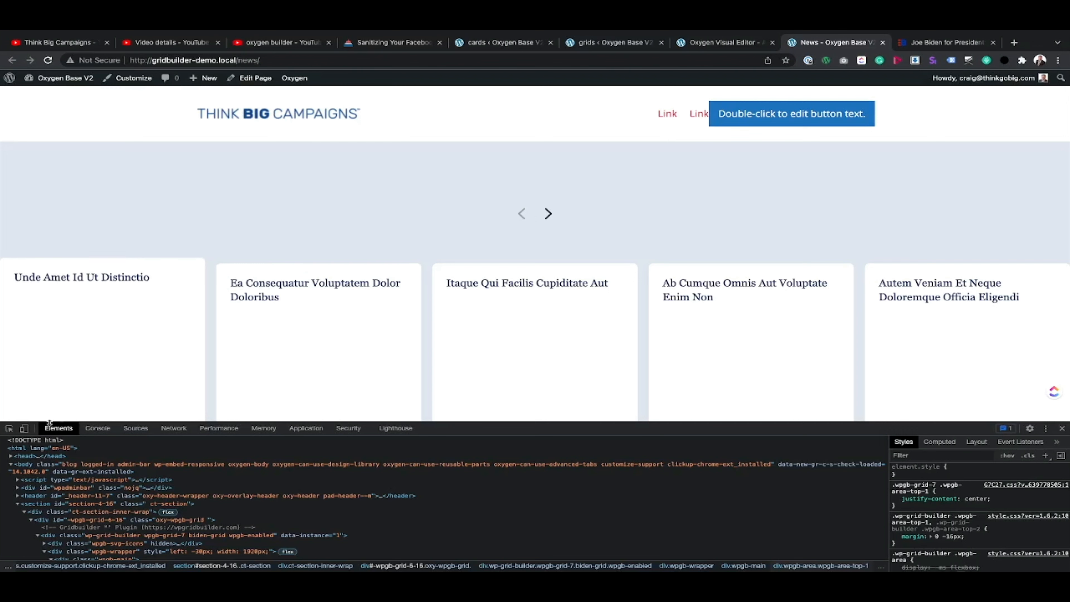
left_click(9, 428)
left_click(521, 219)
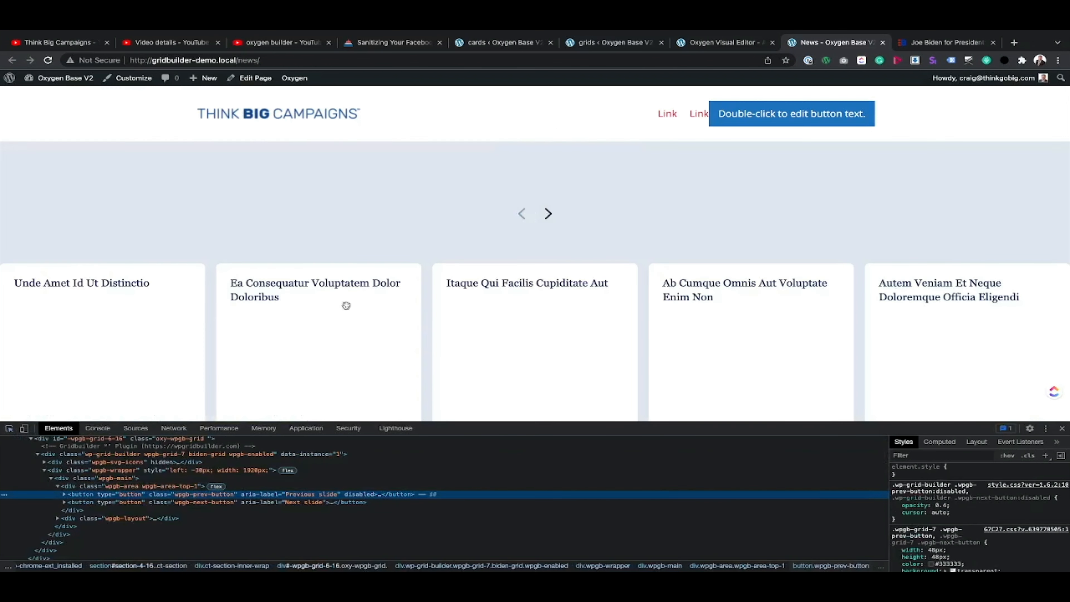
double_click(212, 496)
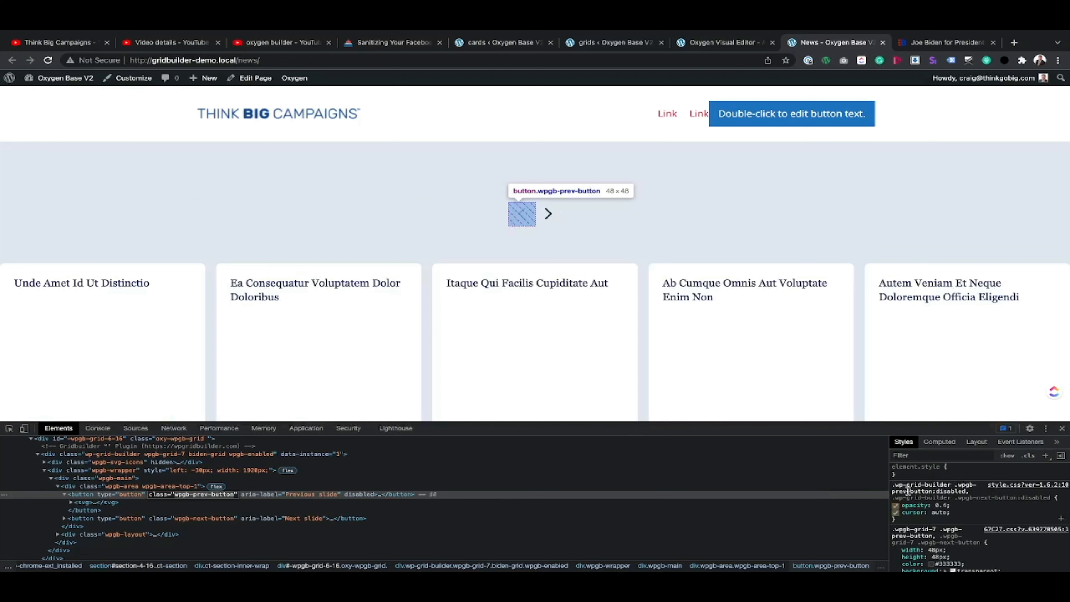
left_click(1045, 456)
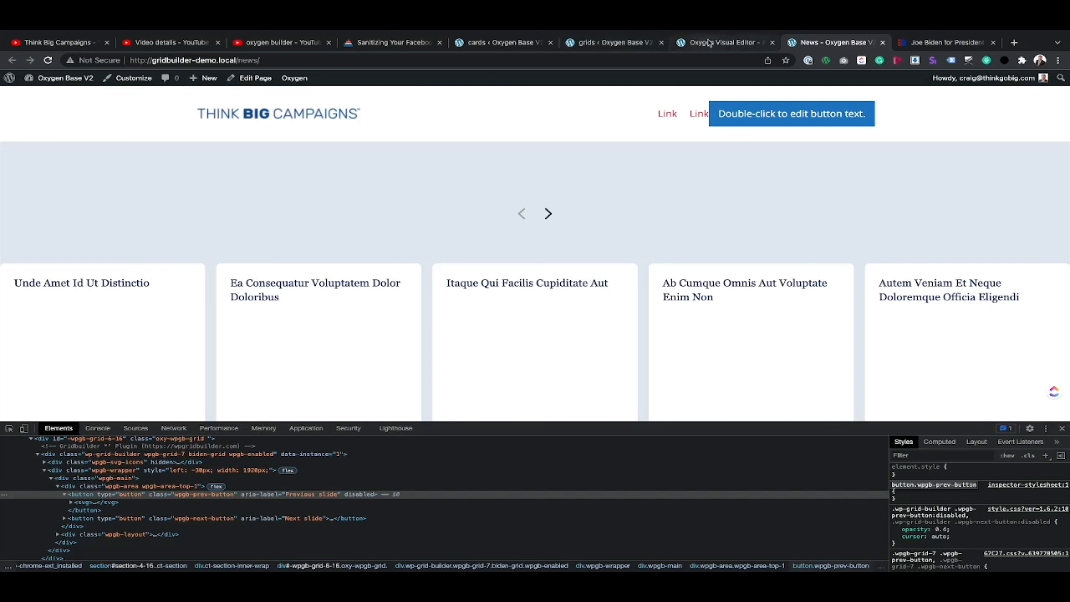
Step: Look through the grid's Card Styles and Grid Builder settings for options that control the carousel arrows' position
left_click(508, 45)
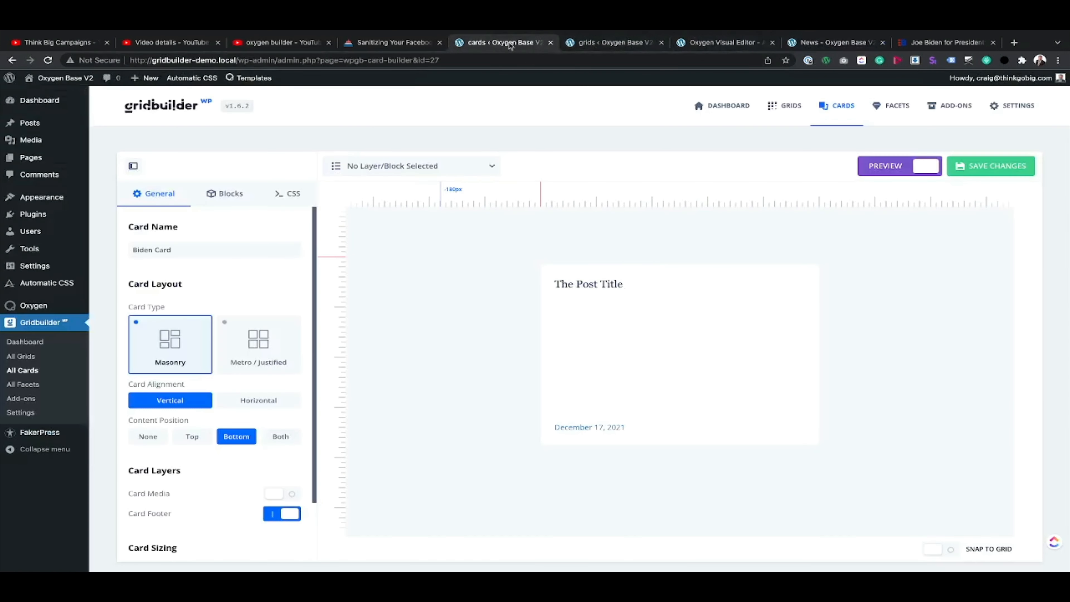
left_click(616, 43)
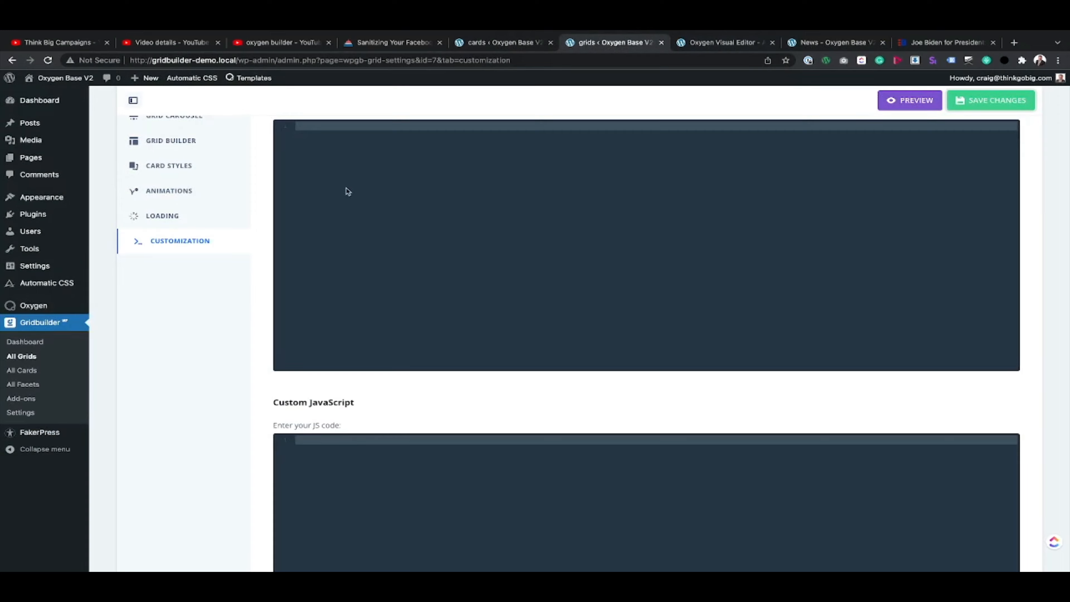
scroll(347, 191, "up", 5)
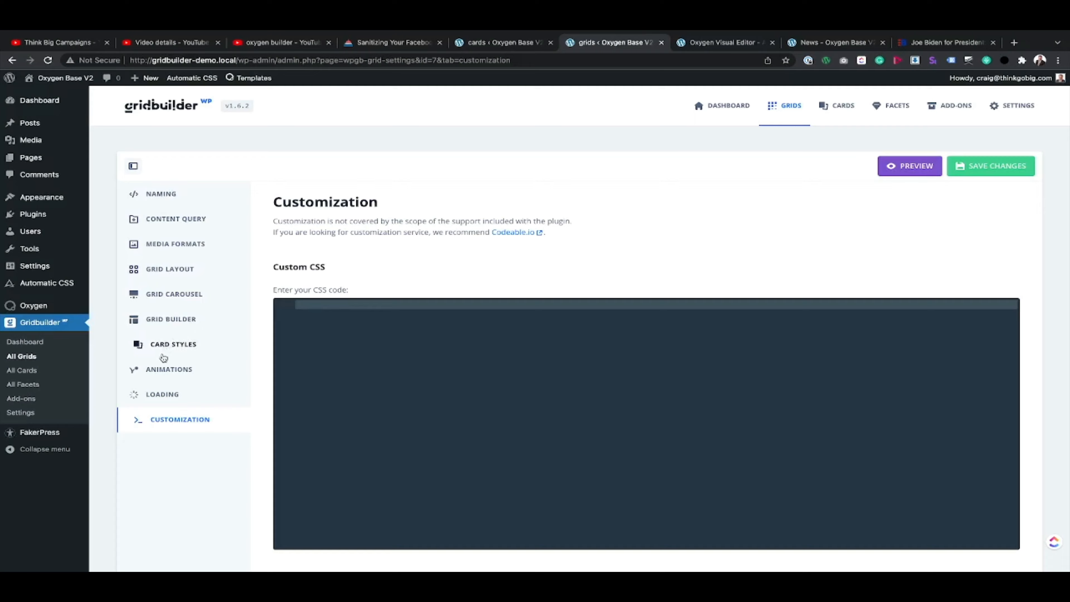
left_click(168, 346)
left_click(170, 319)
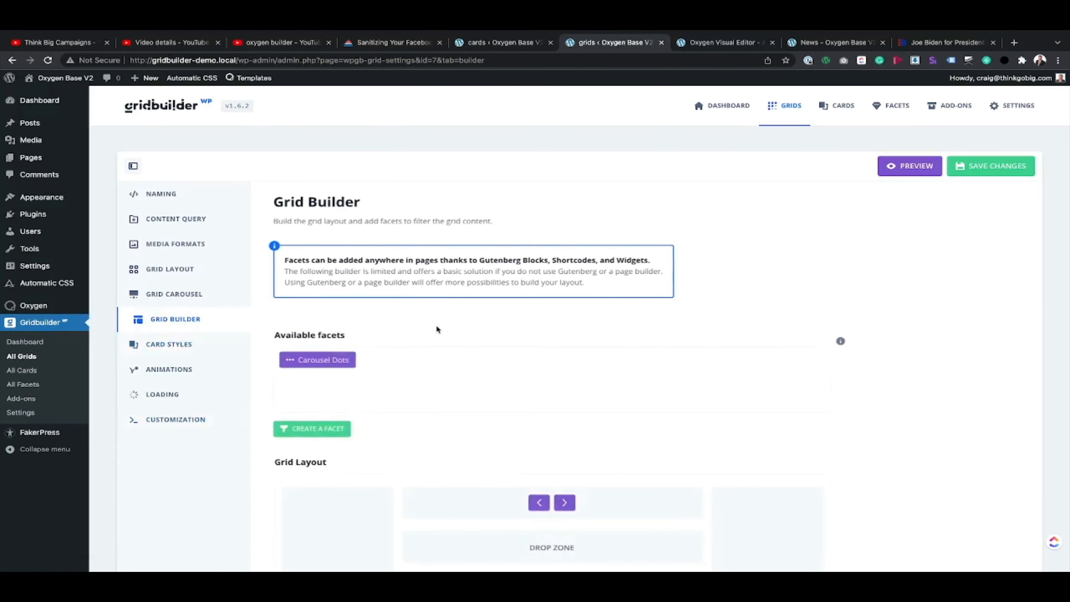
scroll(371, 384, "down", 2)
scroll(371, 386, "down", 2)
scroll(745, 324, "down", 3)
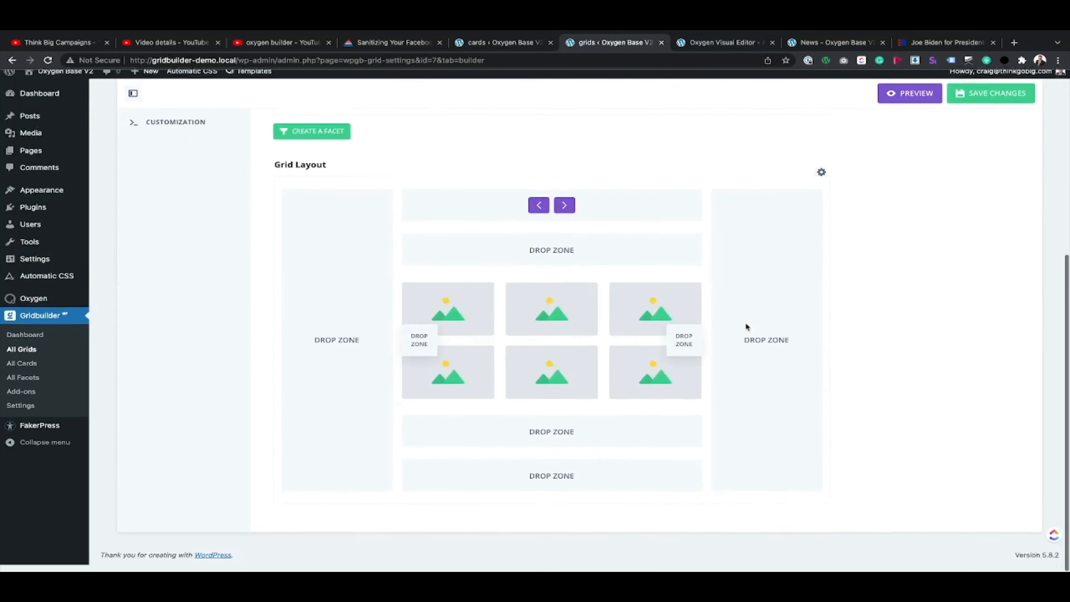
scroll(745, 326, "up", 5)
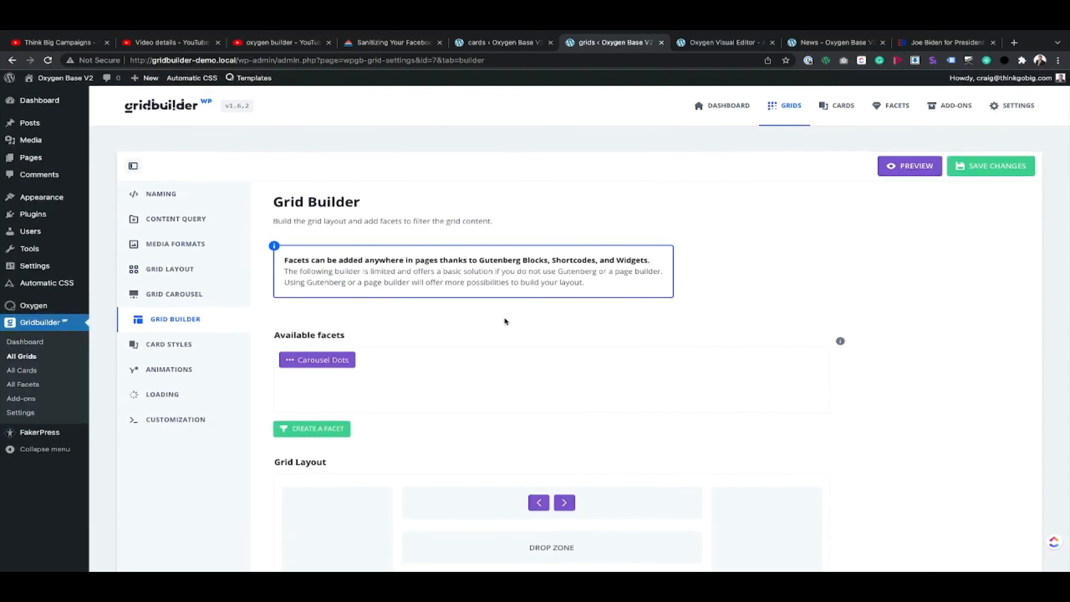
Step: Start an empty button.wpgb-prev-button rule in the grid's custom CSS
left_click(169, 419)
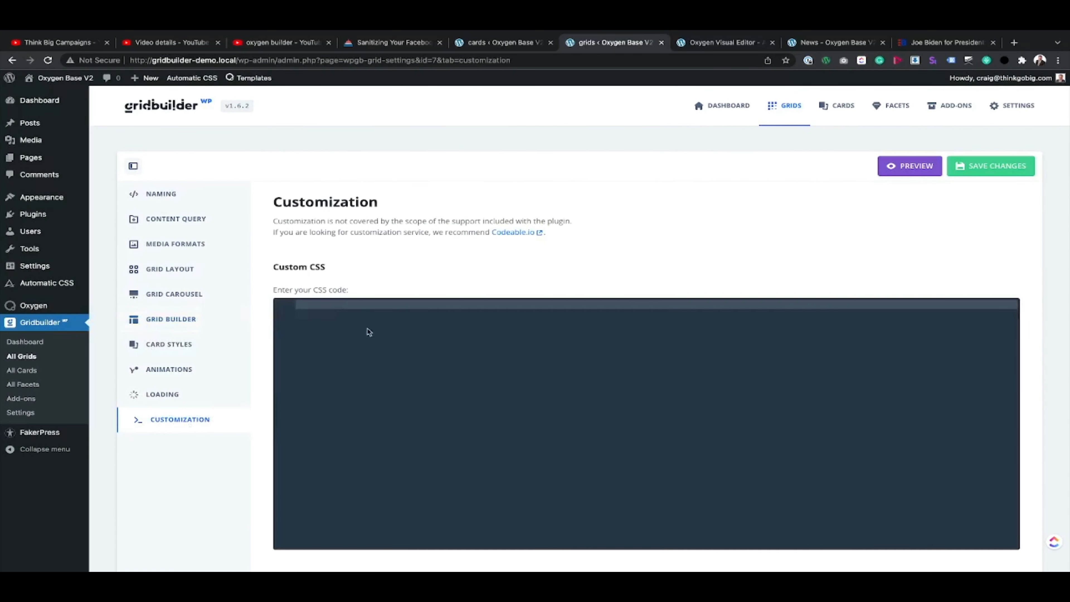
left_click(346, 306)
type("button.wpgb-prev-button")
type("{")
key("Return")
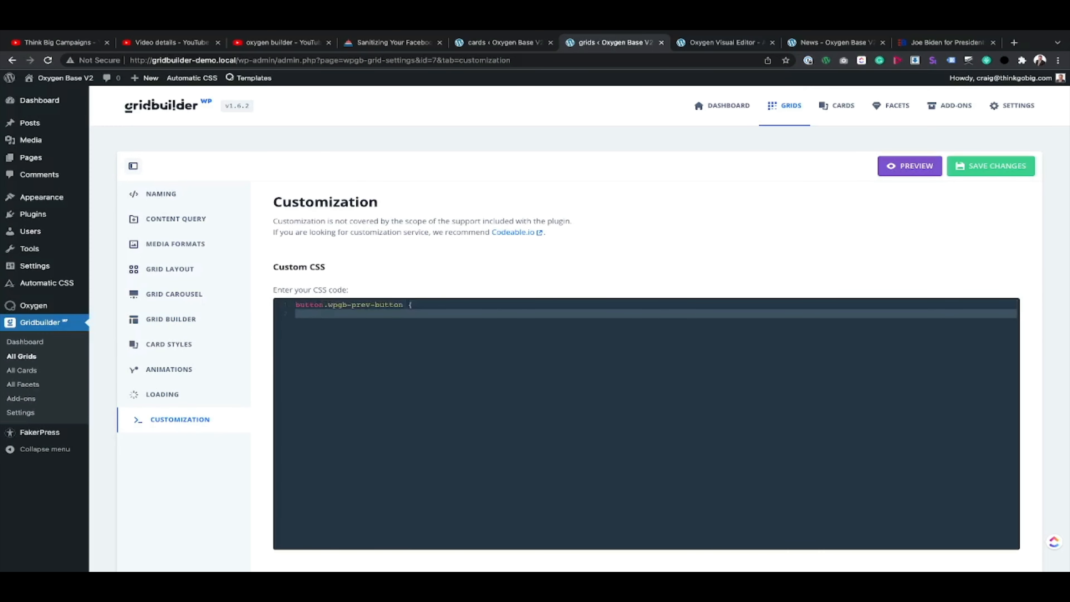
key("Return")
key("Return")
Step: Add an empty button.wpgb-next-button rule below the previous-button rule and leave a blank line inside both rules
type("button.wpgb-prev-button")
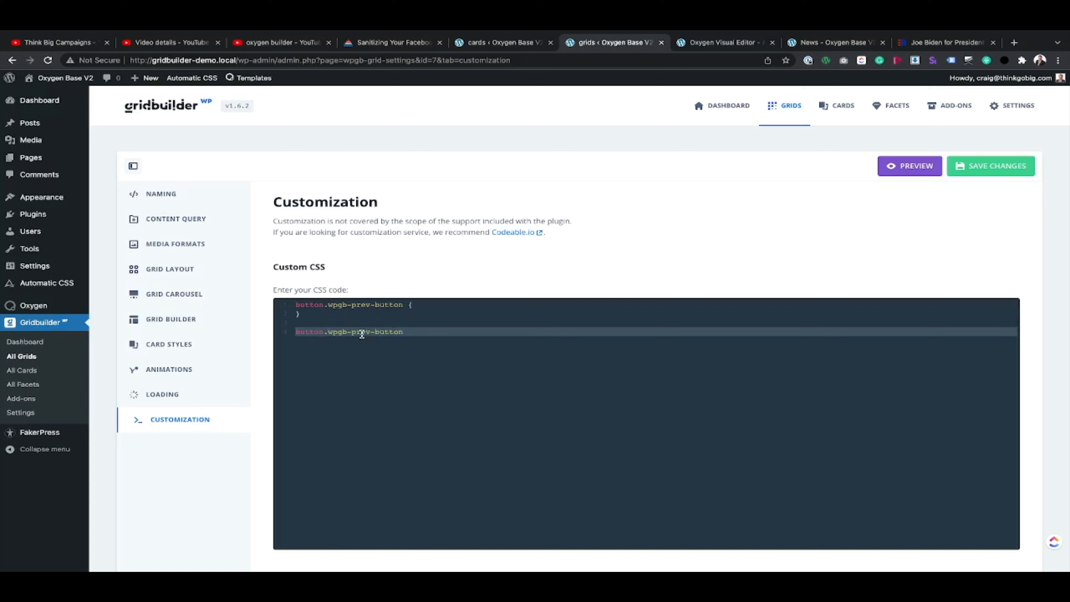
double_click(361, 333)
type("next")
left_click(413, 332)
type("{")
key("Return")
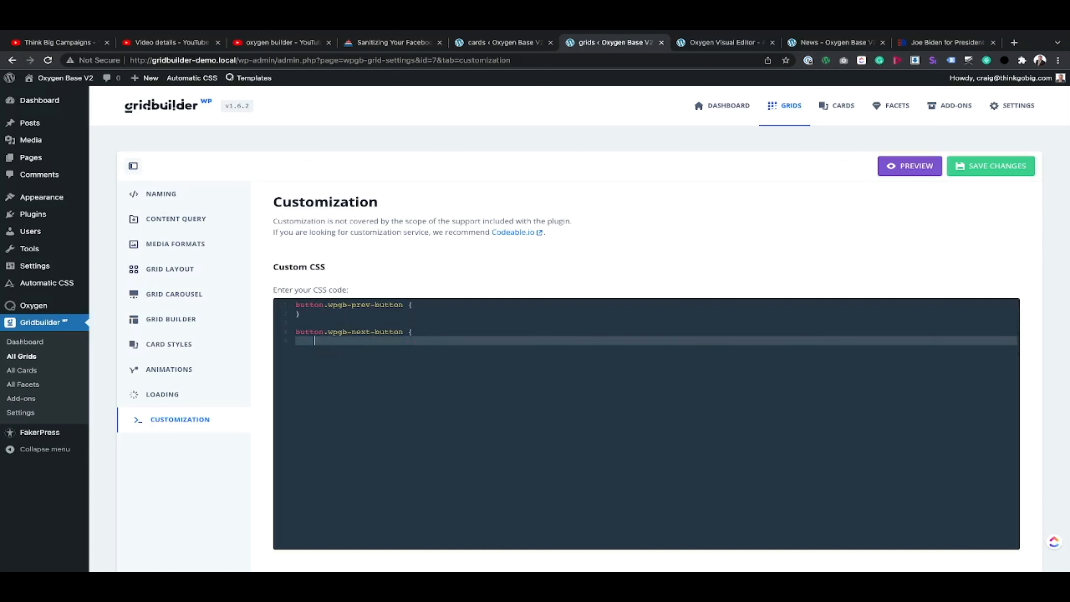
left_click(418, 305)
key("Return")
left_click(418, 340)
key("Return")
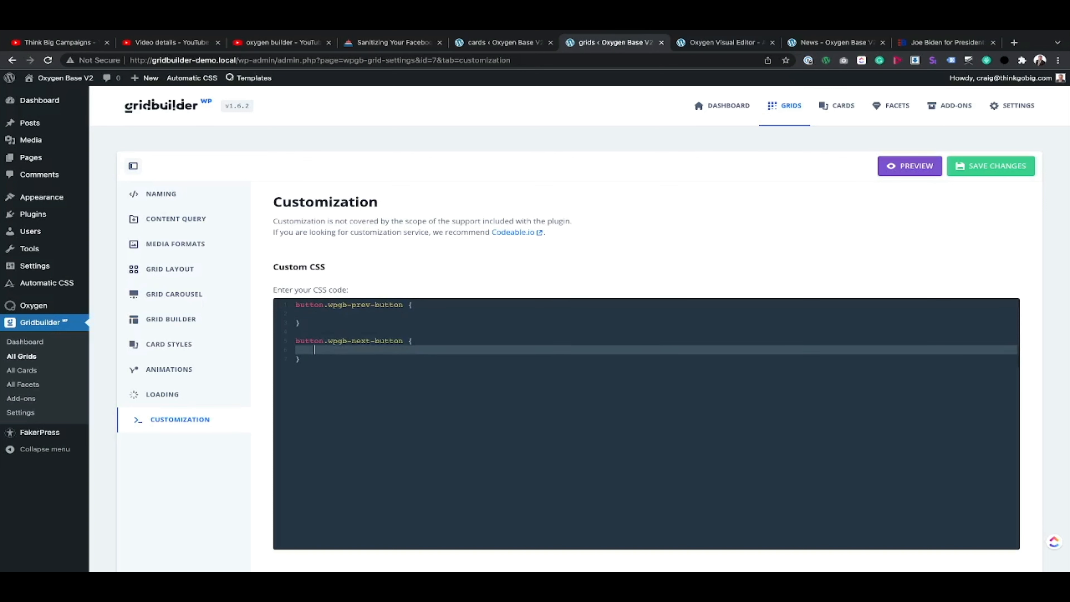
Step: Set position:absolute and left:0px in the button.wpgb-prev-button rule
left_click(338, 313)
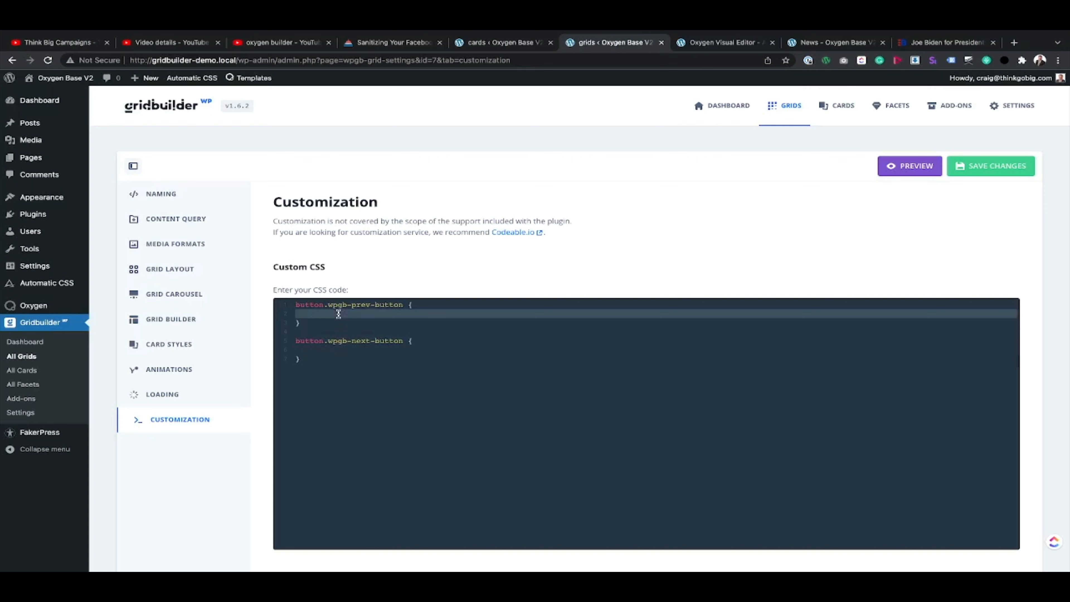
type("position:absolute;")
key("Return")
type("left:0px;")
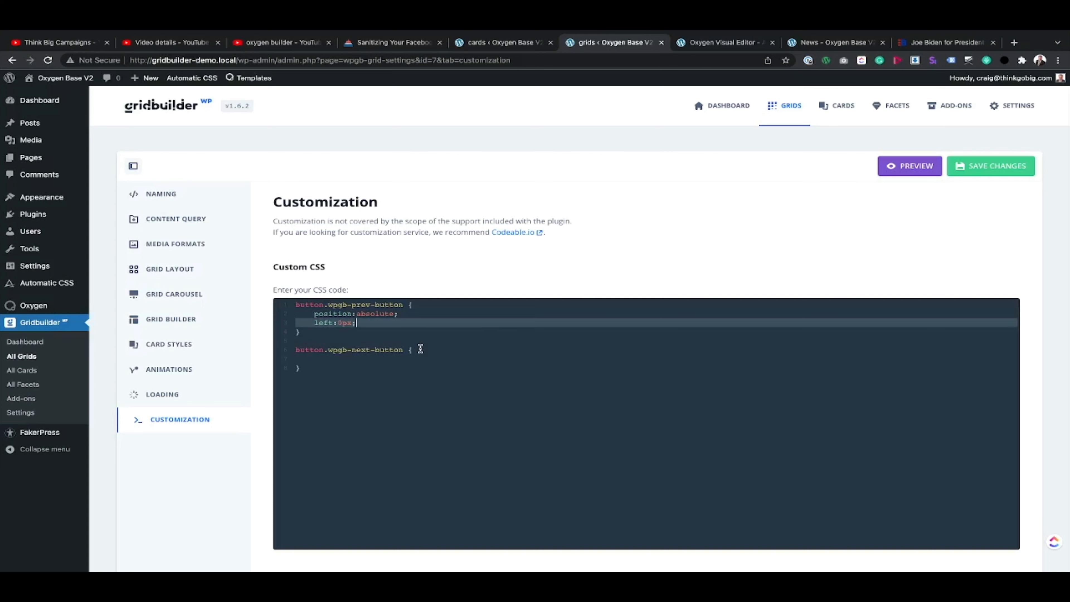
left_click(361, 314)
left_click(350, 365)
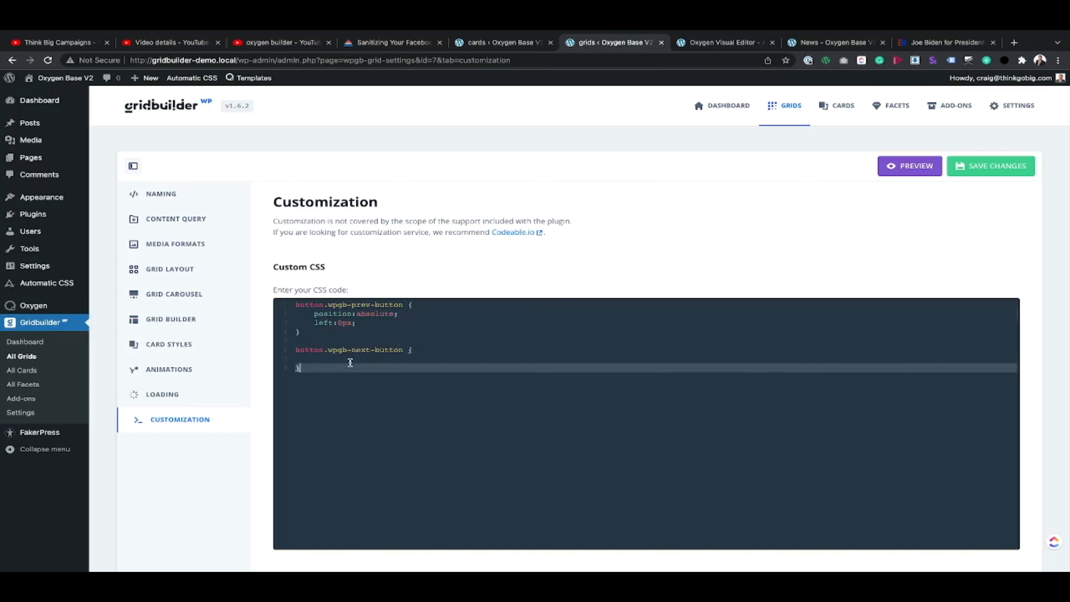
Step: Set position:absolute and right:0px in the button.wpgb-next-button rule and save the grid settings
type("position:absolute;")
key("Return")
left_click(334, 360)
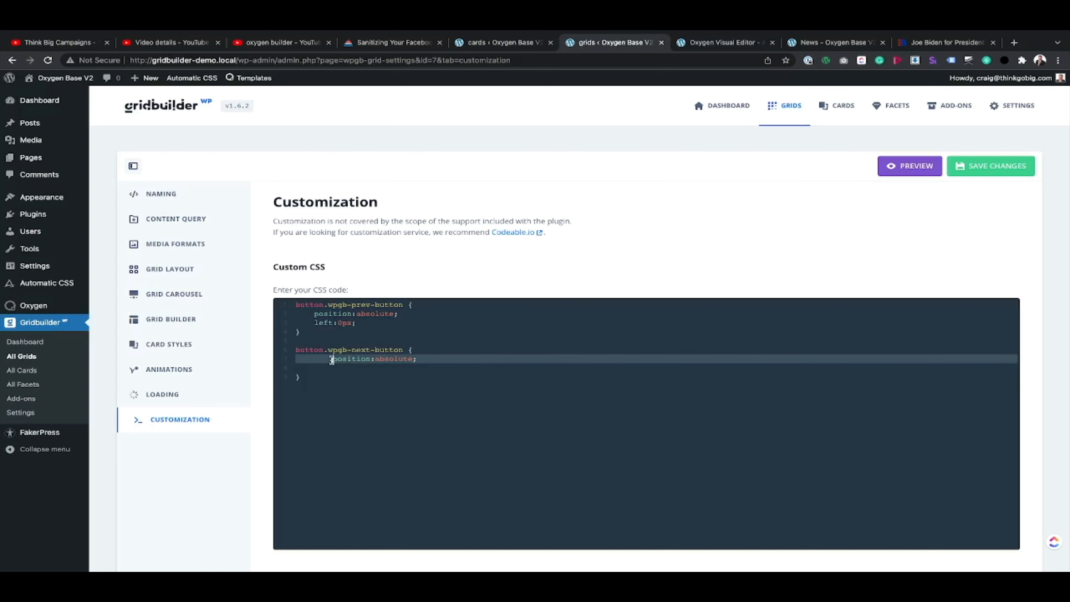
key("BackSpace")
key("Down")
type("right:")
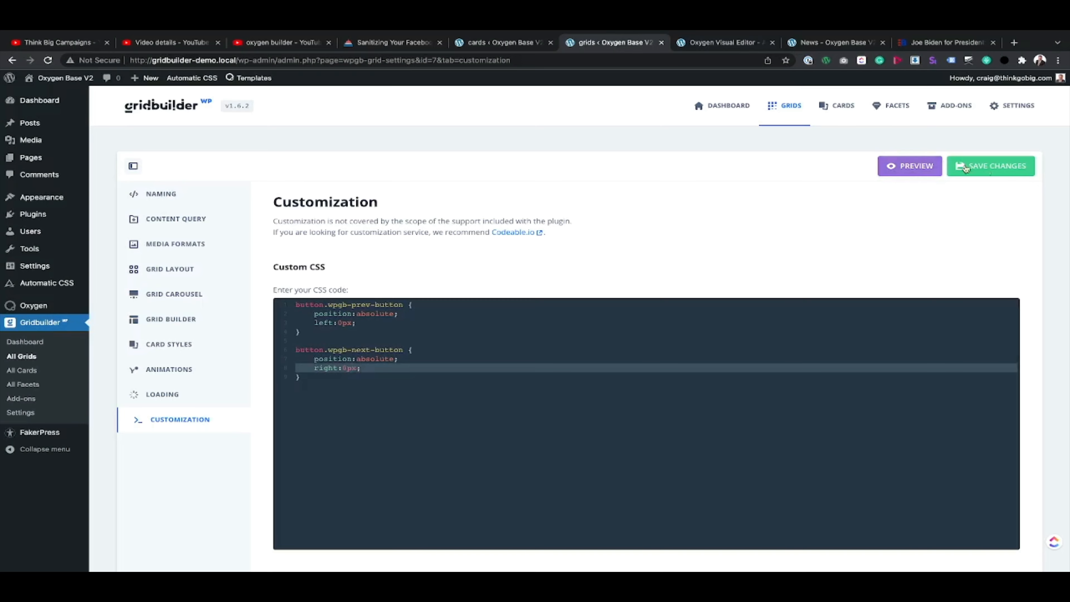
left_click(991, 168)
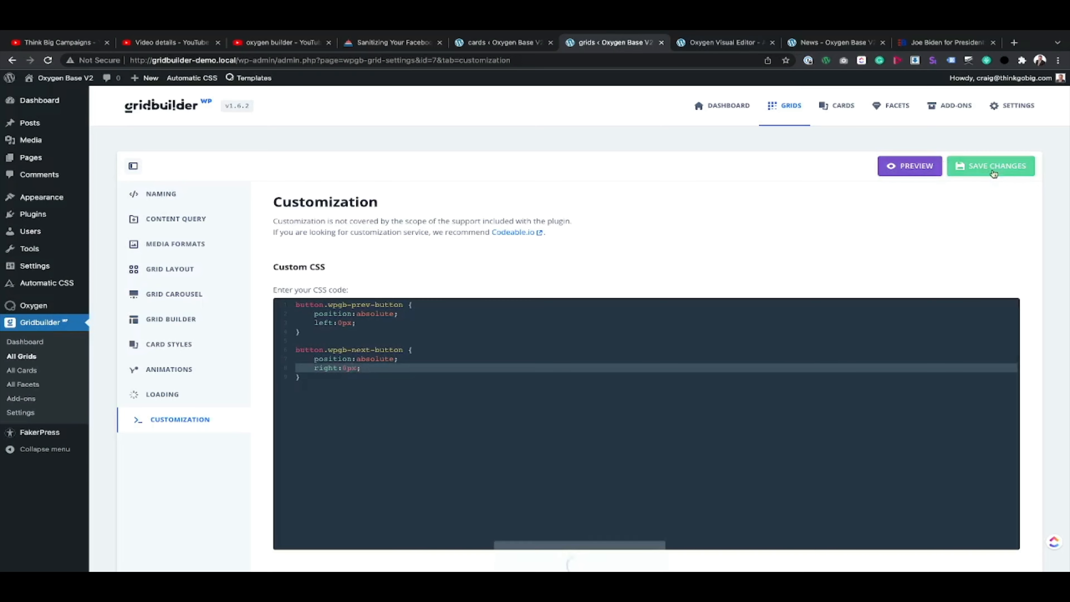
Step: Check the arrow placement on the News page with the developer tools closed and try the previous arrow
left_click(811, 41)
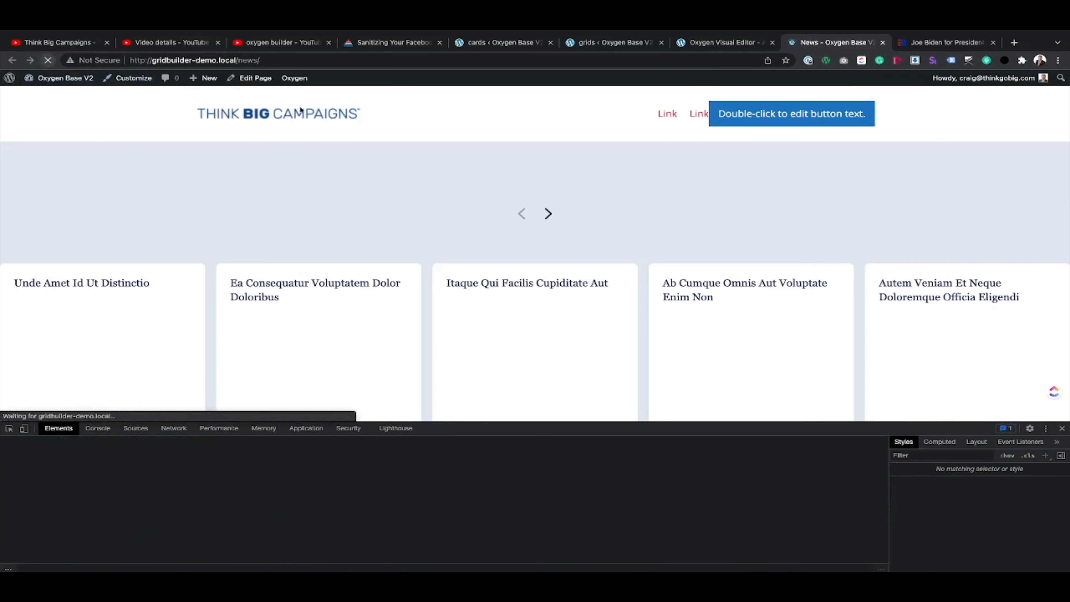
left_click(1062, 428)
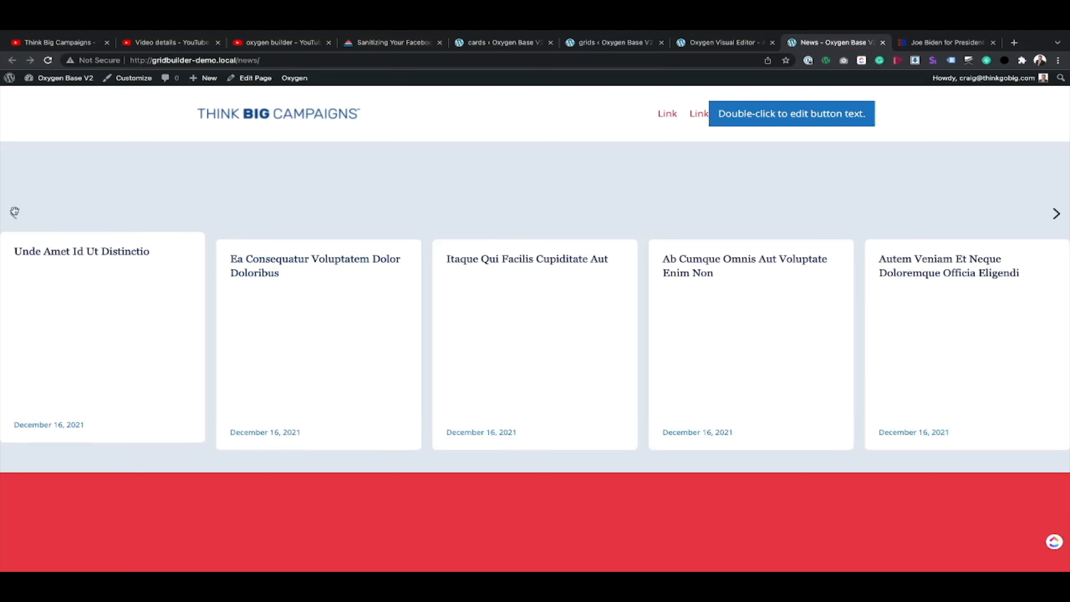
left_click_drag(15, 211, 307, 239)
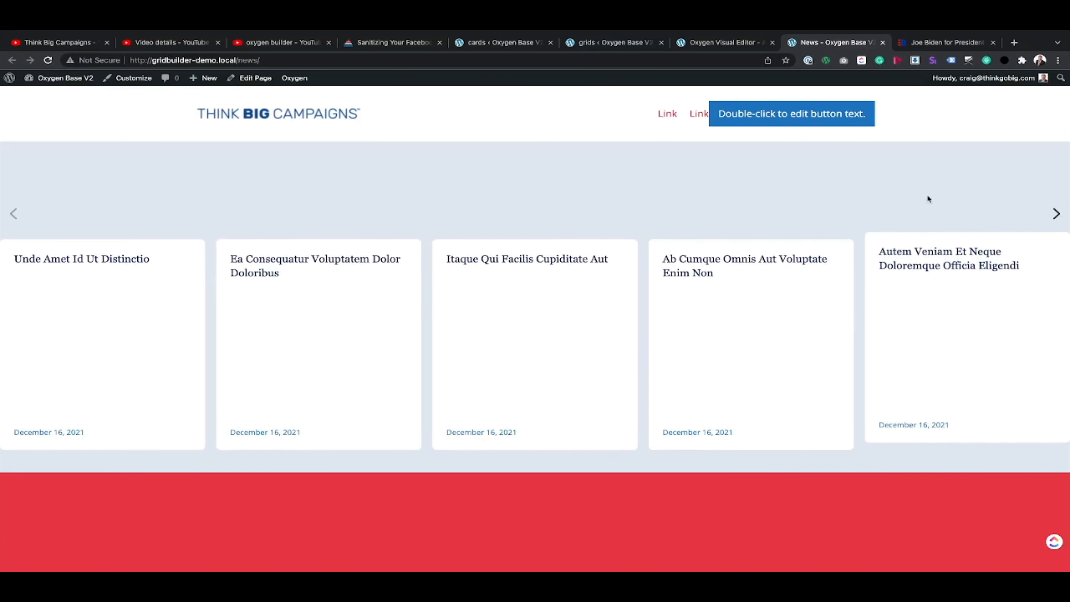
Step: Inspect the card carousel's viewport, masonry and card elements to find what overlaps the navigation arrows
right_click(635, 213)
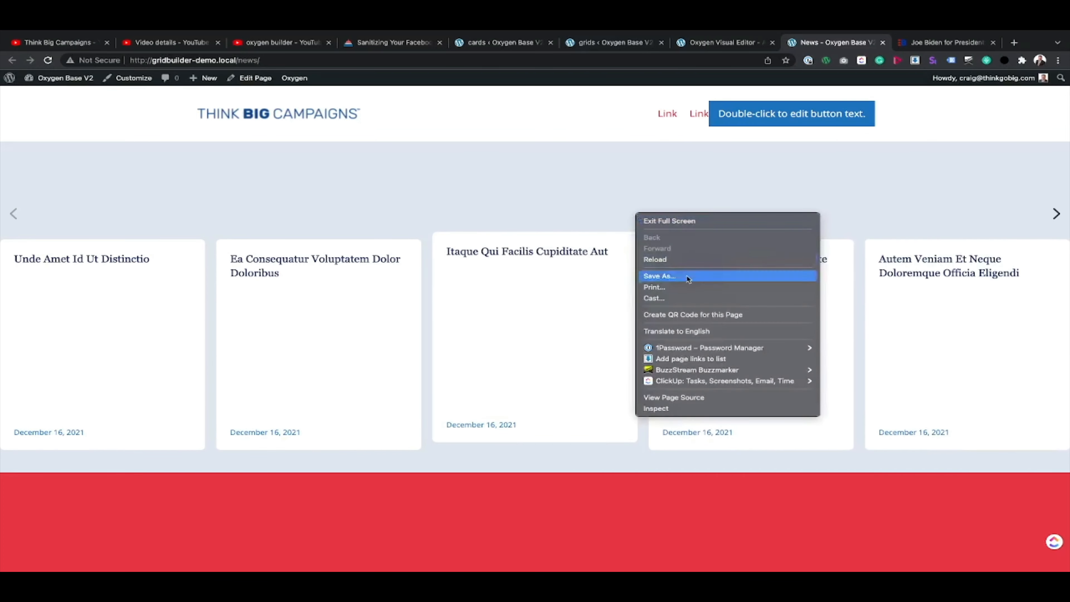
left_click(657, 408)
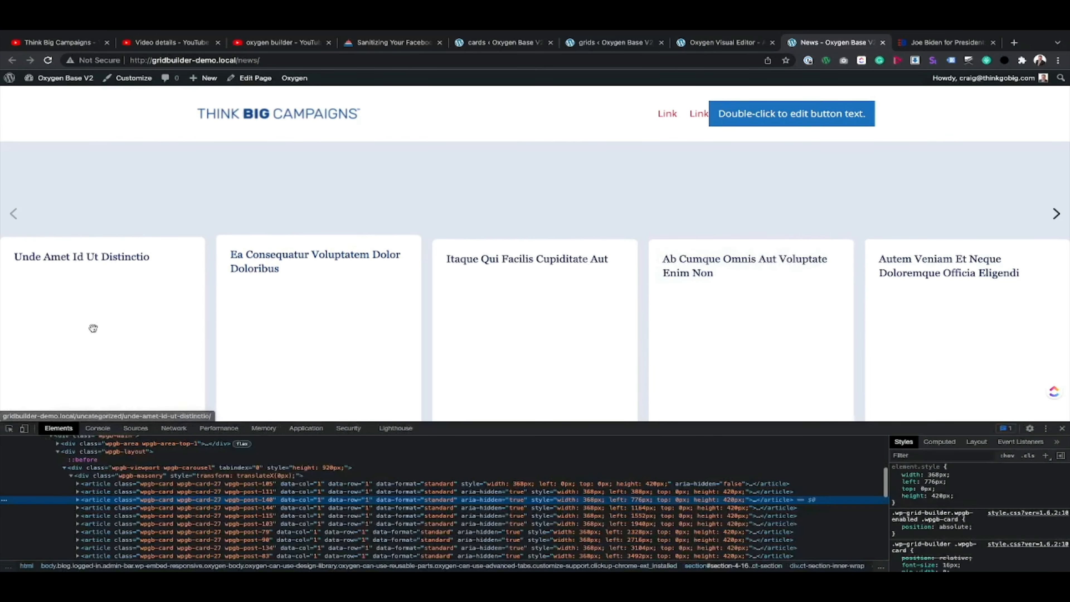
left_click(9, 429)
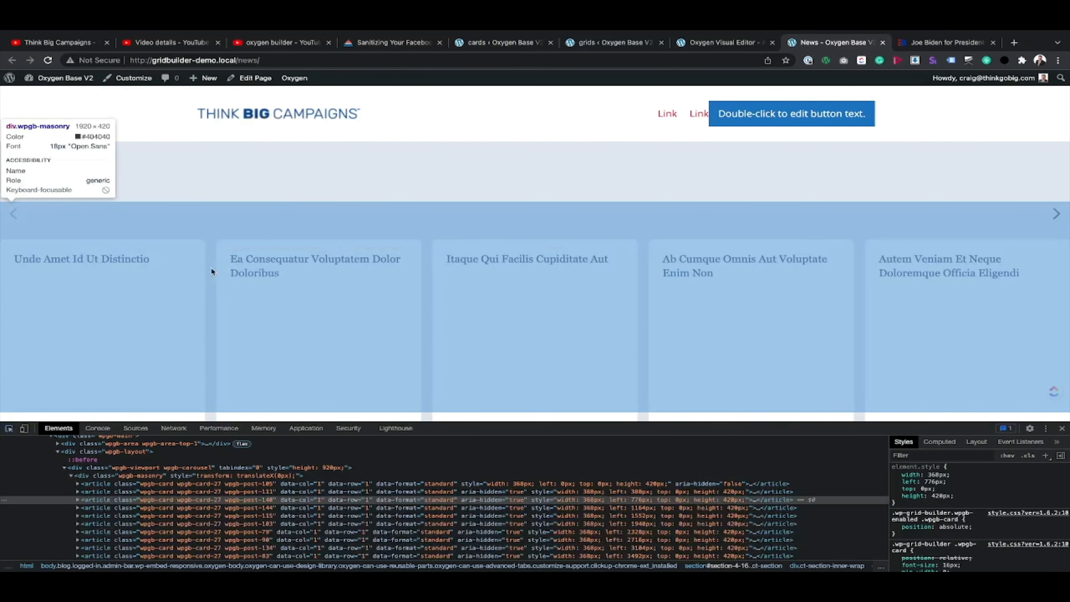
left_click(211, 270)
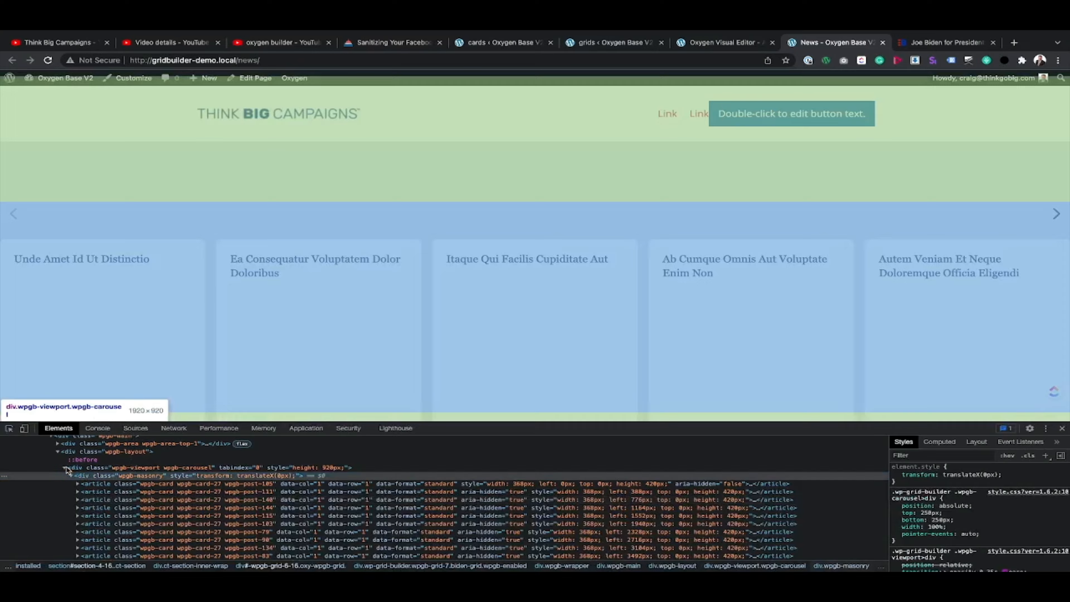
left_click(64, 467)
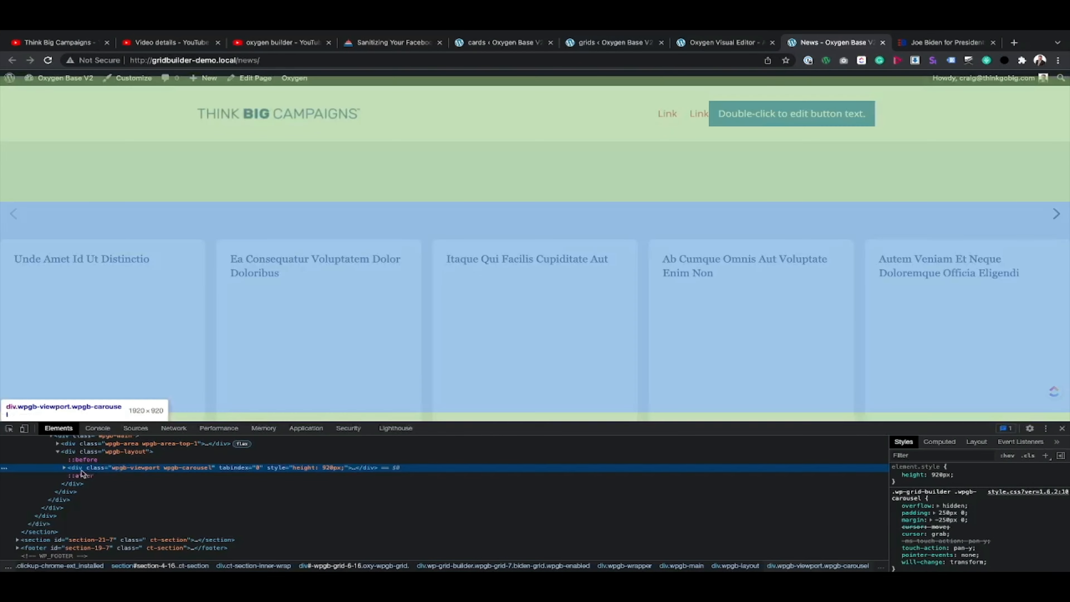
left_click(64, 467)
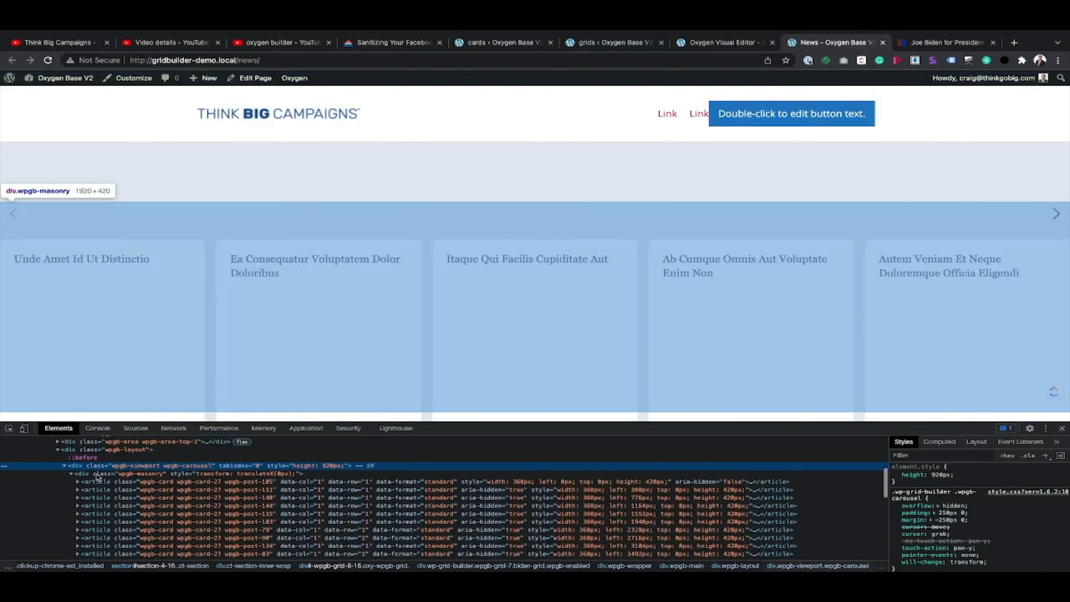
left_click(82, 483)
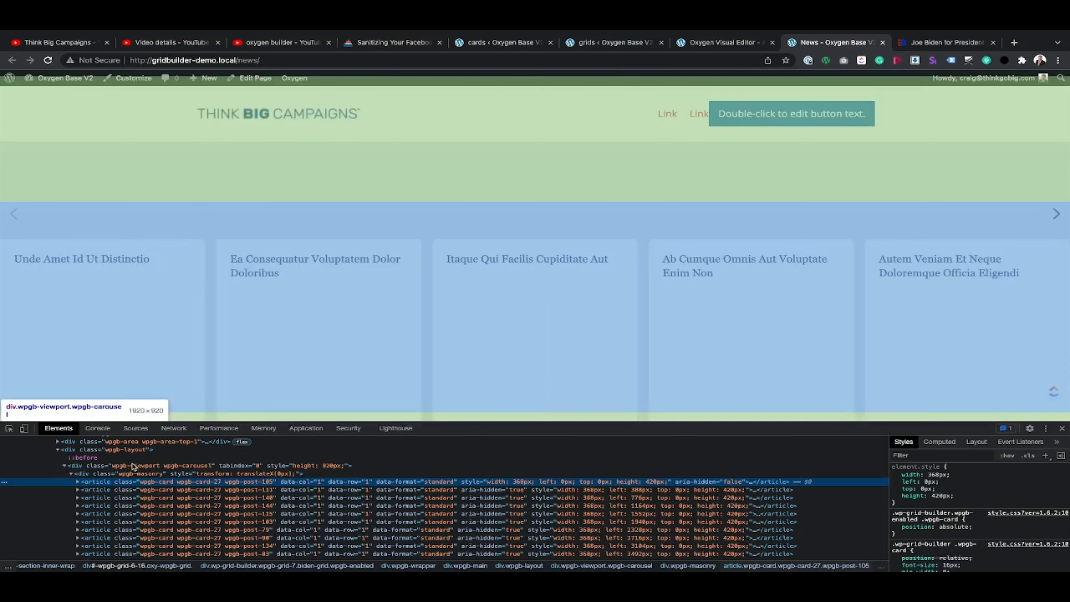
left_click(75, 474)
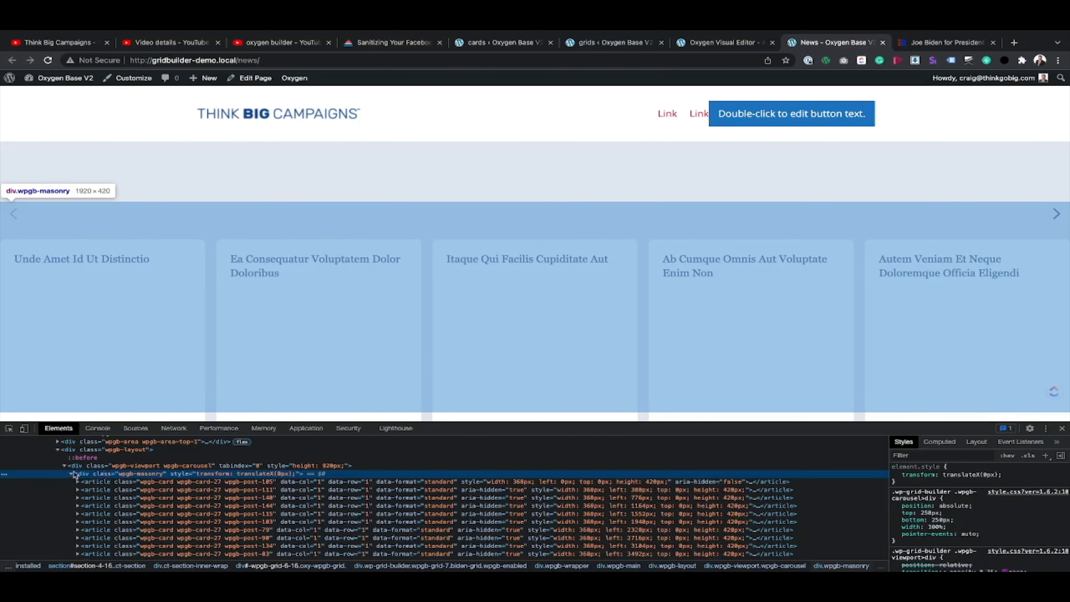
left_click(65, 466)
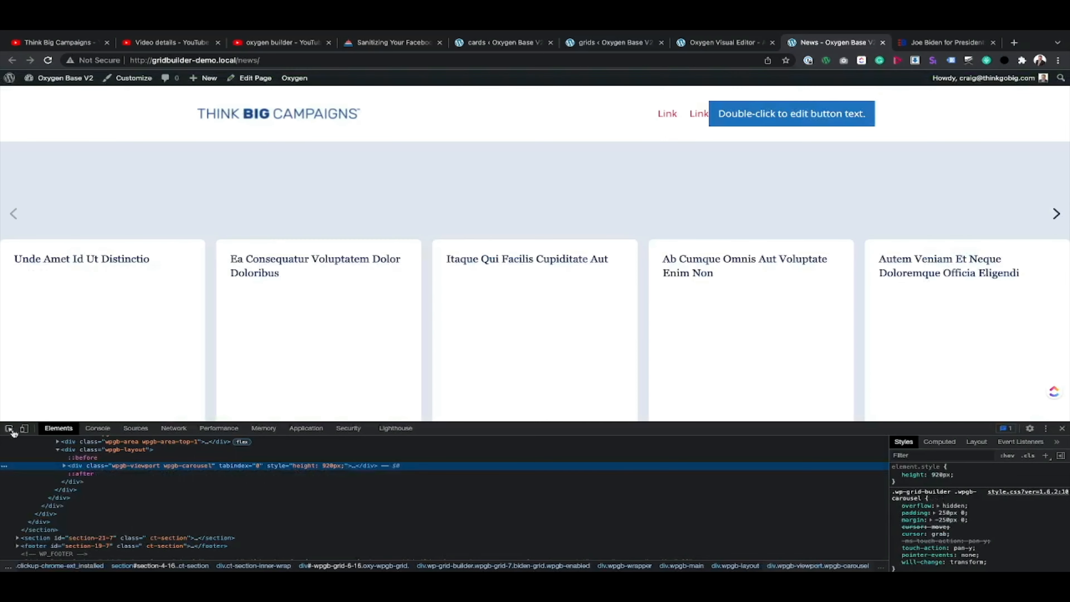
Step: Inspect the element covering the previous arrow and compare the wpgb-area-top-1 container holding the arrows with the wpgb-layout container
left_click(9, 429)
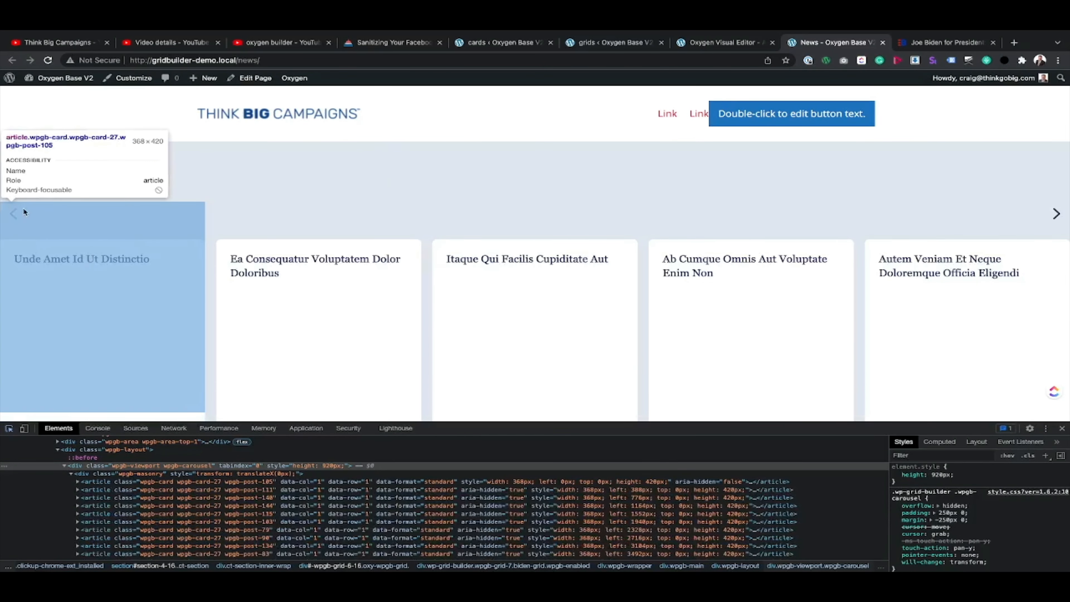
left_click(23, 207)
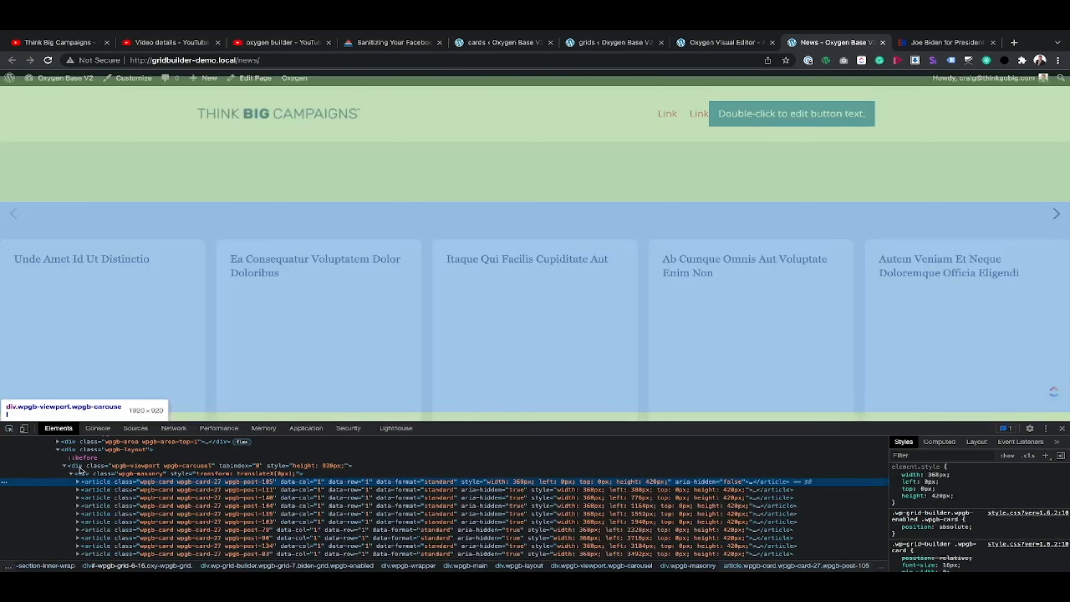
scroll(81, 470, "up", 1)
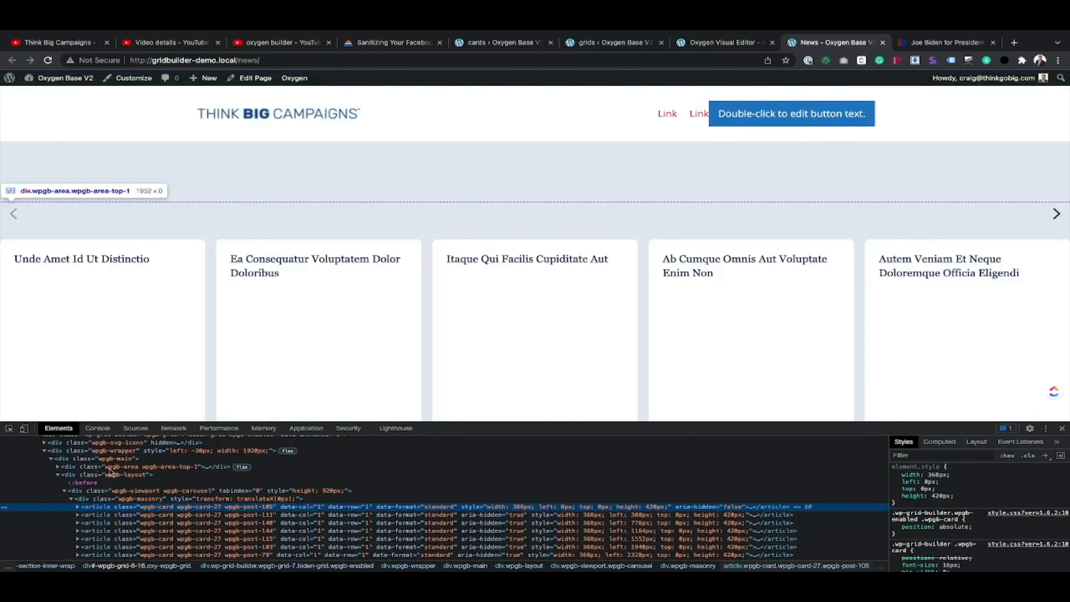
left_click(110, 468)
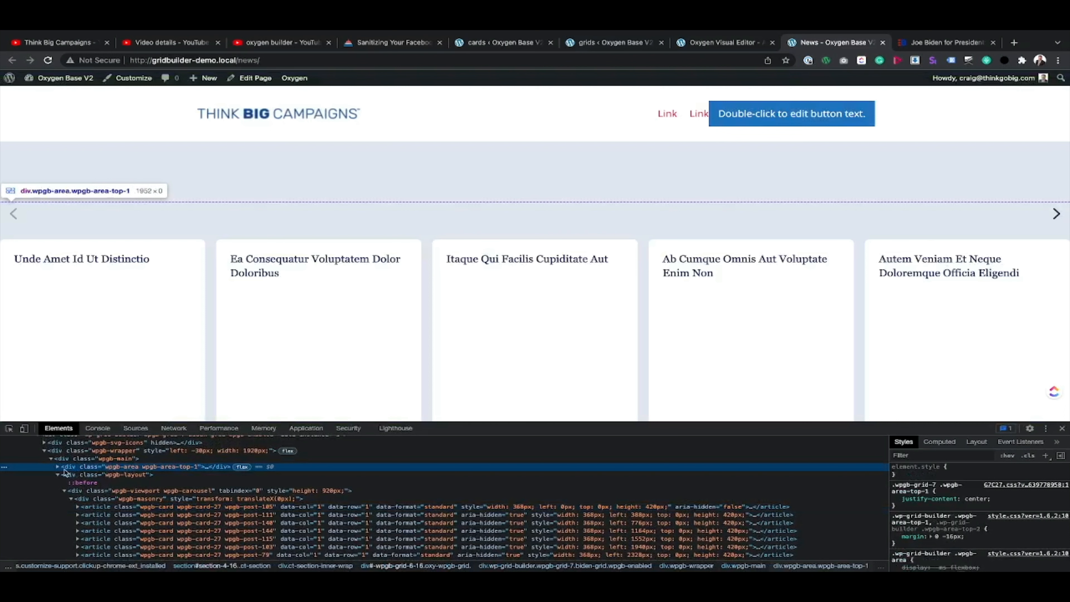
left_click(59, 474)
left_click(109, 477)
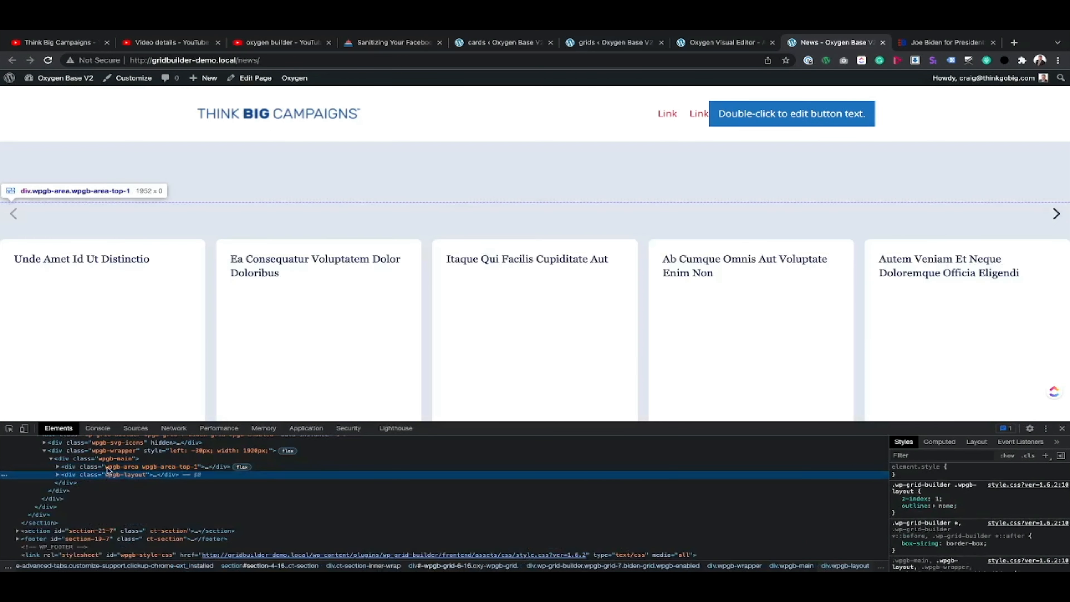
left_click(109, 468)
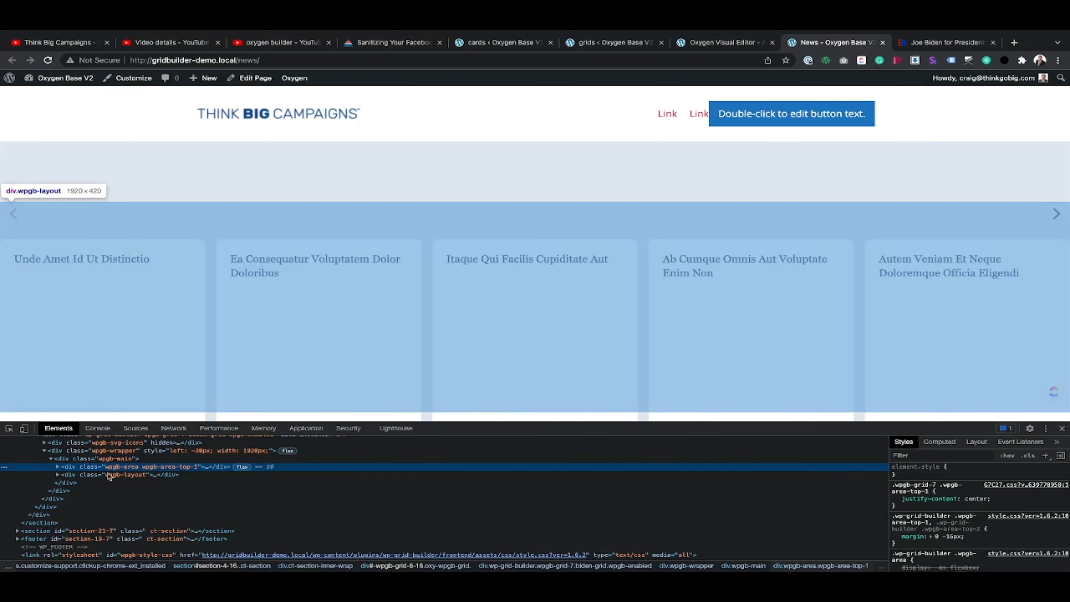
left_click(109, 475)
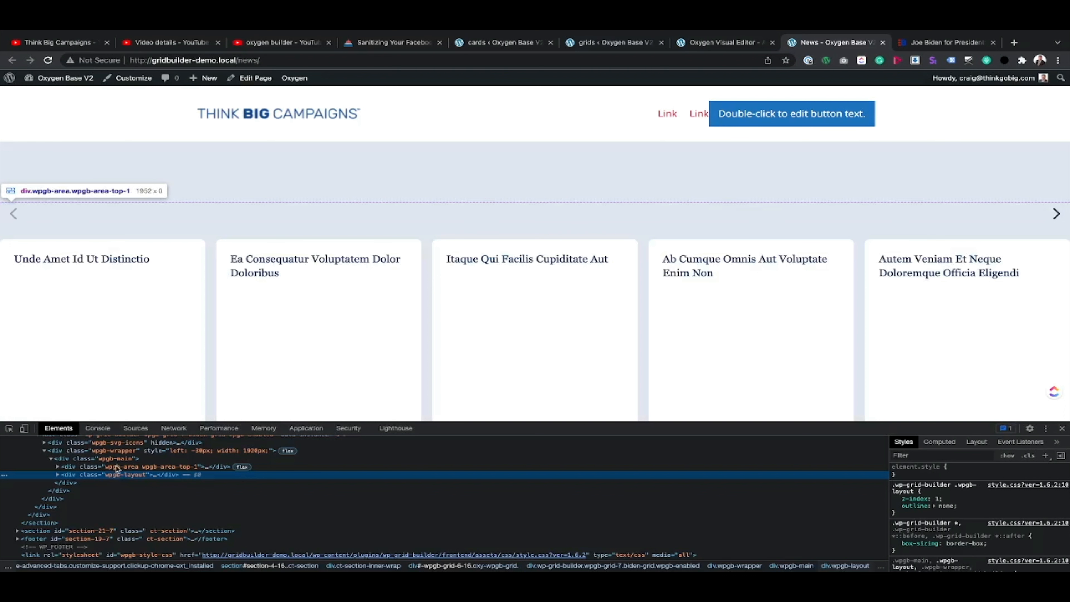
left_click(133, 467)
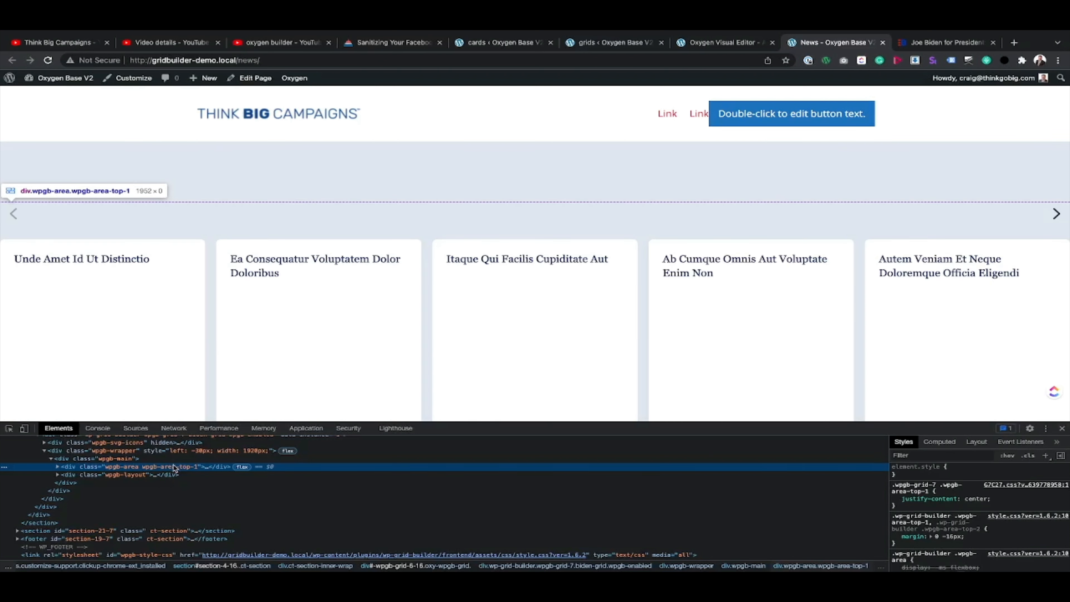
double_click(174, 467)
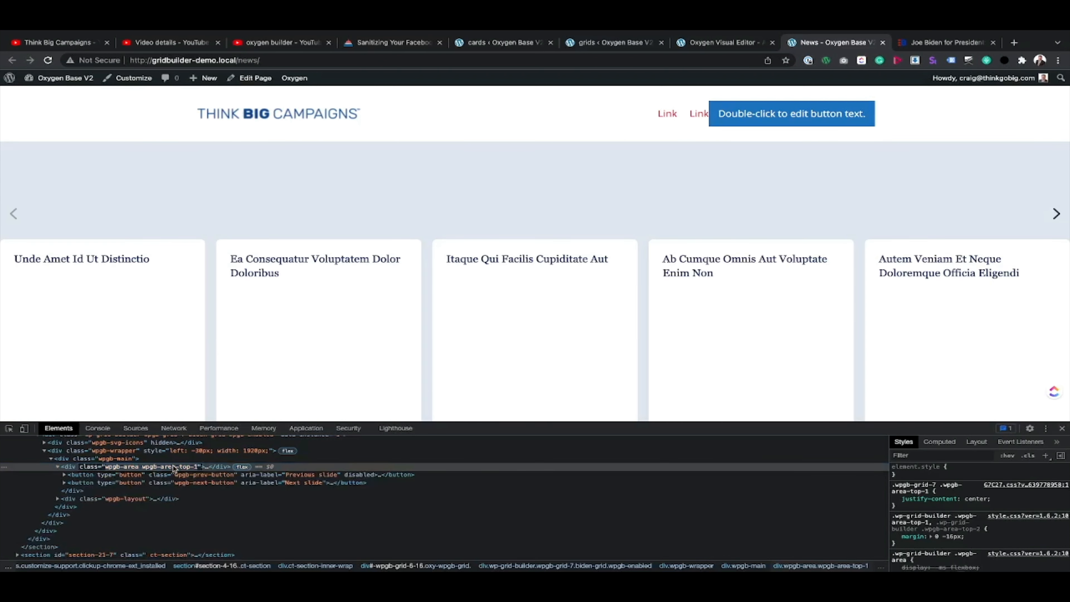
double_click(173, 468)
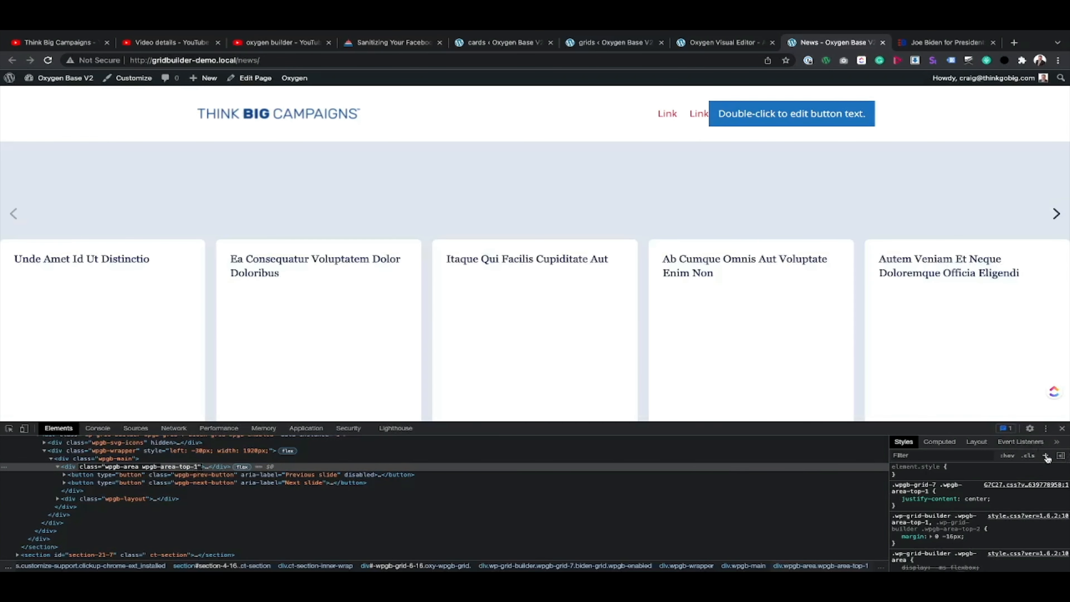
Step: Add an inspector style rule for .wpgb-area.wpgb-area-top-1 with height: 48px, matching the previous button's height
left_click(1046, 456)
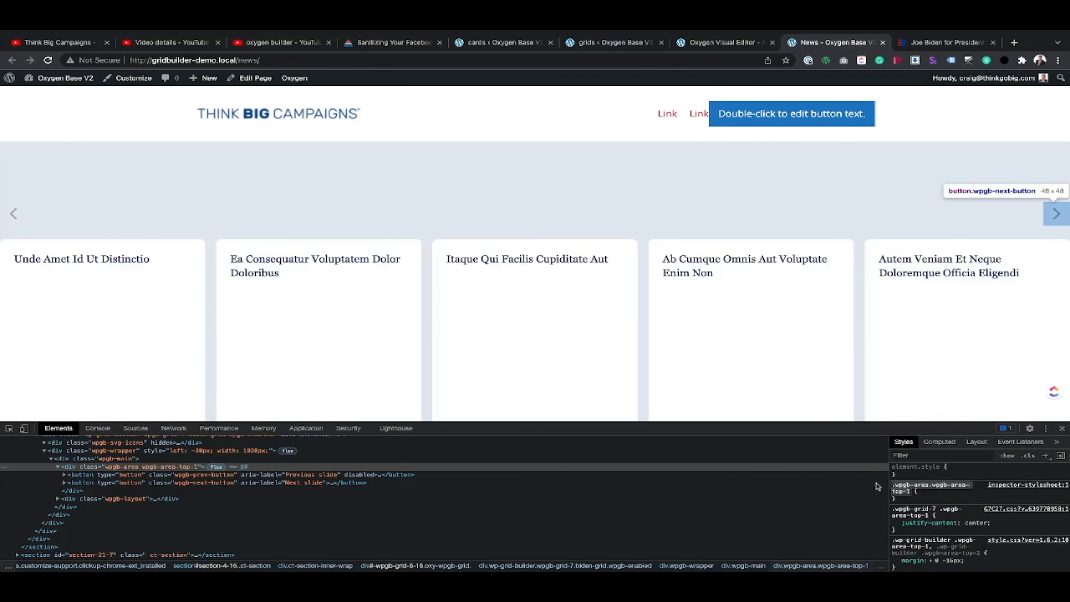
key("Return")
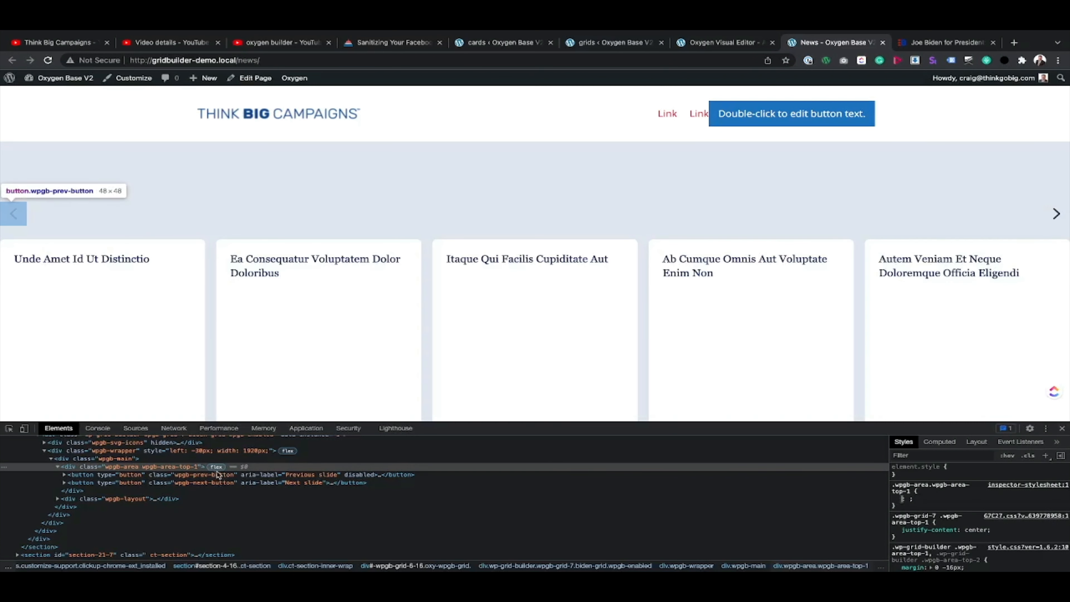
left_click(219, 475)
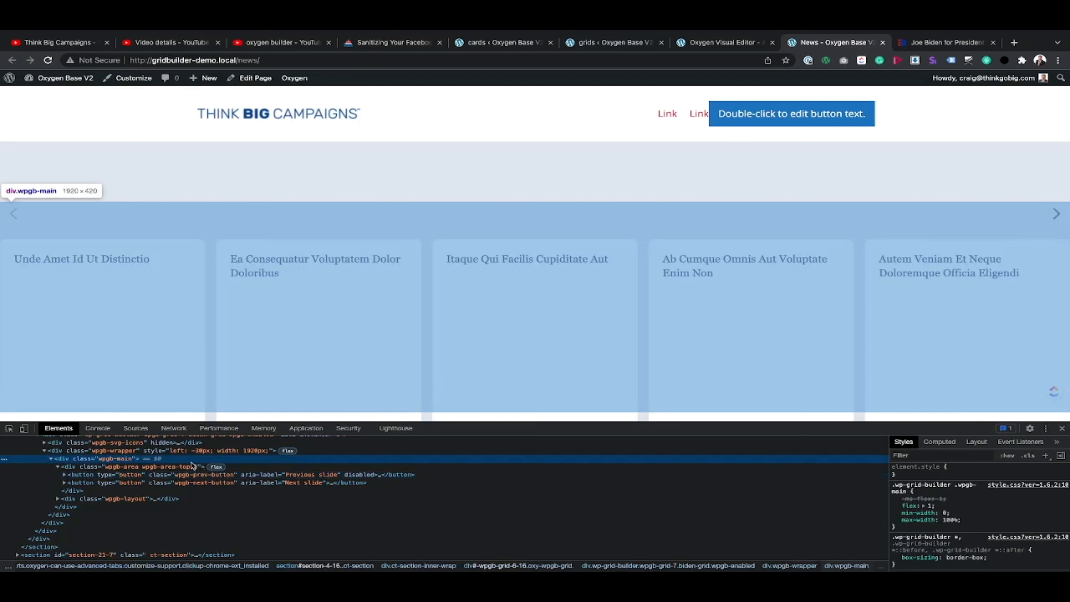
left_click(186, 467)
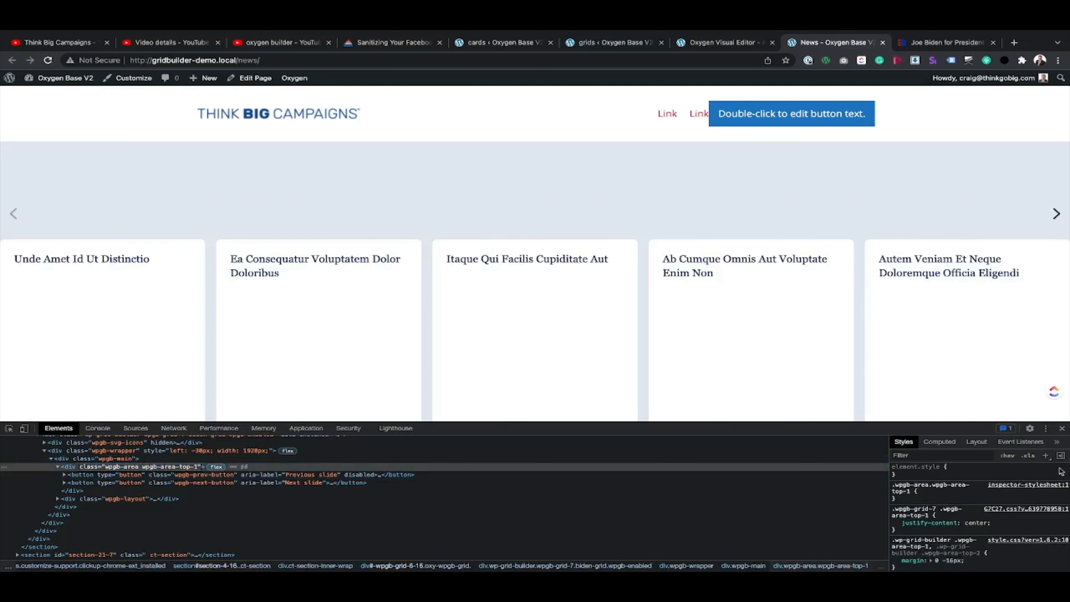
left_click(1046, 456)
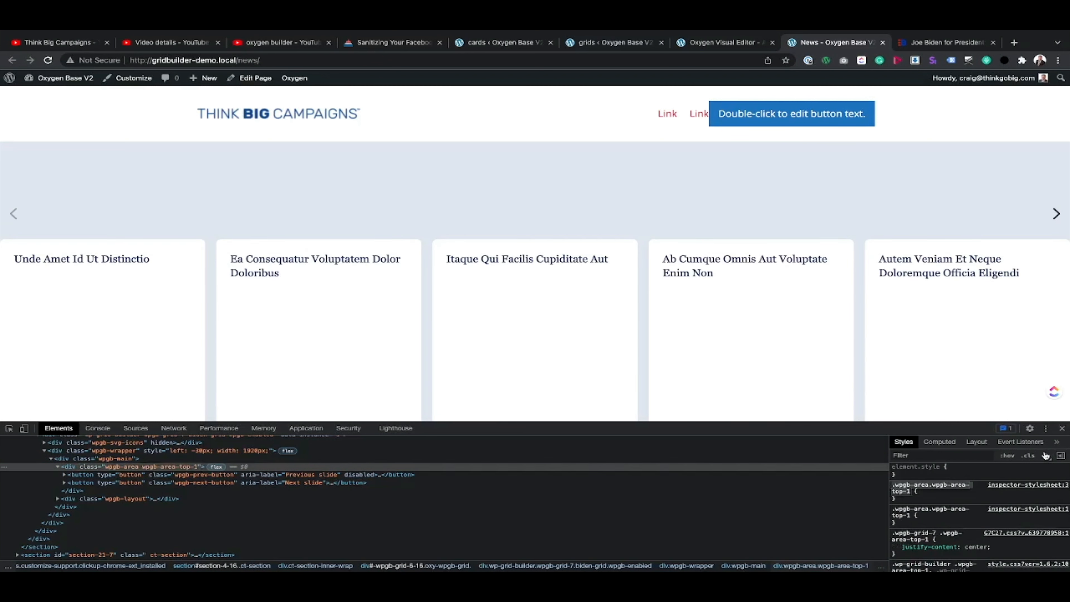
left_click(900, 498)
type("height: ")
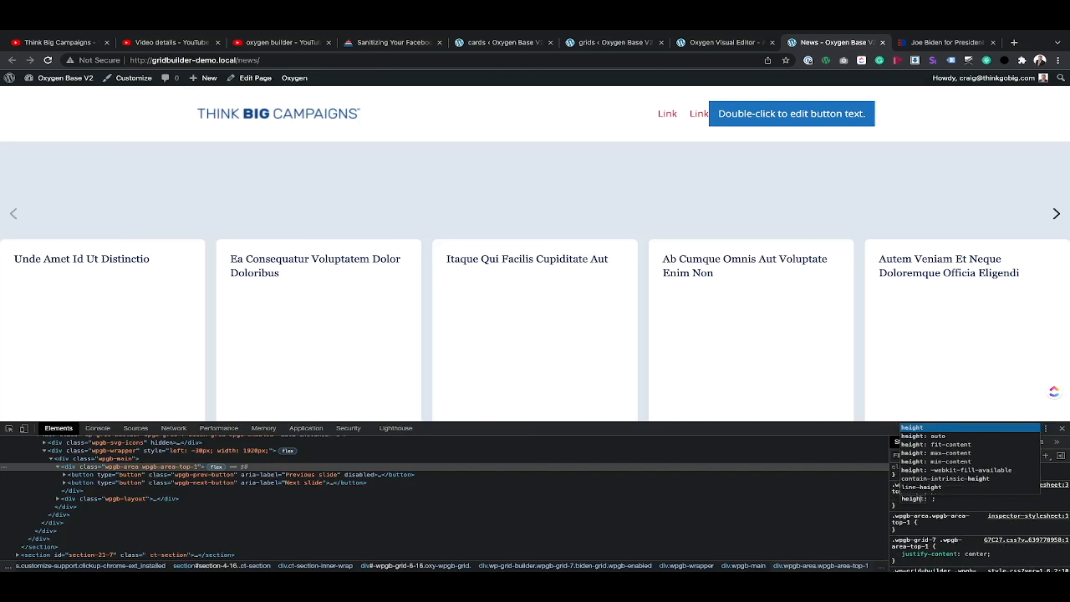
type("48p")
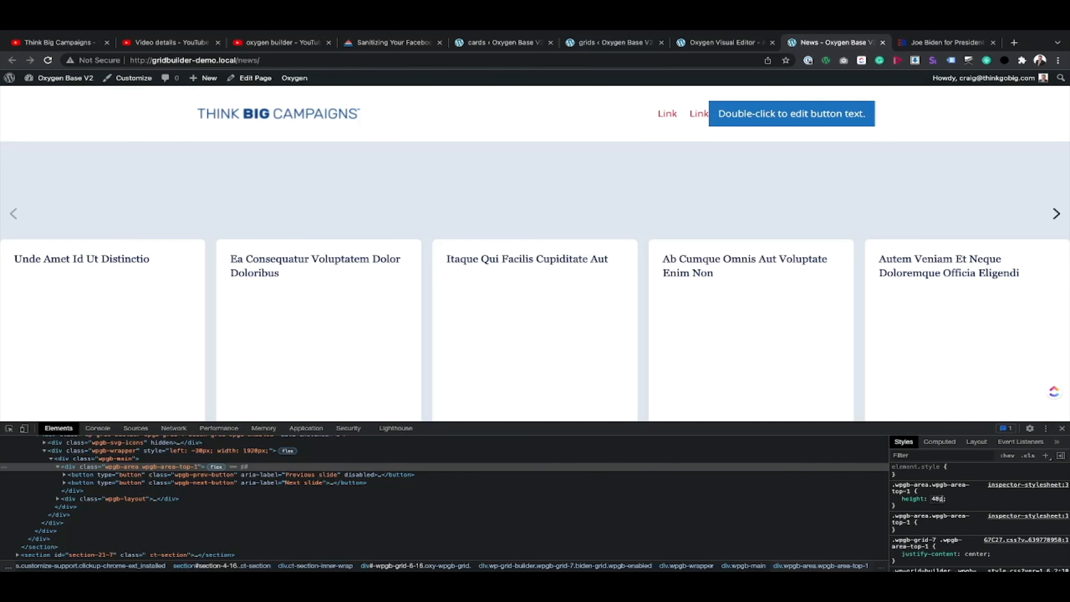
type("x")
key("Return")
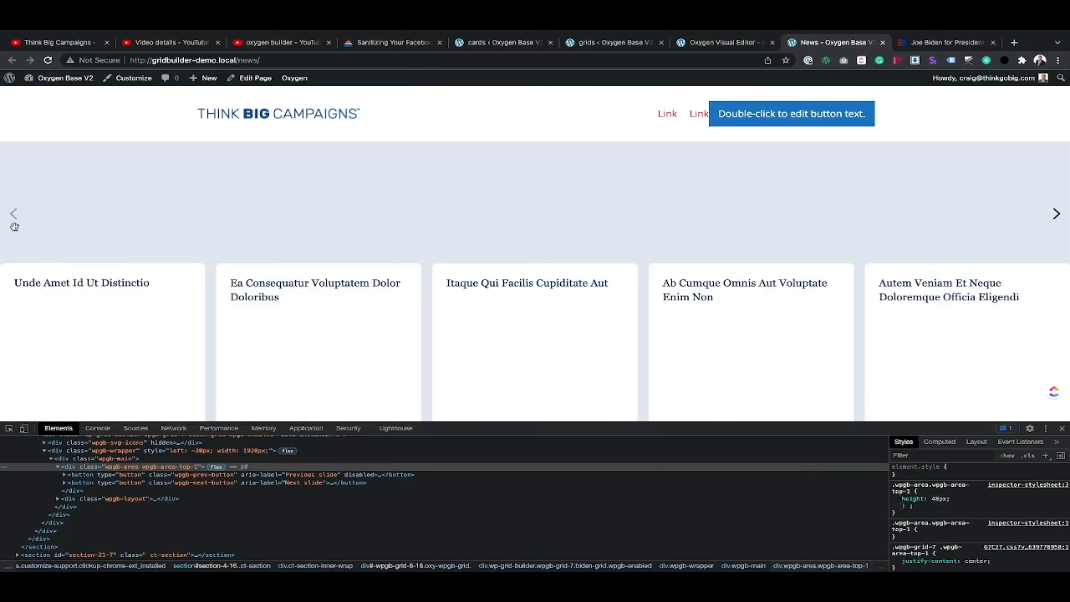
Step: Test the next arrow by advancing the carousel through its cards to the end
left_click(1059, 215)
left_click(1058, 215)
left_click(1058, 214)
left_click(1059, 215)
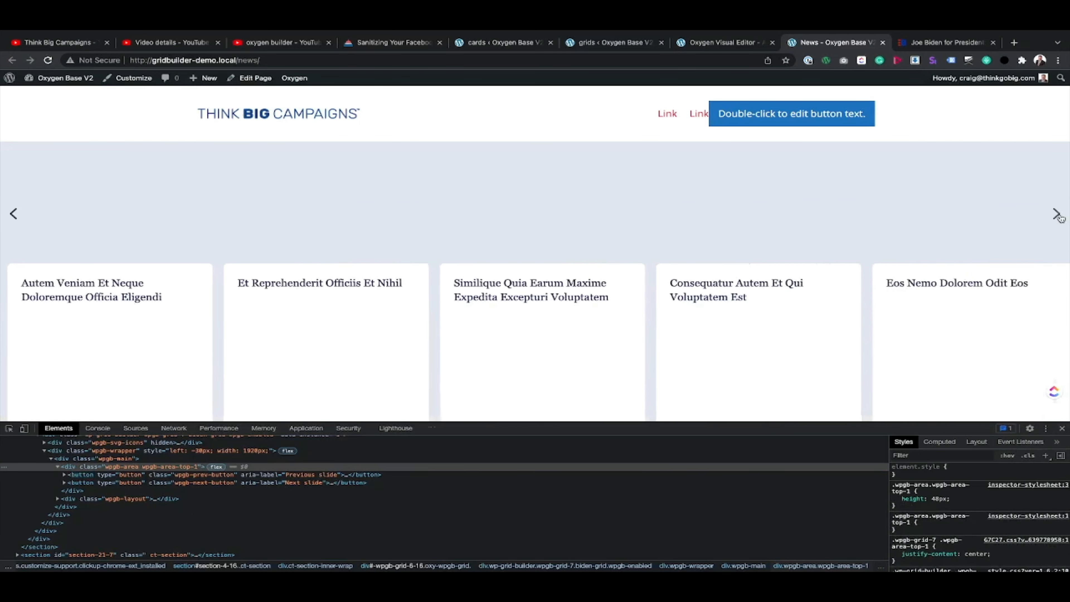
left_click(1058, 214)
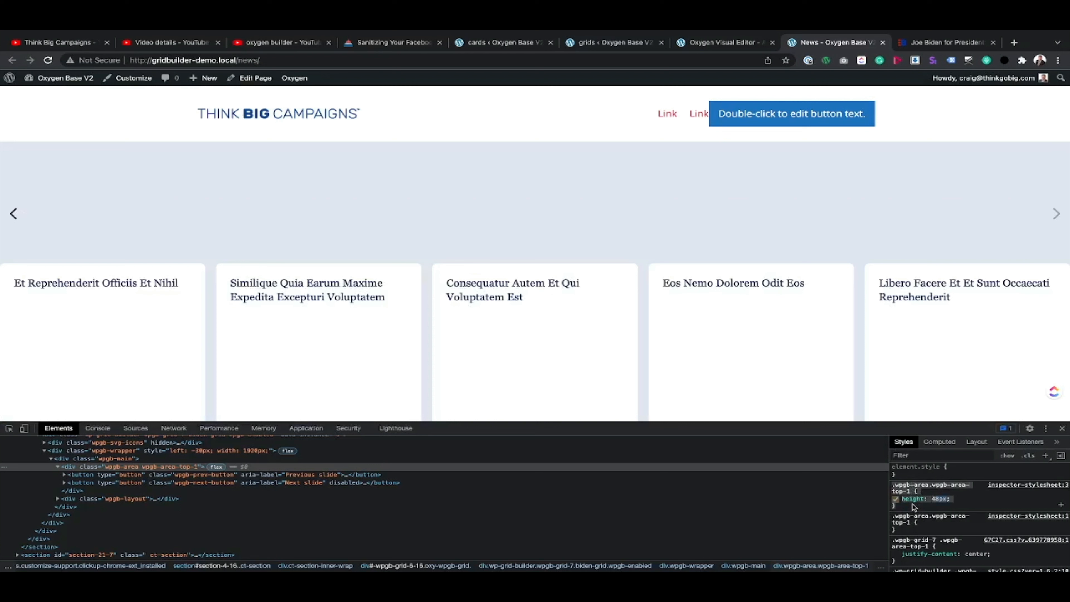
Step: Add the .wpgb-area.wpgb-area-top-1 rule with height: 48px above the button rules in the grid's custom CSS and save the grid
left_click(613, 42)
left_click(371, 302)
key("Return")
key("Return")
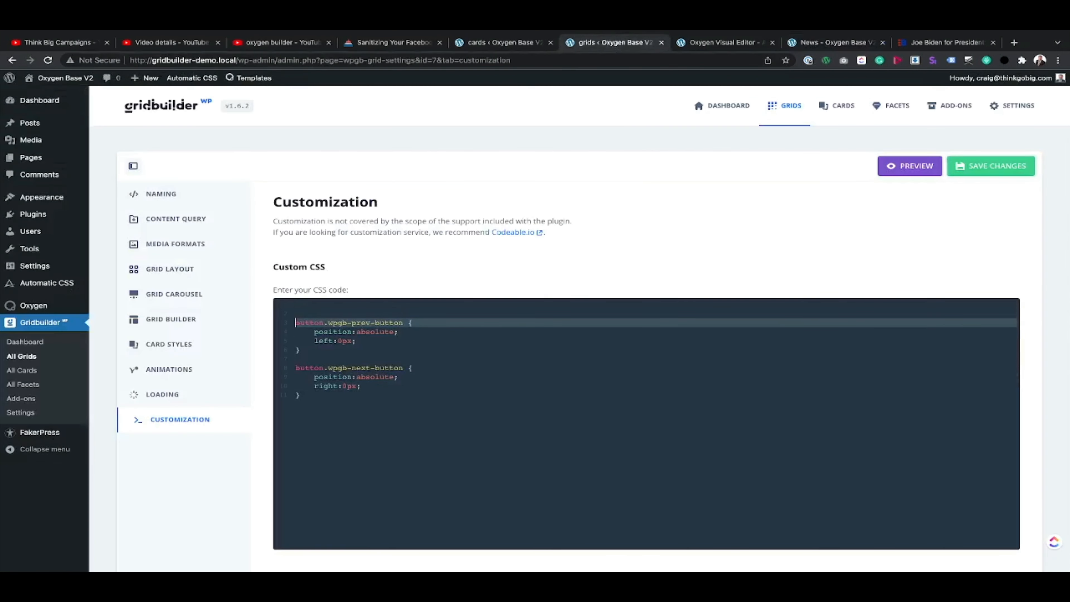
key("Up")
key("Up")
type(".wpgb-area.wpgb-area-top-1 {     height: 48px; }")
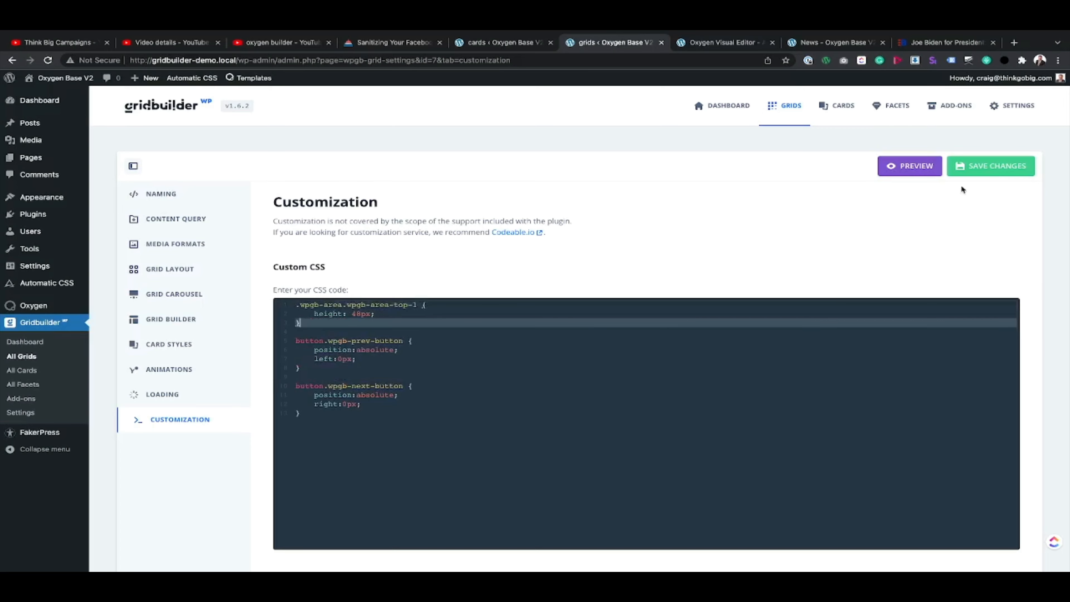
left_click(984, 172)
Step: Reload the News page with the saved grid CSS and test the carousel's next arrow by advancing several cards
left_click(832, 42)
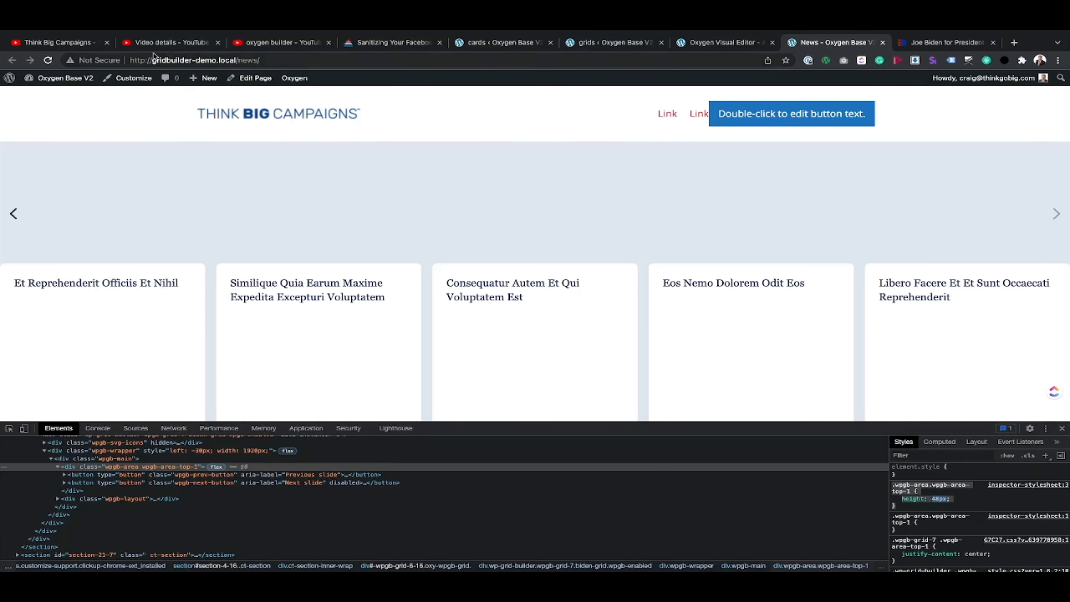
left_click(48, 60)
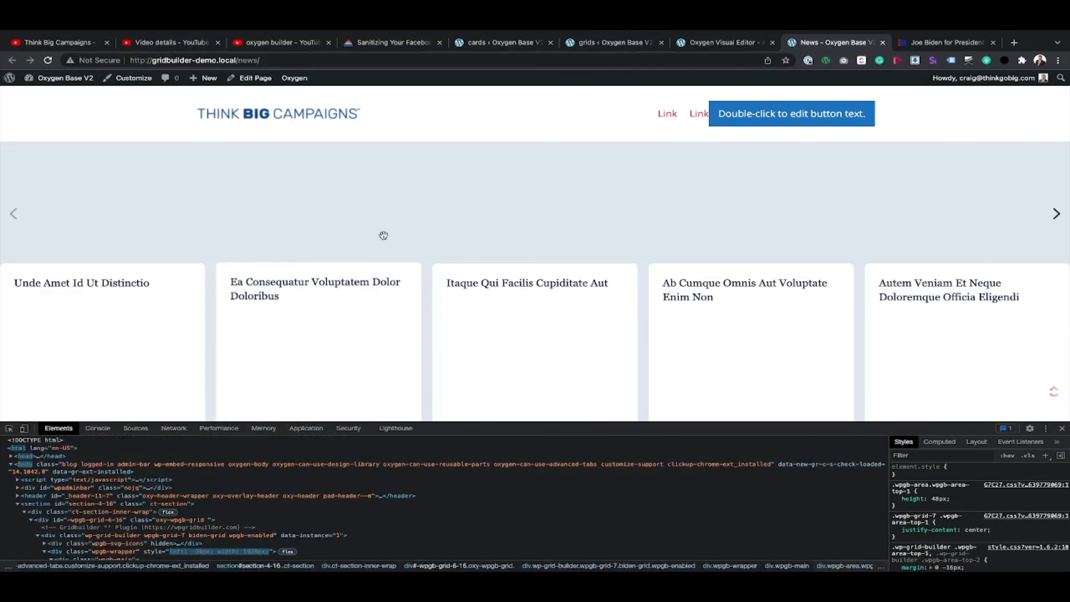
left_click(1056, 214)
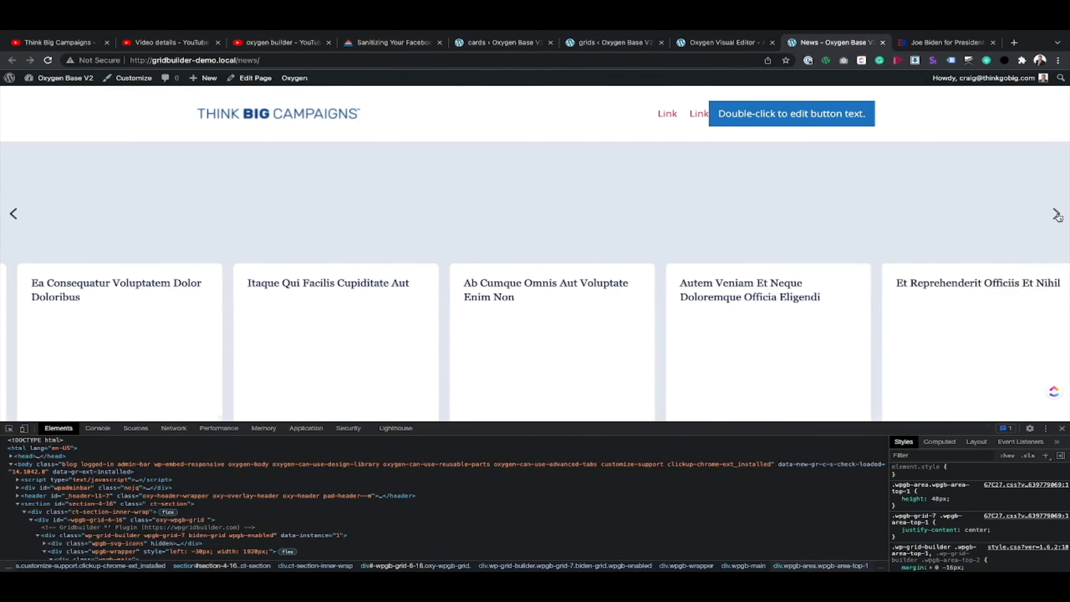
left_click(1056, 214)
left_click(1056, 214)
left_click(1056, 213)
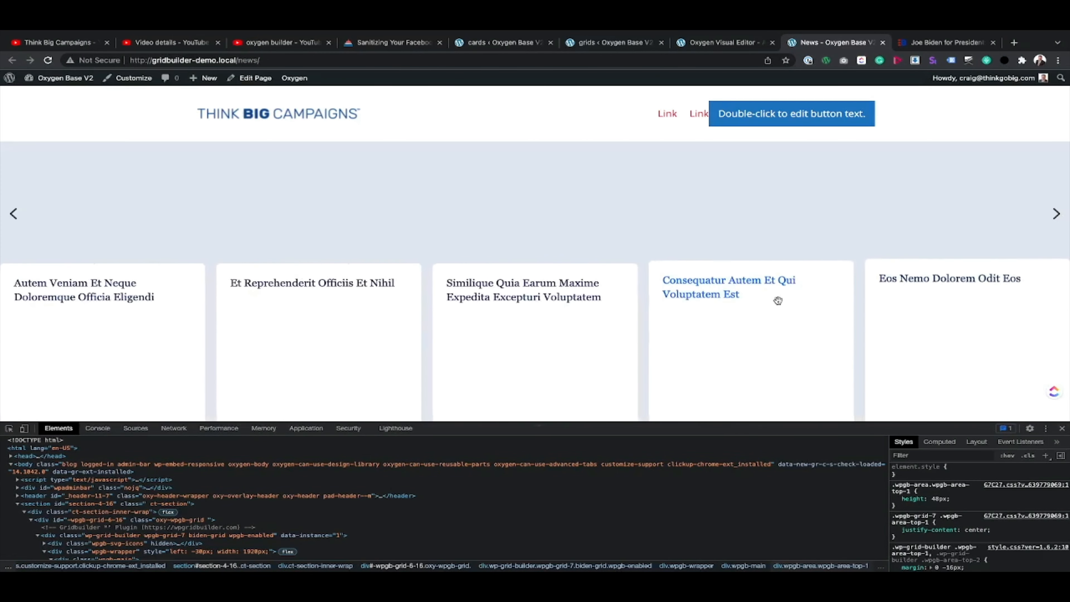
Step: Close the developer tools on the News page and on the archived Biden page to compare the two carousels
left_click(1062, 429)
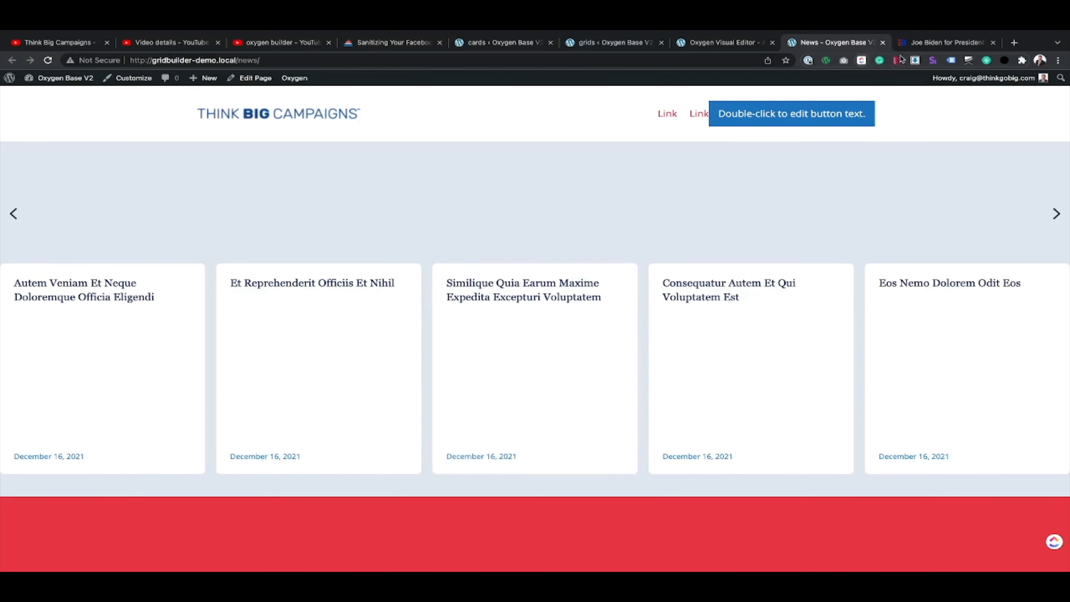
left_click(942, 42)
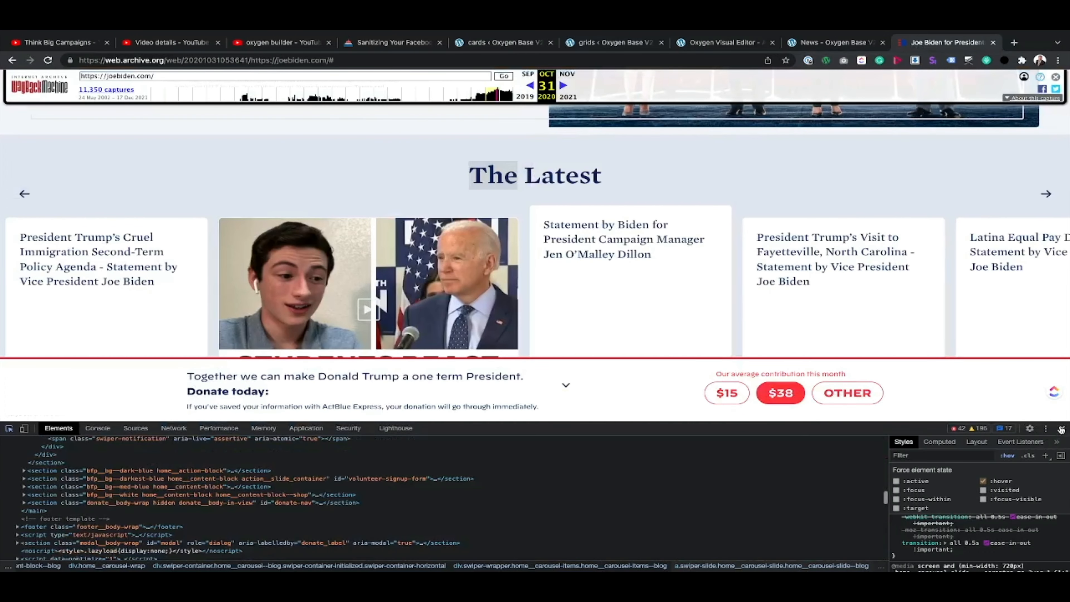
left_click(1062, 428)
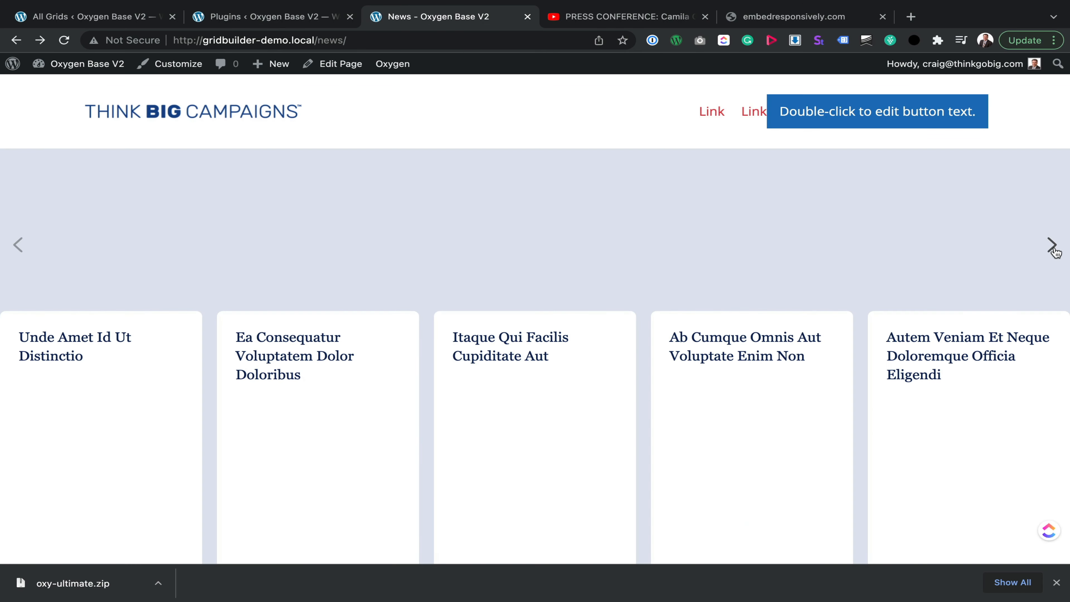
Step: Advance the News page carousel by four cards and look over the full cards, their dates and the empty area above them
left_click(1052, 245)
left_click(1052, 245)
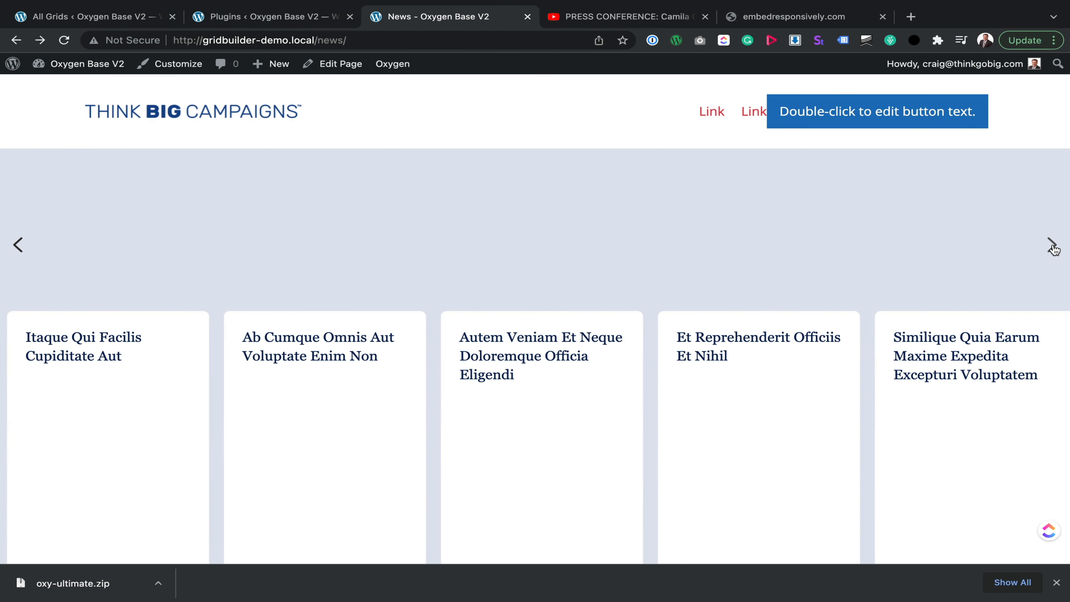
left_click(1052, 245)
left_click(1052, 244)
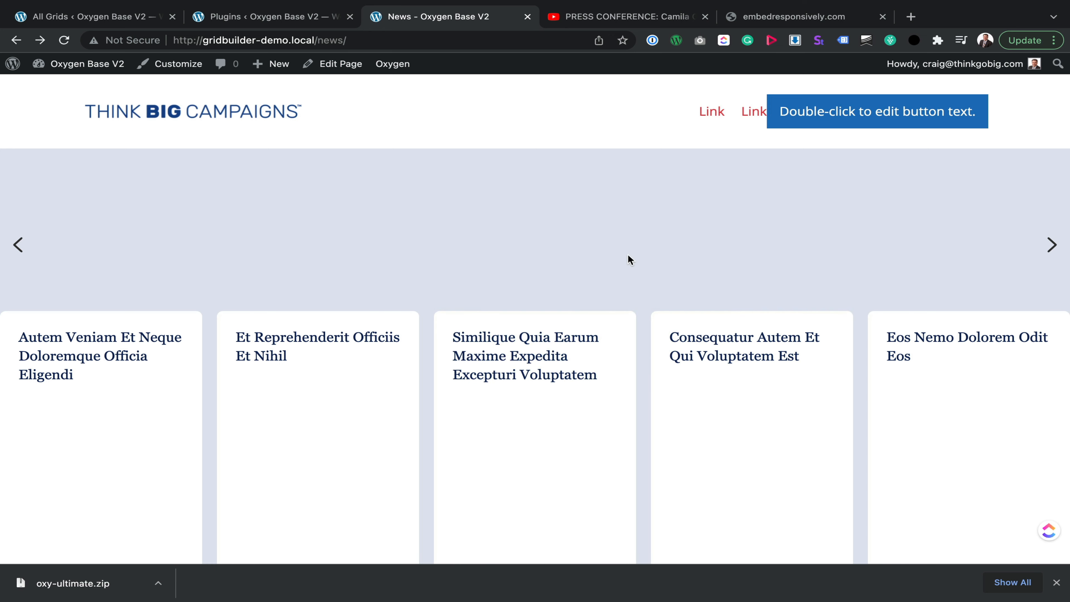
scroll(574, 245, "down", 5)
scroll(574, 244, "up", 4)
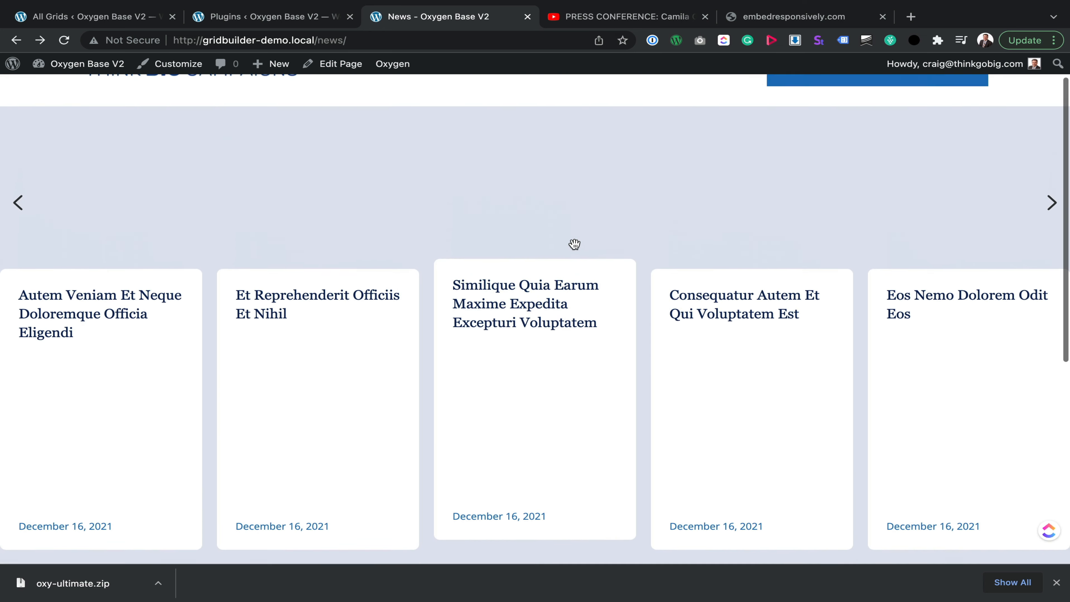
scroll(574, 244, "up", 1)
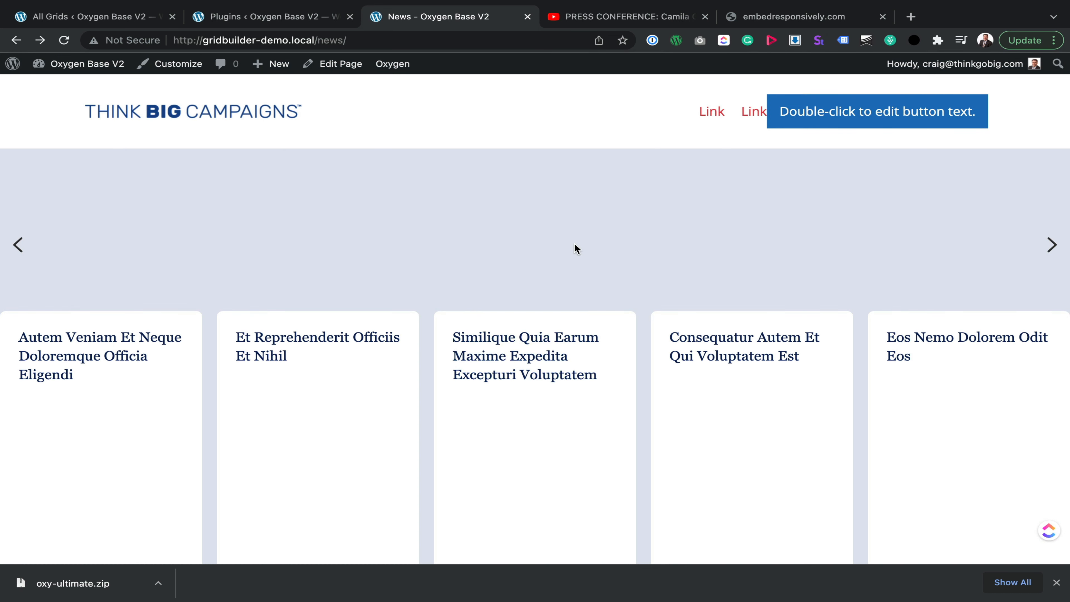
scroll(575, 246, "down", 2)
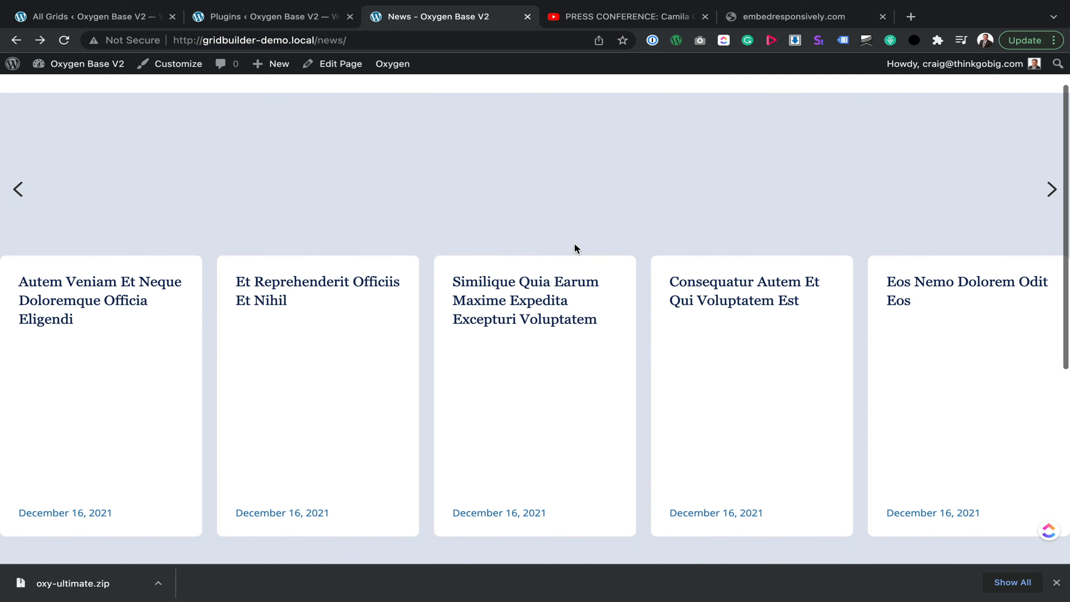